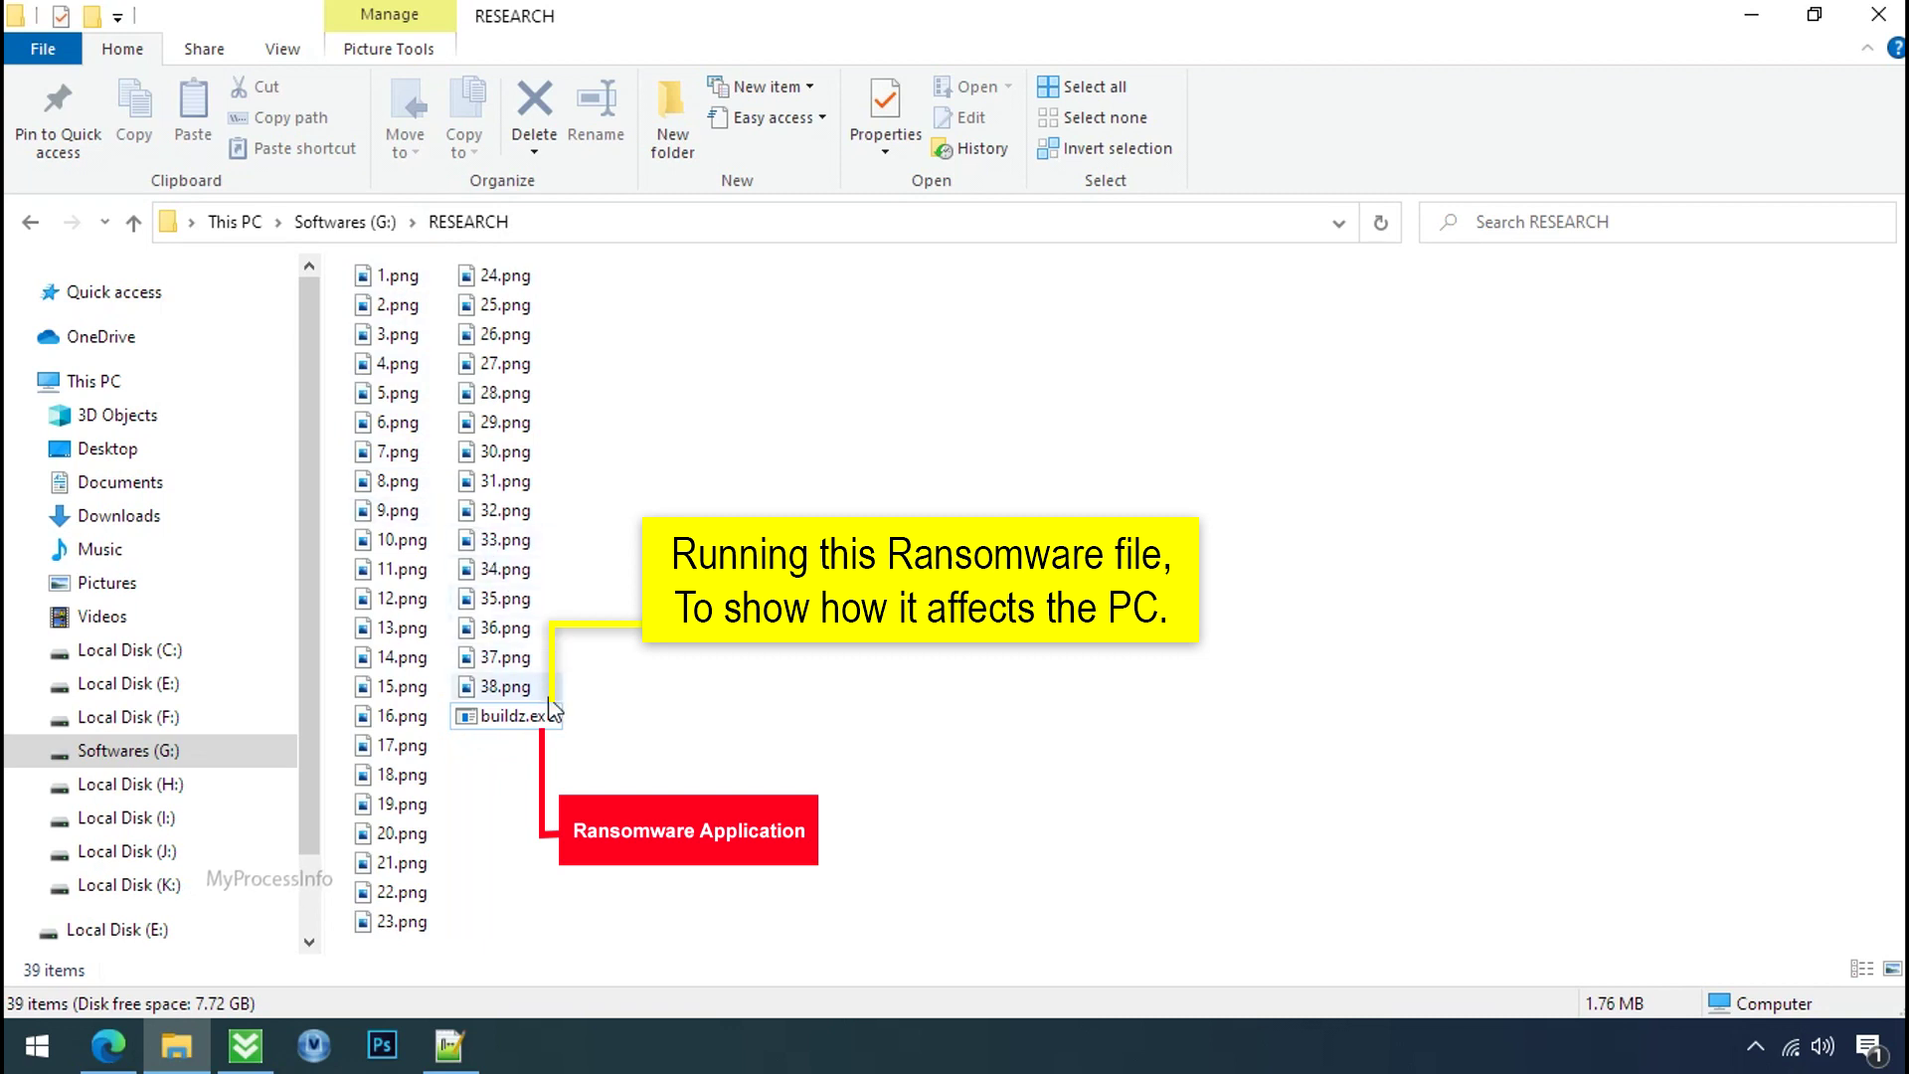
- Run buildz.exe in G:\RESEARCH so the png files get a .pphg extension
{"action": "double_click", "coordinate": [522, 716]}
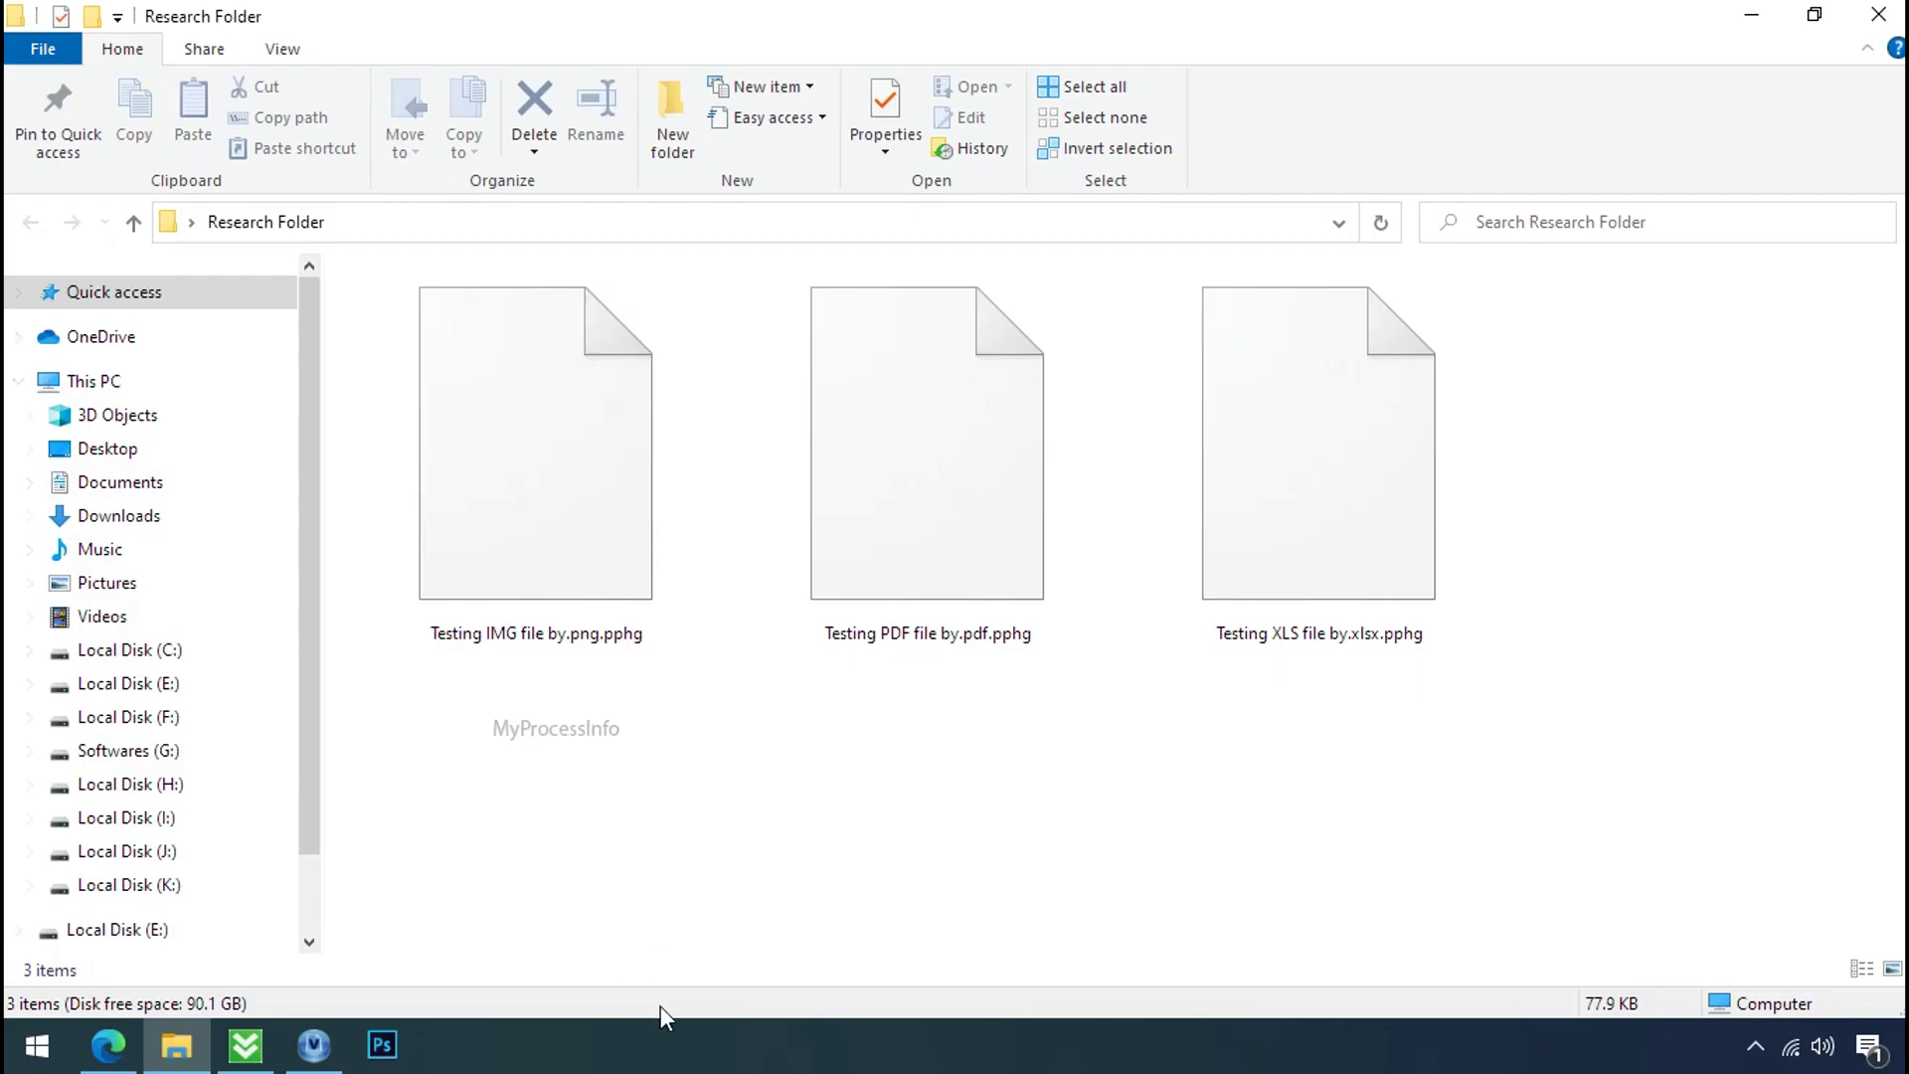
- Rename the encrypted test IMG file without its .pphg extension and confirm the extension change
{"action": "left_click", "coordinate": [561, 544]}
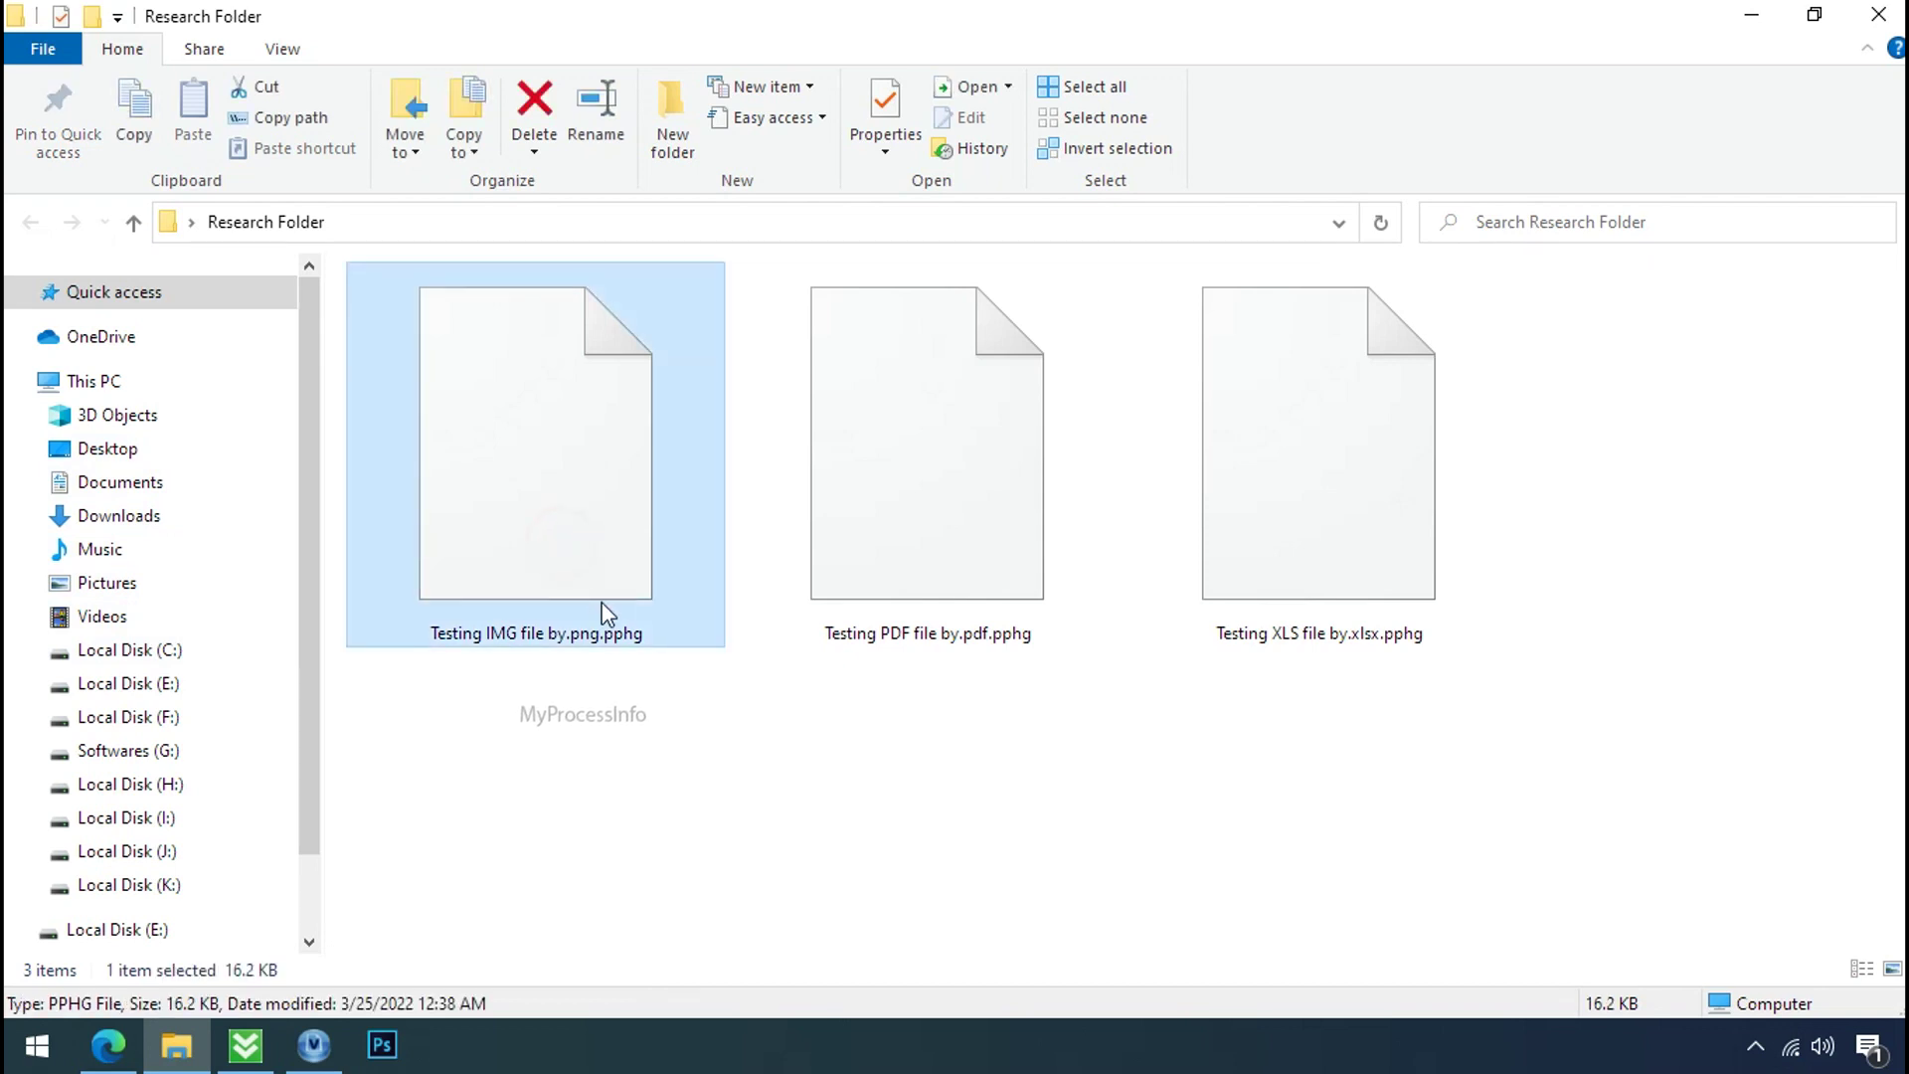
{"action": "left_click", "coordinate": [624, 636]}
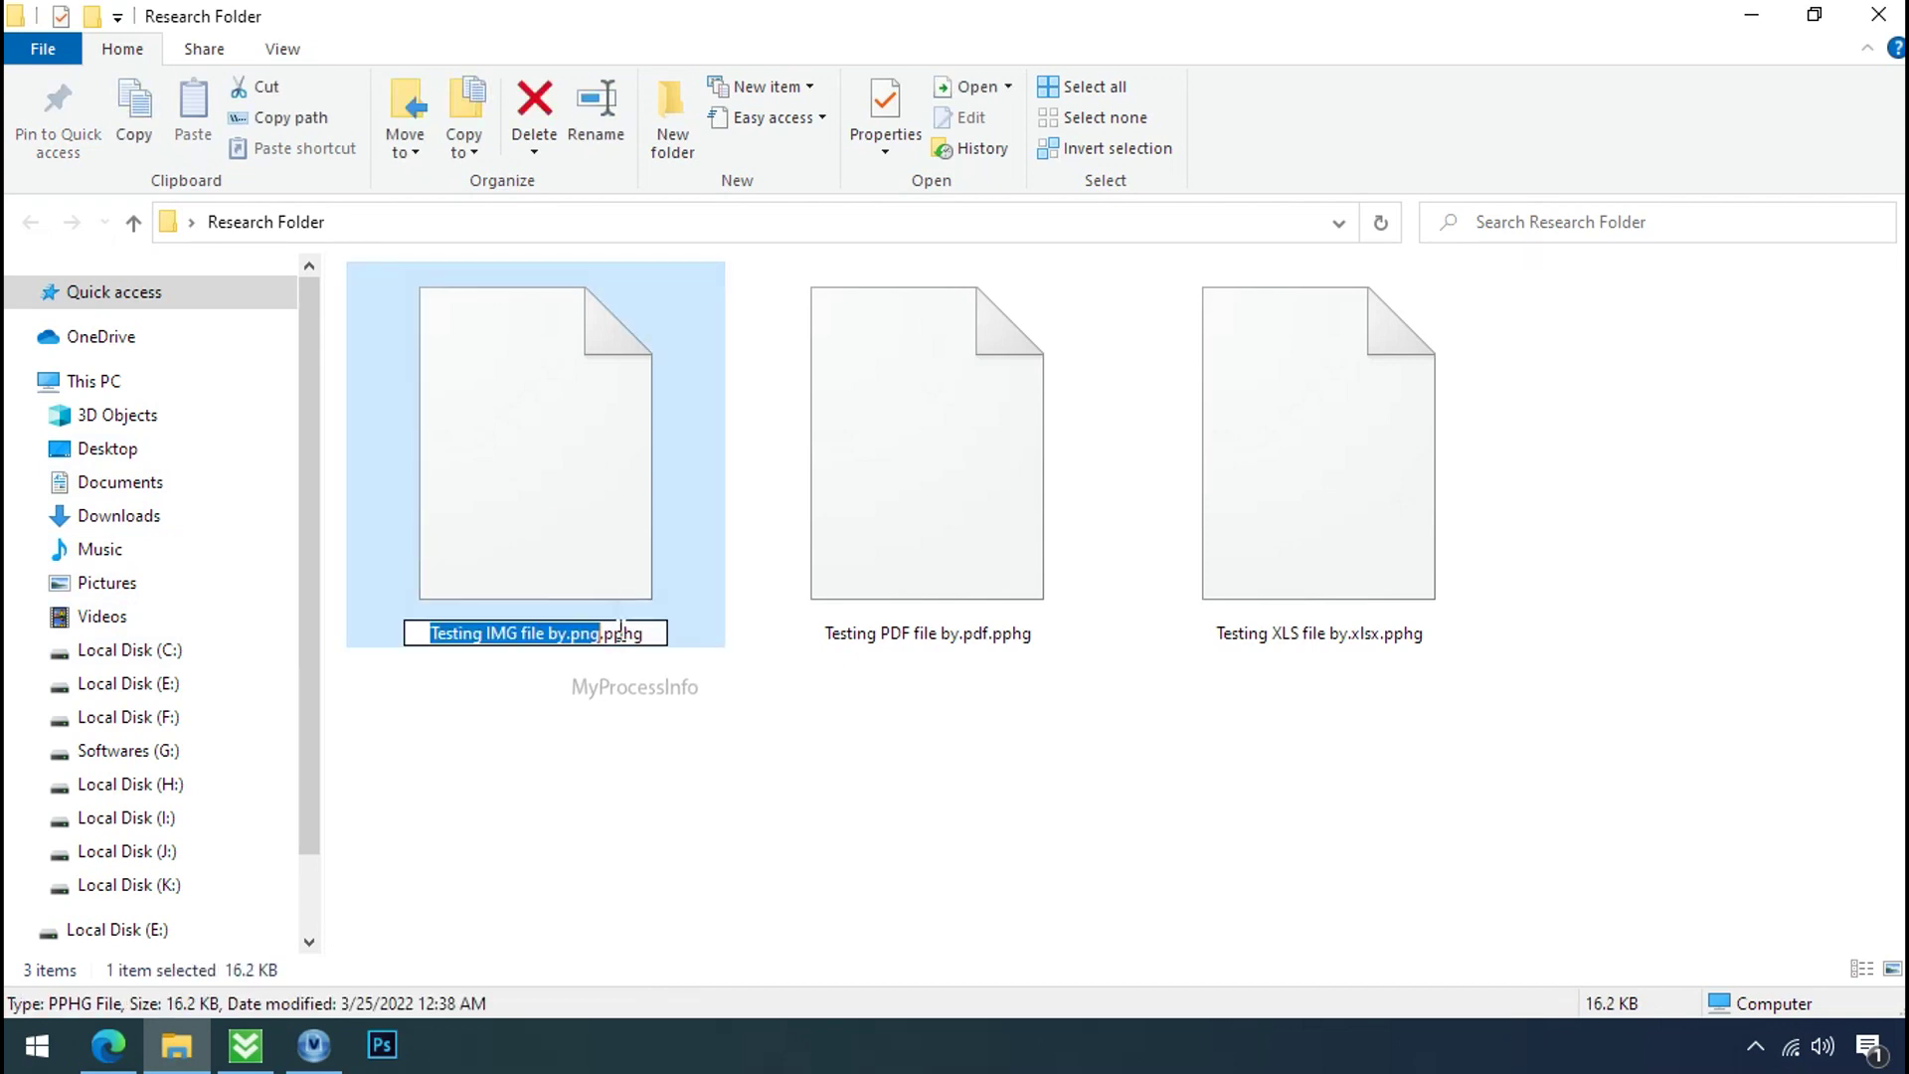
{"action": "left_click_drag", "start_coordinate": [601, 632], "coordinate": [653, 641]}
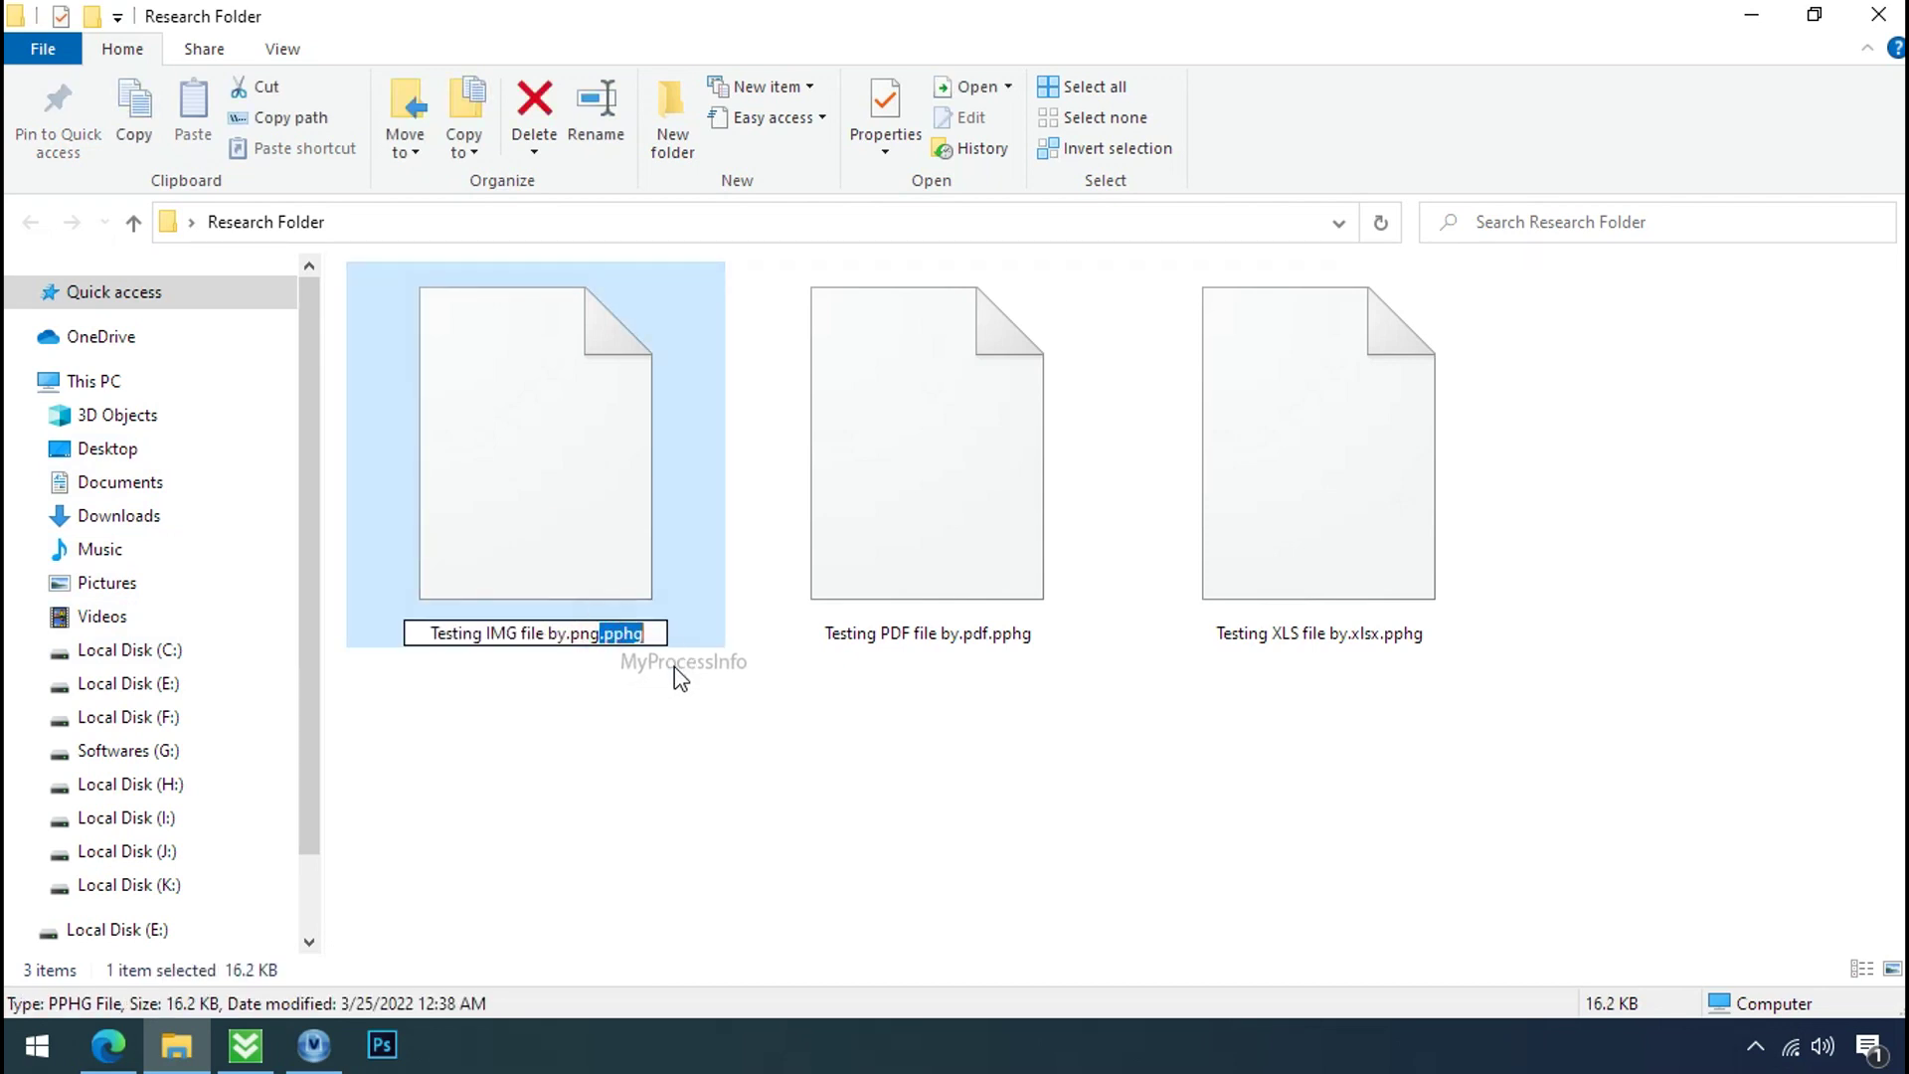
{"action": "key", "text": "BackSpace"}
{"action": "key", "text": "Return"}
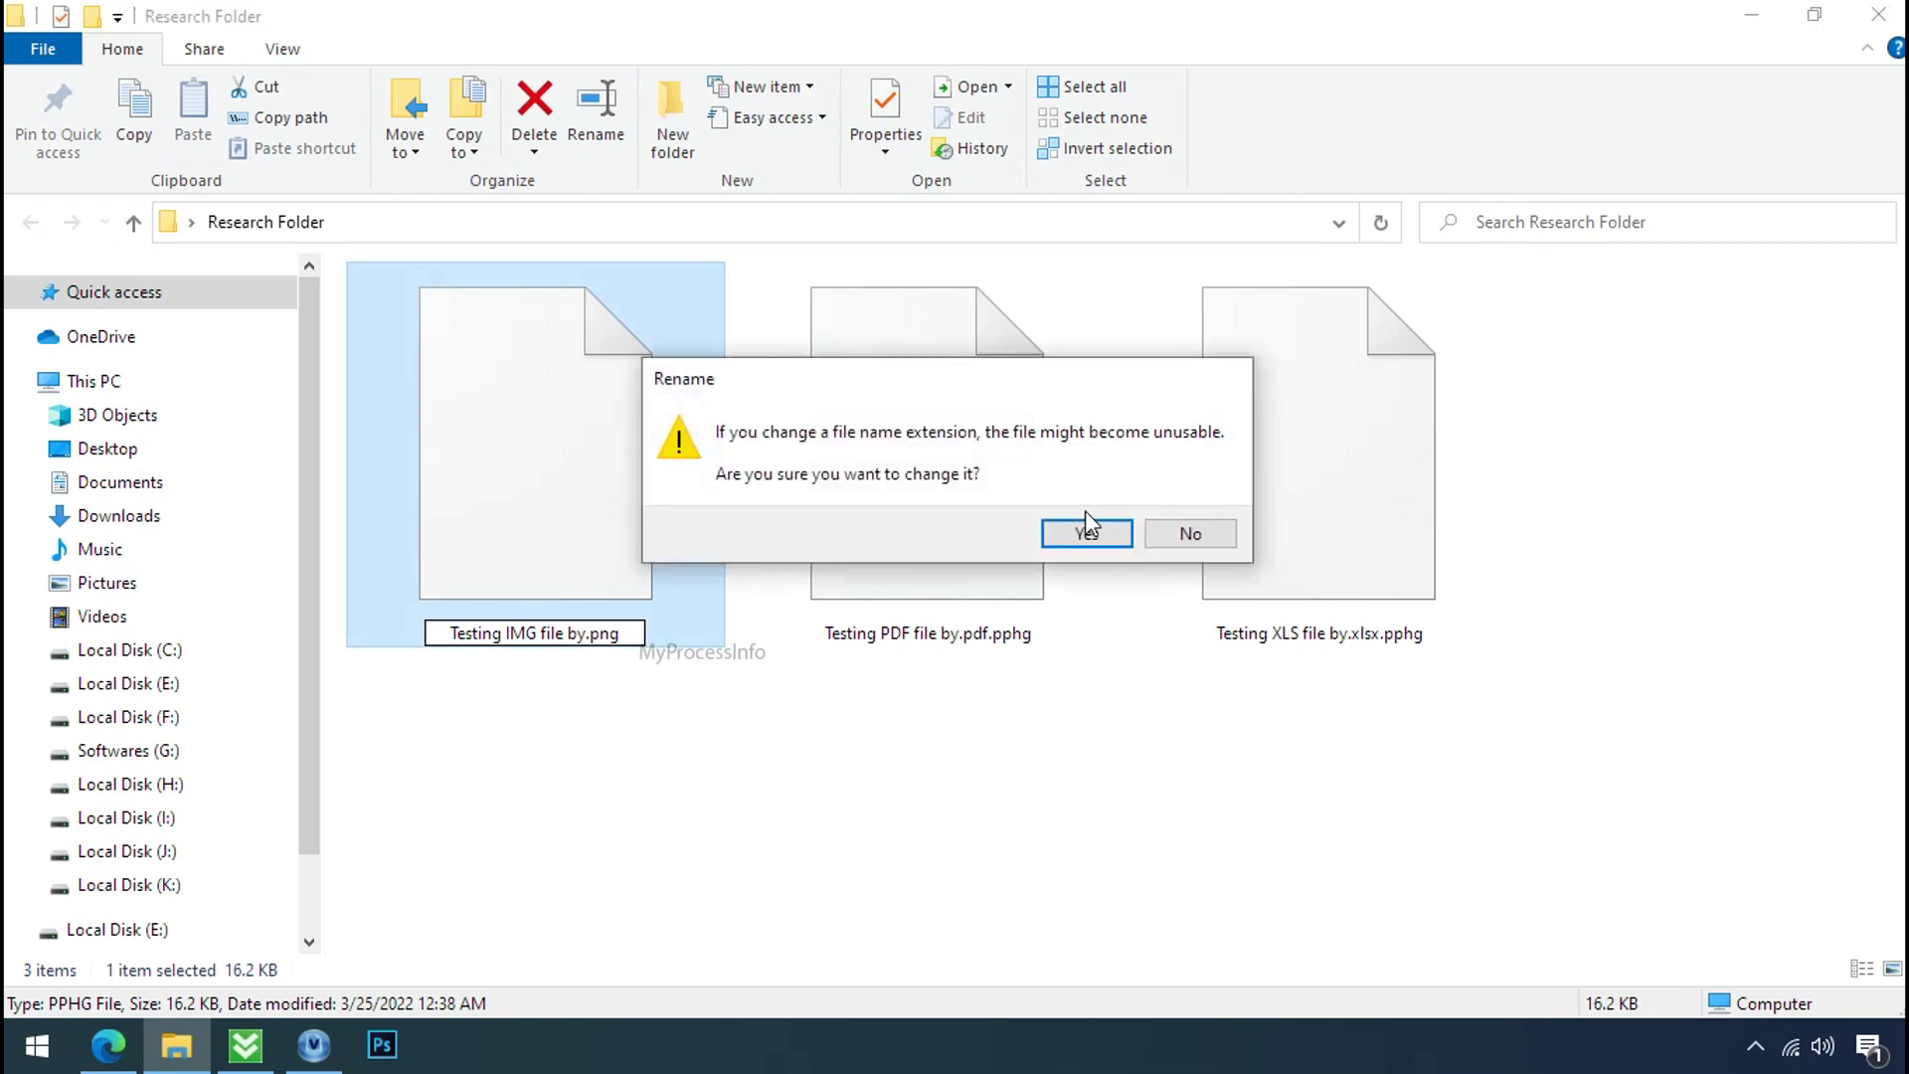
{"action": "left_click", "coordinate": [1086, 529]}
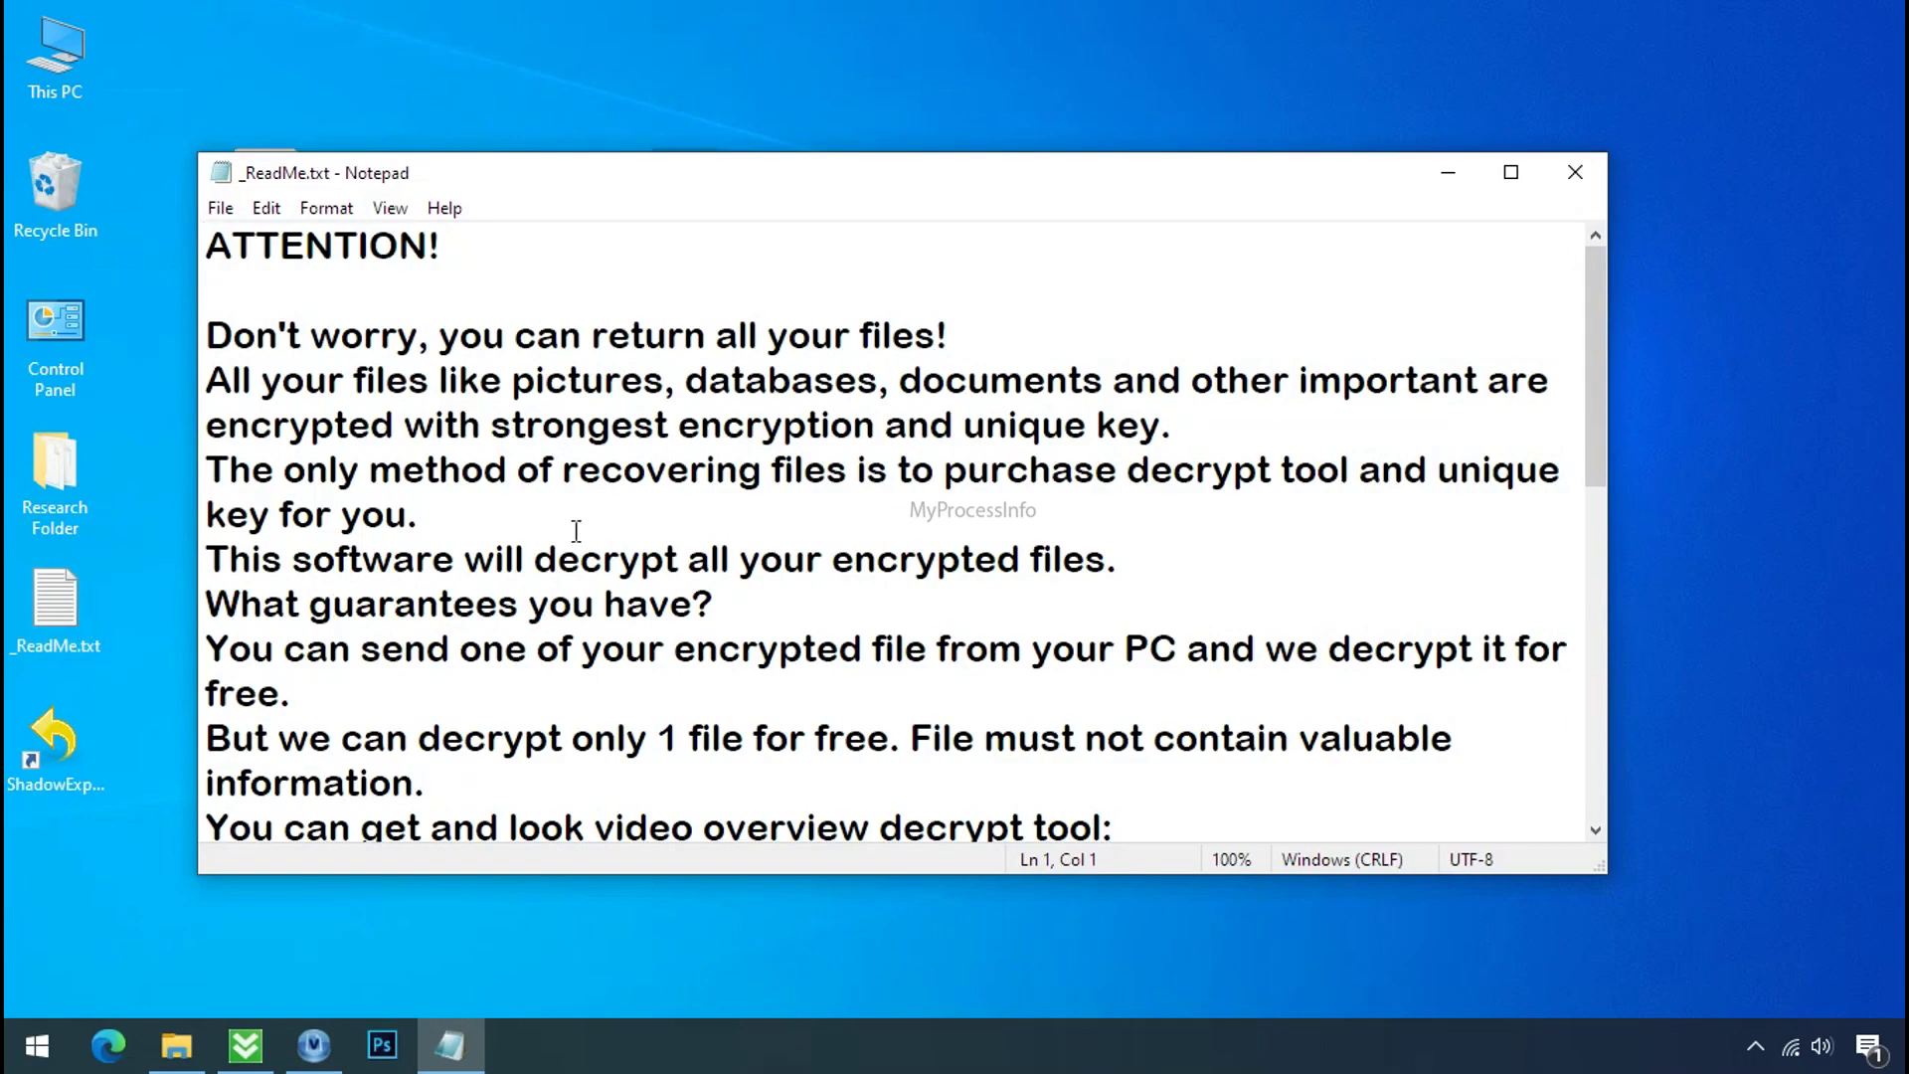
{"action": "scroll", "coordinate": [577, 531], "scroll_direction": "down", "scroll_amount": 4}
{"action": "scroll", "coordinate": [576, 531], "scroll_direction": "down", "scroll_amount": 2}
{"action": "double_click", "coordinate": [508, 520]}
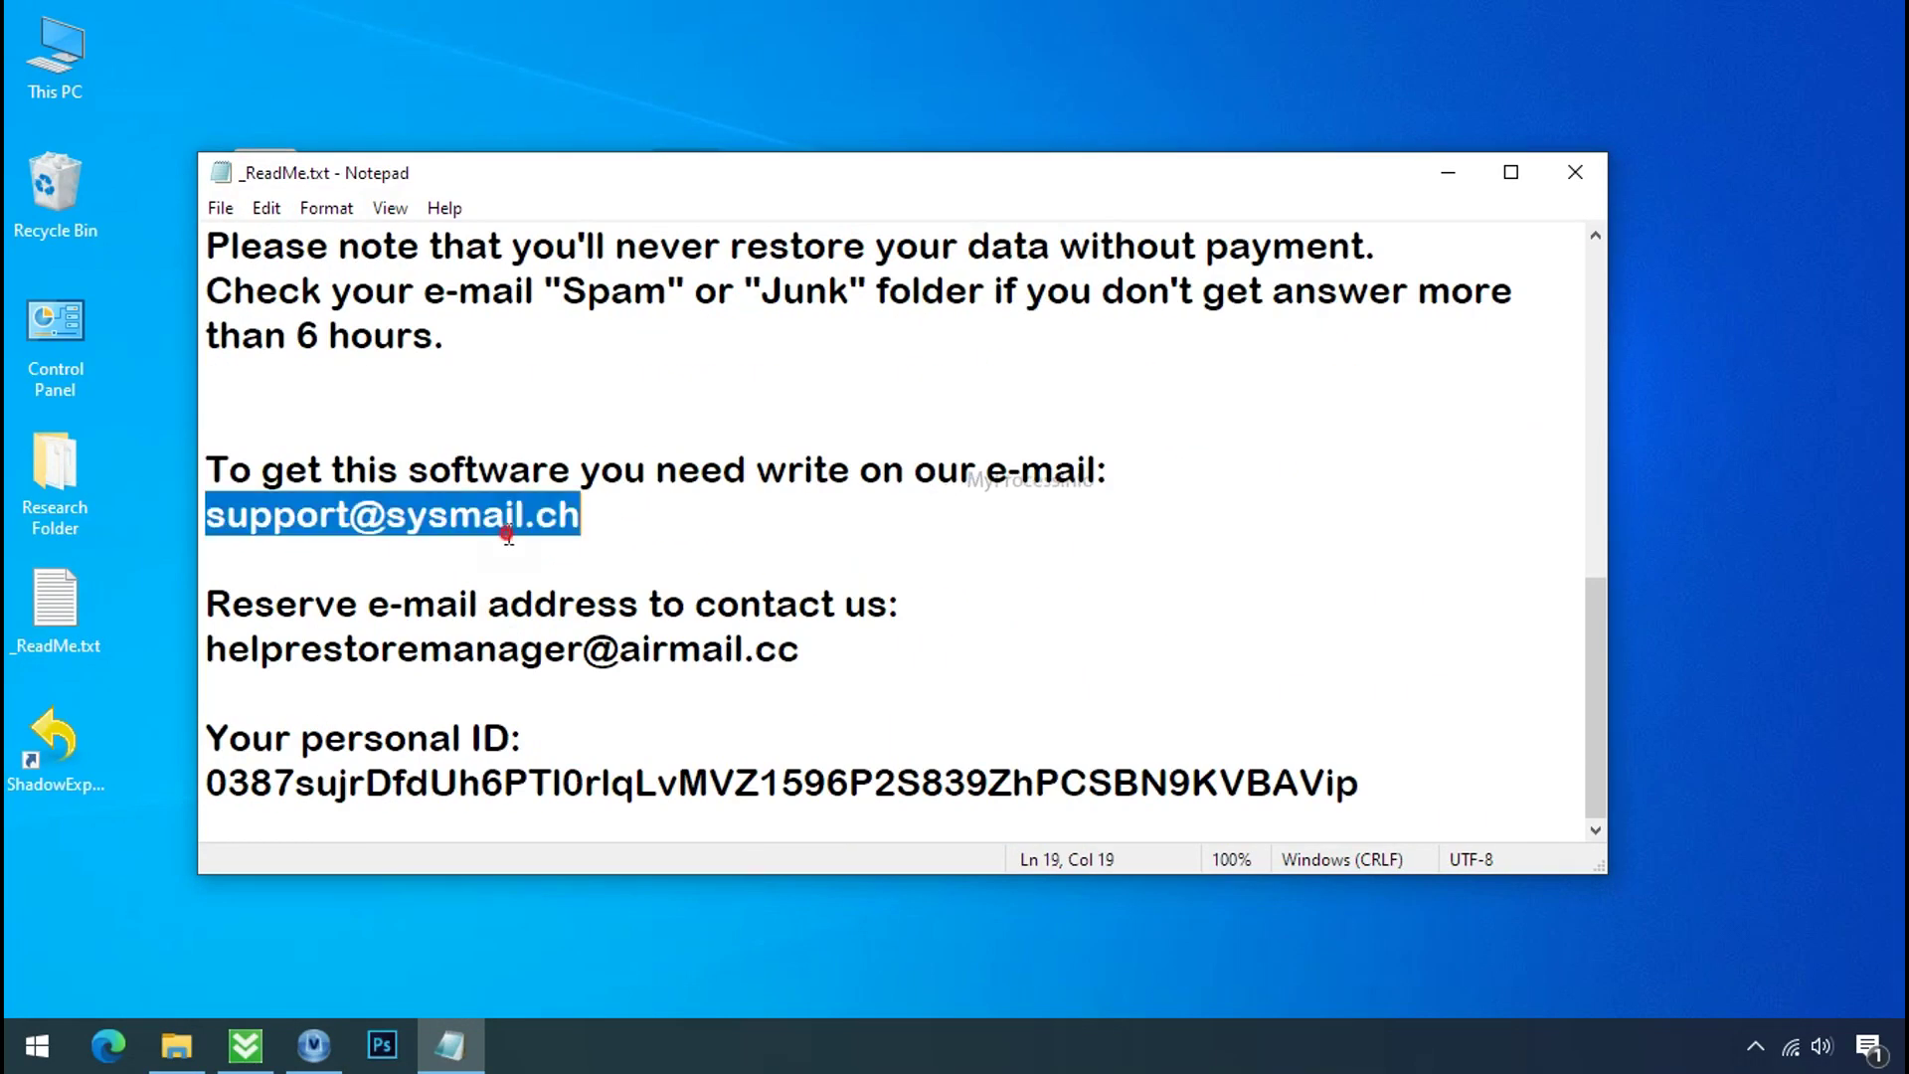
{"action": "double_click", "coordinate": [475, 647]}
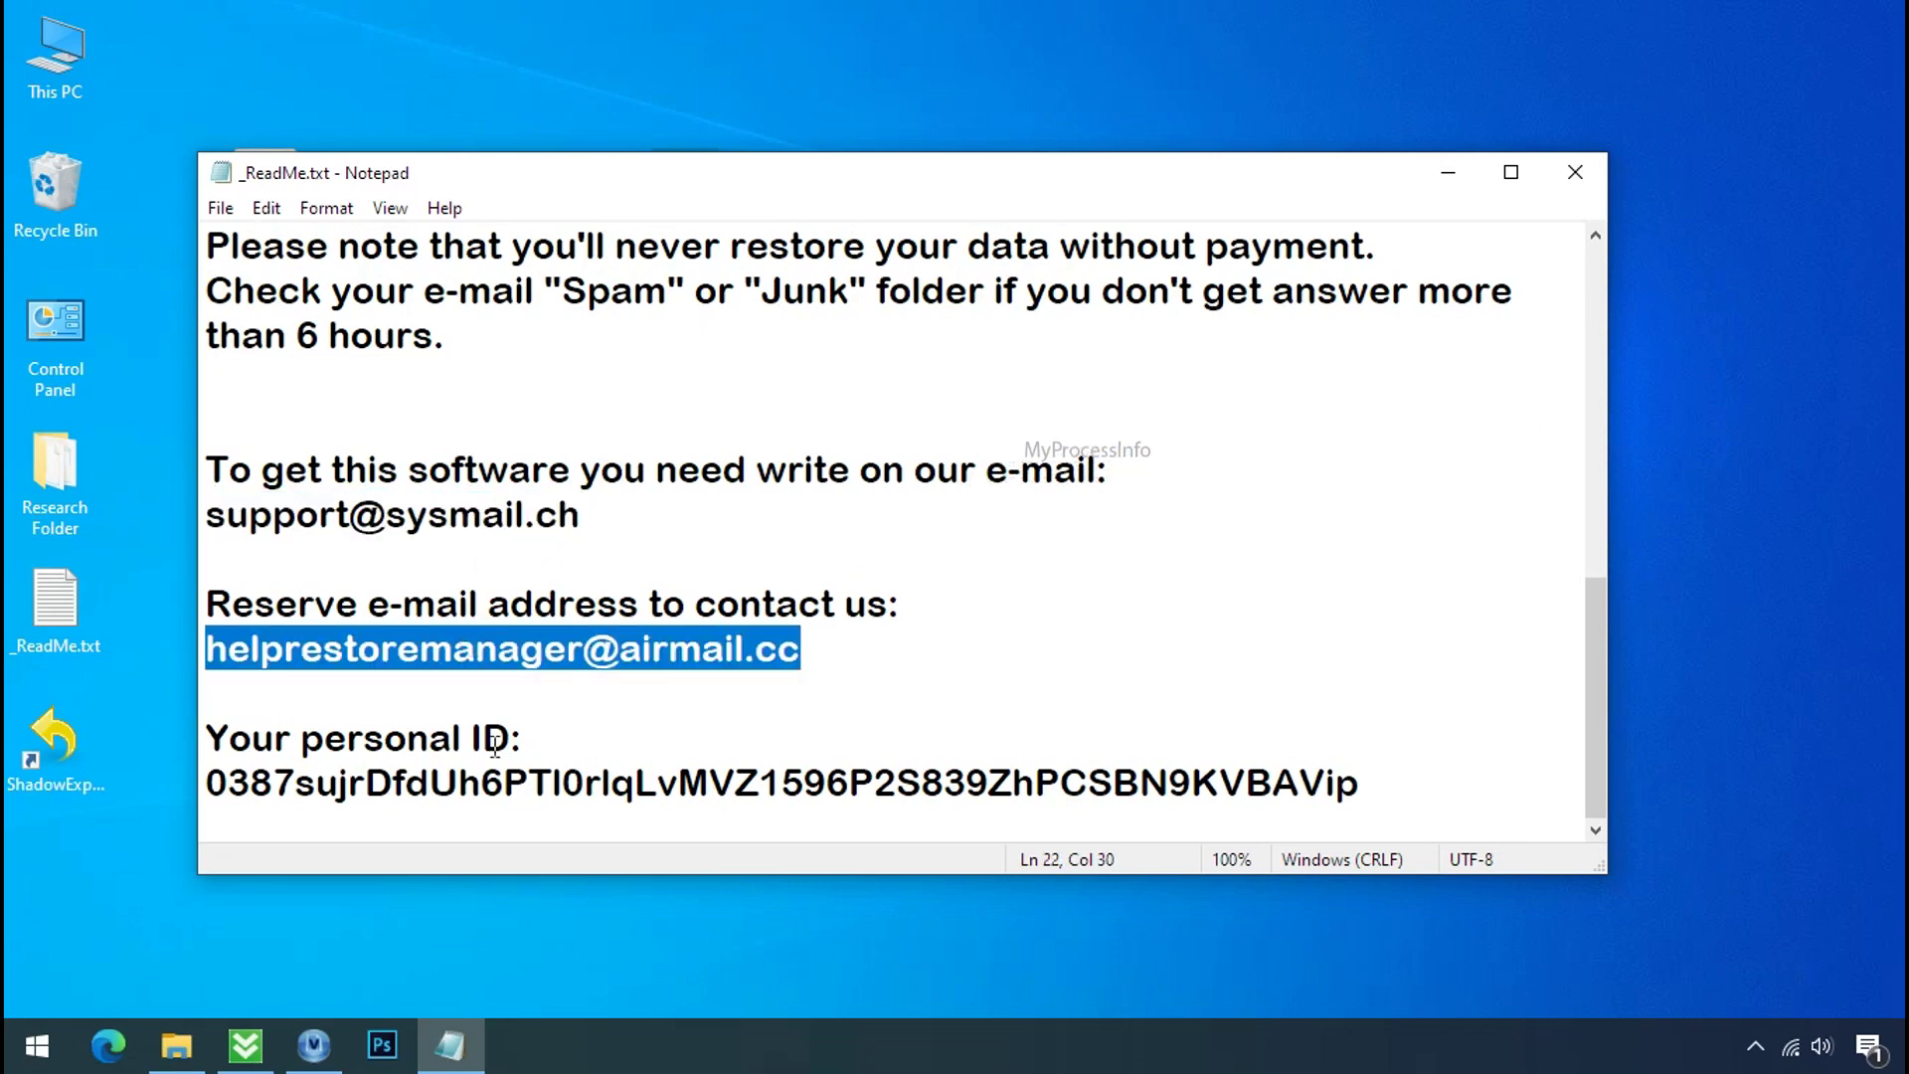
{"action": "double_click", "coordinate": [493, 784]}
{"action": "scroll", "coordinate": [562, 722], "scroll_direction": "up", "scroll_amount": 1}
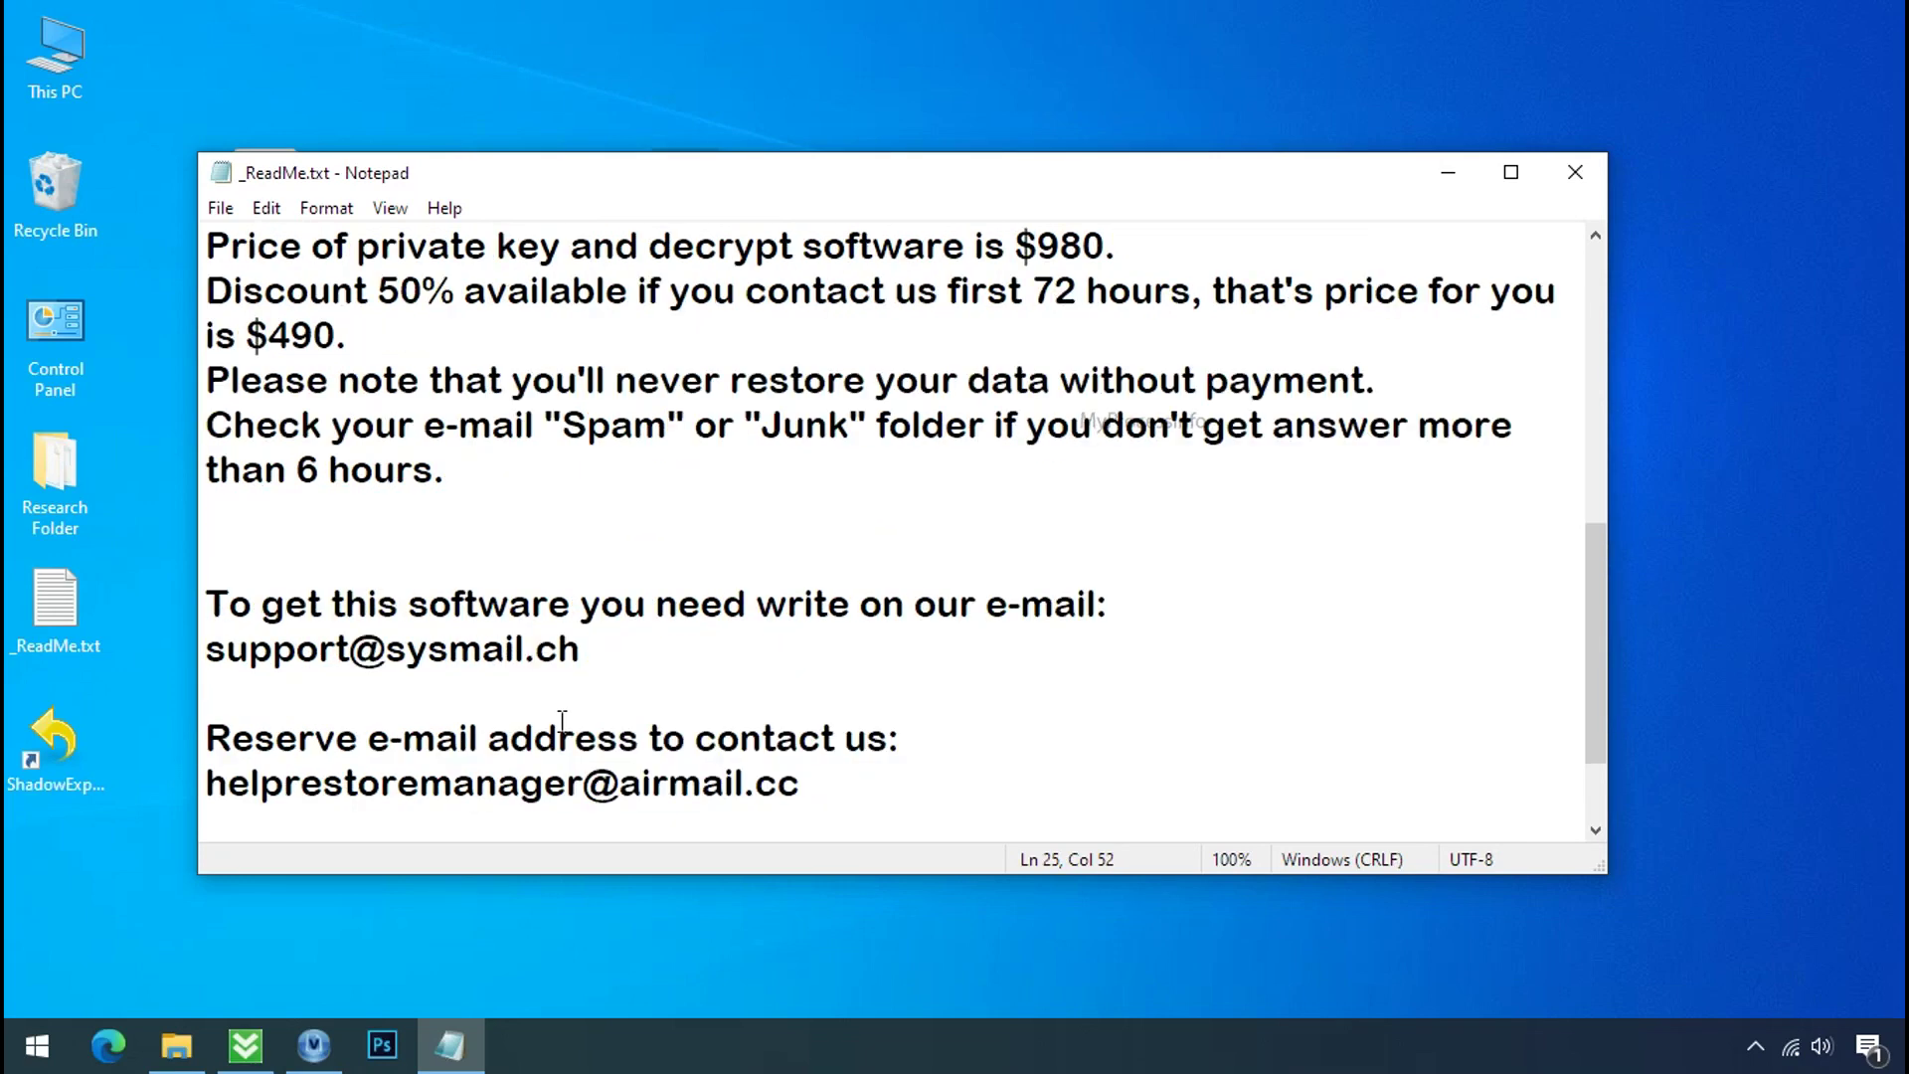
{"action": "scroll", "coordinate": [562, 716], "scroll_direction": "up", "scroll_amount": 5}
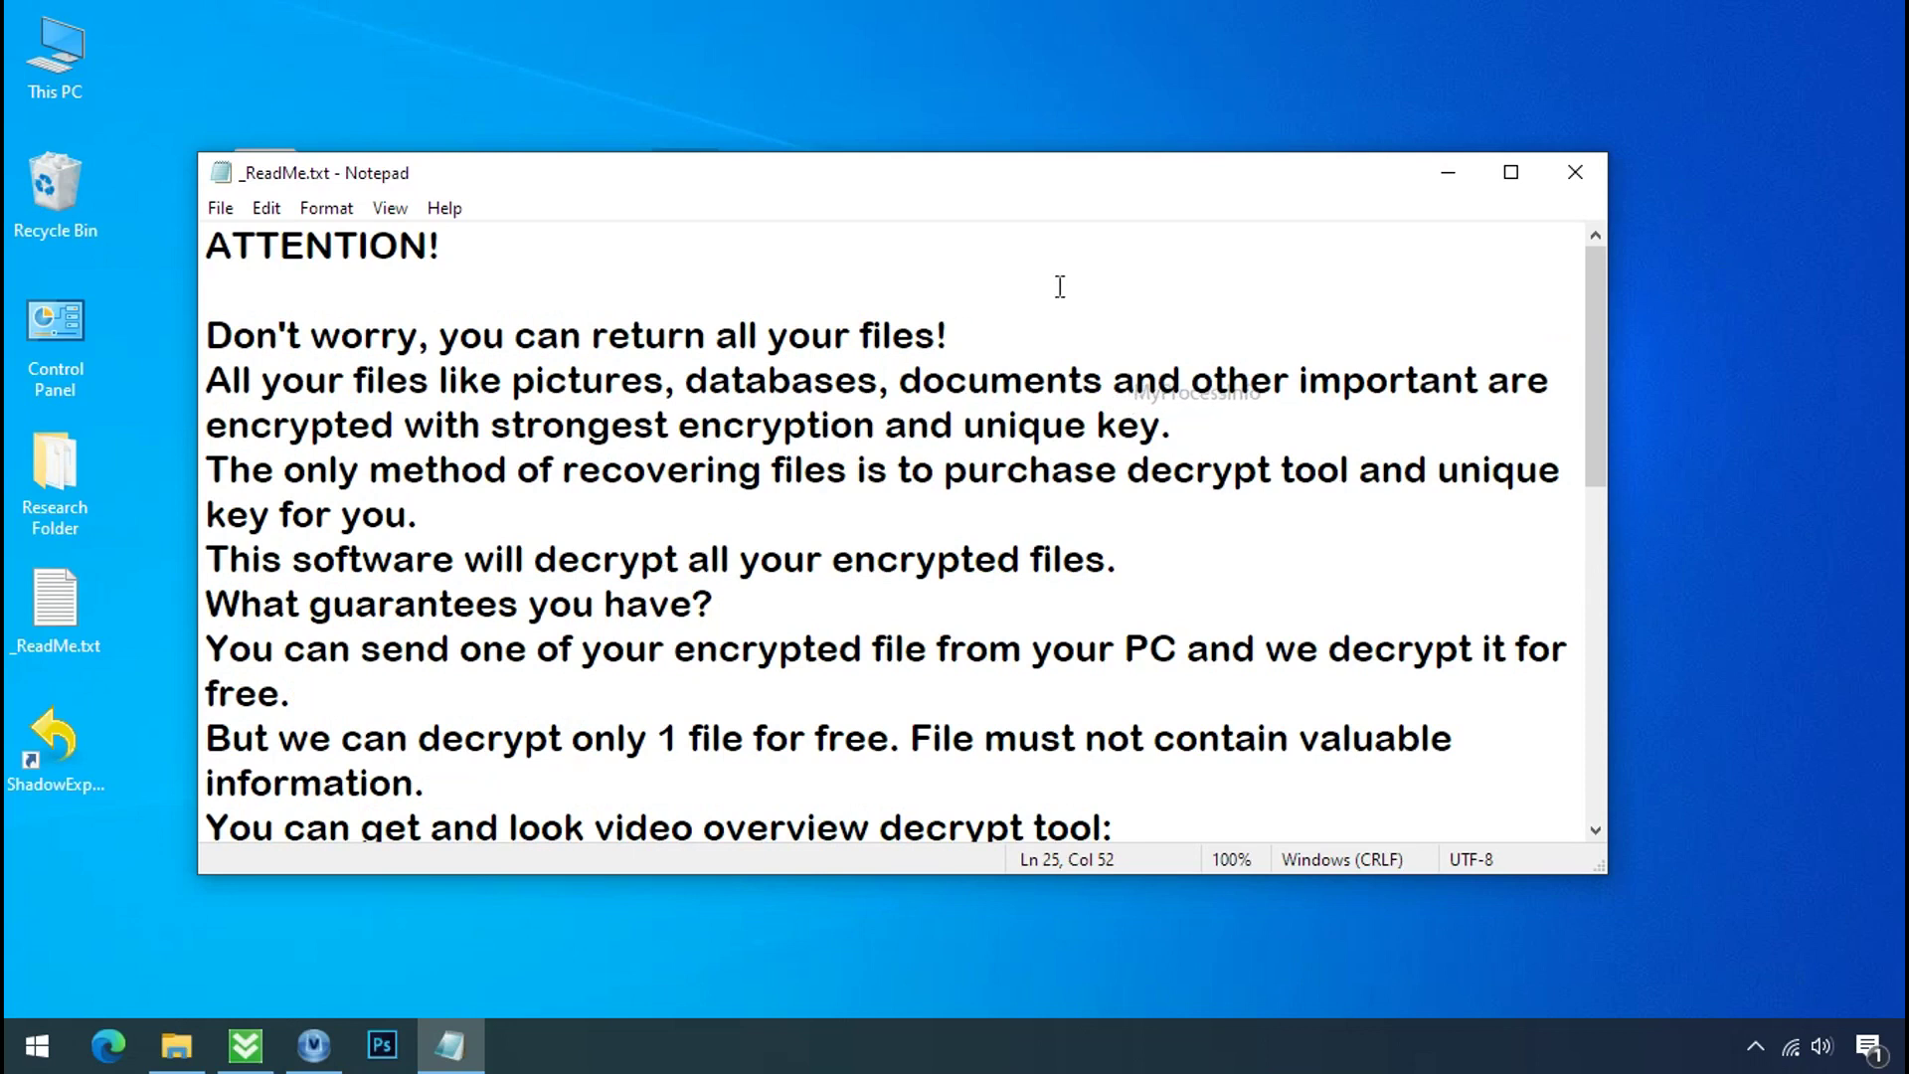
- Close the ransom note and download the Bitdefender Ransomware Recognition Tool from the blog page
{"action": "left_click", "coordinate": [1576, 177]}
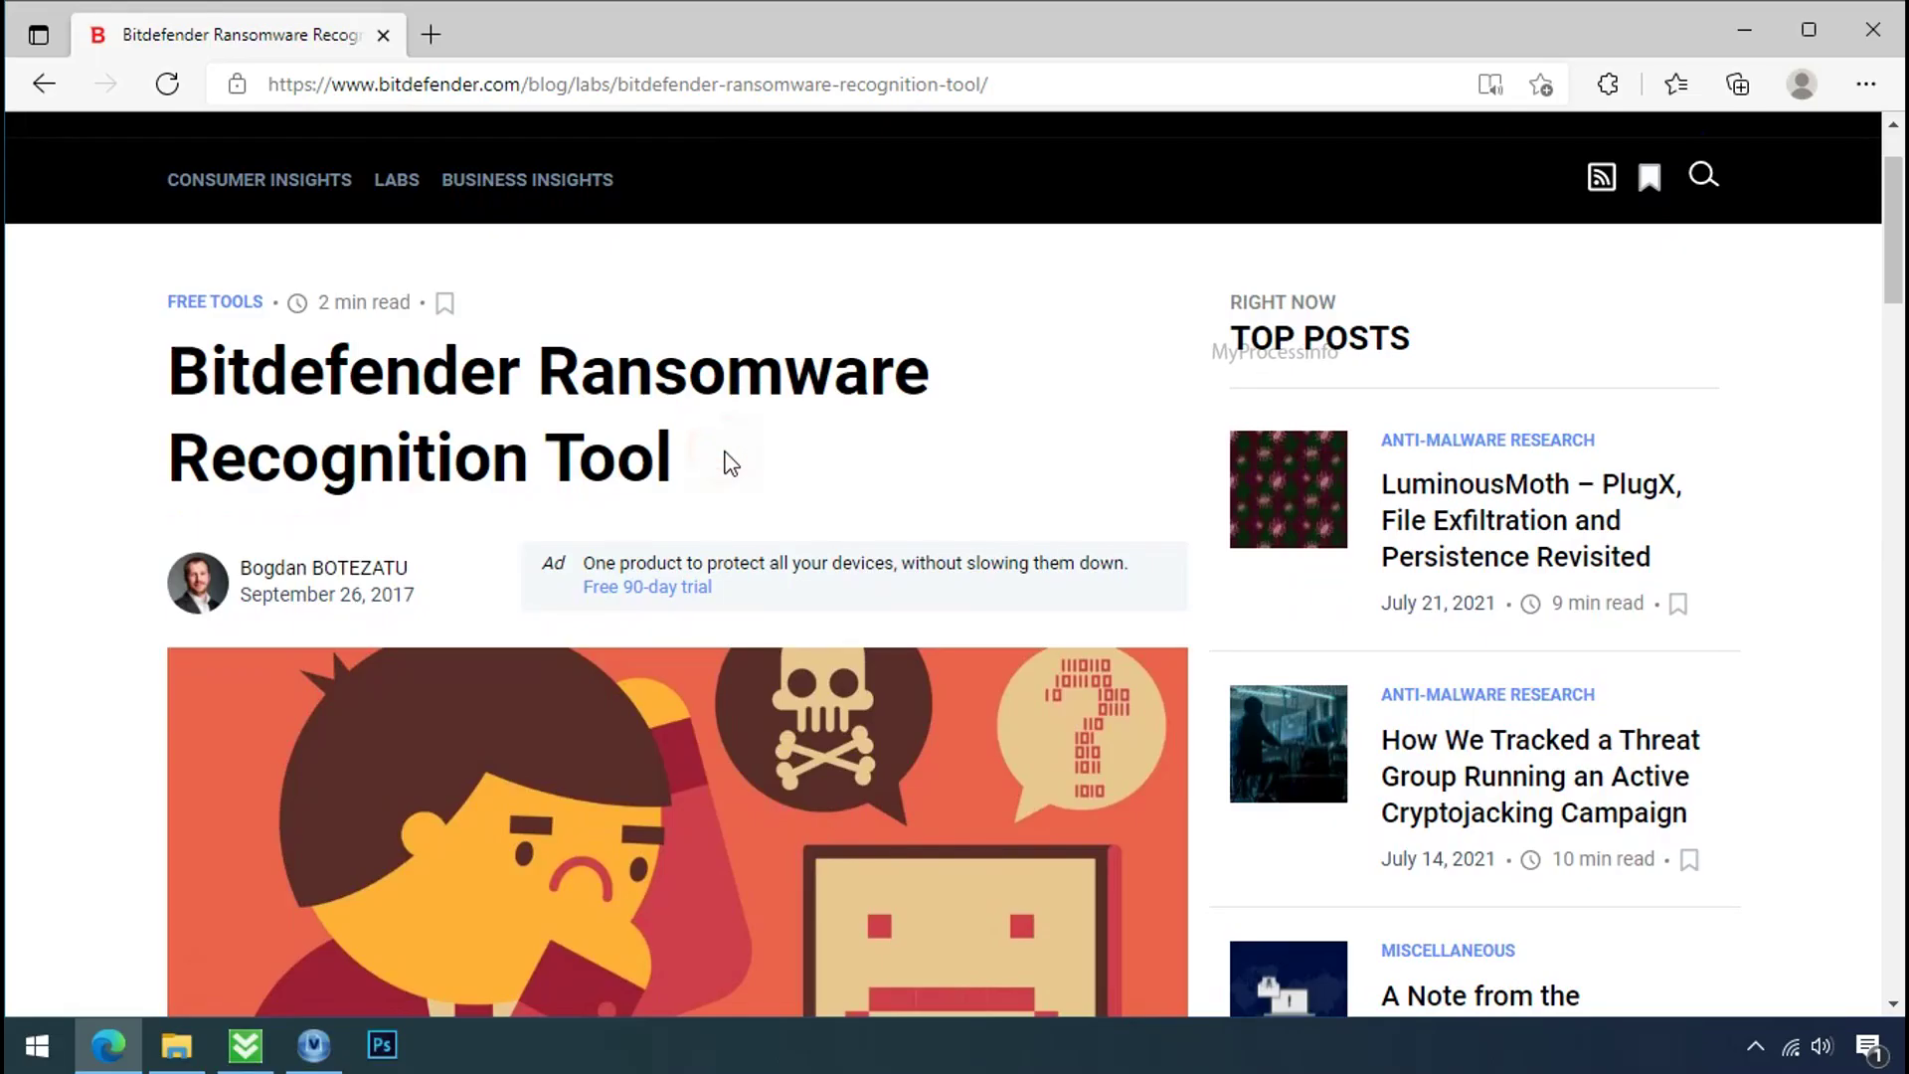
{"action": "scroll", "coordinate": [727, 465], "scroll_direction": "down", "scroll_amount": 5}
{"action": "scroll", "coordinate": [727, 470], "scroll_direction": "down", "scroll_amount": 4}
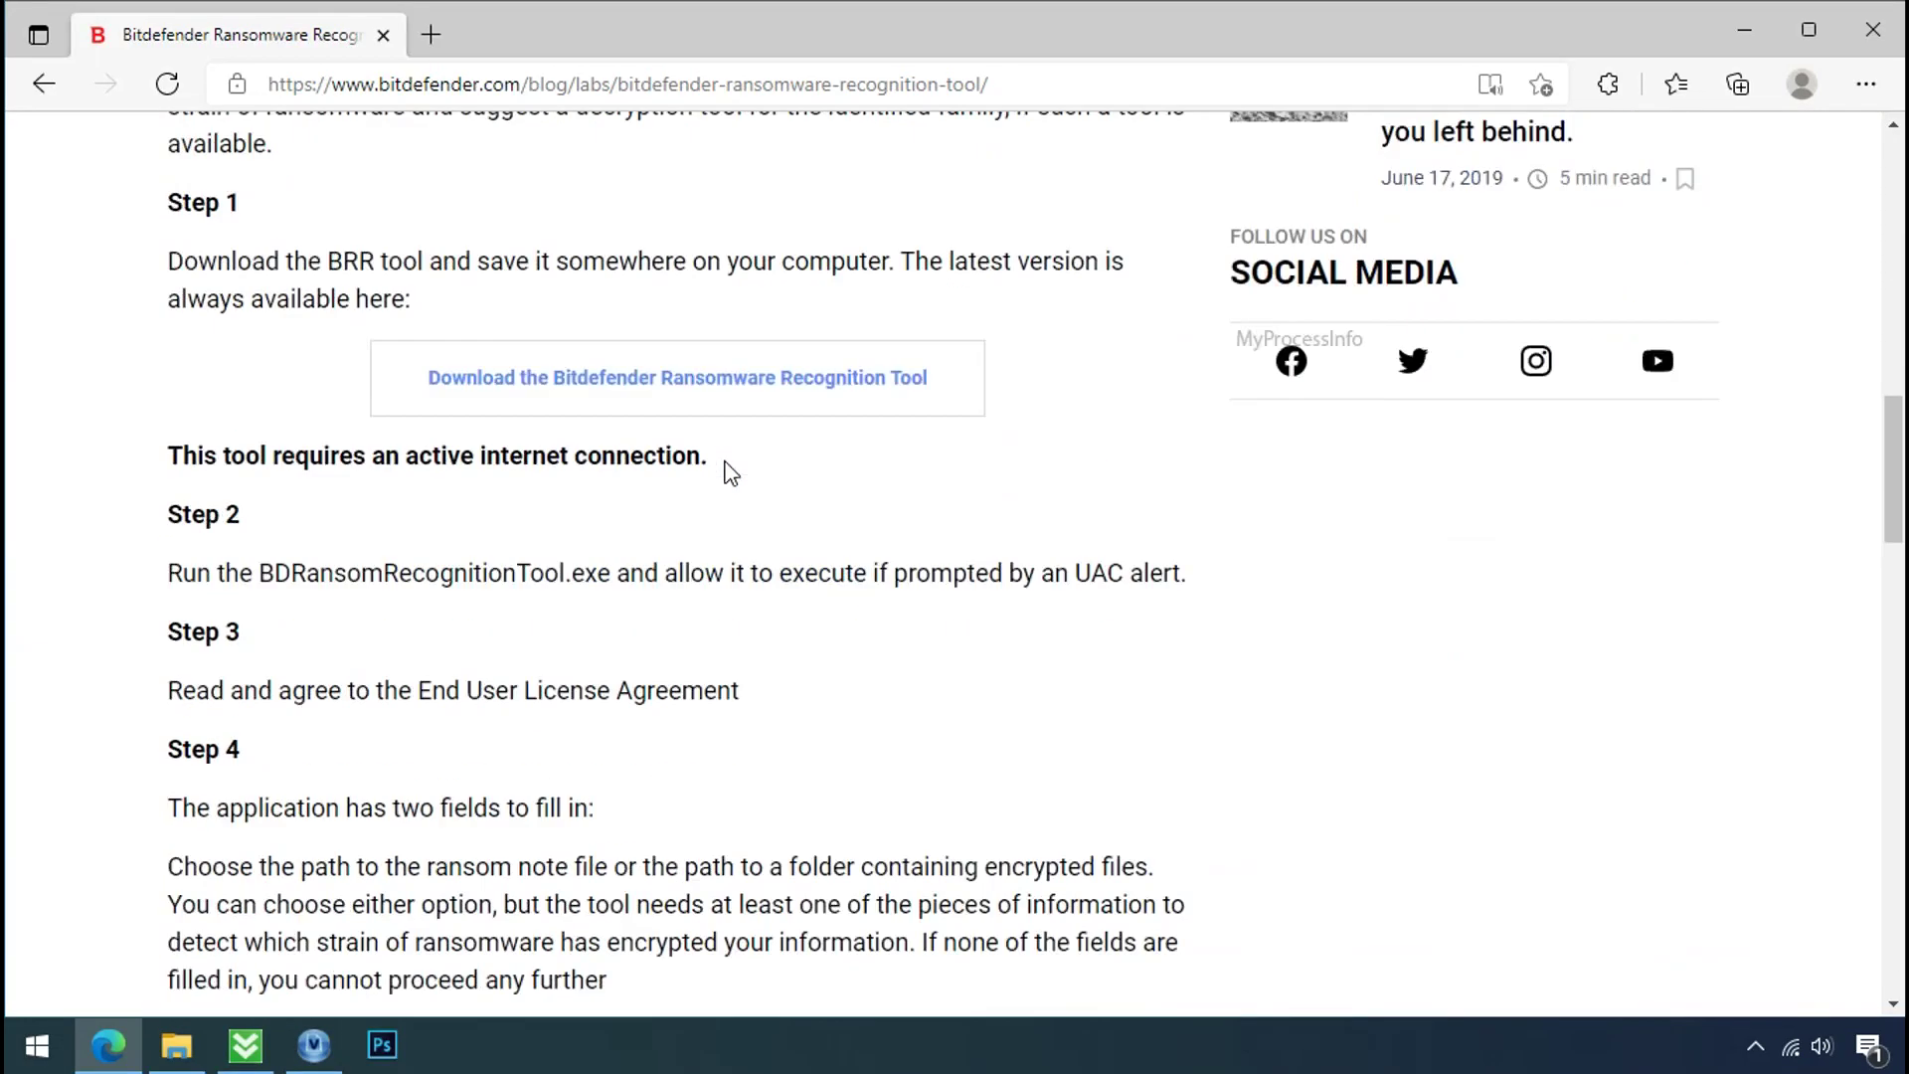
{"action": "left_click", "coordinate": [701, 378]}
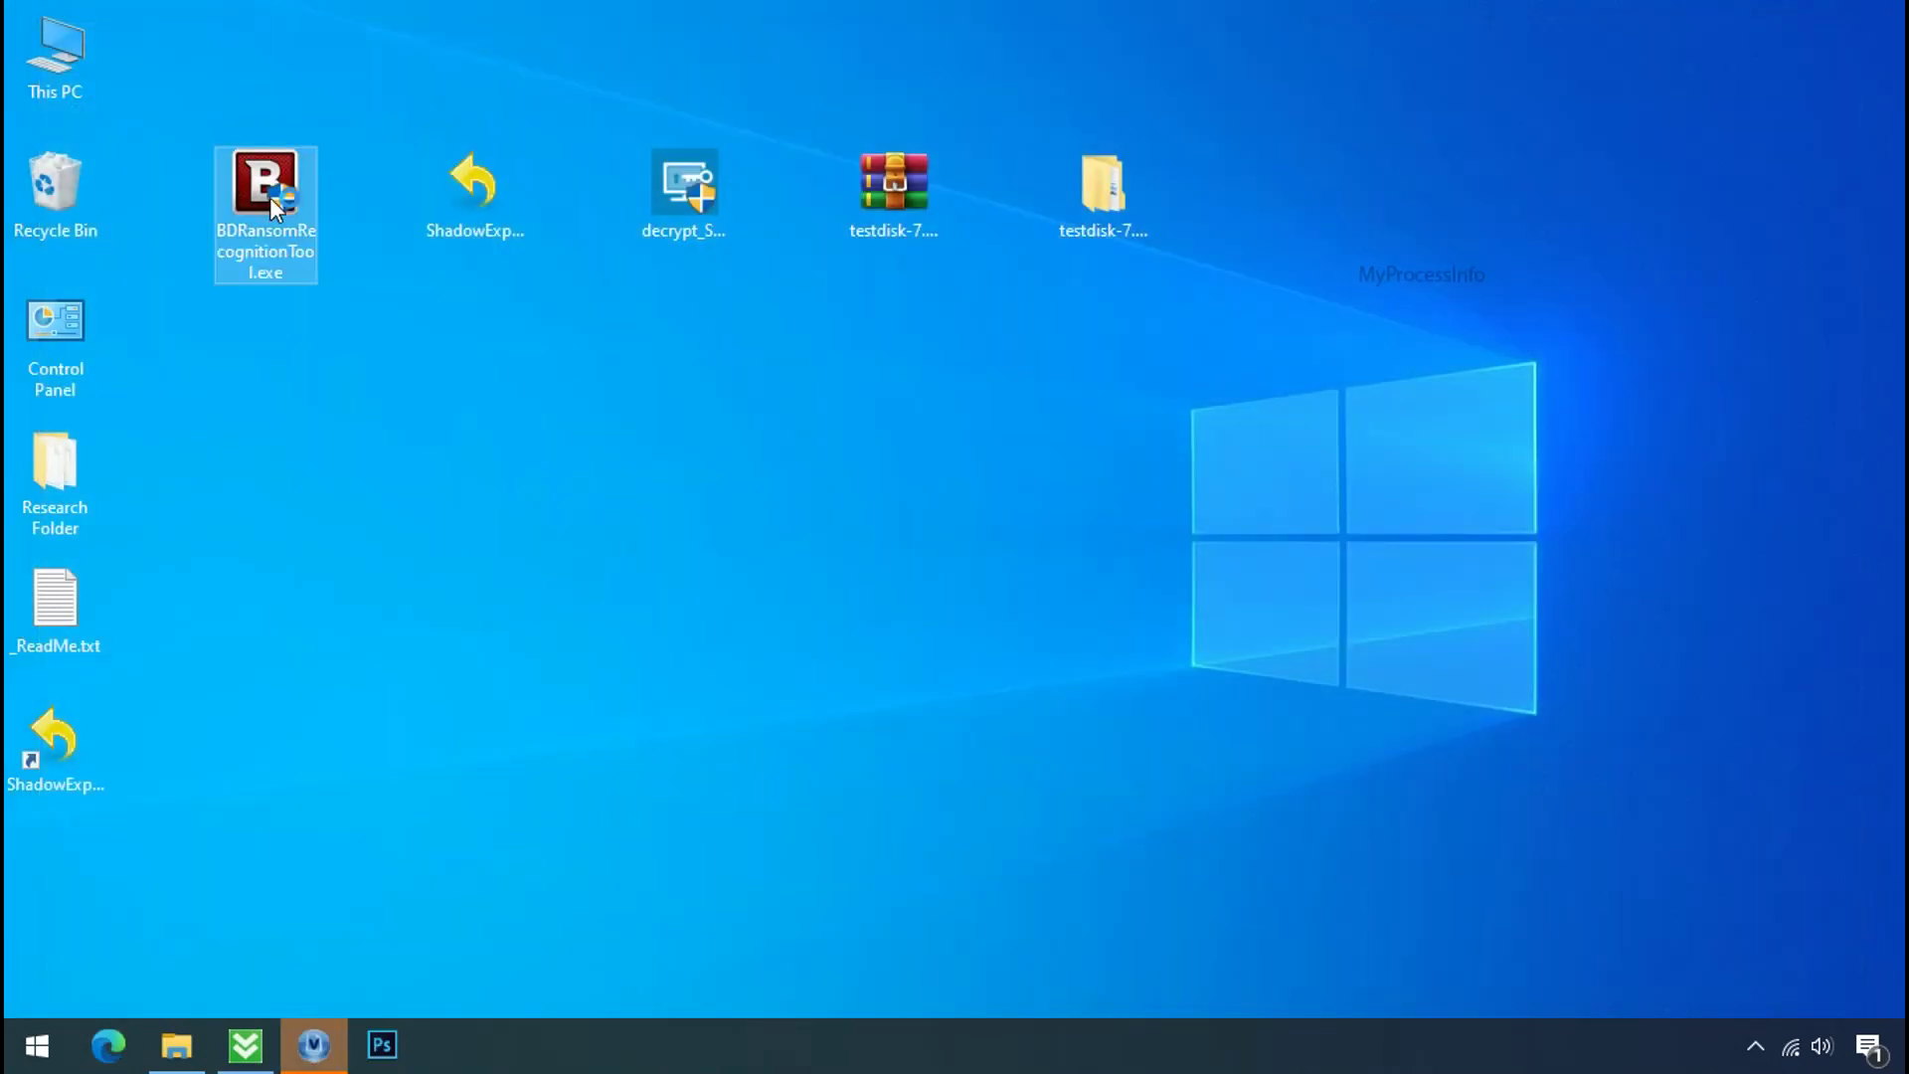
- Scan _ReadMe.txt with the accepted-license recognition tool, review the STOP/KeyPass matches, then close it
{"action": "double_click", "coordinate": [270, 198]}
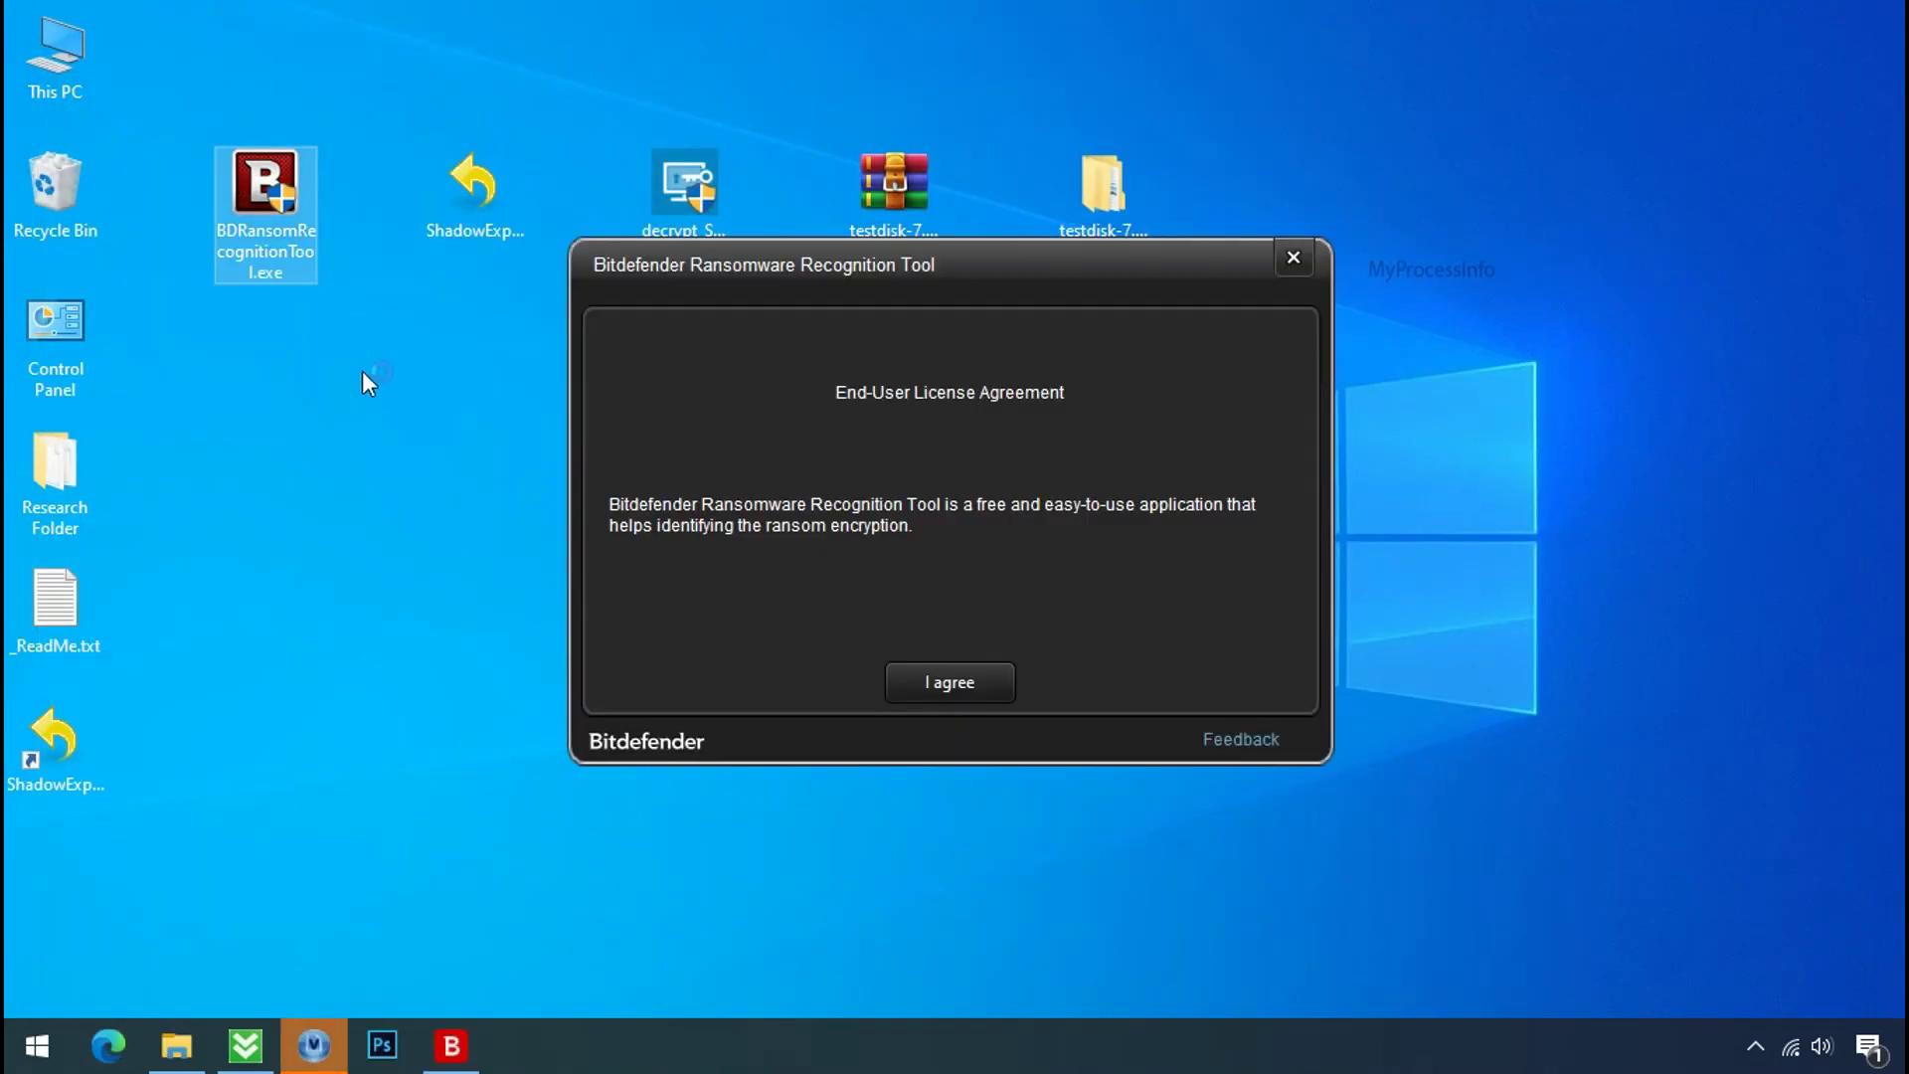
{"action": "left_click", "coordinate": [949, 689]}
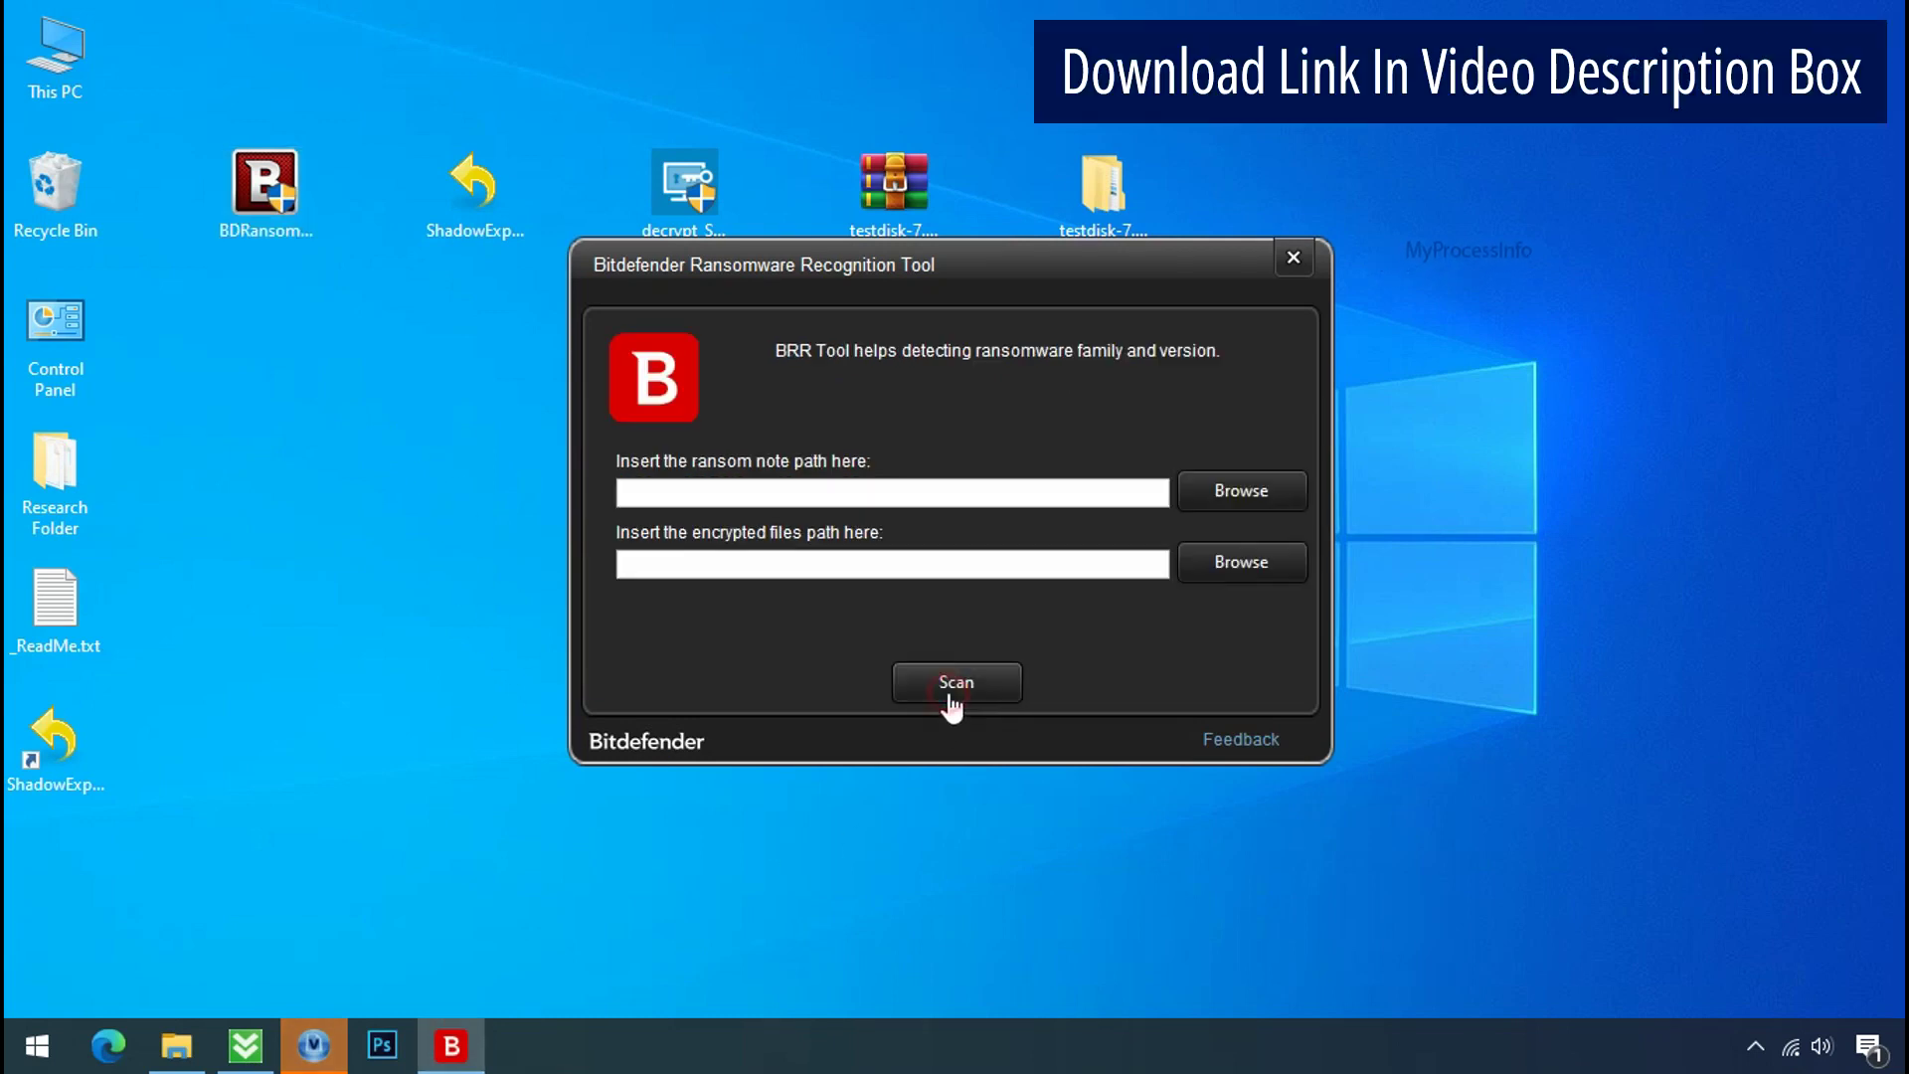
{"action": "left_click", "coordinate": [1240, 489]}
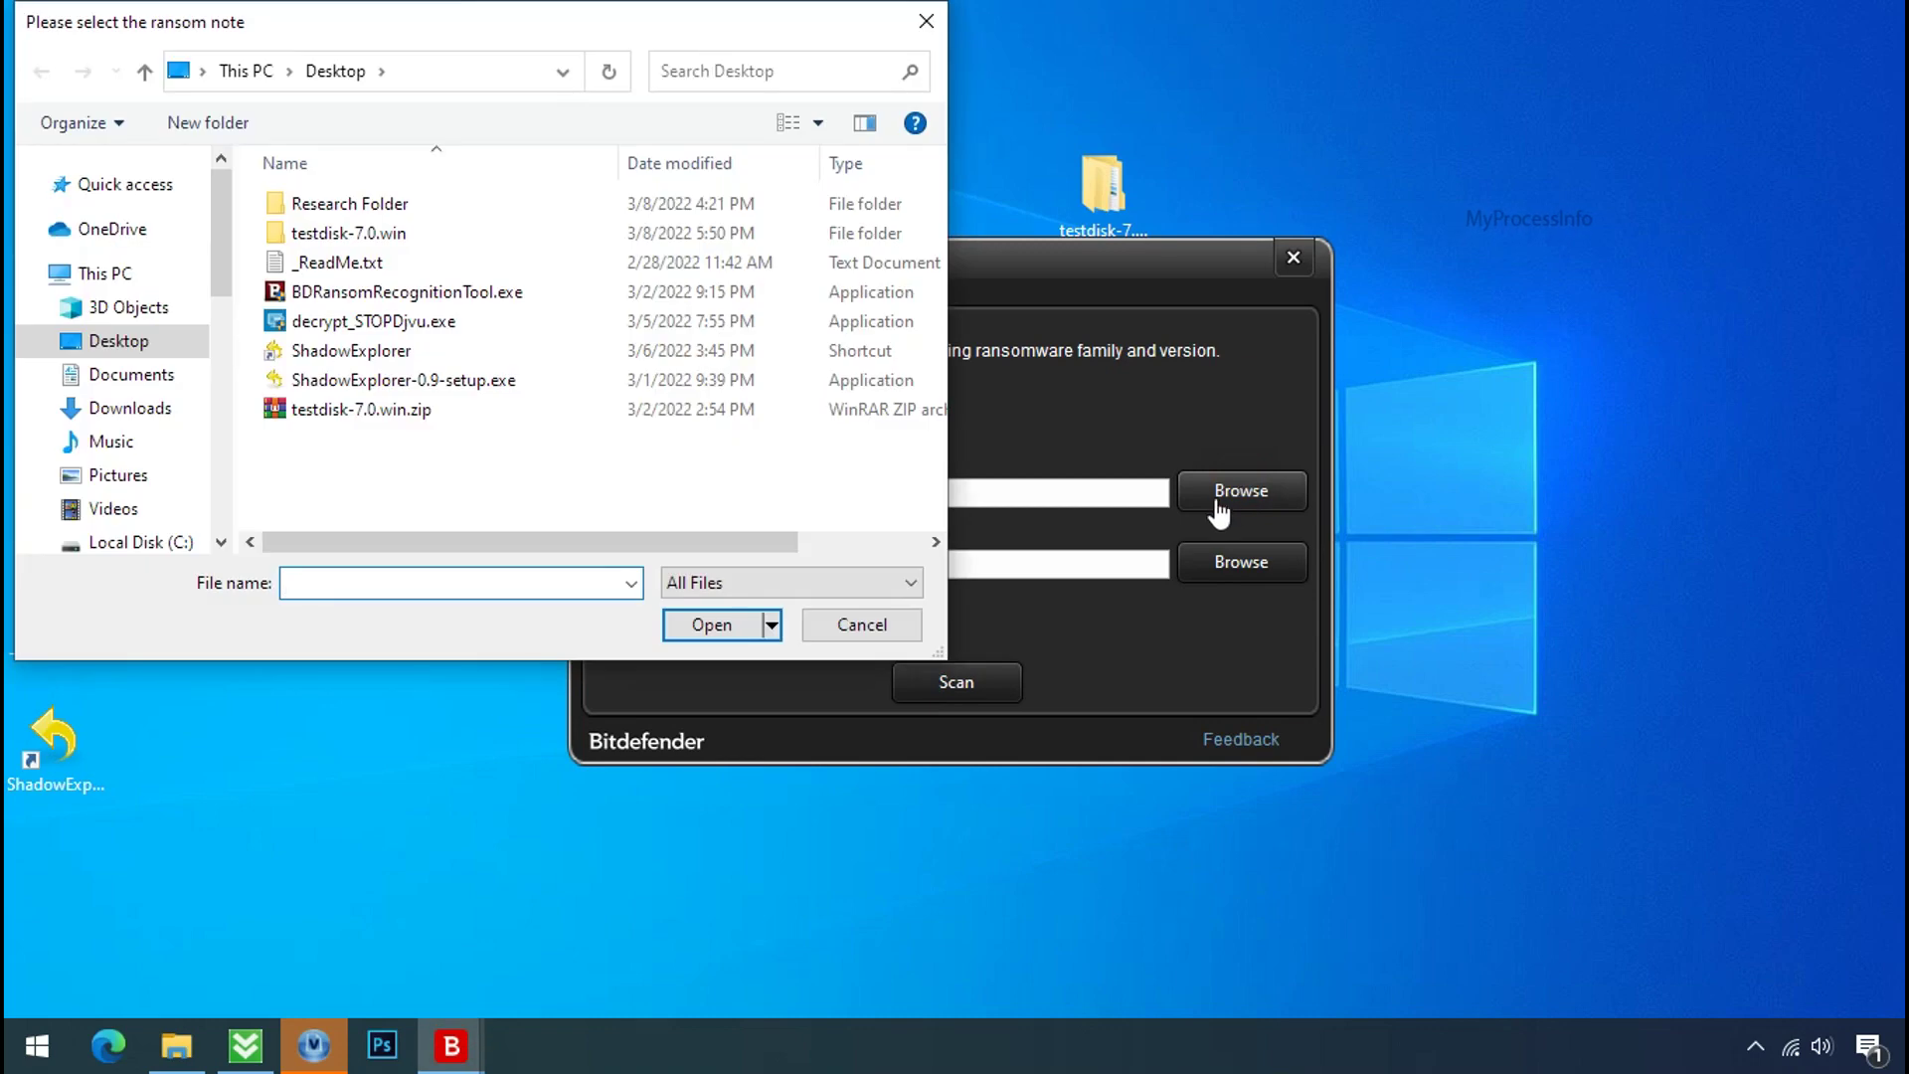
{"action": "double_click", "coordinate": [355, 264]}
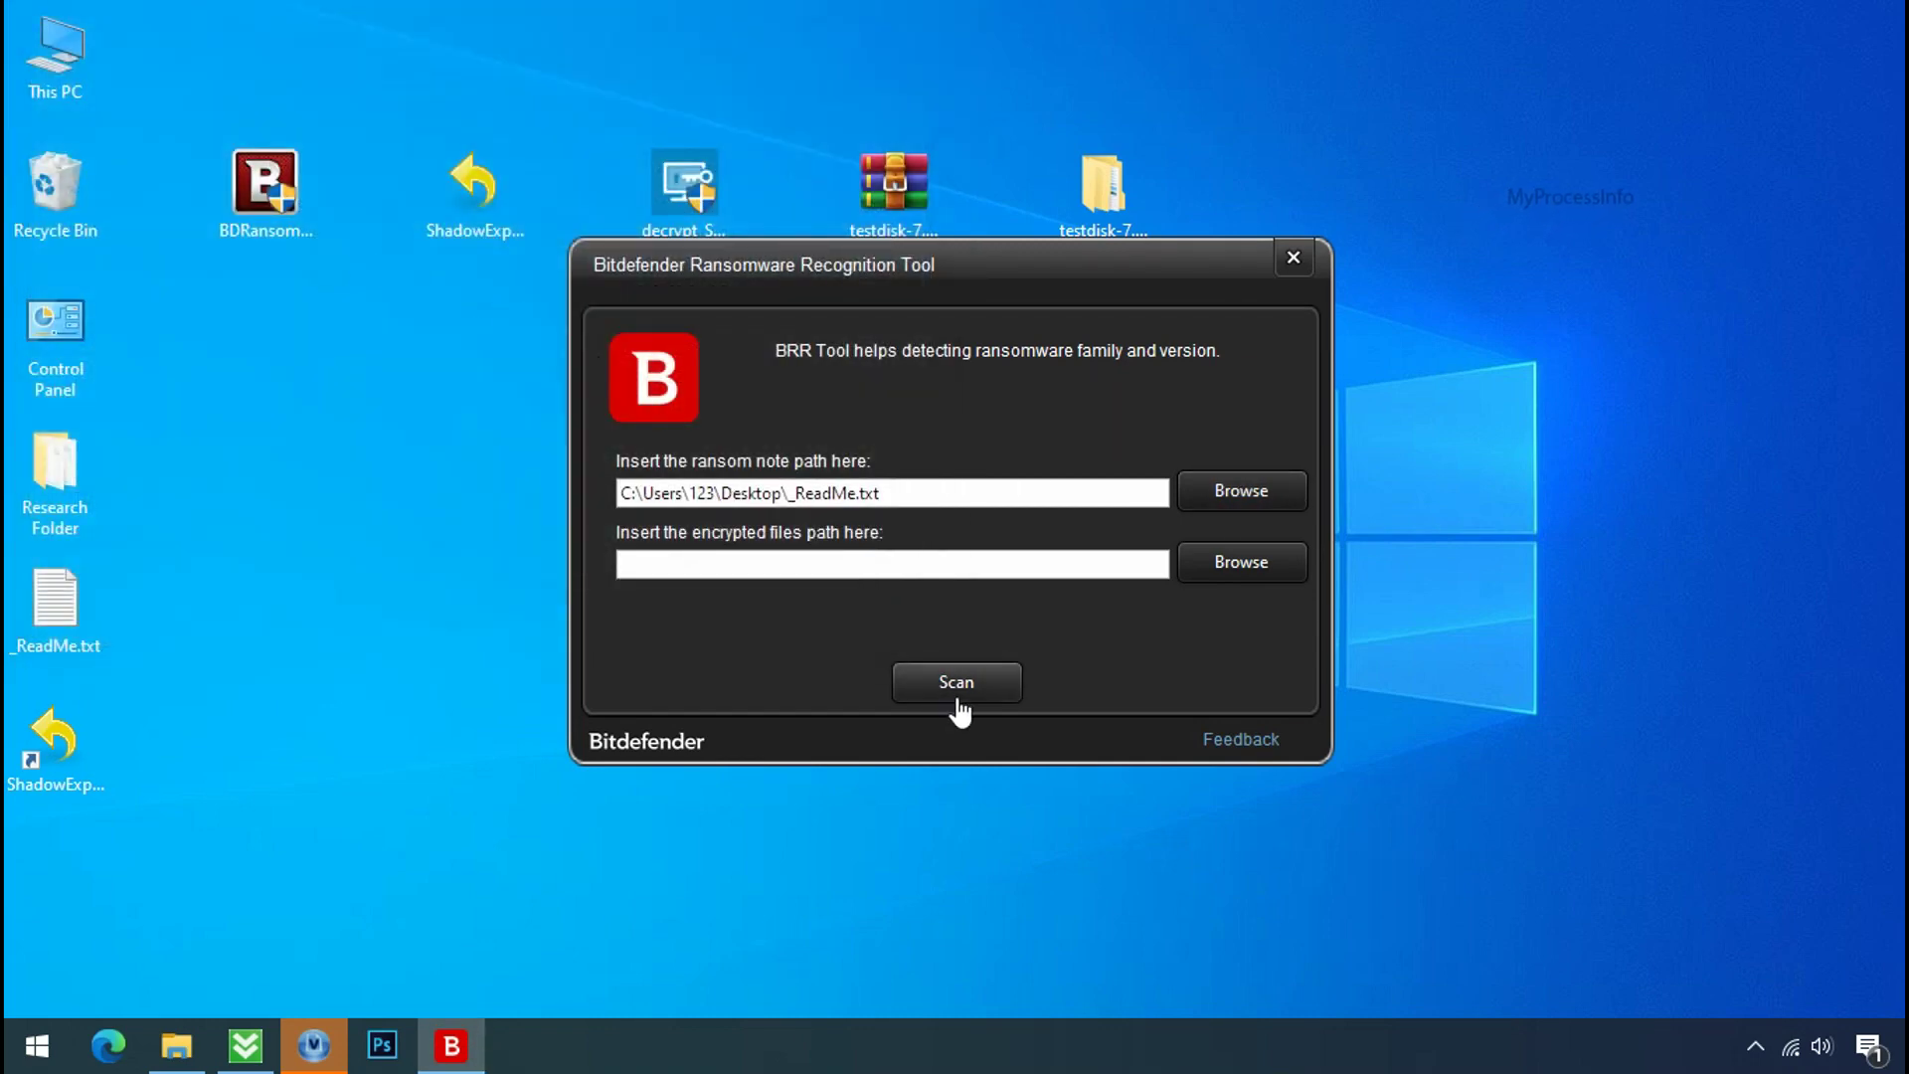
{"action": "left_click", "coordinate": [955, 696]}
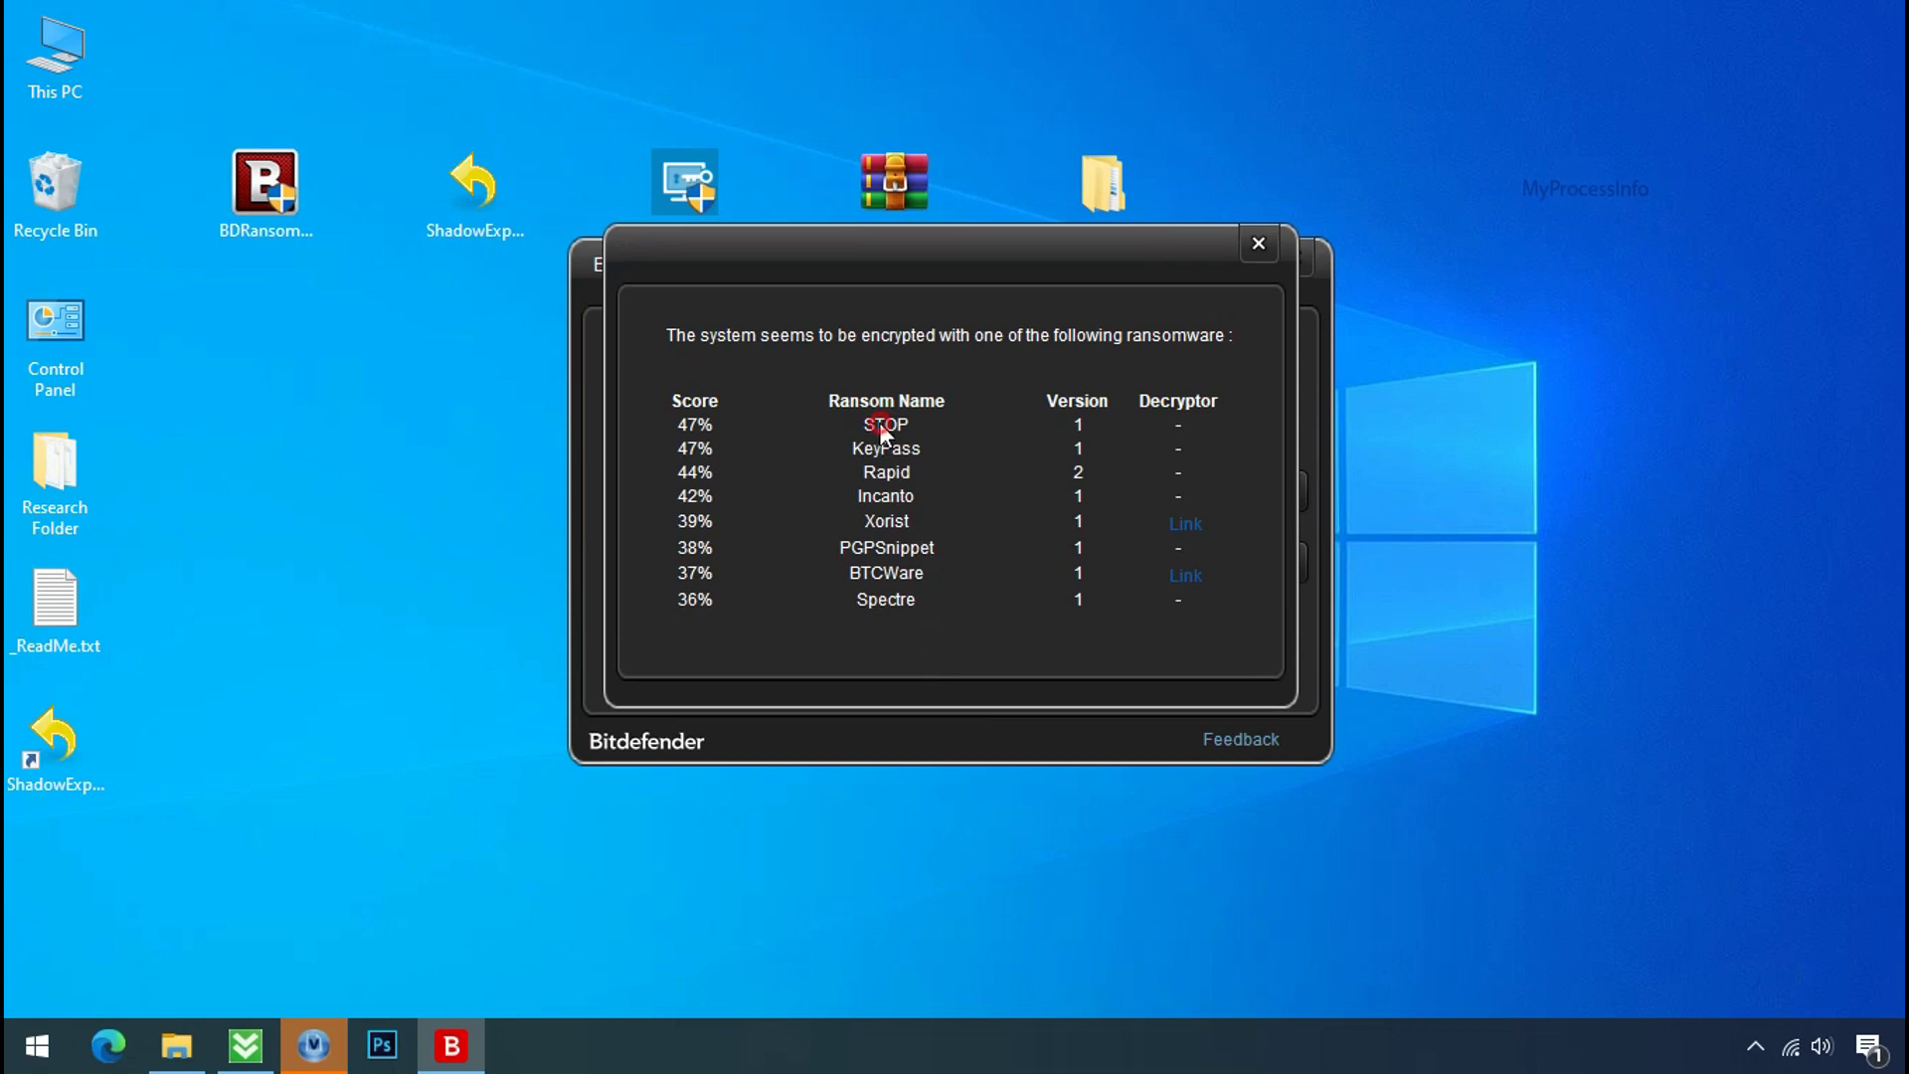
{"action": "left_click", "coordinate": [1258, 243]}
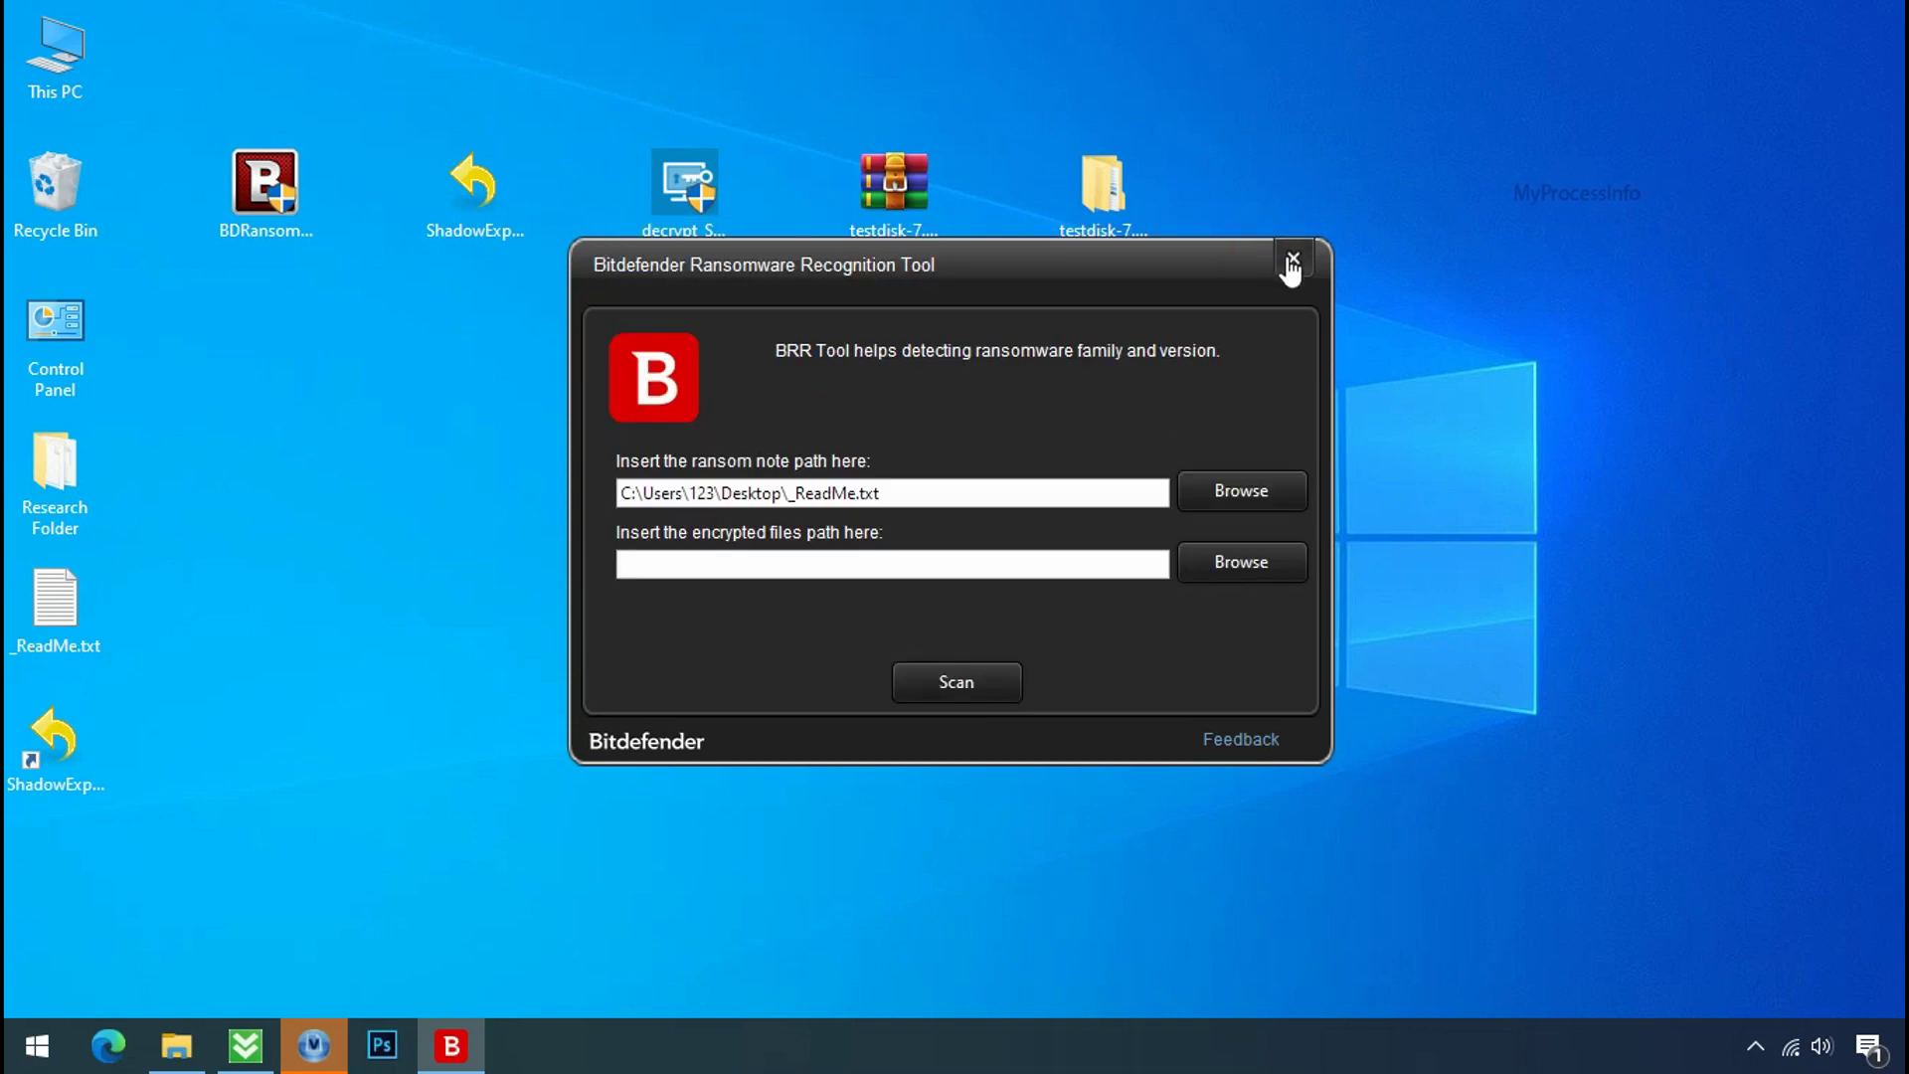
{"action": "left_click", "coordinate": [1293, 263]}
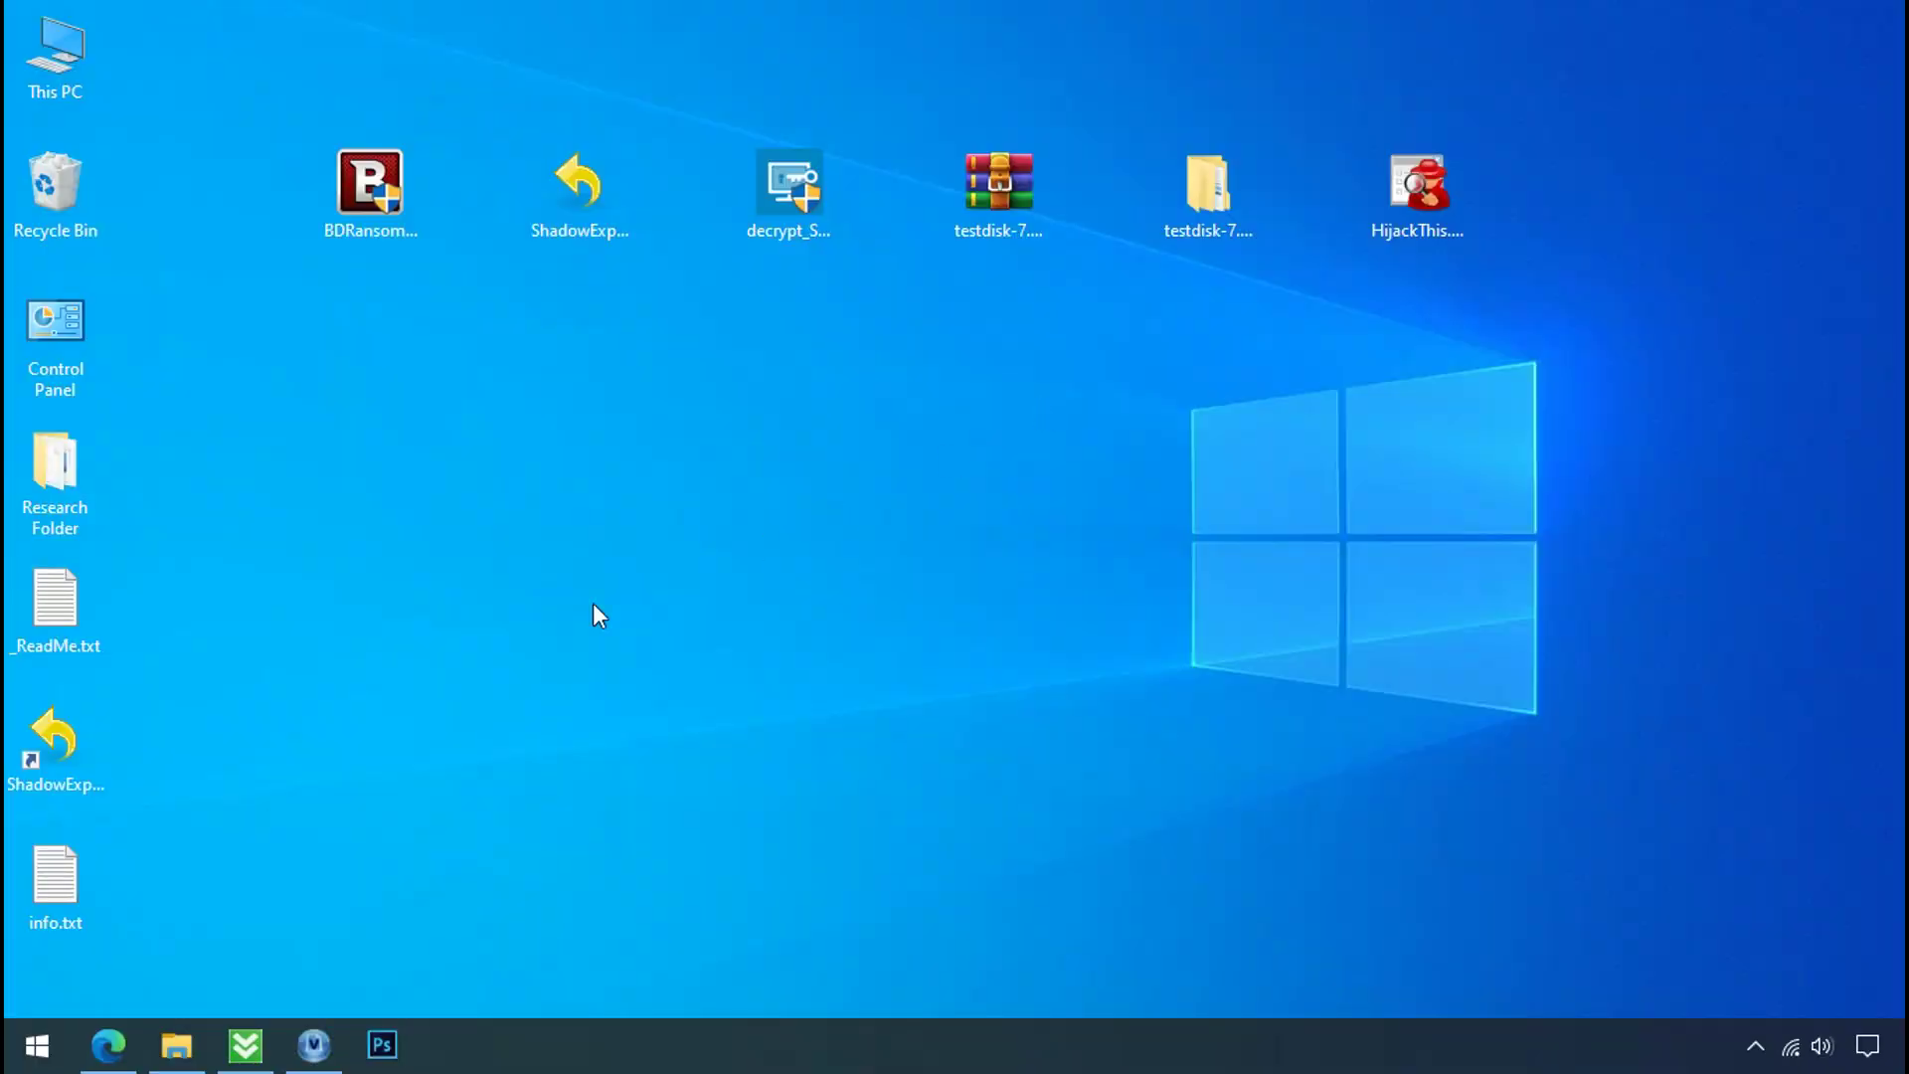
- Search %LOCALAPPDATA% from the Start menu to open the AppData\Local folder
{"action": "left_click", "coordinate": [33, 1044]}
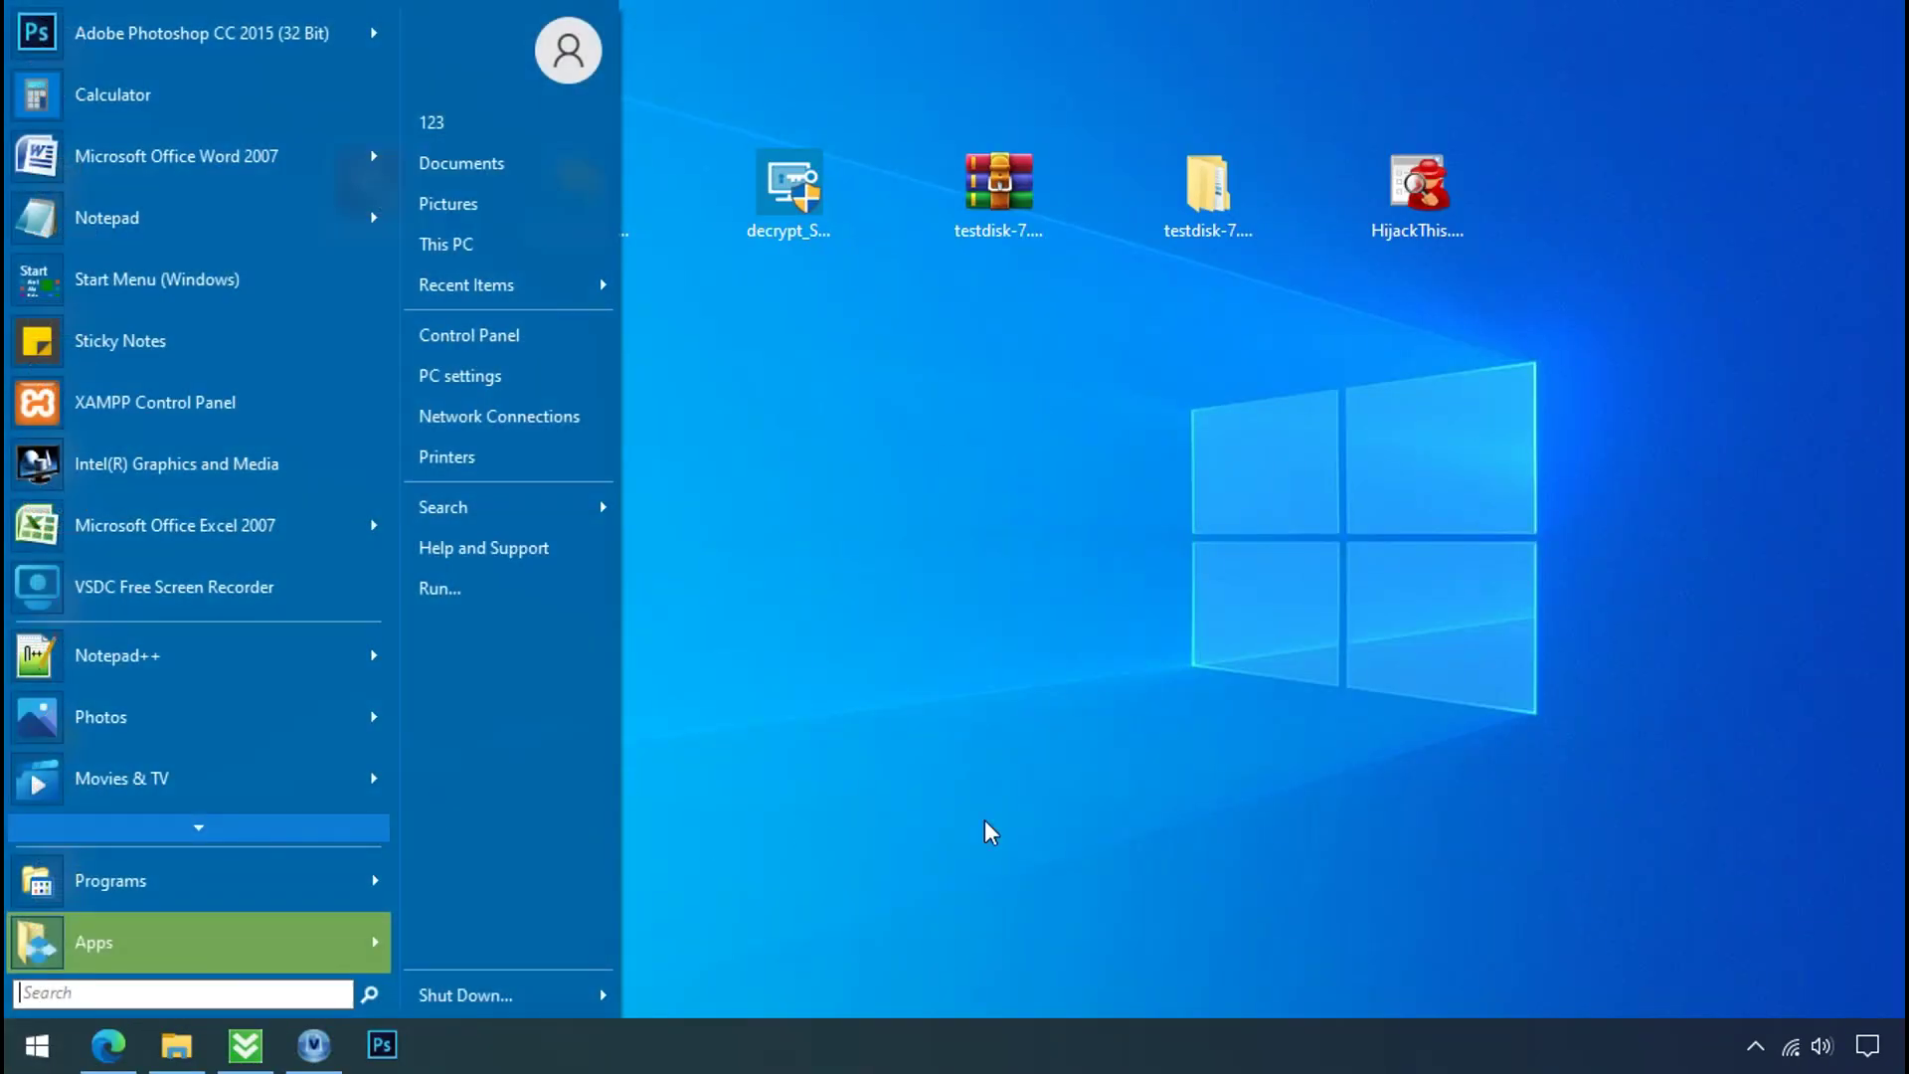
{"action": "type", "text": "%L"}
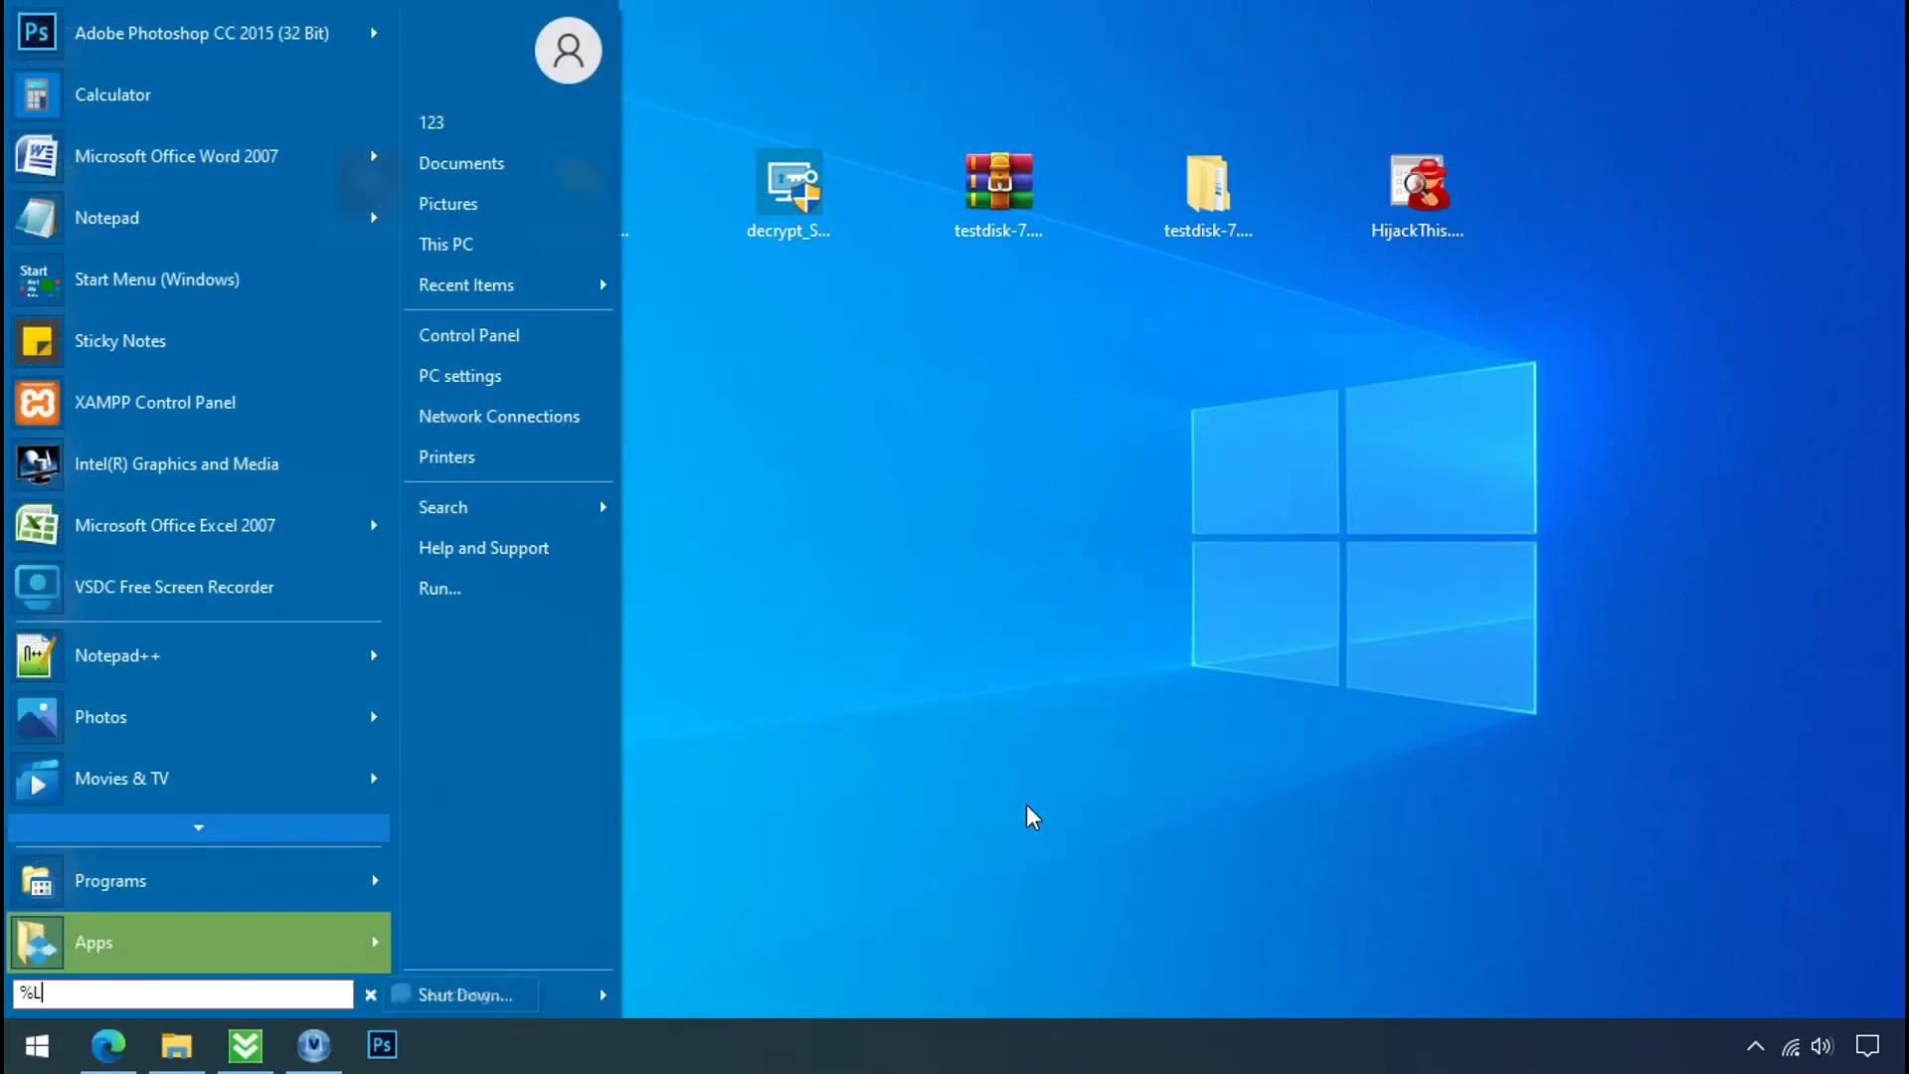
{"action": "type", "text": "OCALAPPDATA"}
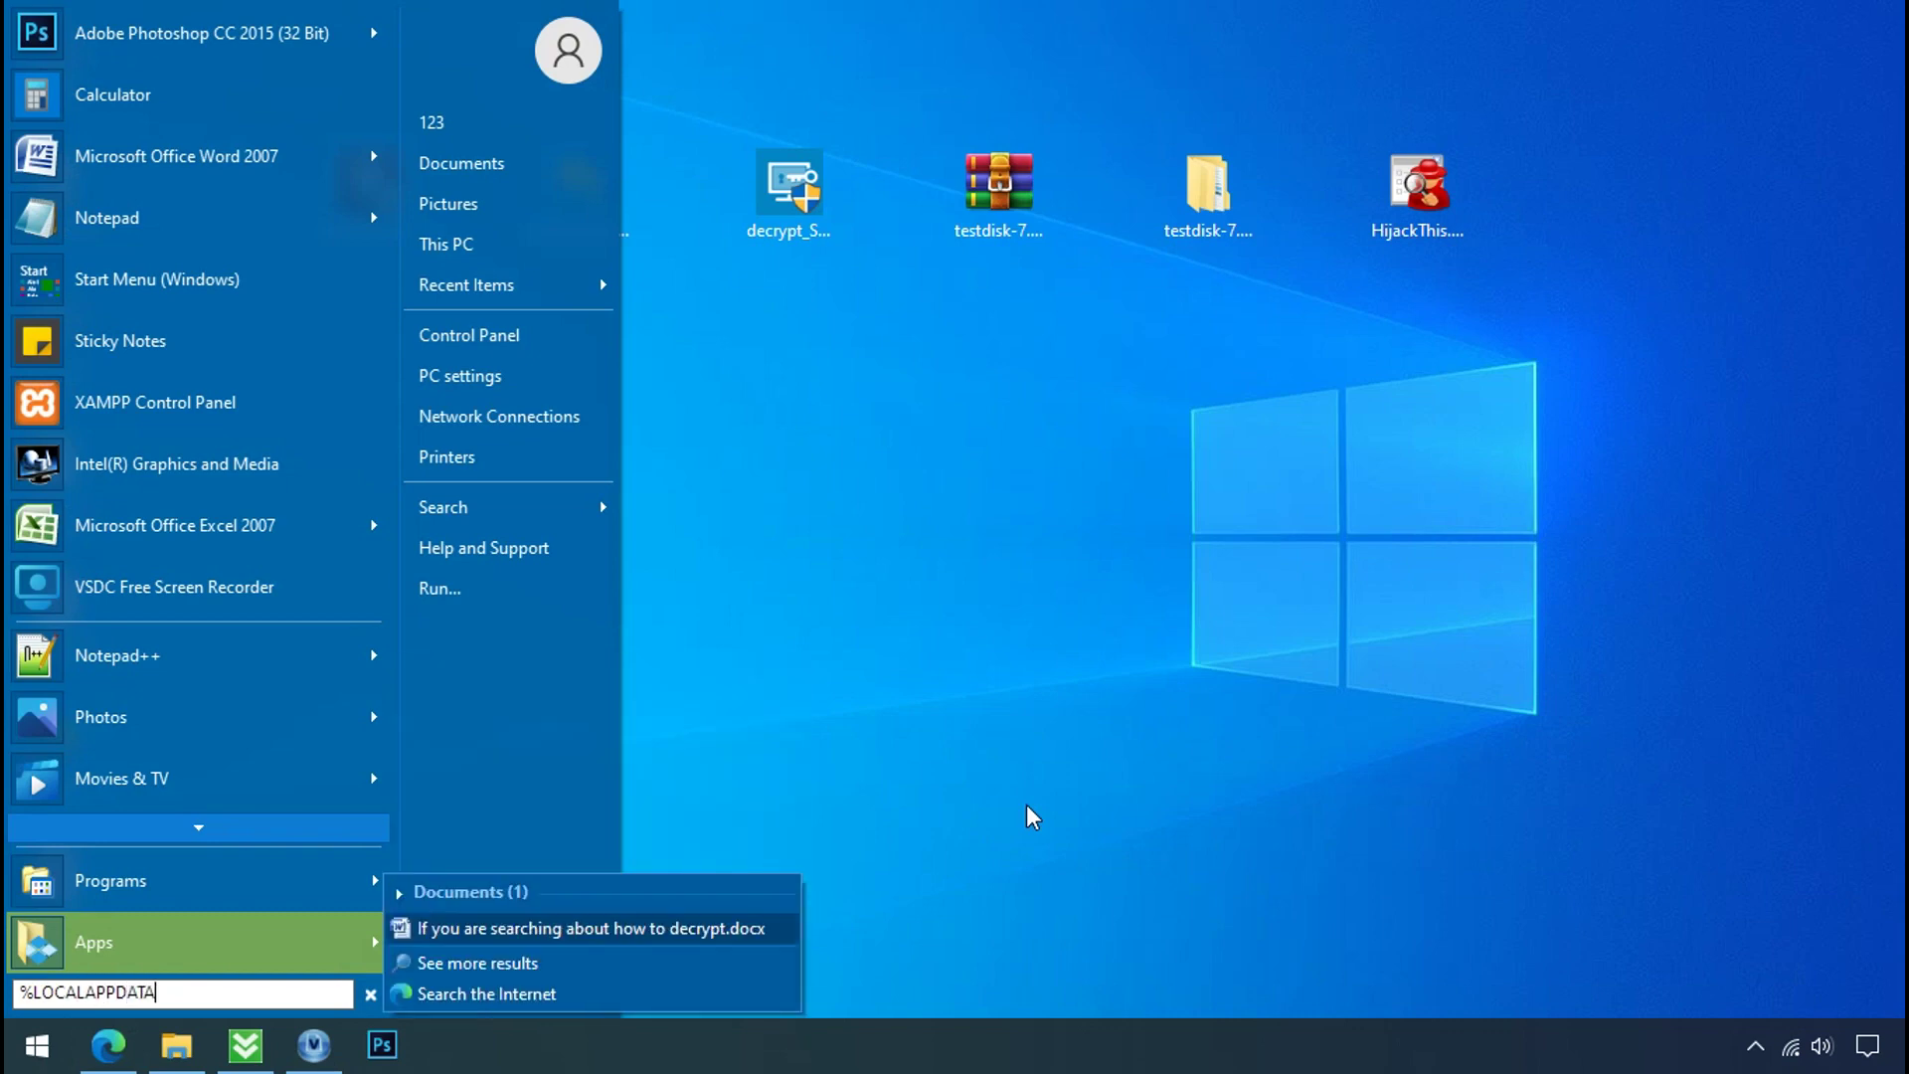
{"action": "type", "text": "%"}
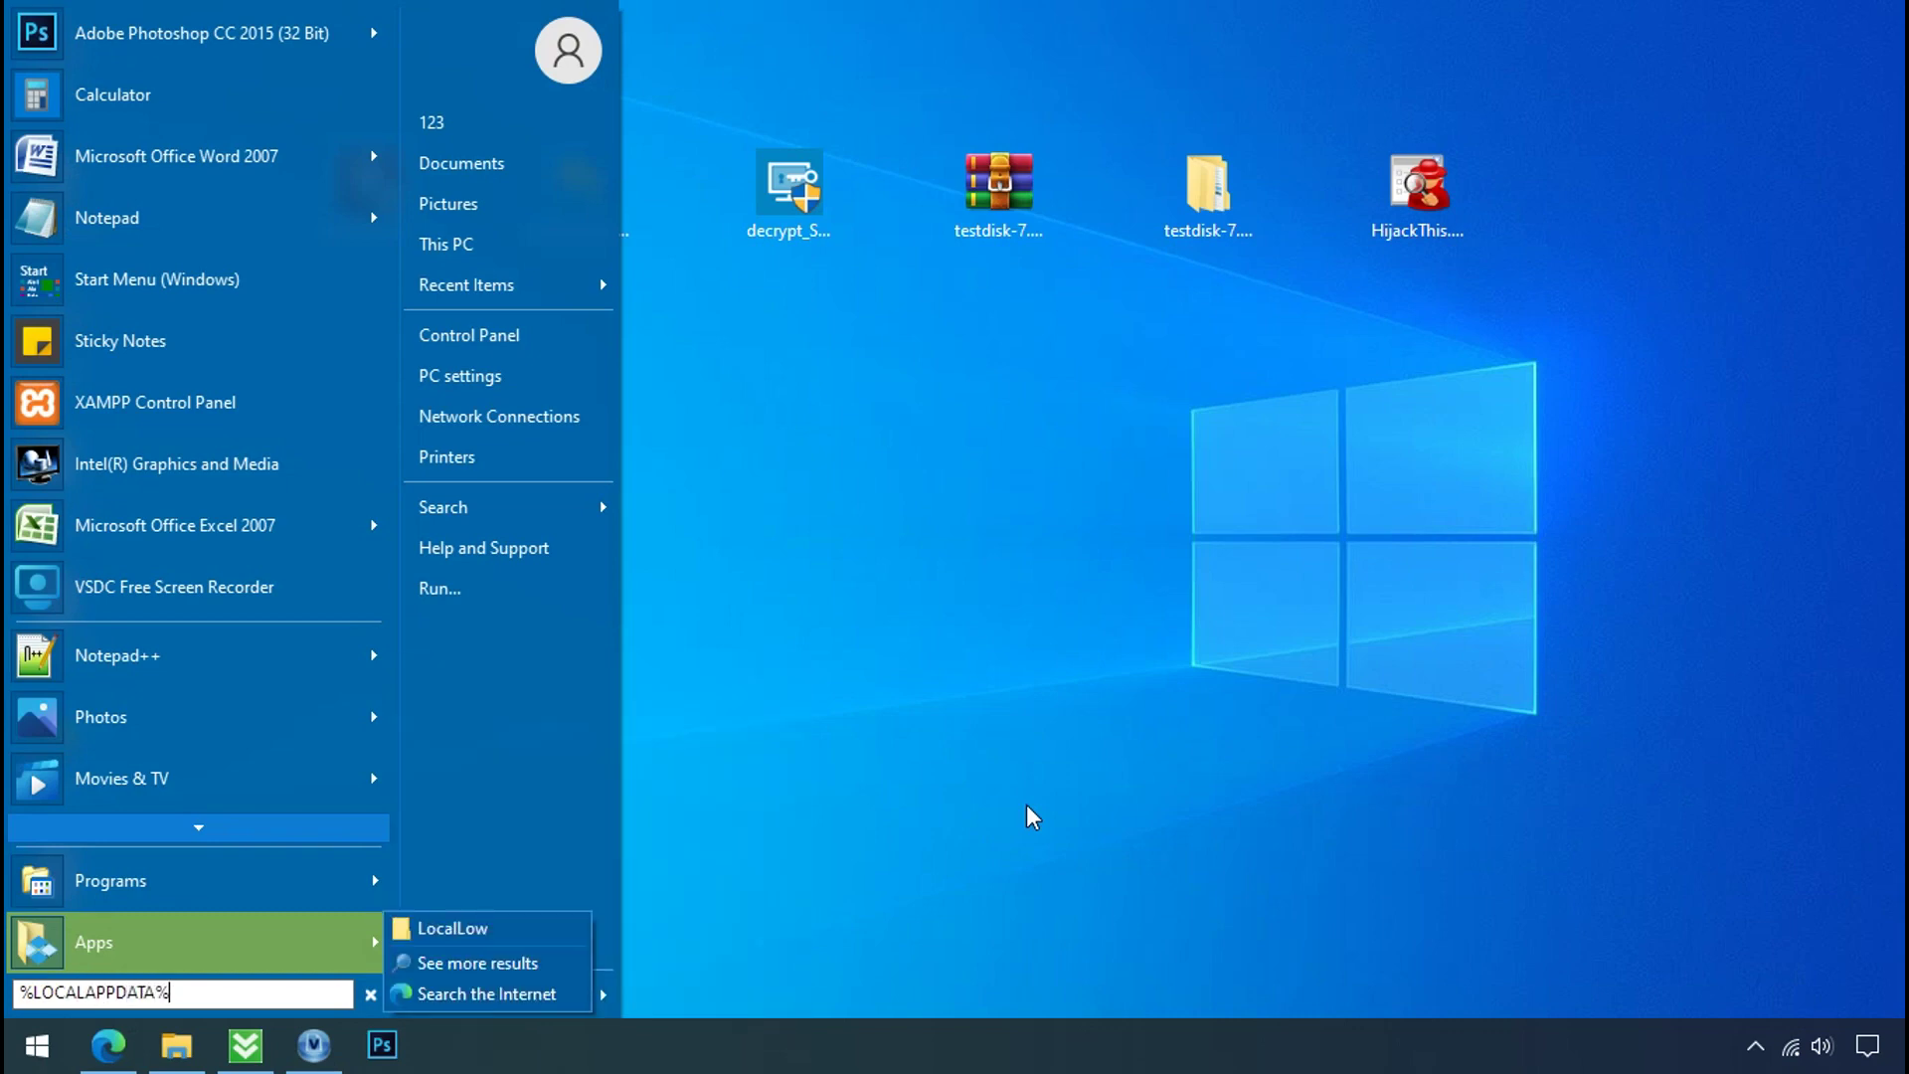
{"action": "key", "text": "Return"}
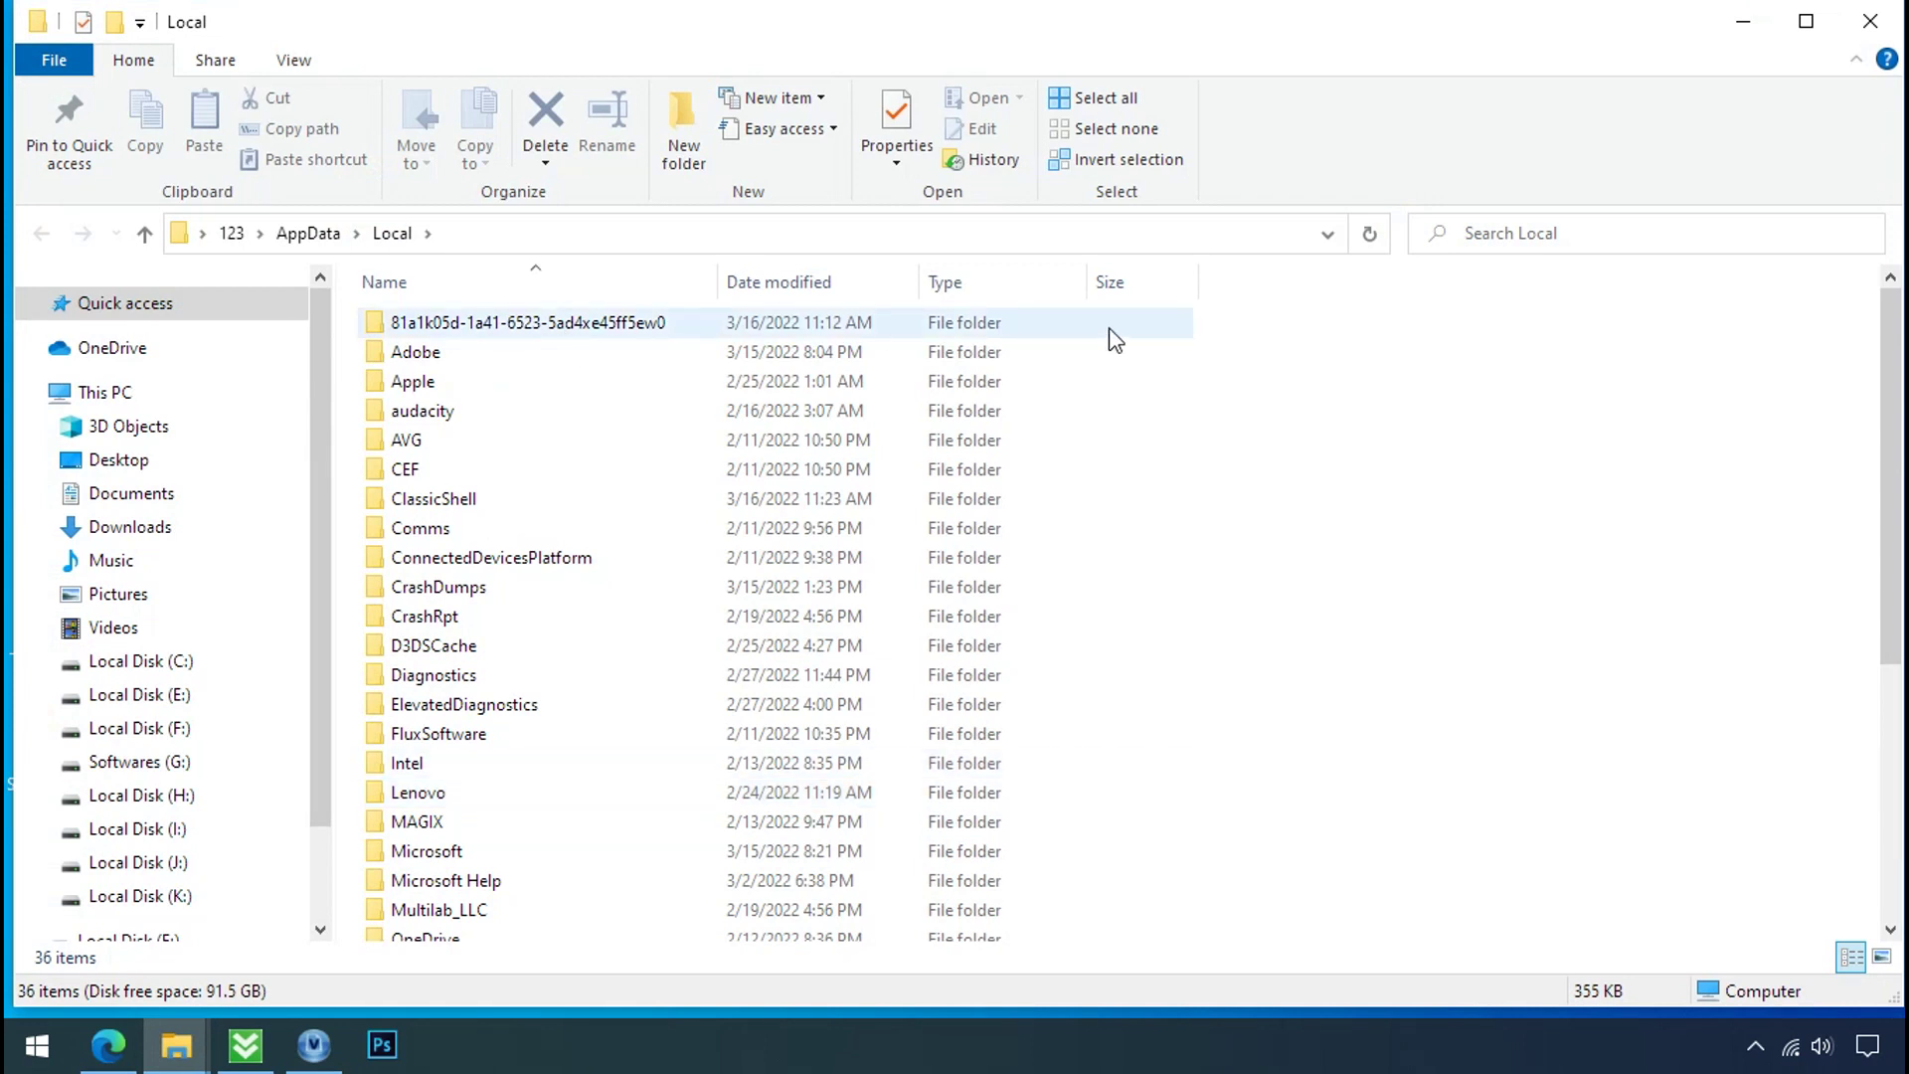
- Open the randomly named AppData\Local subfolder and bring up D6E1.exe's context menu
{"action": "left_click", "coordinate": [1152, 337]}
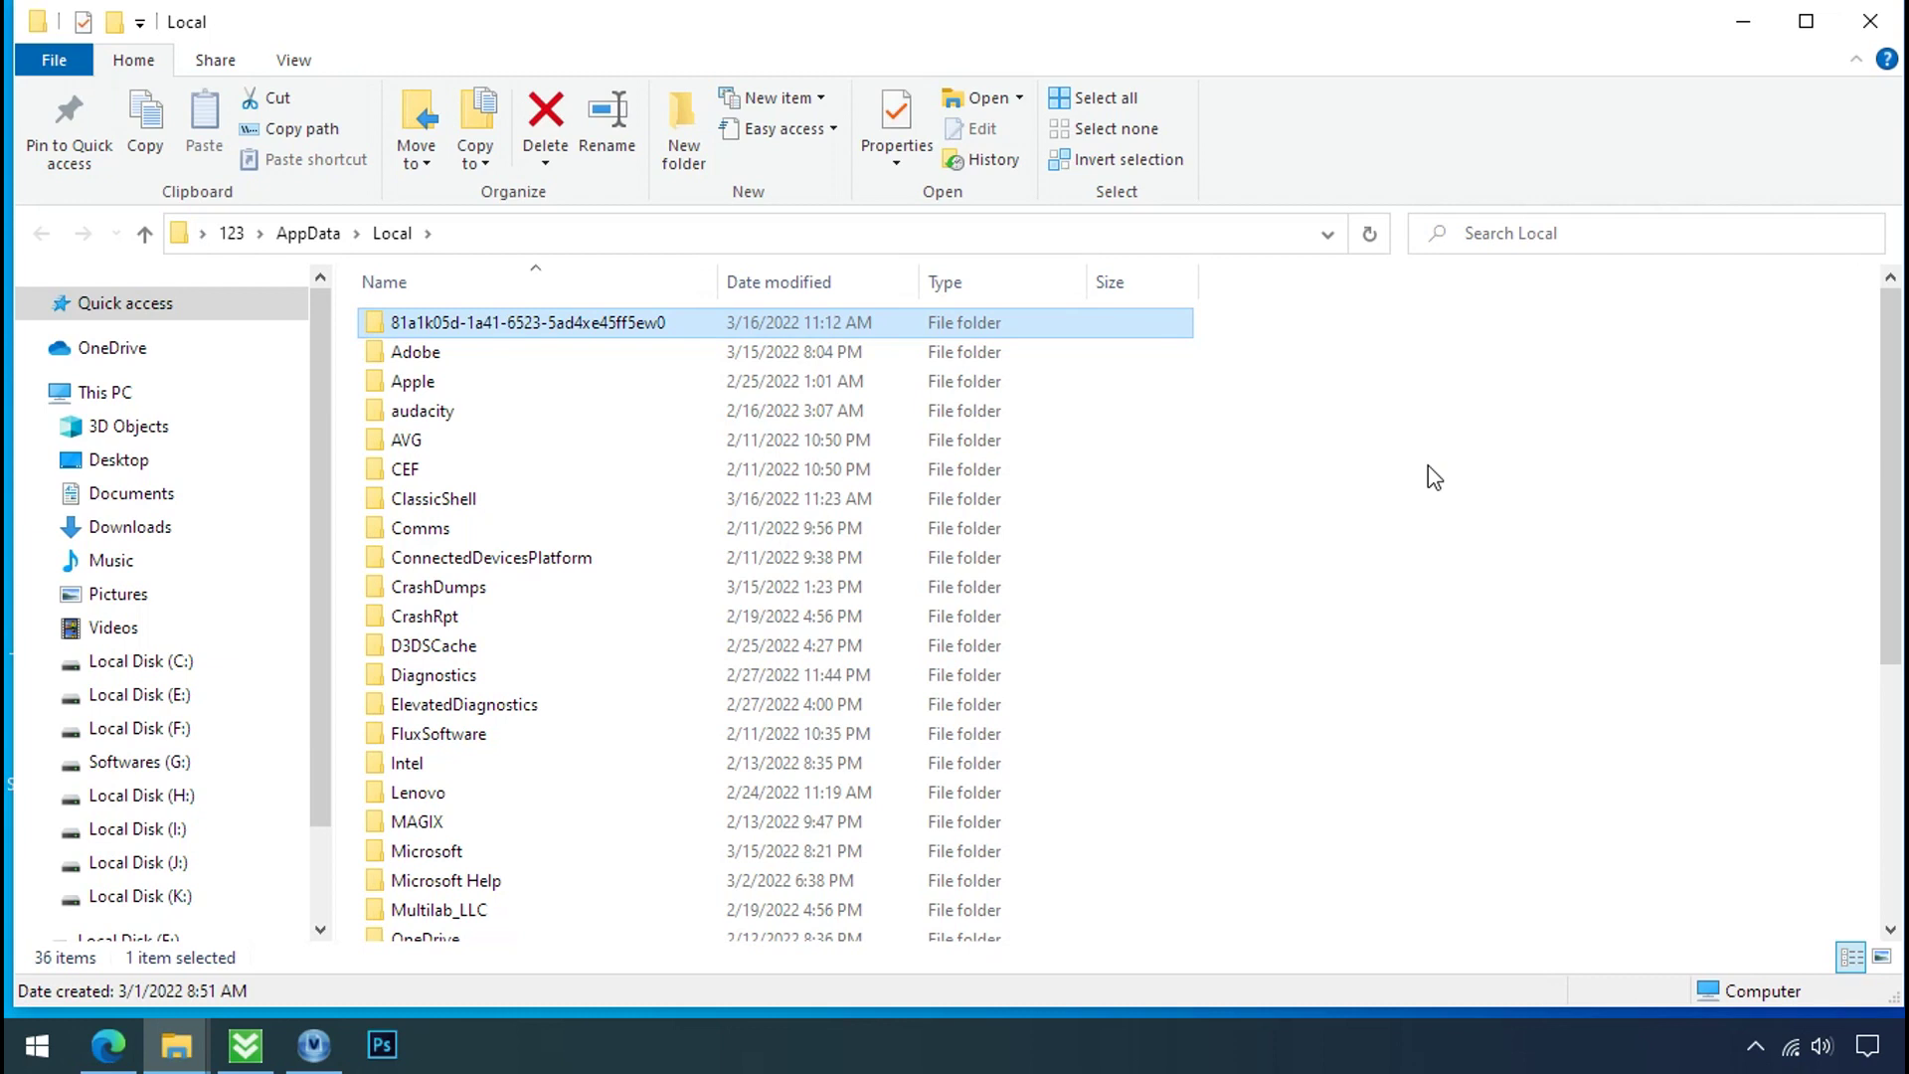
{"action": "double_click", "coordinate": [517, 323]}
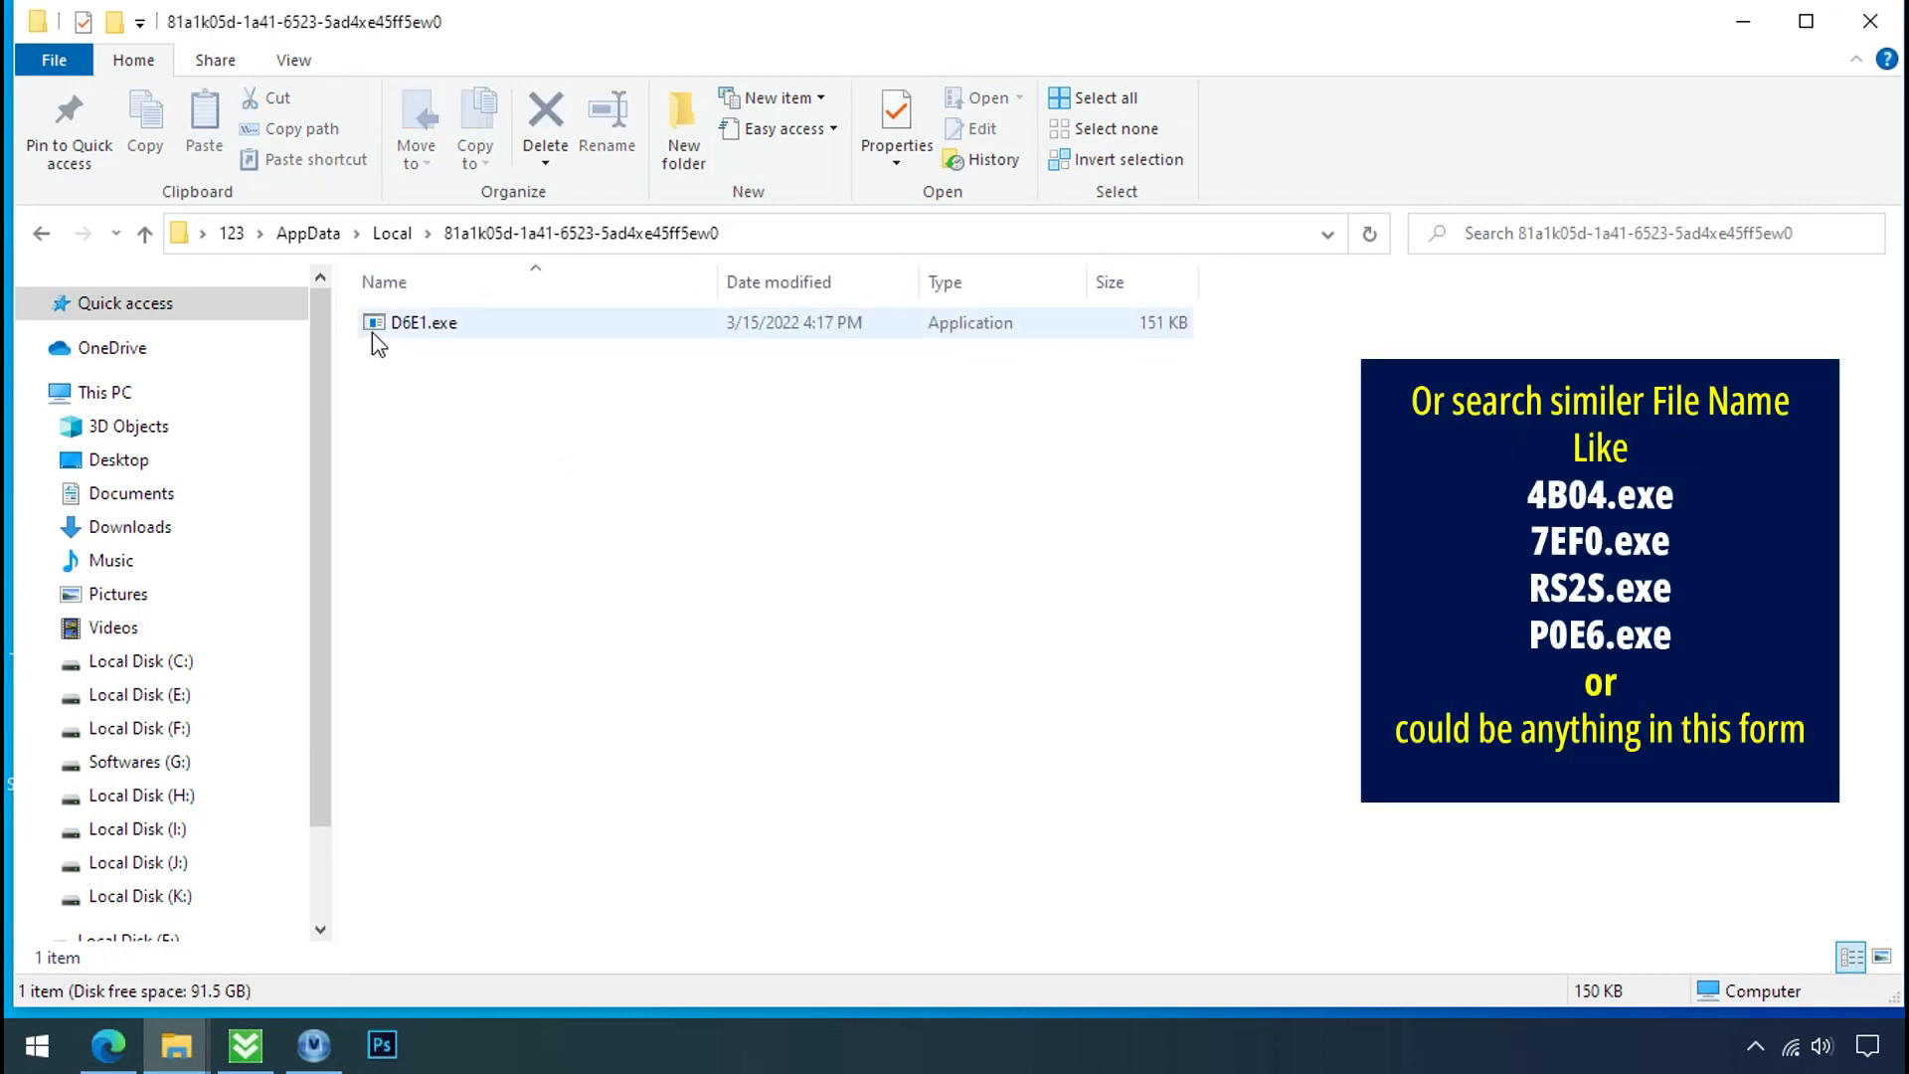
{"action": "left_click", "coordinate": [379, 340]}
{"action": "right_click", "coordinate": [428, 331]}
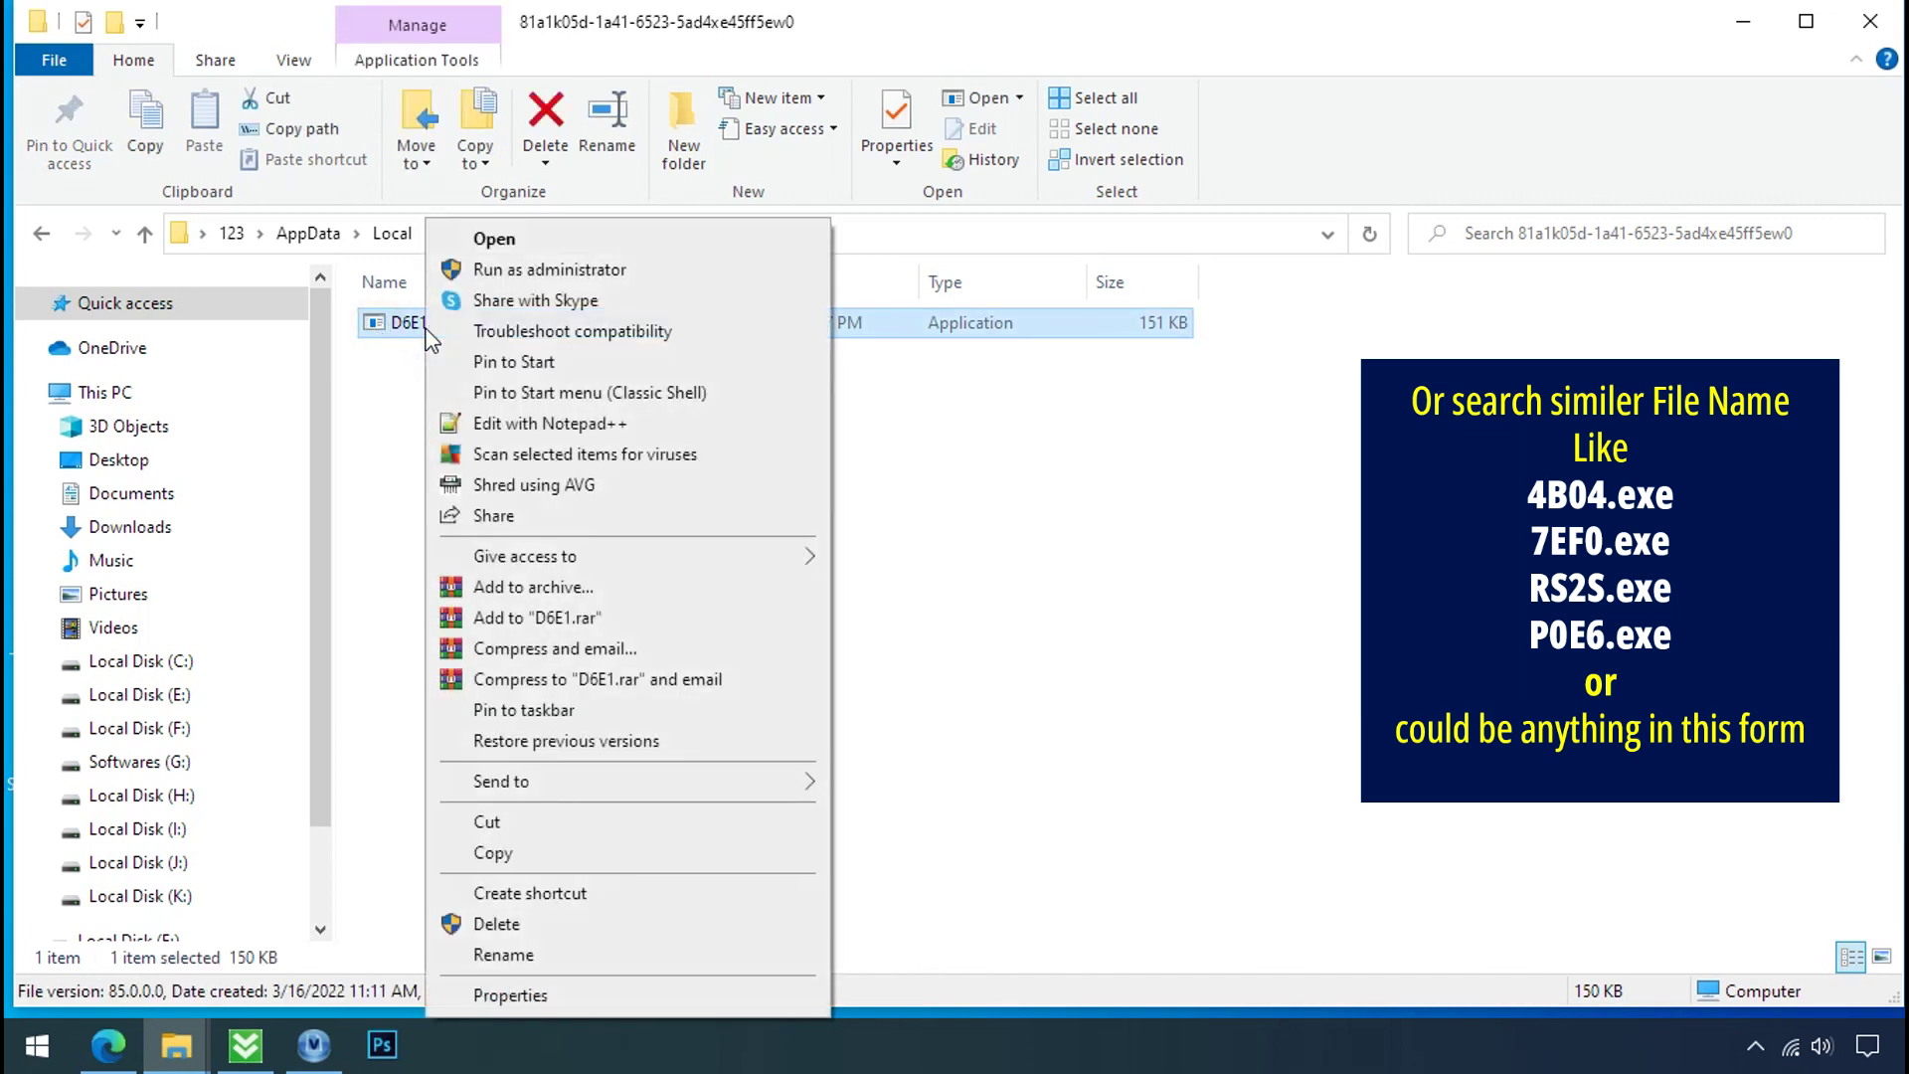
- Try deleting D6E1.exe, retrying three times, then dismiss the access denial and close Explorer
{"action": "left_click", "coordinate": [593, 929]}
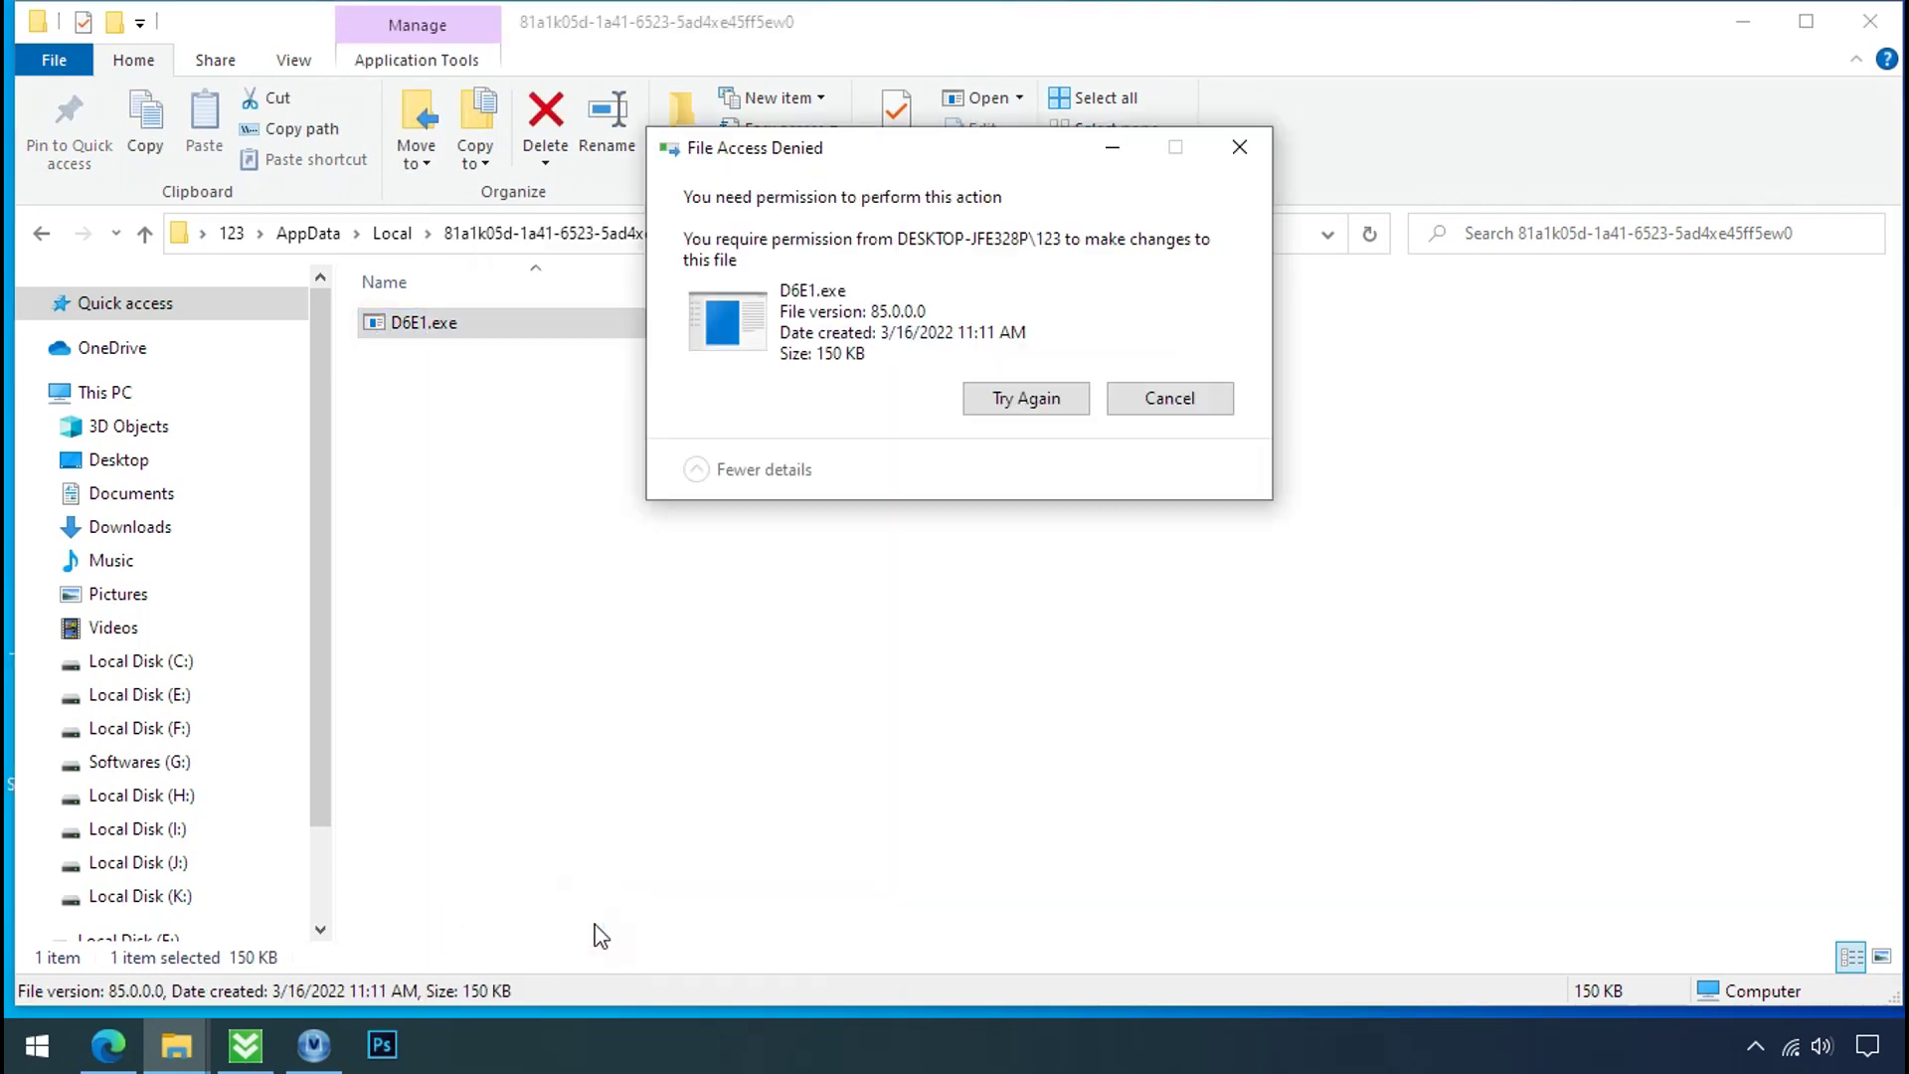
{"action": "left_click", "coordinate": [1024, 404]}
{"action": "left_click", "coordinate": [1023, 405]}
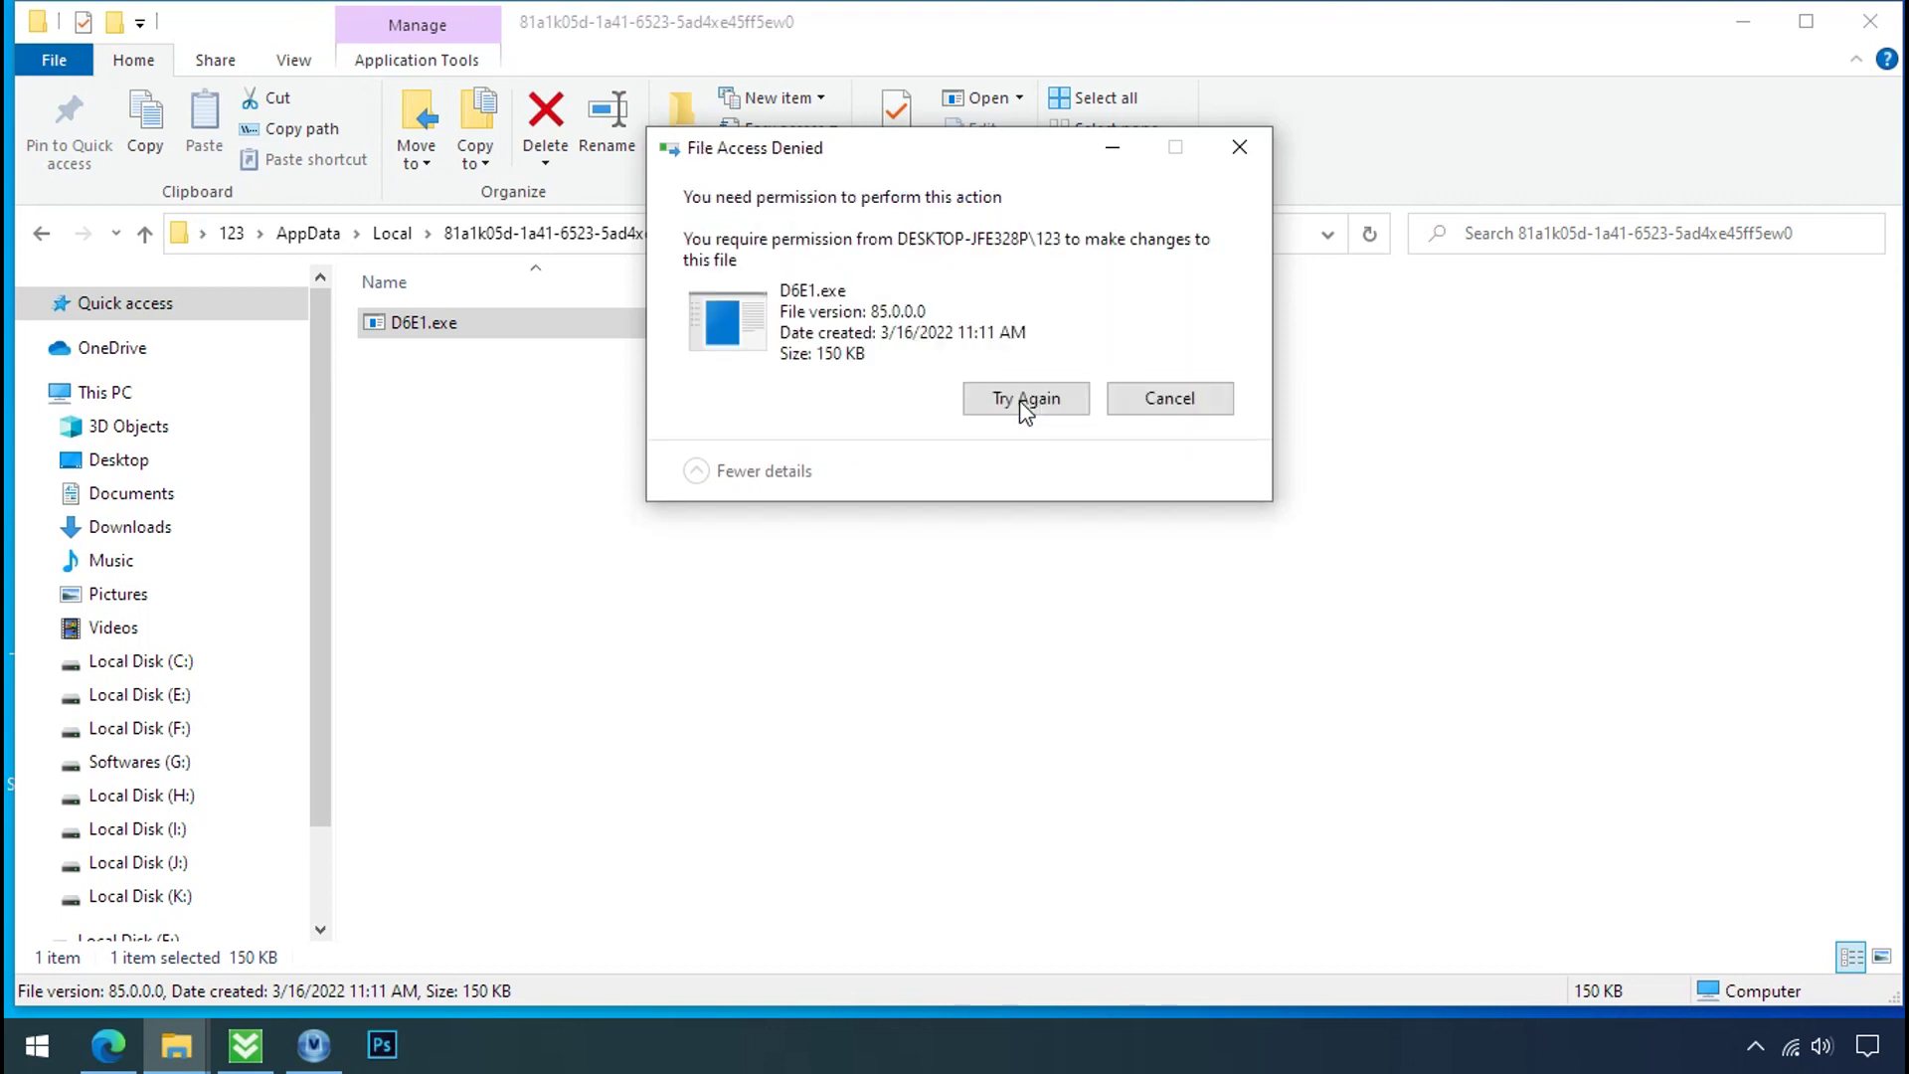
{"action": "left_click", "coordinate": [1024, 406]}
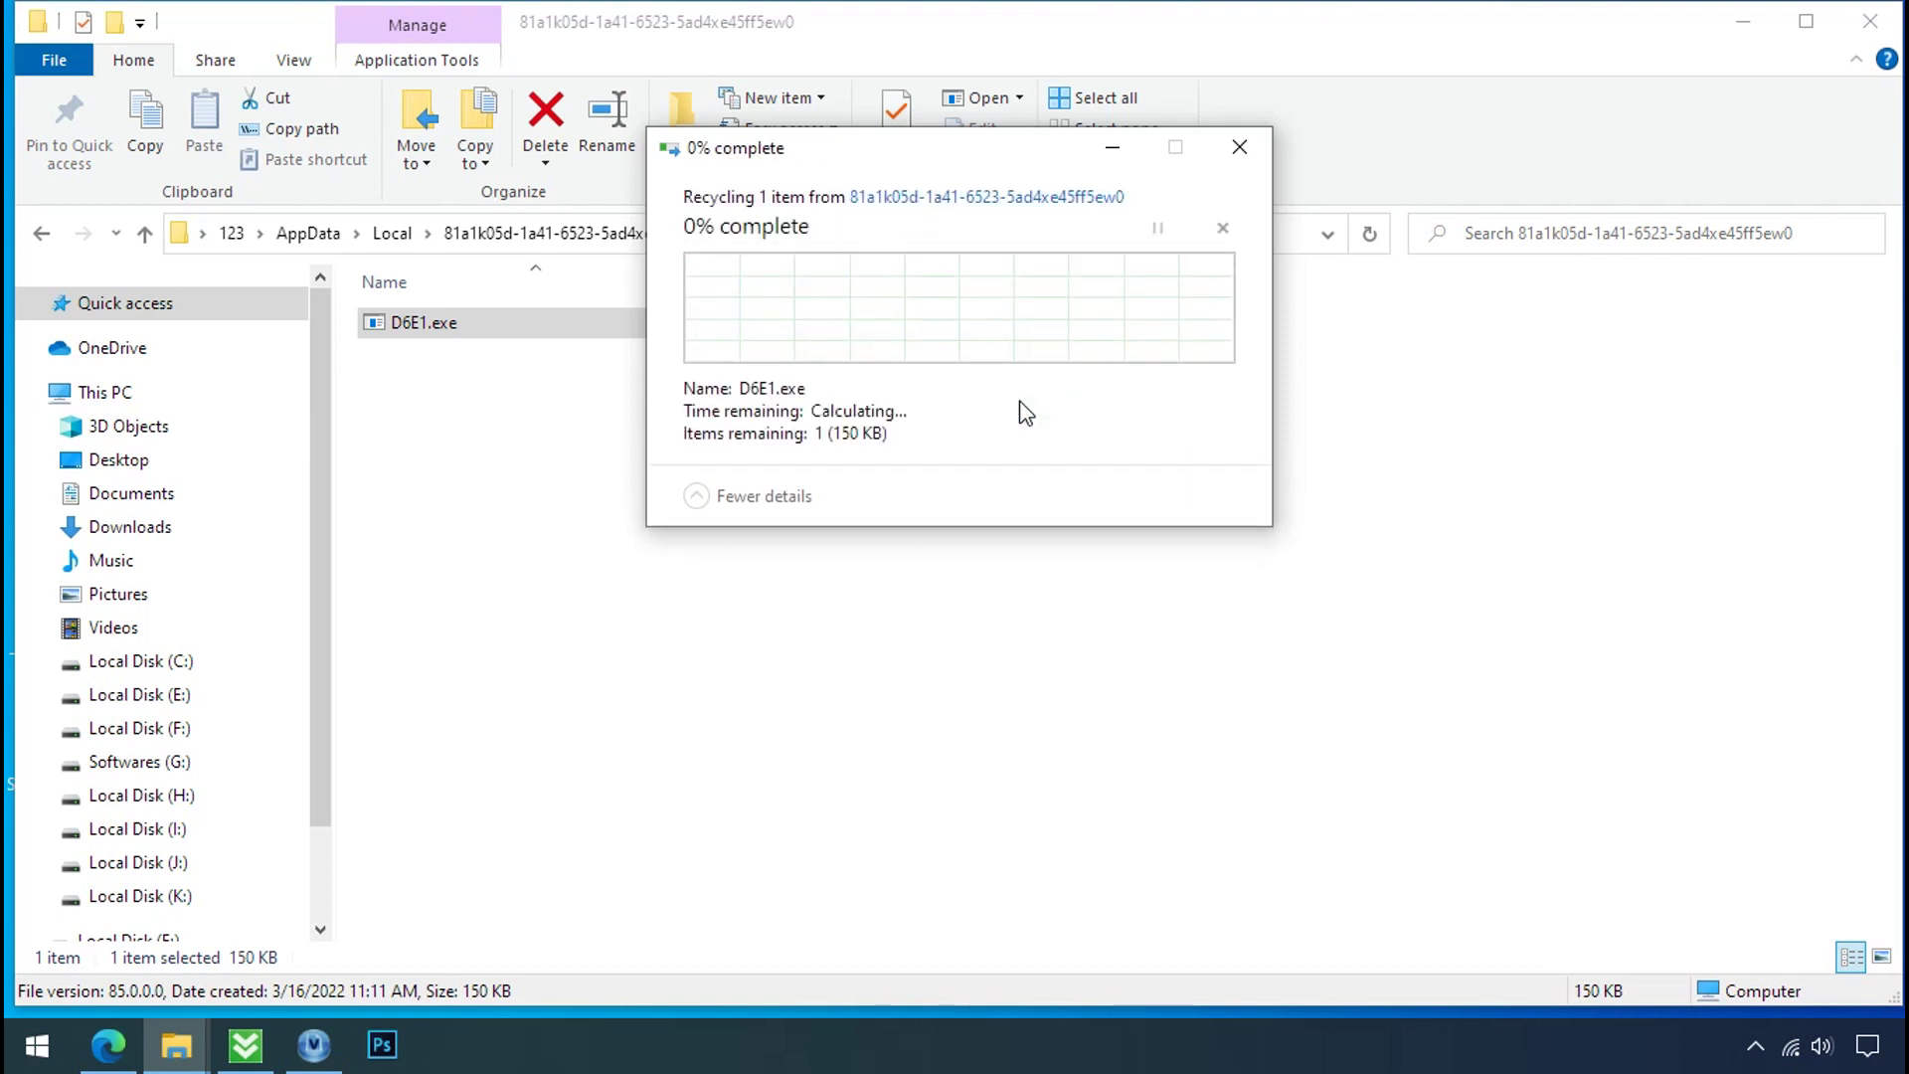
{"action": "left_click", "coordinate": [1240, 146]}
{"action": "left_click", "coordinate": [1870, 21]}
- Open Task Manager from the taskbar and compare the two running D6E1.exe processes
{"action": "right_click", "coordinate": [1439, 1040]}
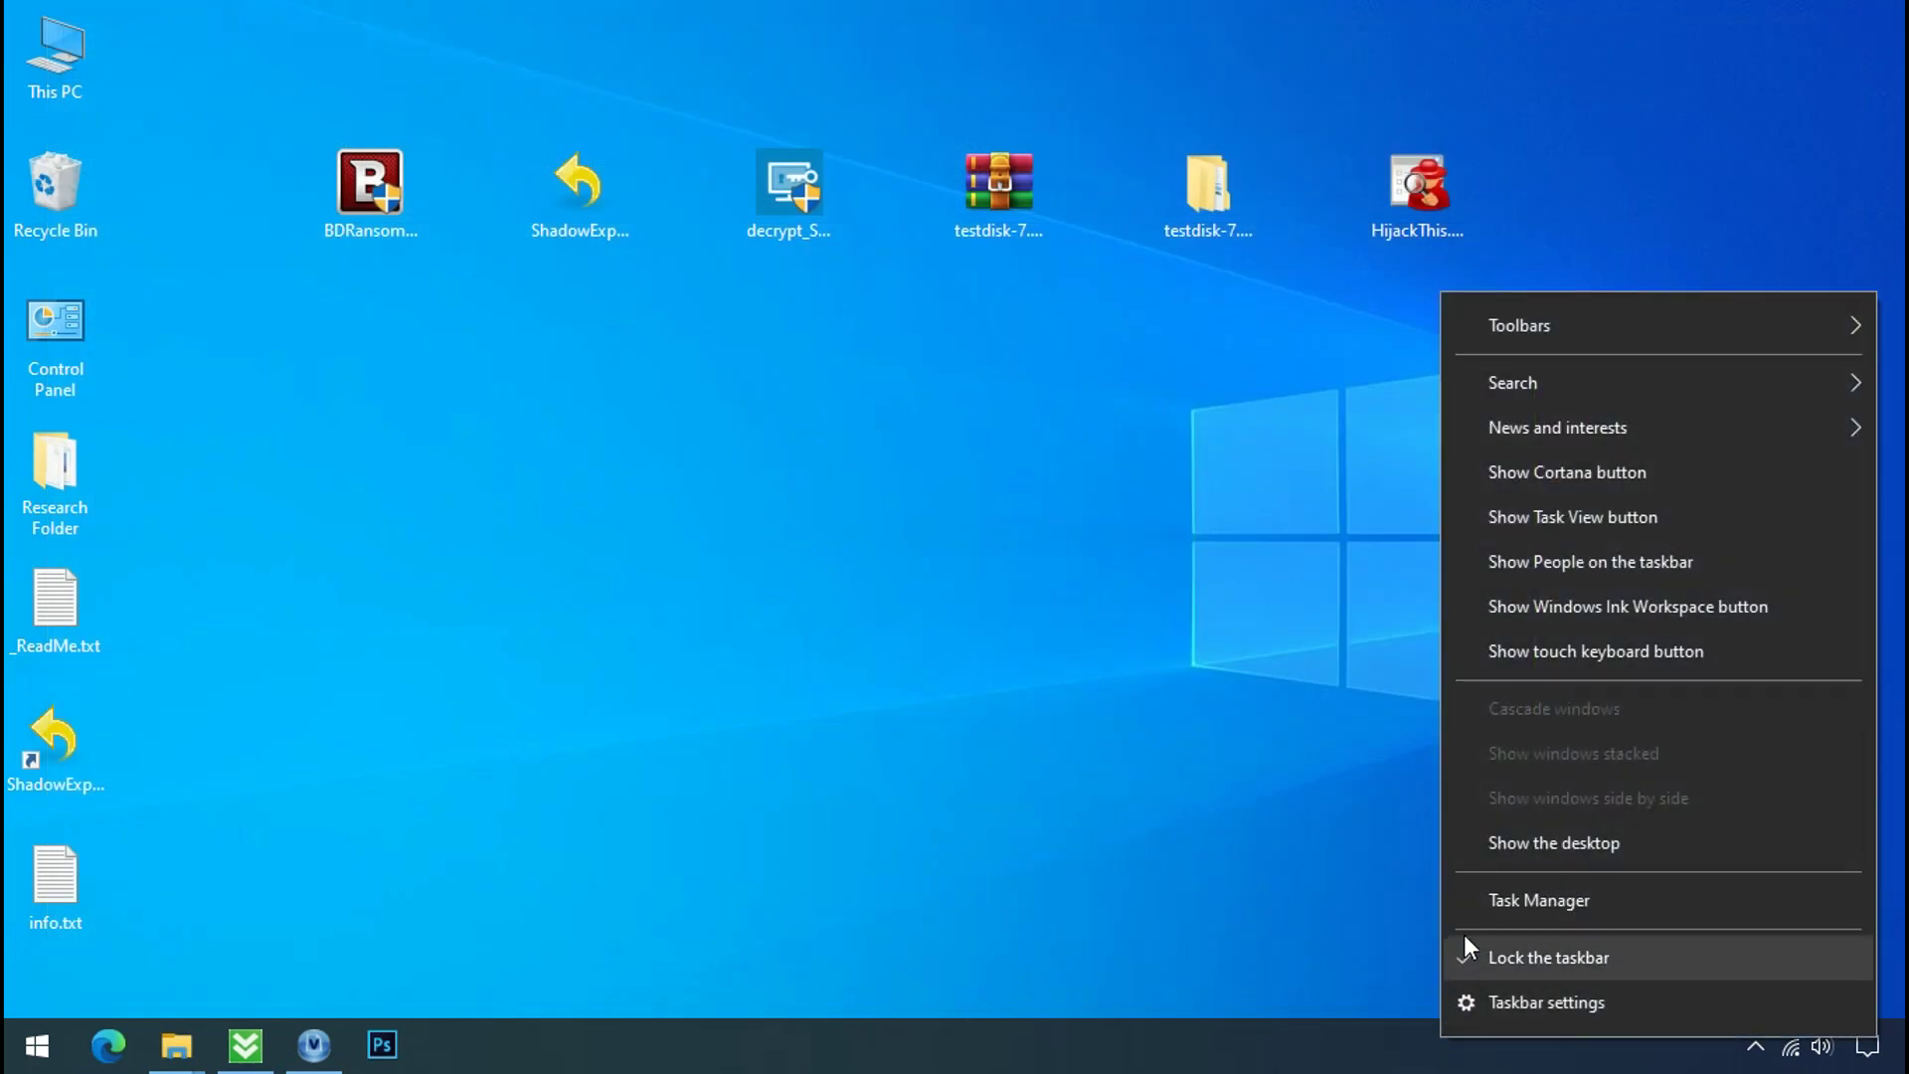
{"action": "left_click", "coordinate": [1455, 900]}
{"action": "scroll", "coordinate": [579, 396], "scroll_direction": "down", "scroll_amount": 2}
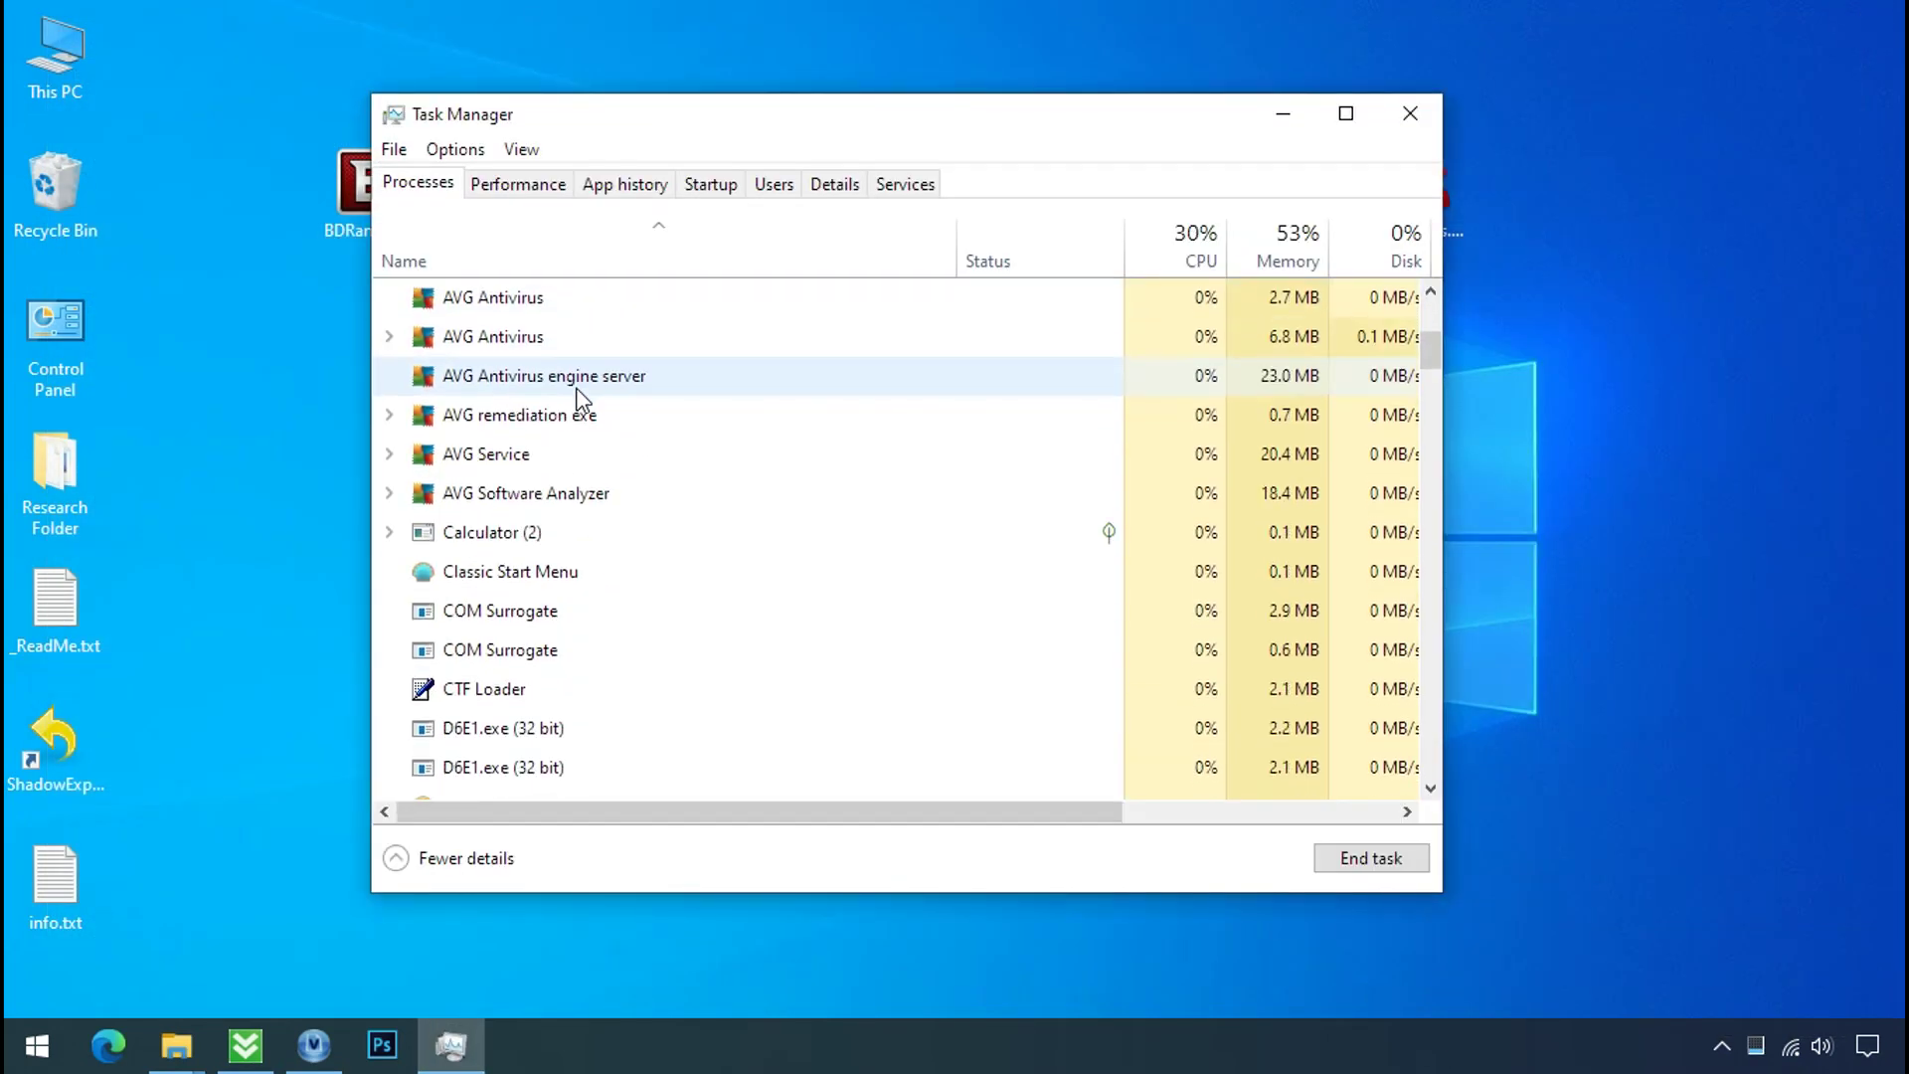
{"action": "scroll", "coordinate": [580, 396], "scroll_direction": "down", "scroll_amount": 2}
{"action": "scroll", "coordinate": [579, 395], "scroll_direction": "down", "scroll_amount": 1}
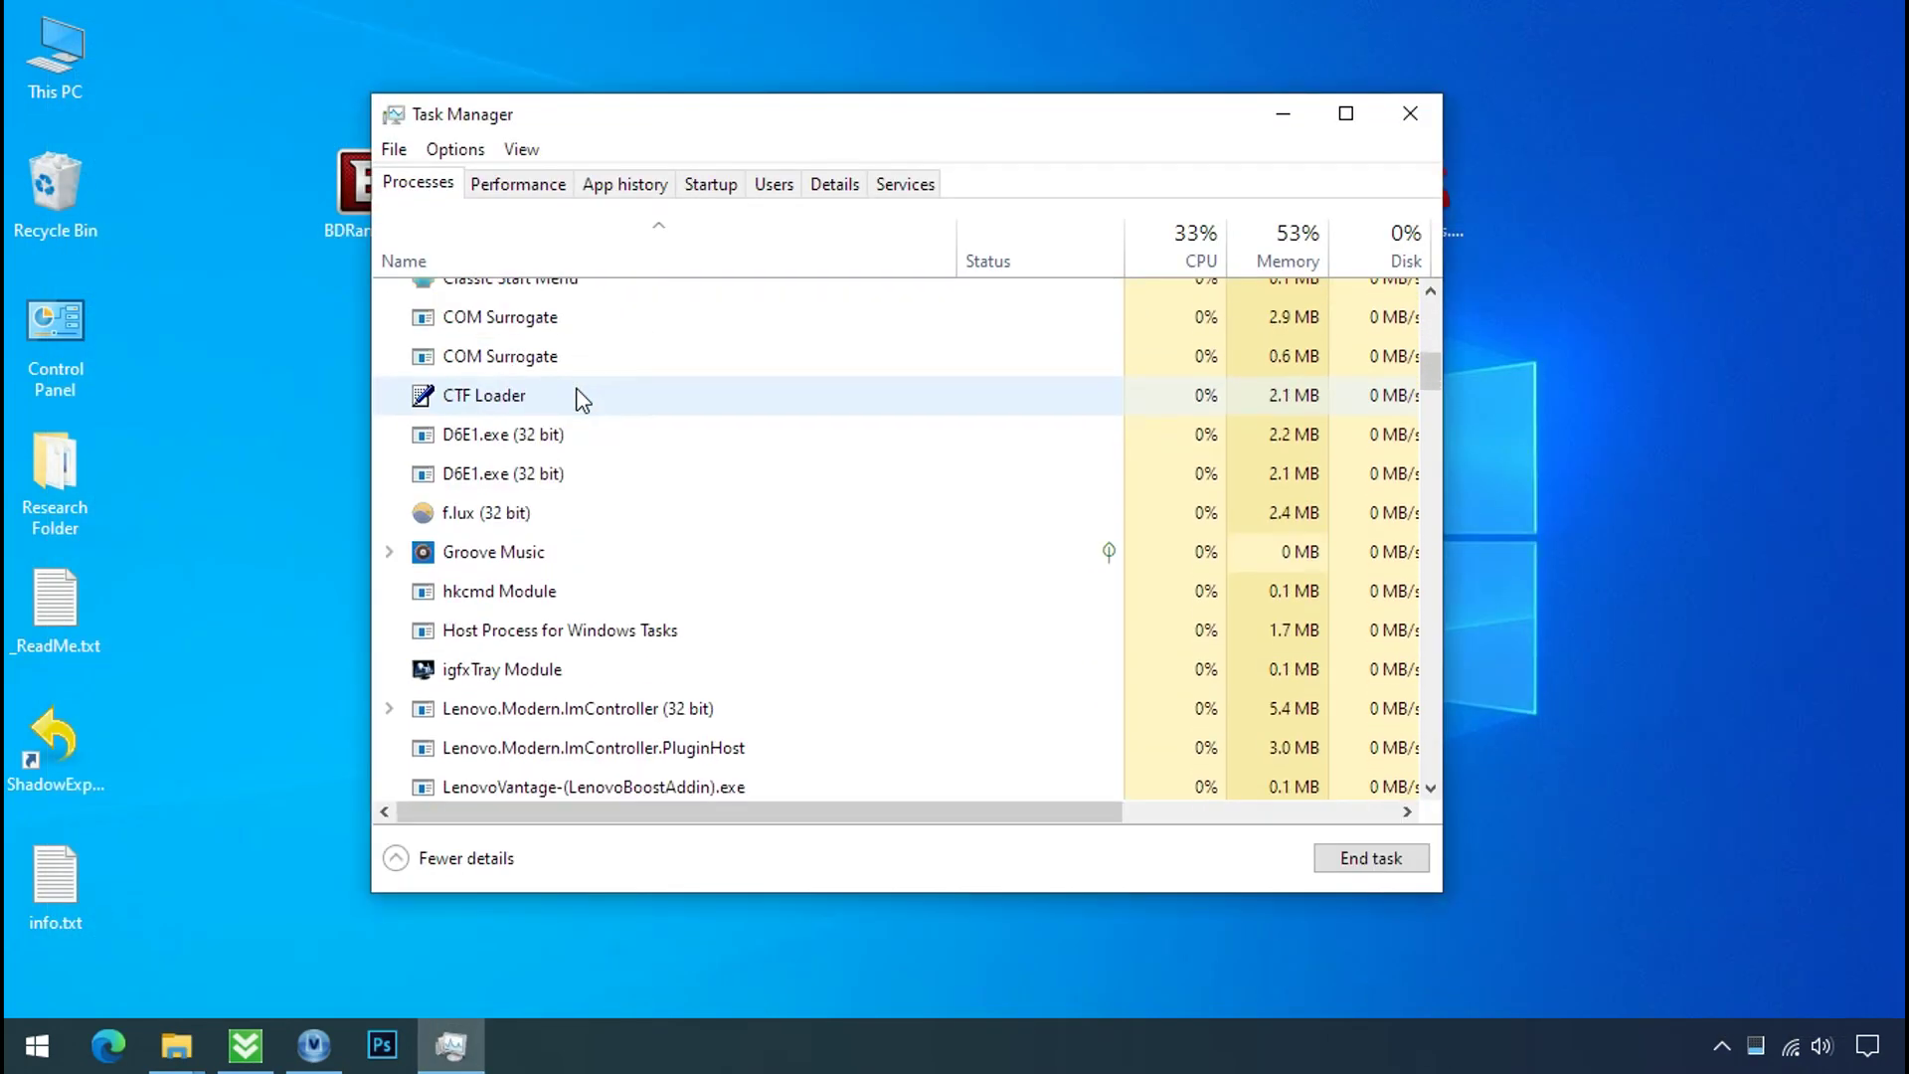
{"action": "left_click", "coordinate": [555, 438]}
{"action": "left_click", "coordinate": [550, 479]}
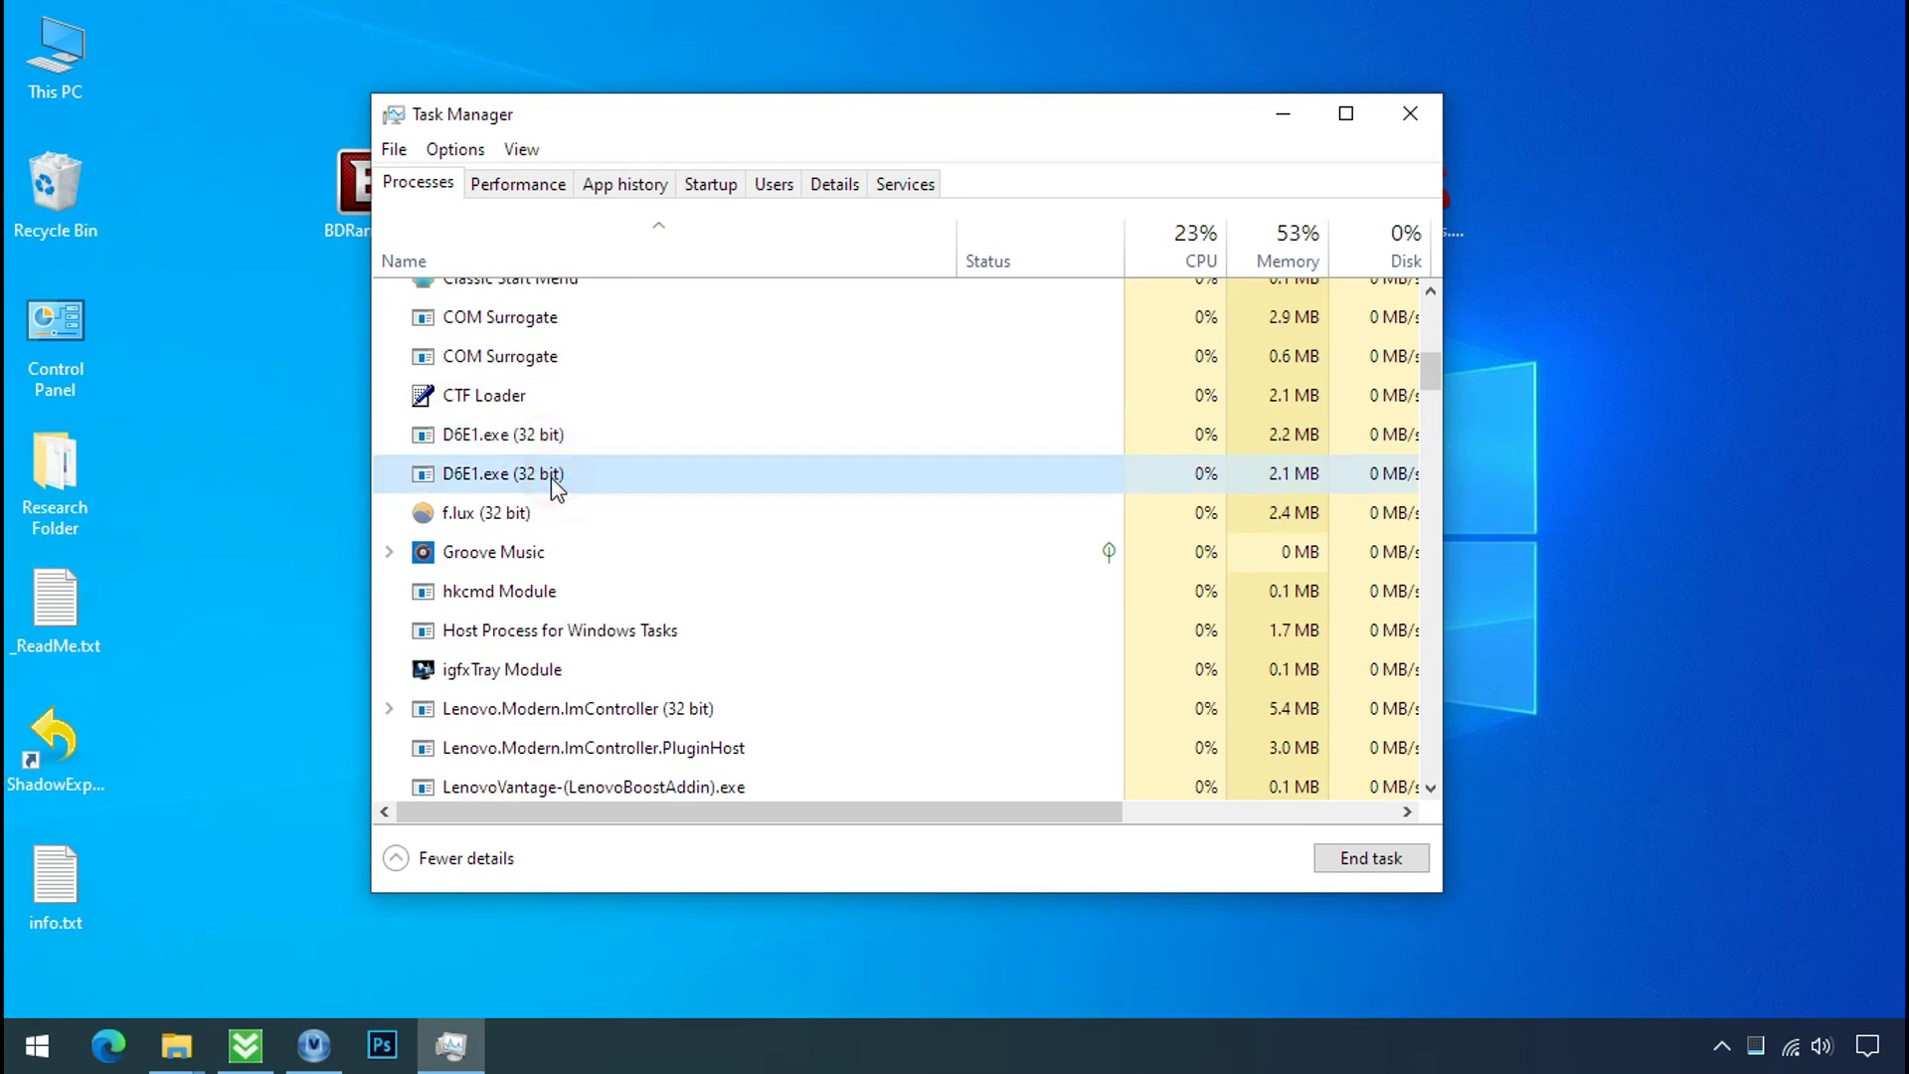
{"action": "left_click", "coordinate": [657, 434]}
{"action": "left_click", "coordinate": [693, 471]}
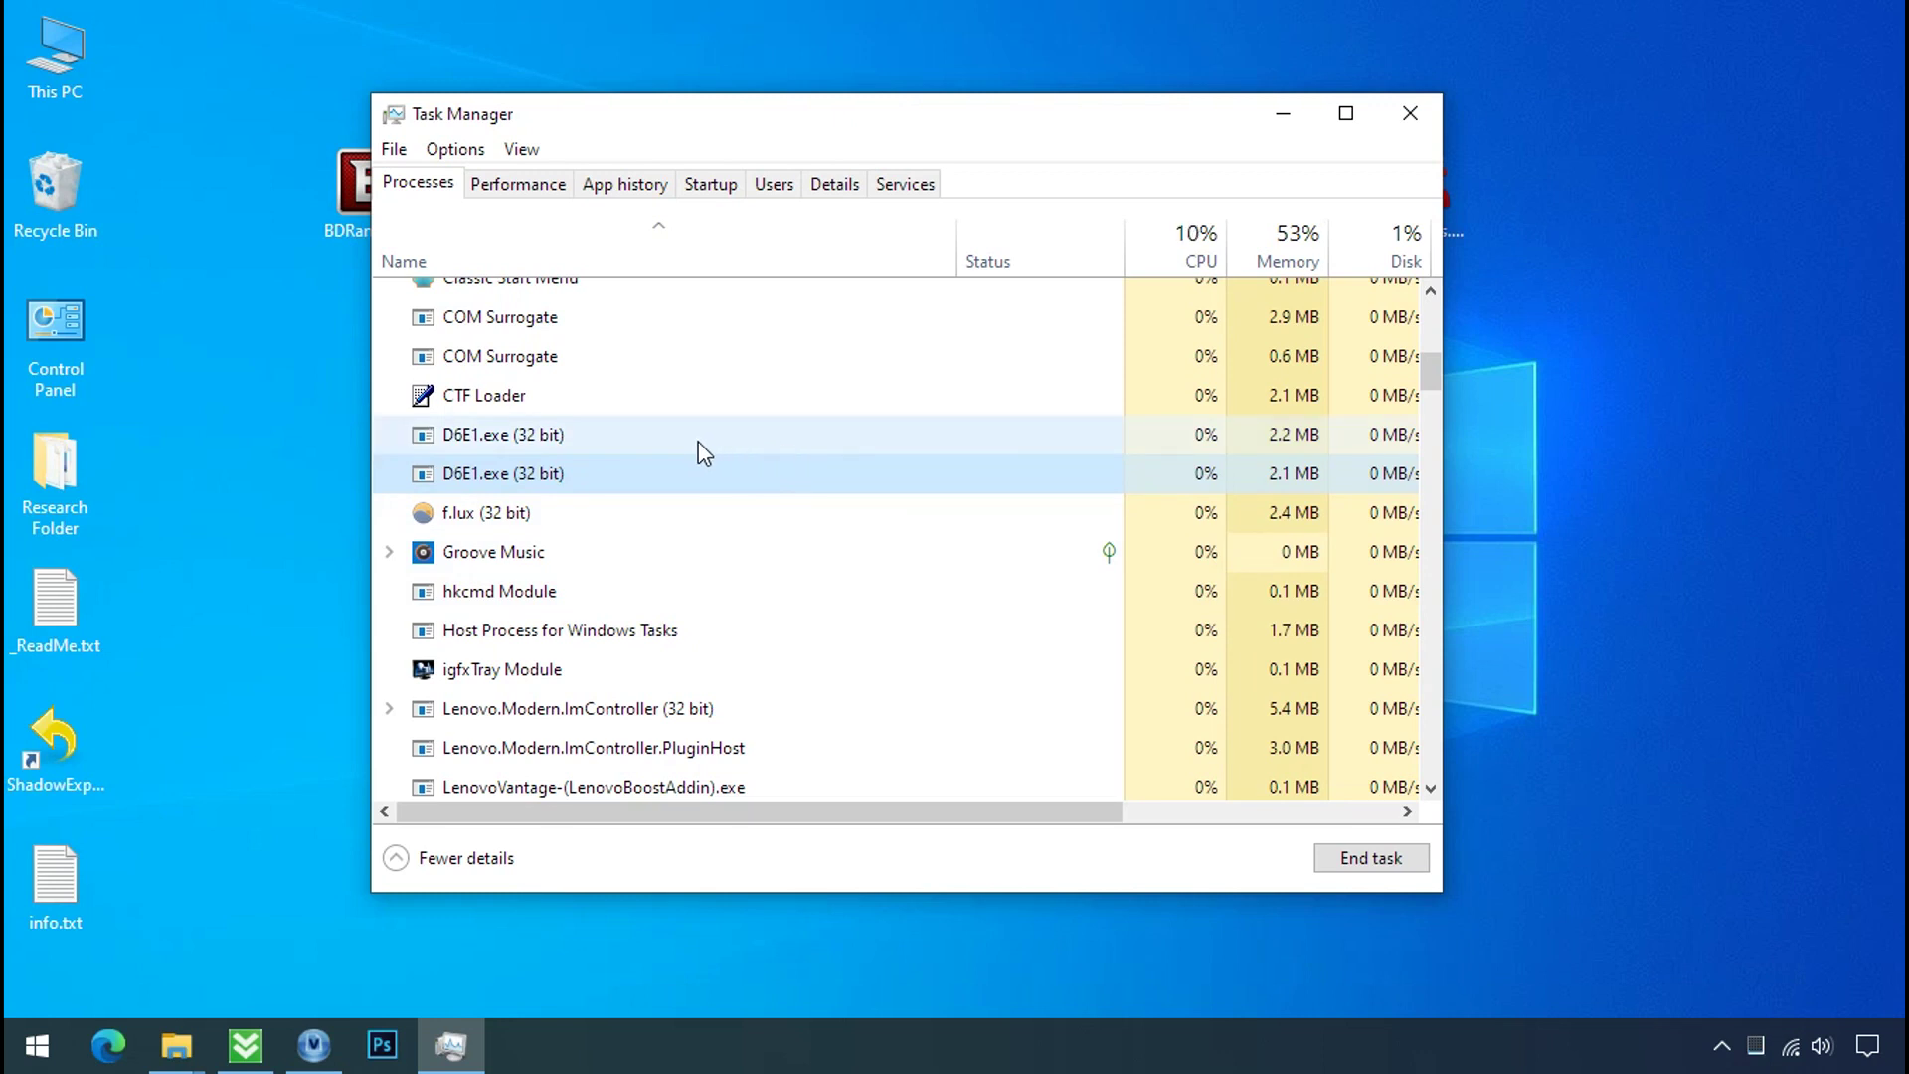
- Check the file location of each D6E1.exe process, returning to Task Manager each time
{"action": "left_click", "coordinate": [569, 440]}
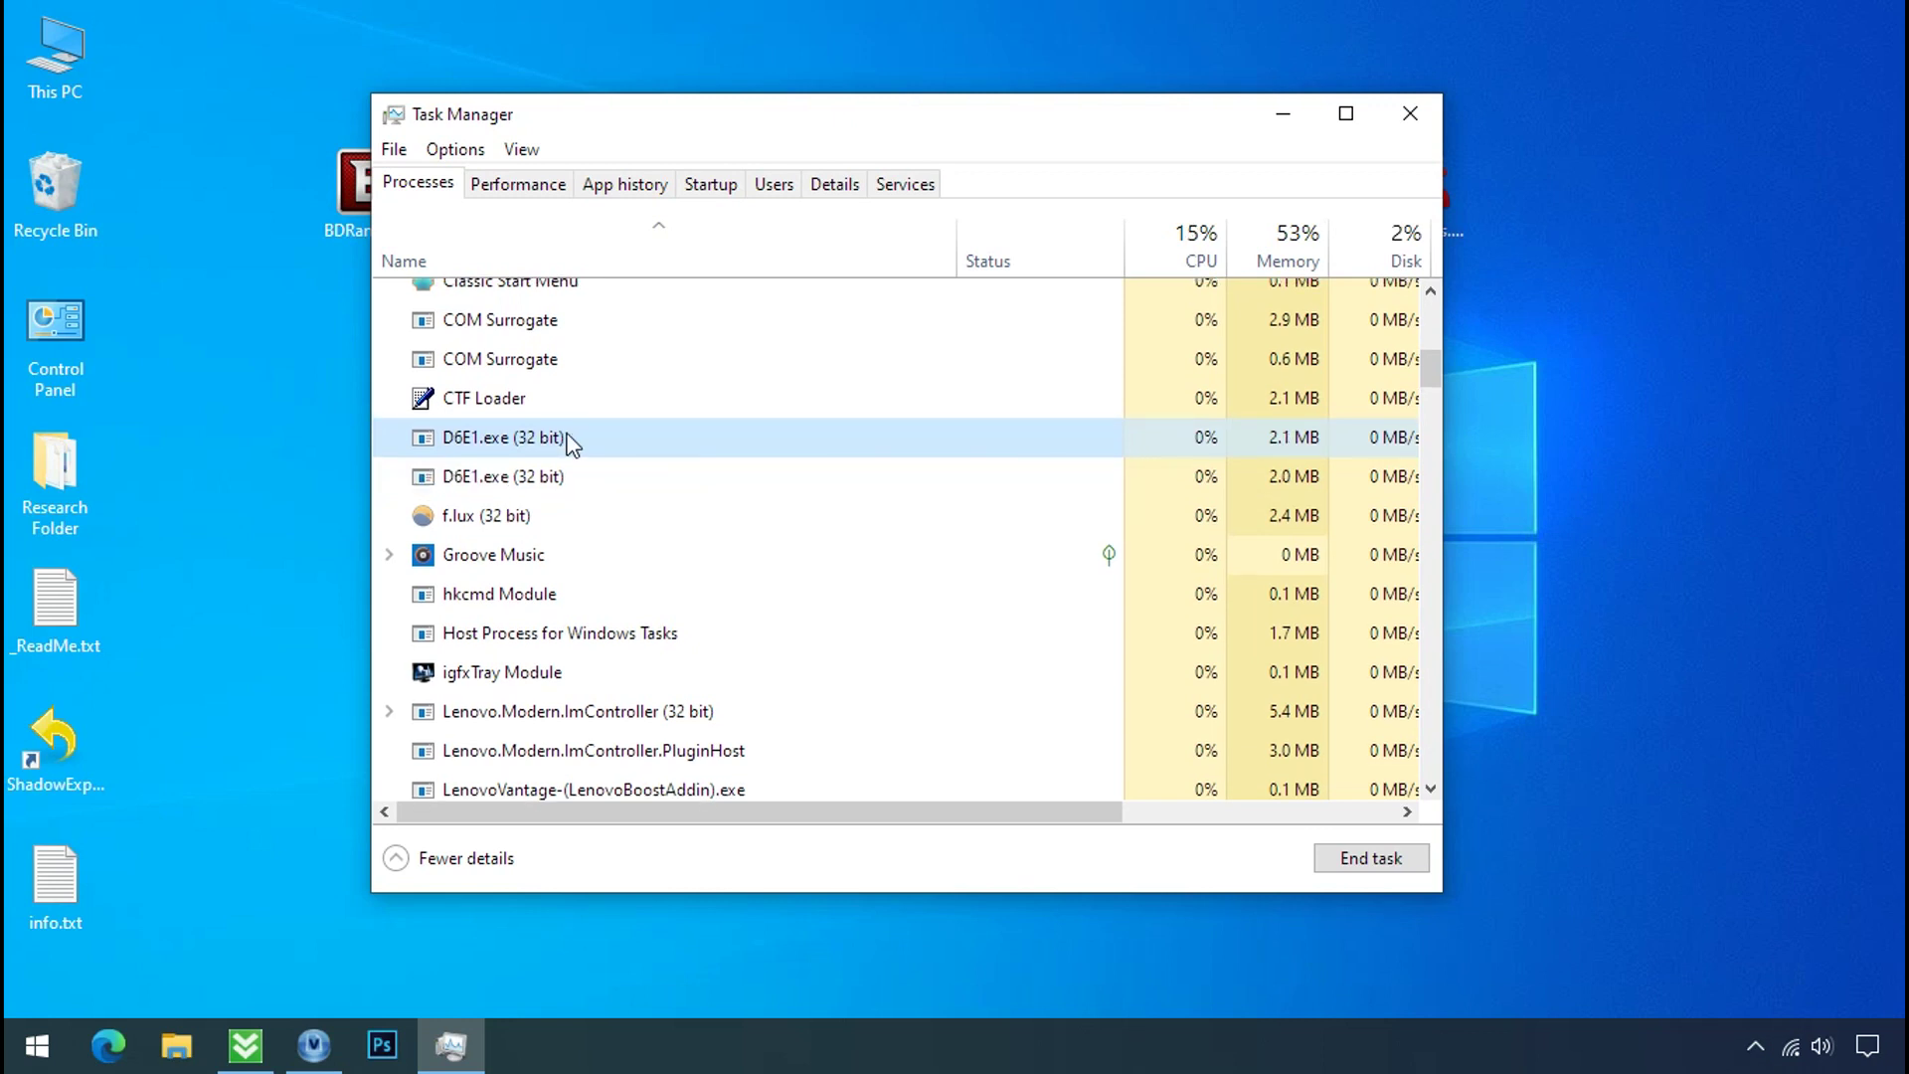
{"action": "right_click", "coordinate": [568, 440]}
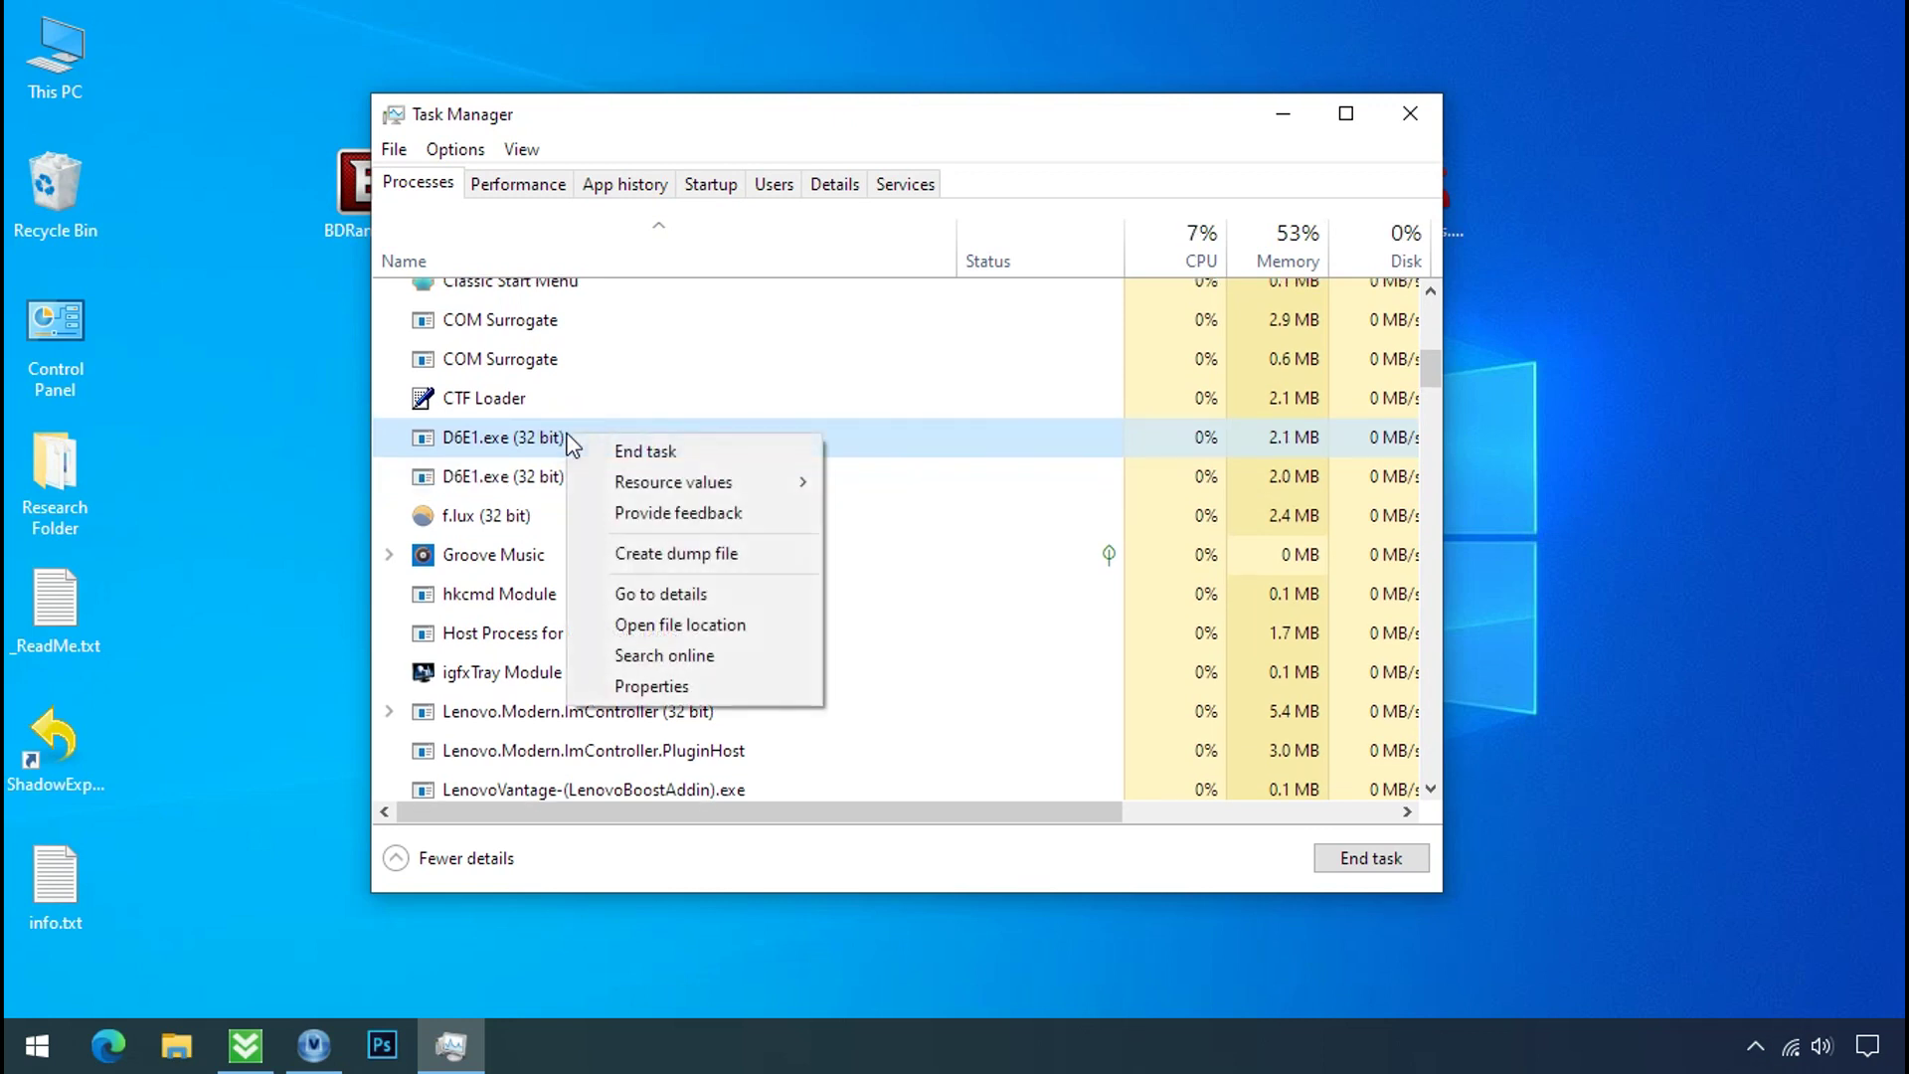
{"action": "left_click", "coordinate": [646, 627]}
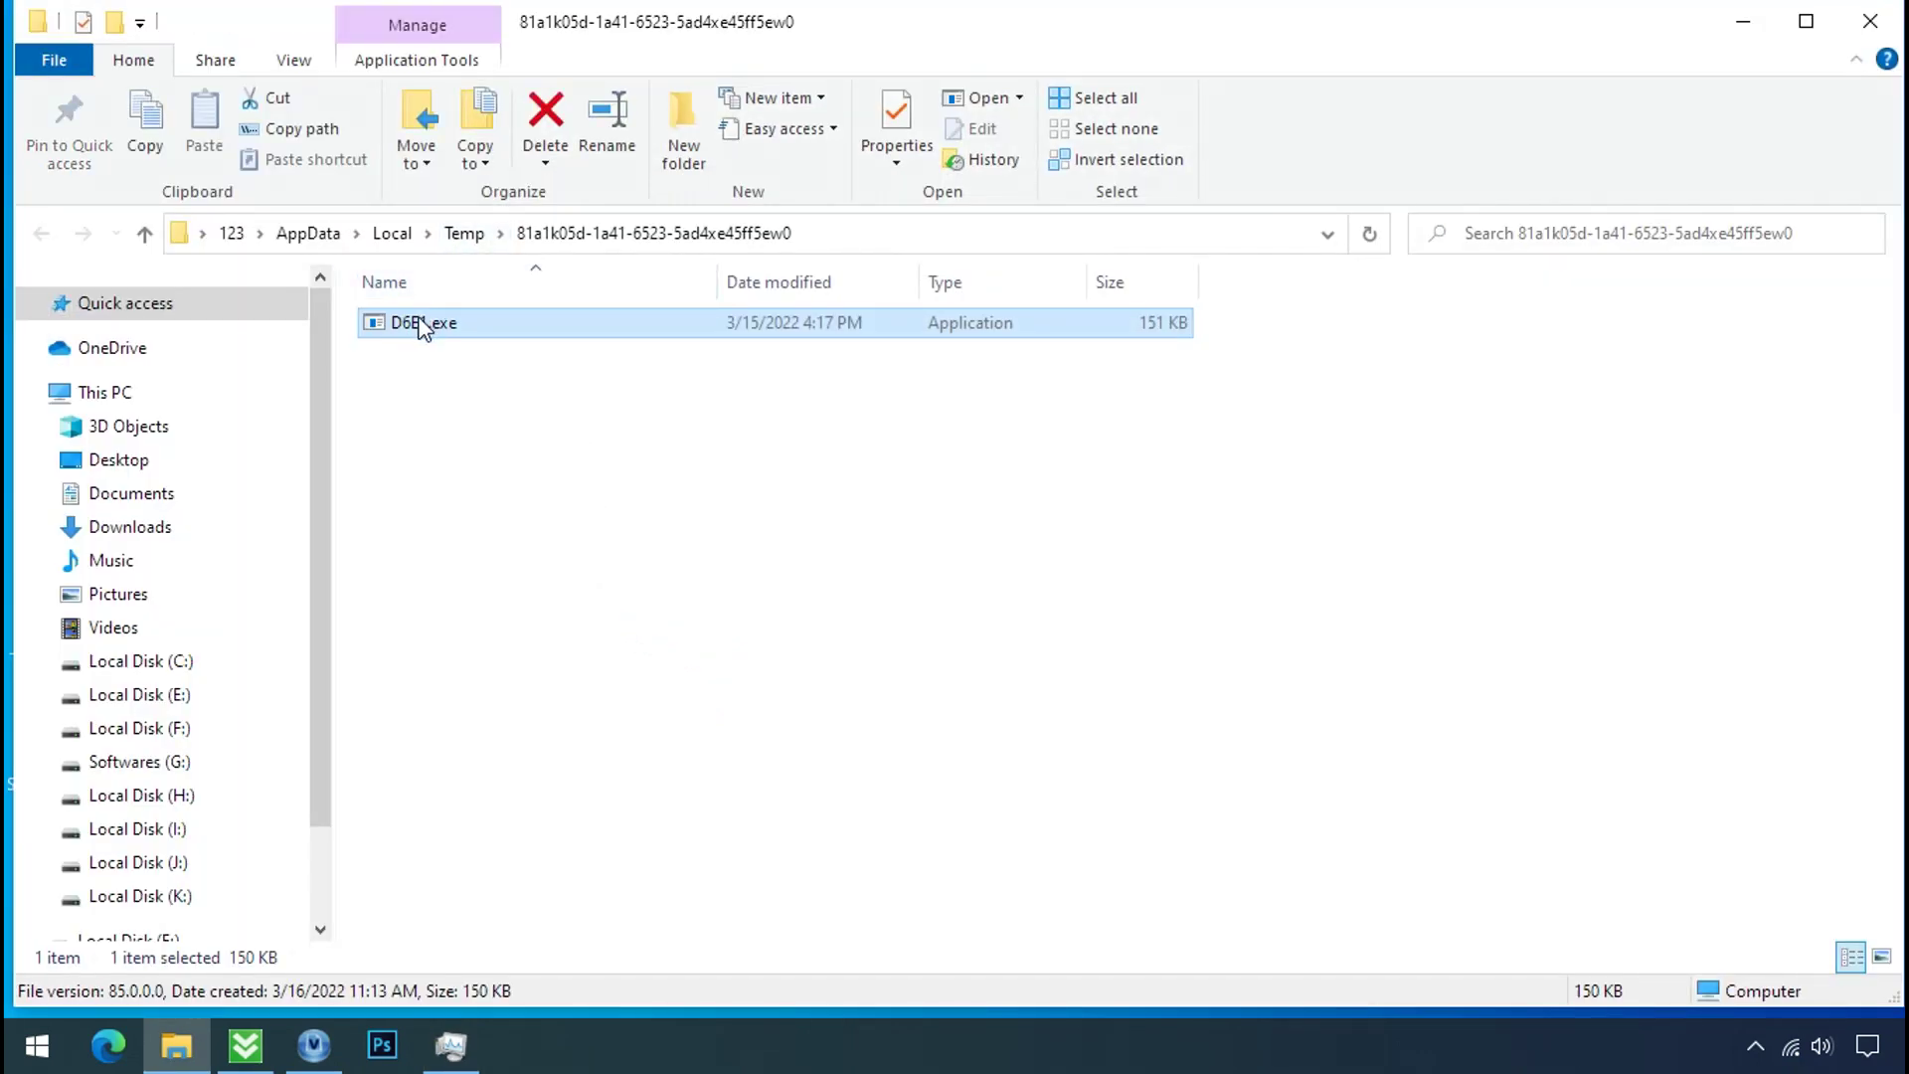
{"action": "left_click", "coordinate": [1742, 21]}
{"action": "right_click", "coordinate": [596, 515]}
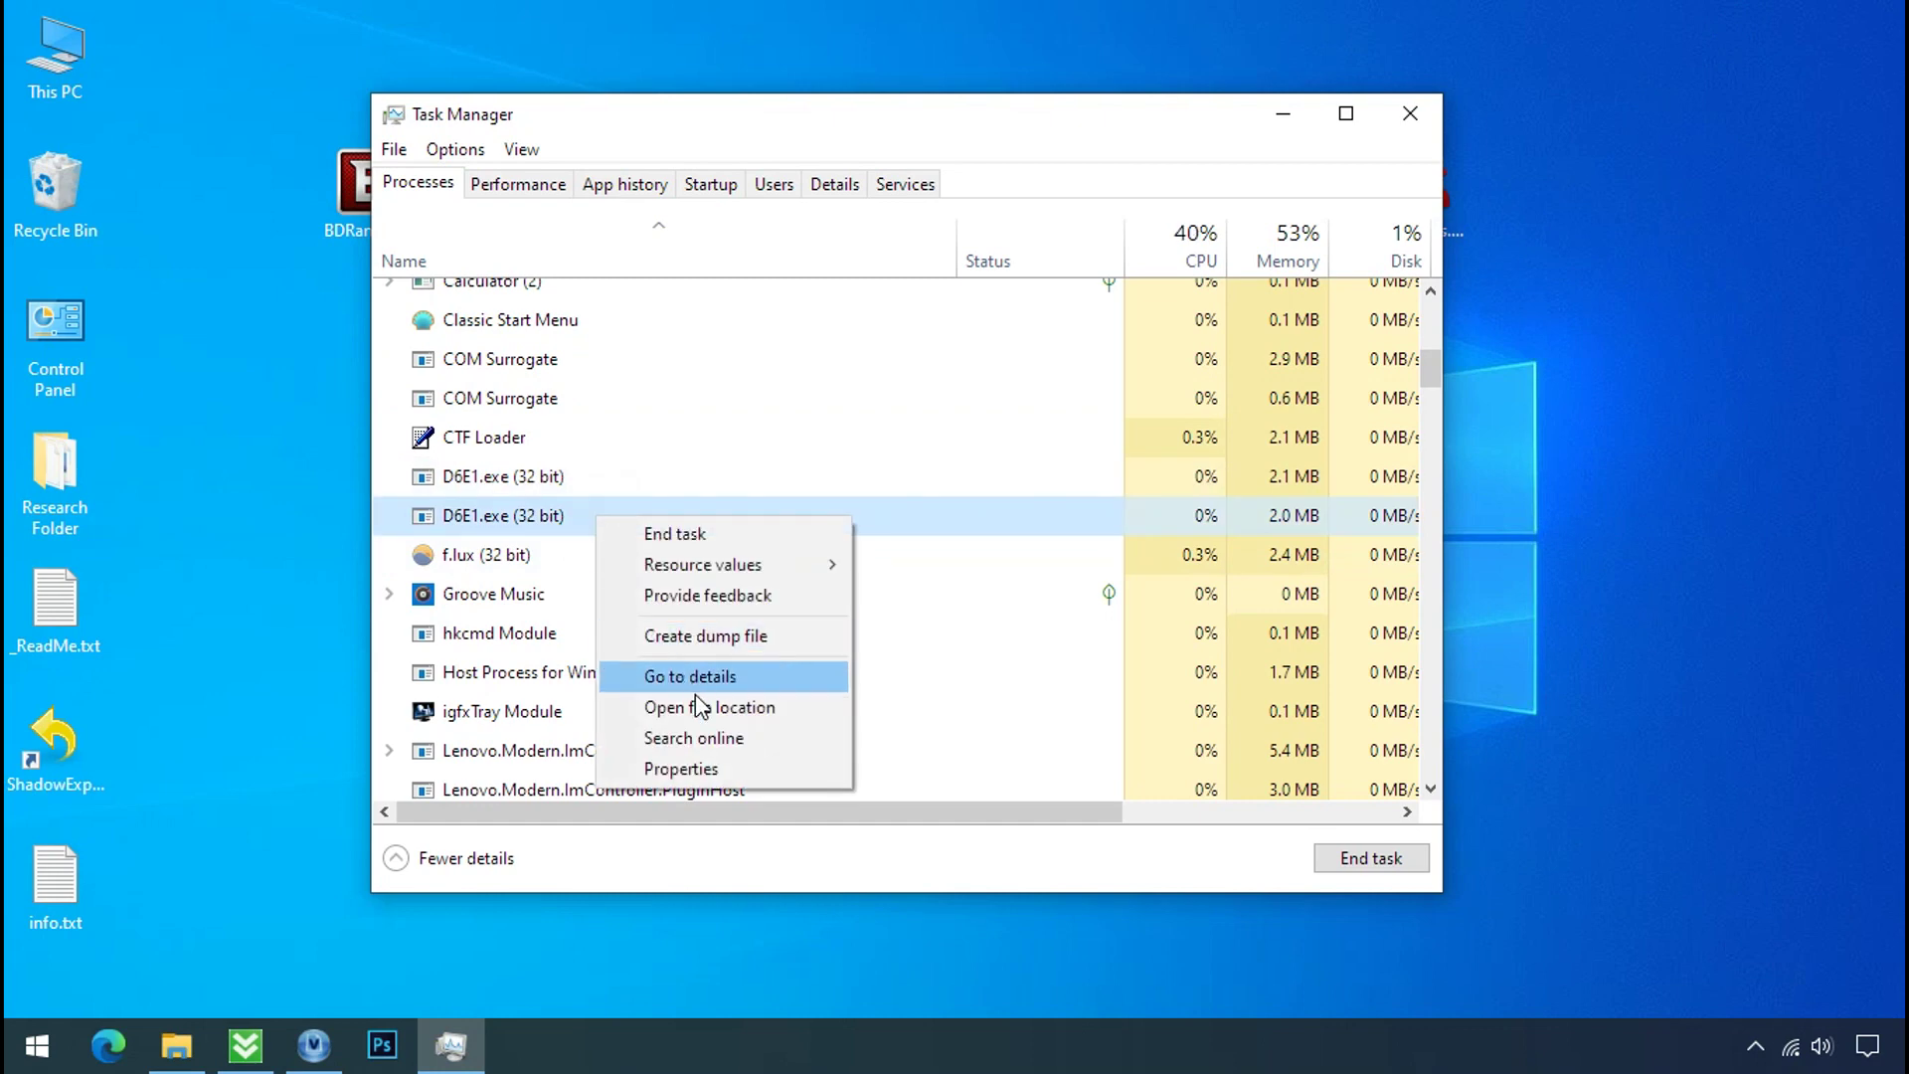
{"action": "left_click", "coordinate": [698, 708]}
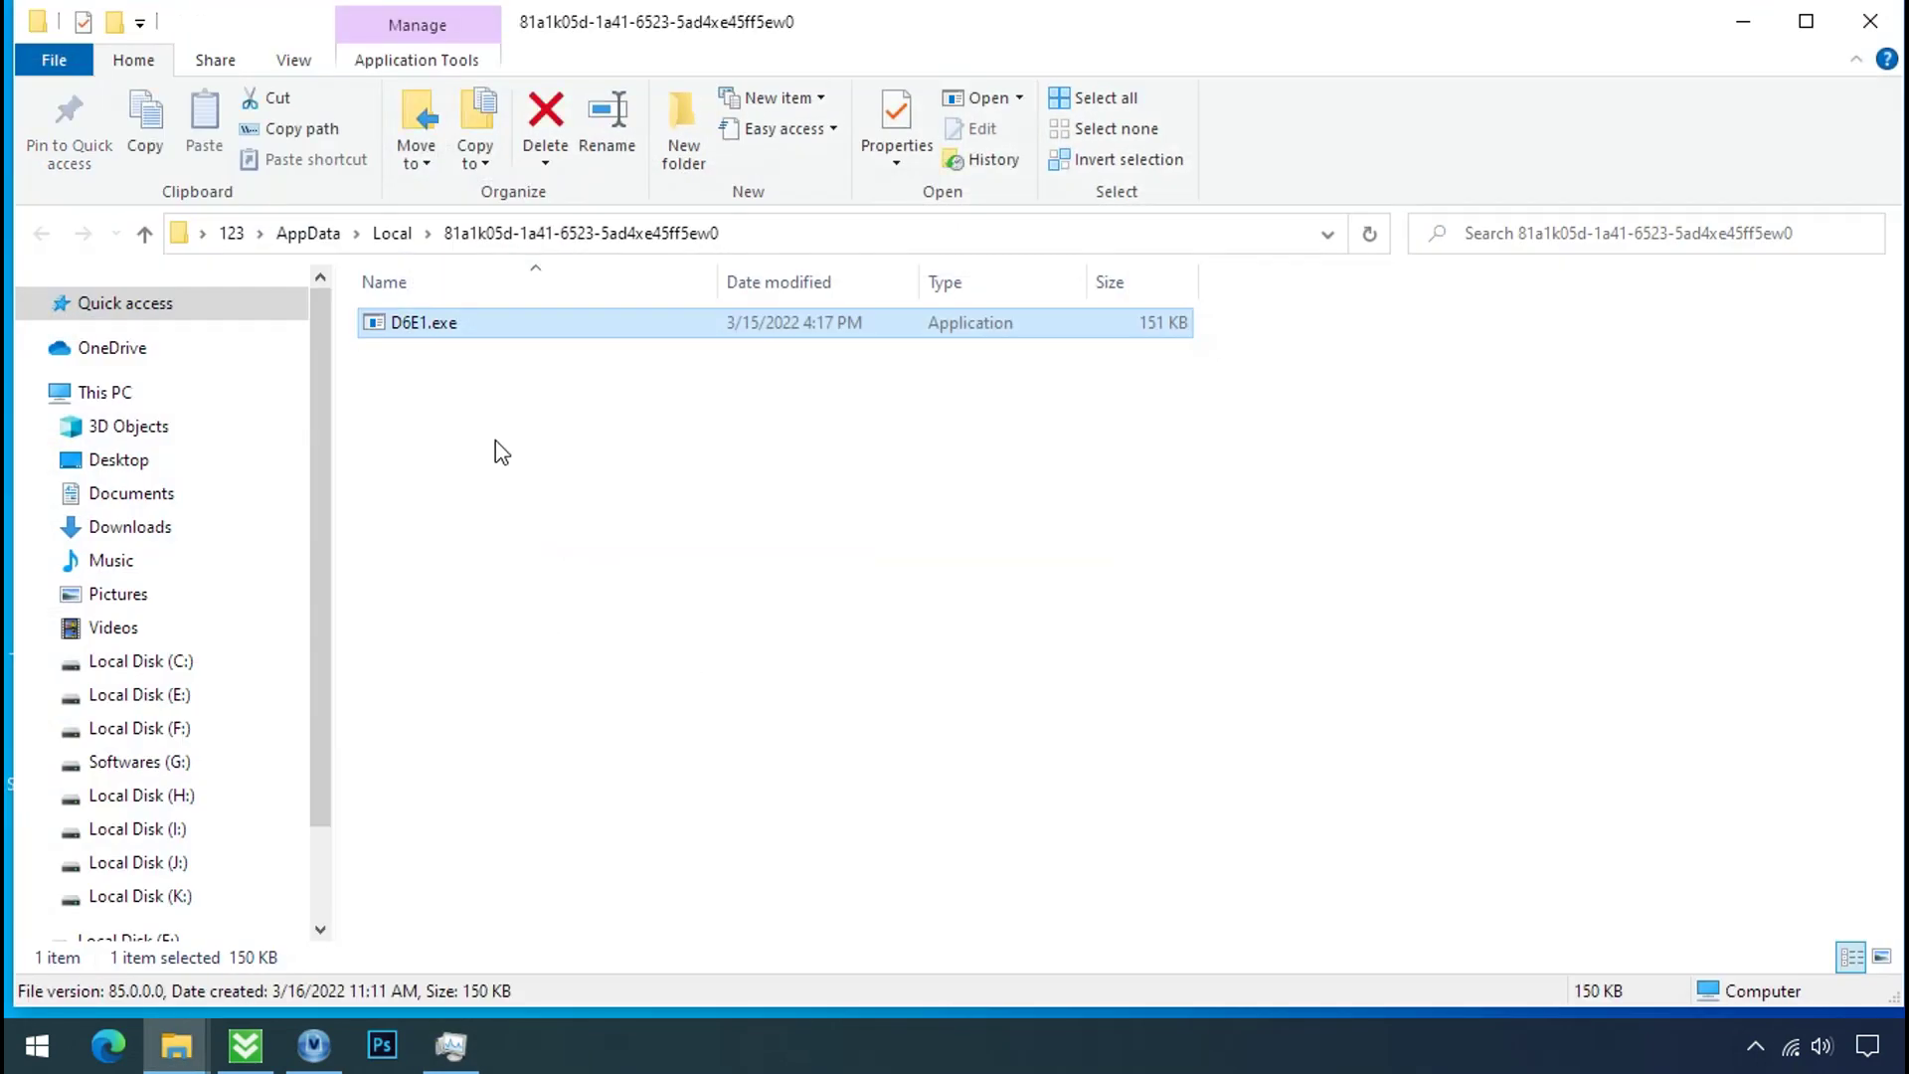
{"action": "left_click", "coordinate": [419, 334], "text": "ctrl"}
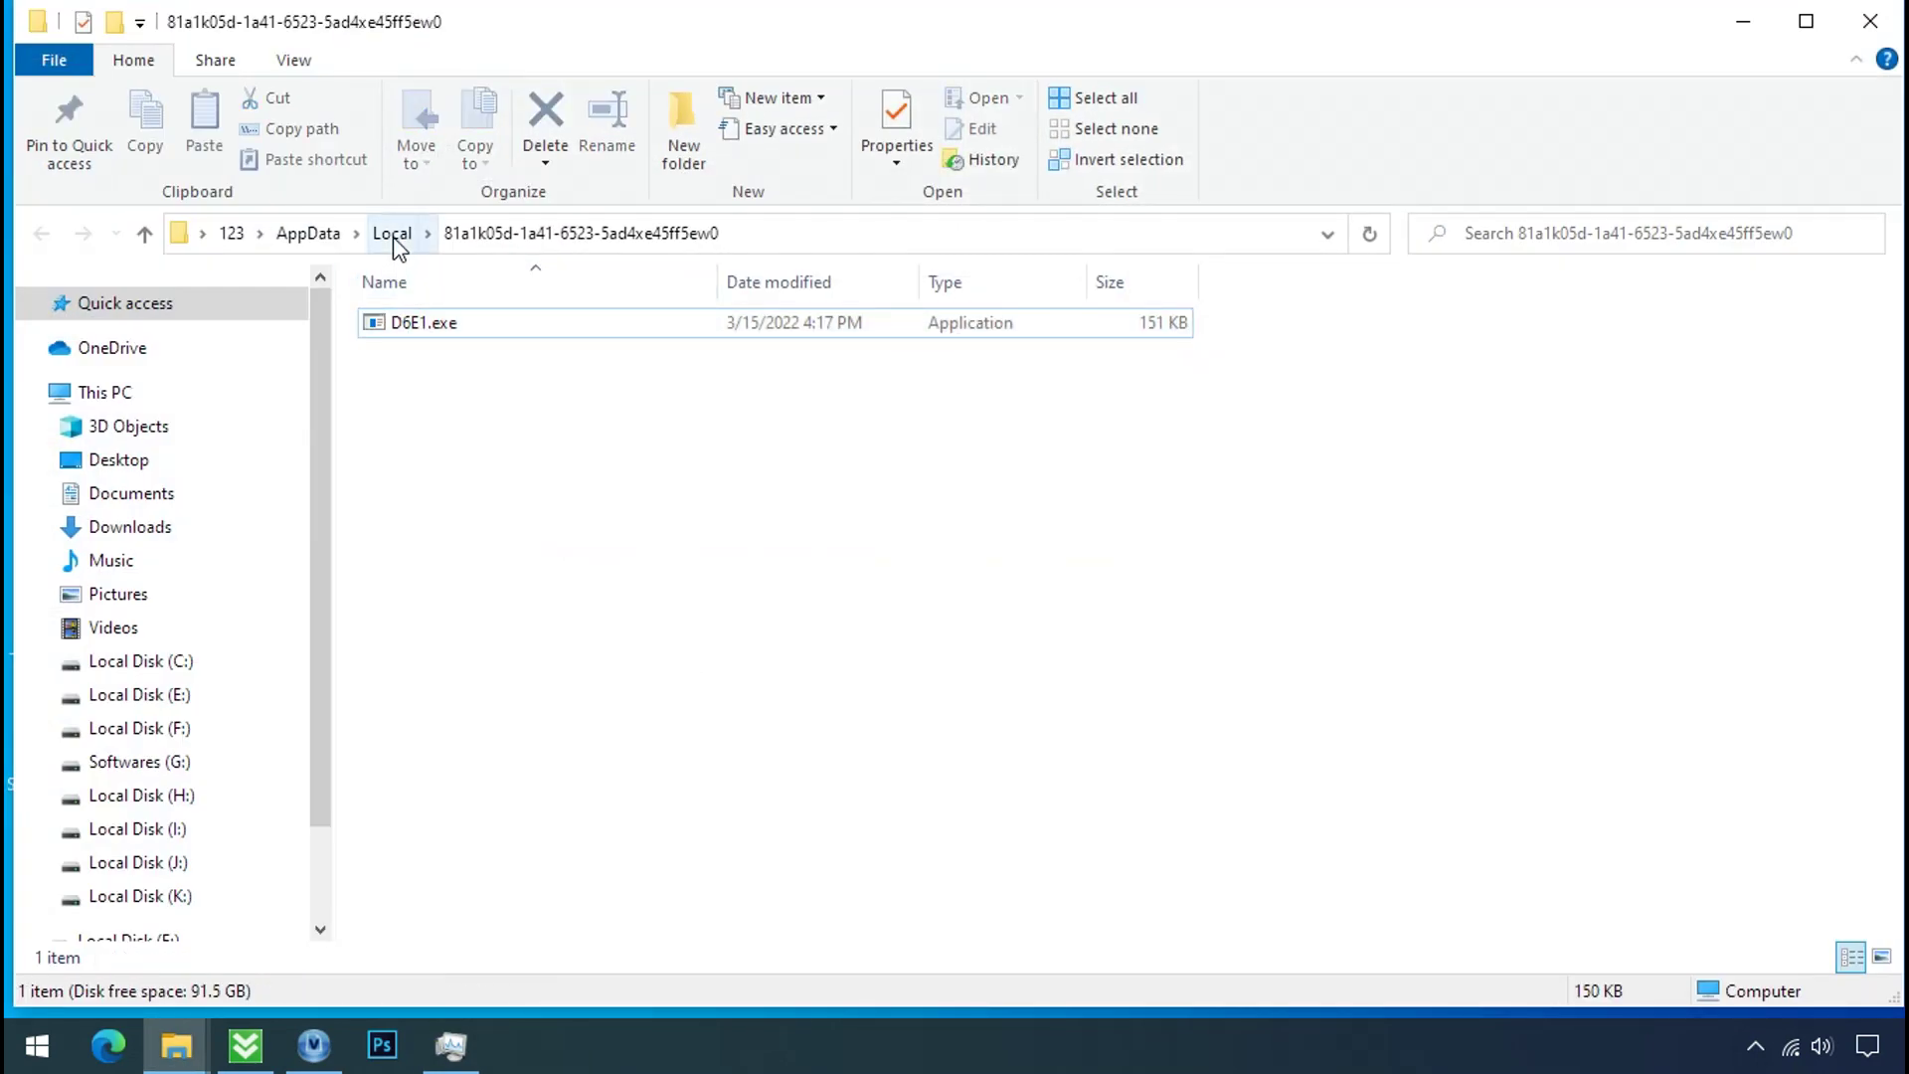
{"action": "left_click", "coordinate": [1738, 24]}
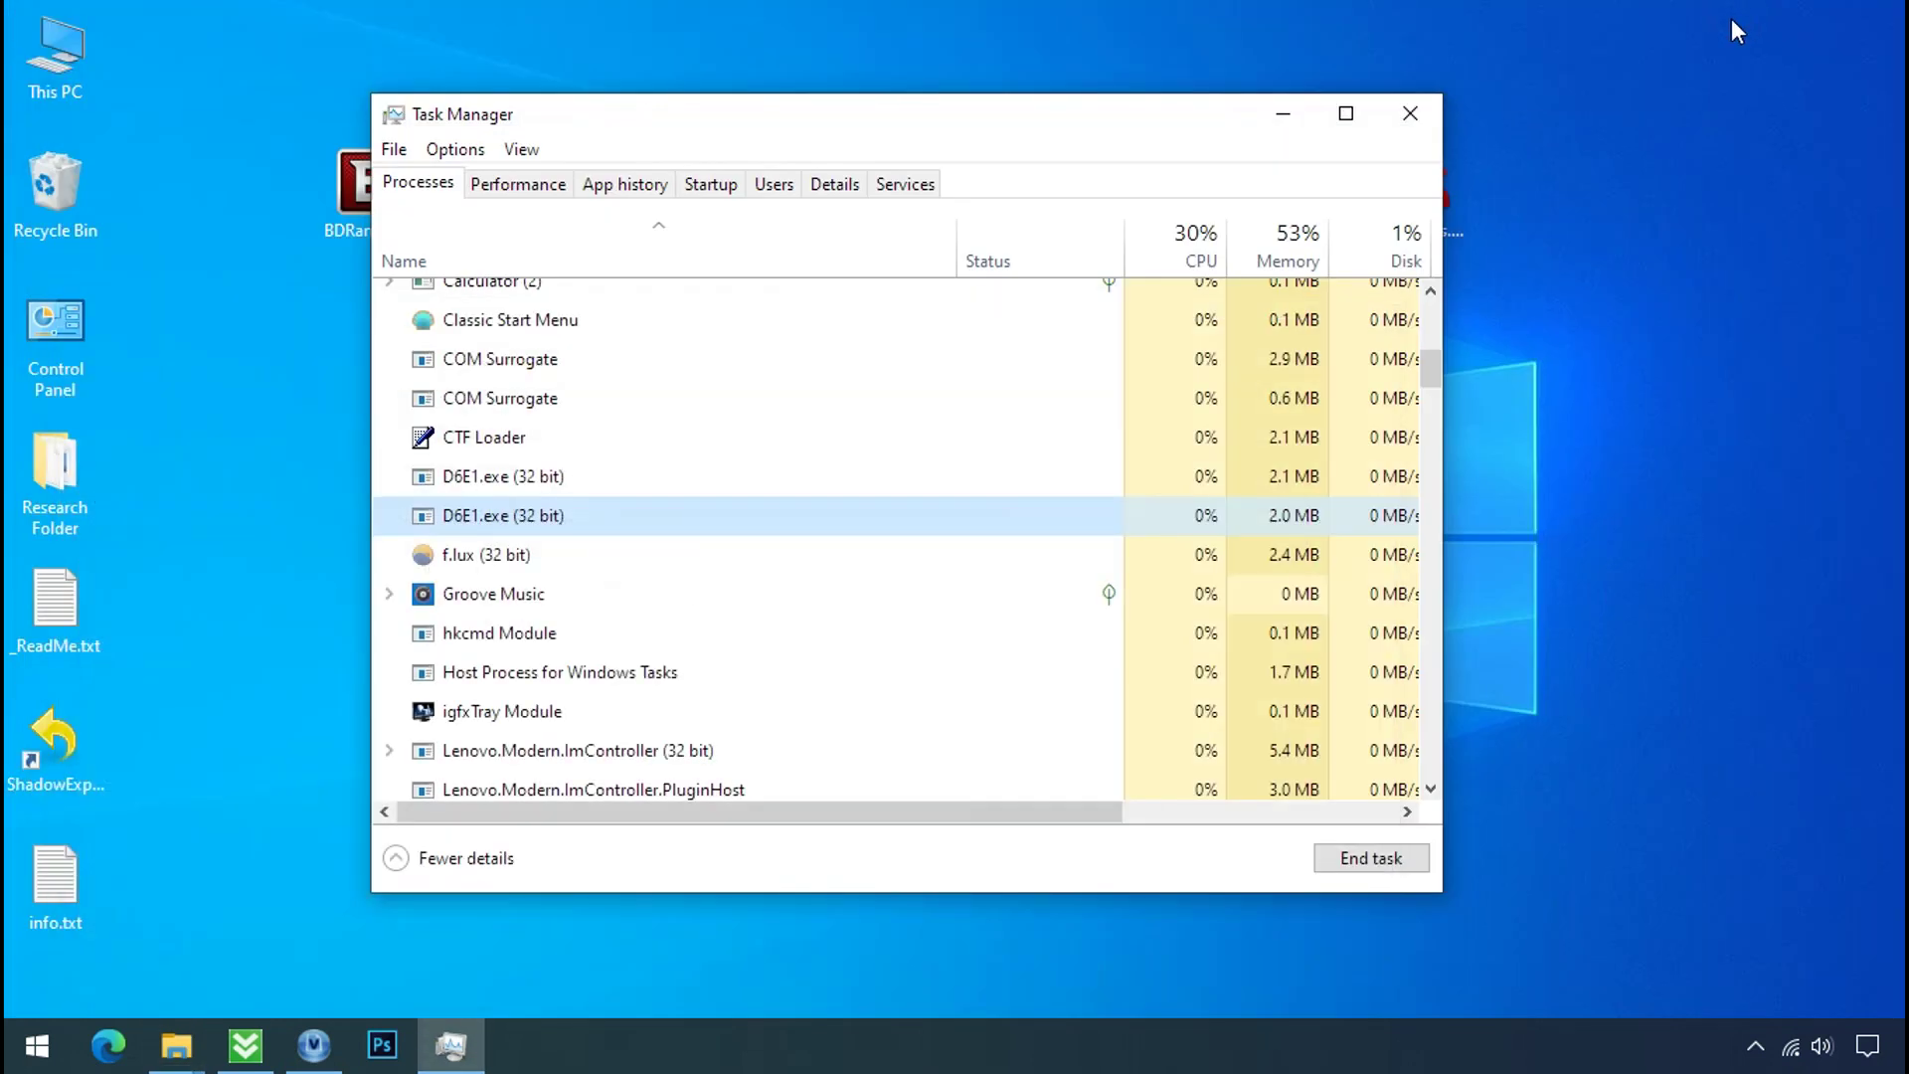
- End both D6E1.exe processes
{"action": "left_click", "coordinate": [558, 481]}
{"action": "right_click", "coordinate": [558, 482]}
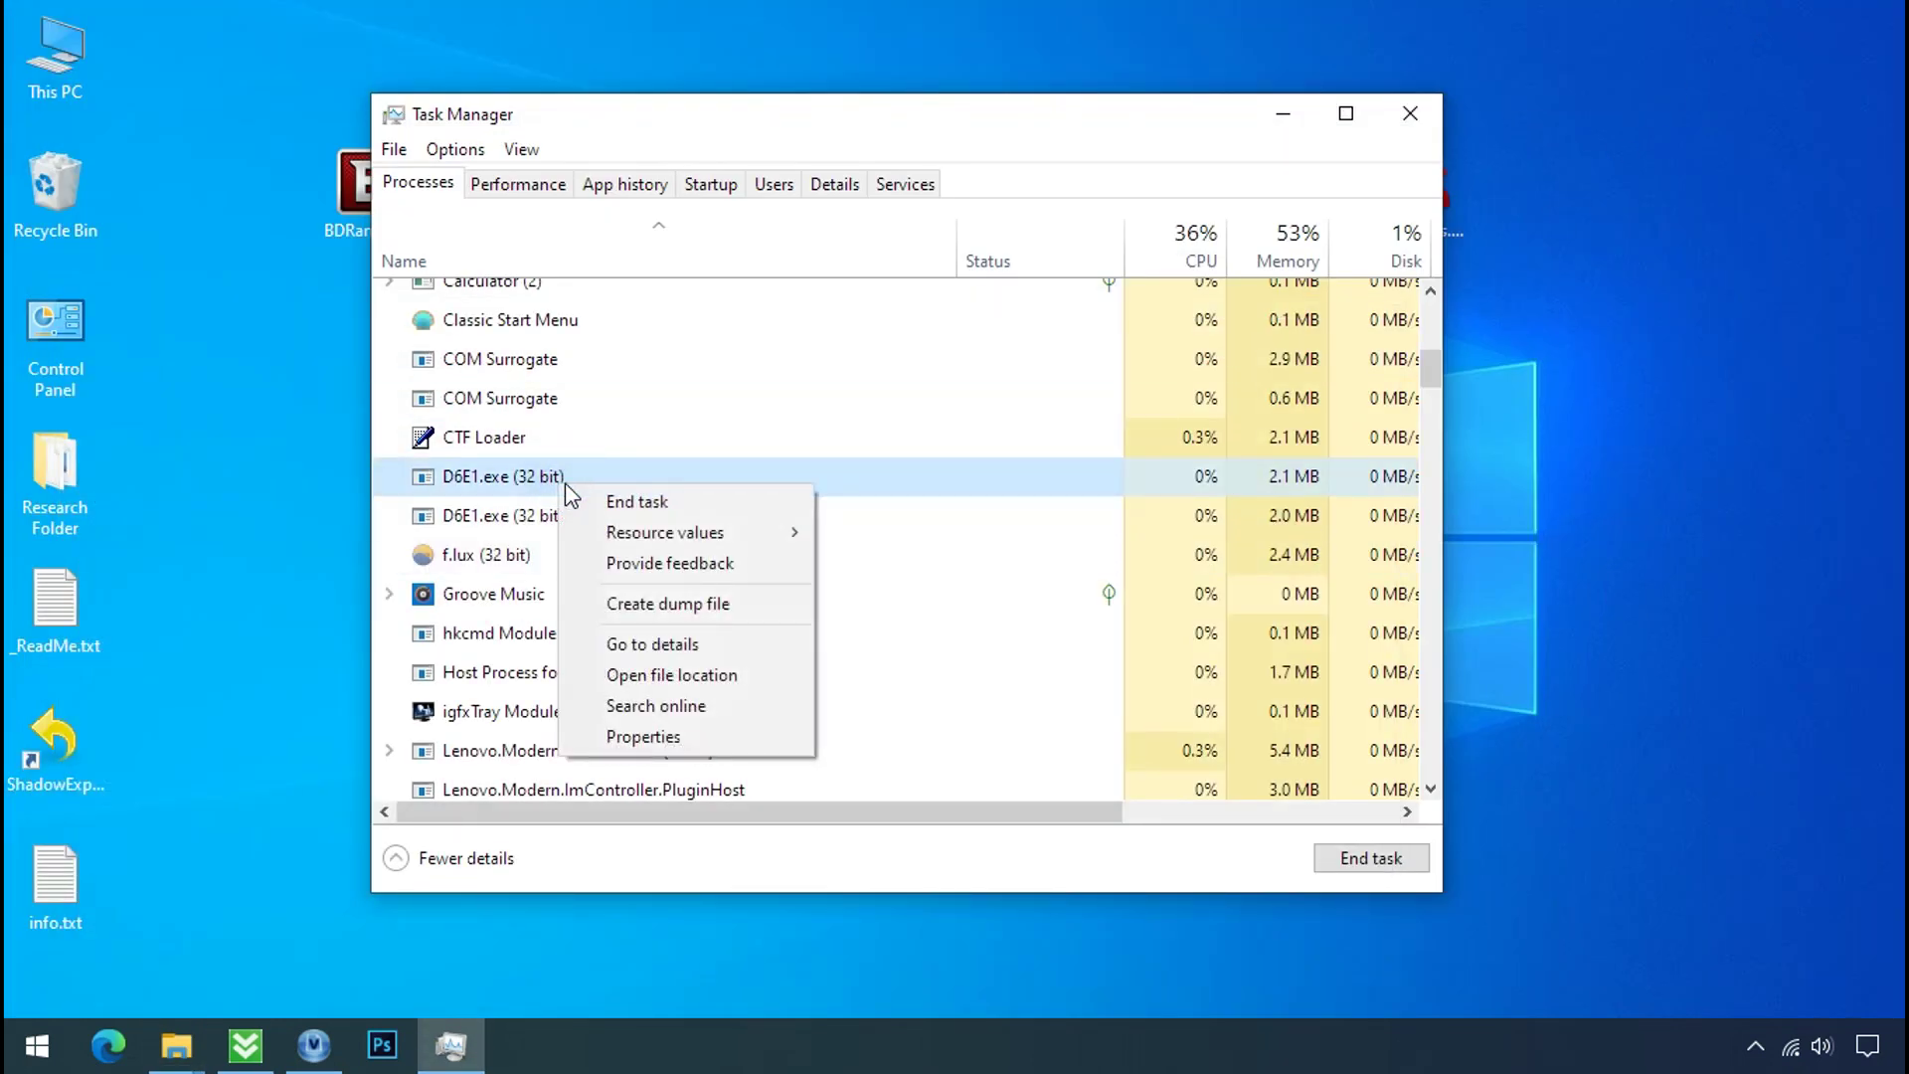
{"action": "left_click", "coordinate": [600, 504]}
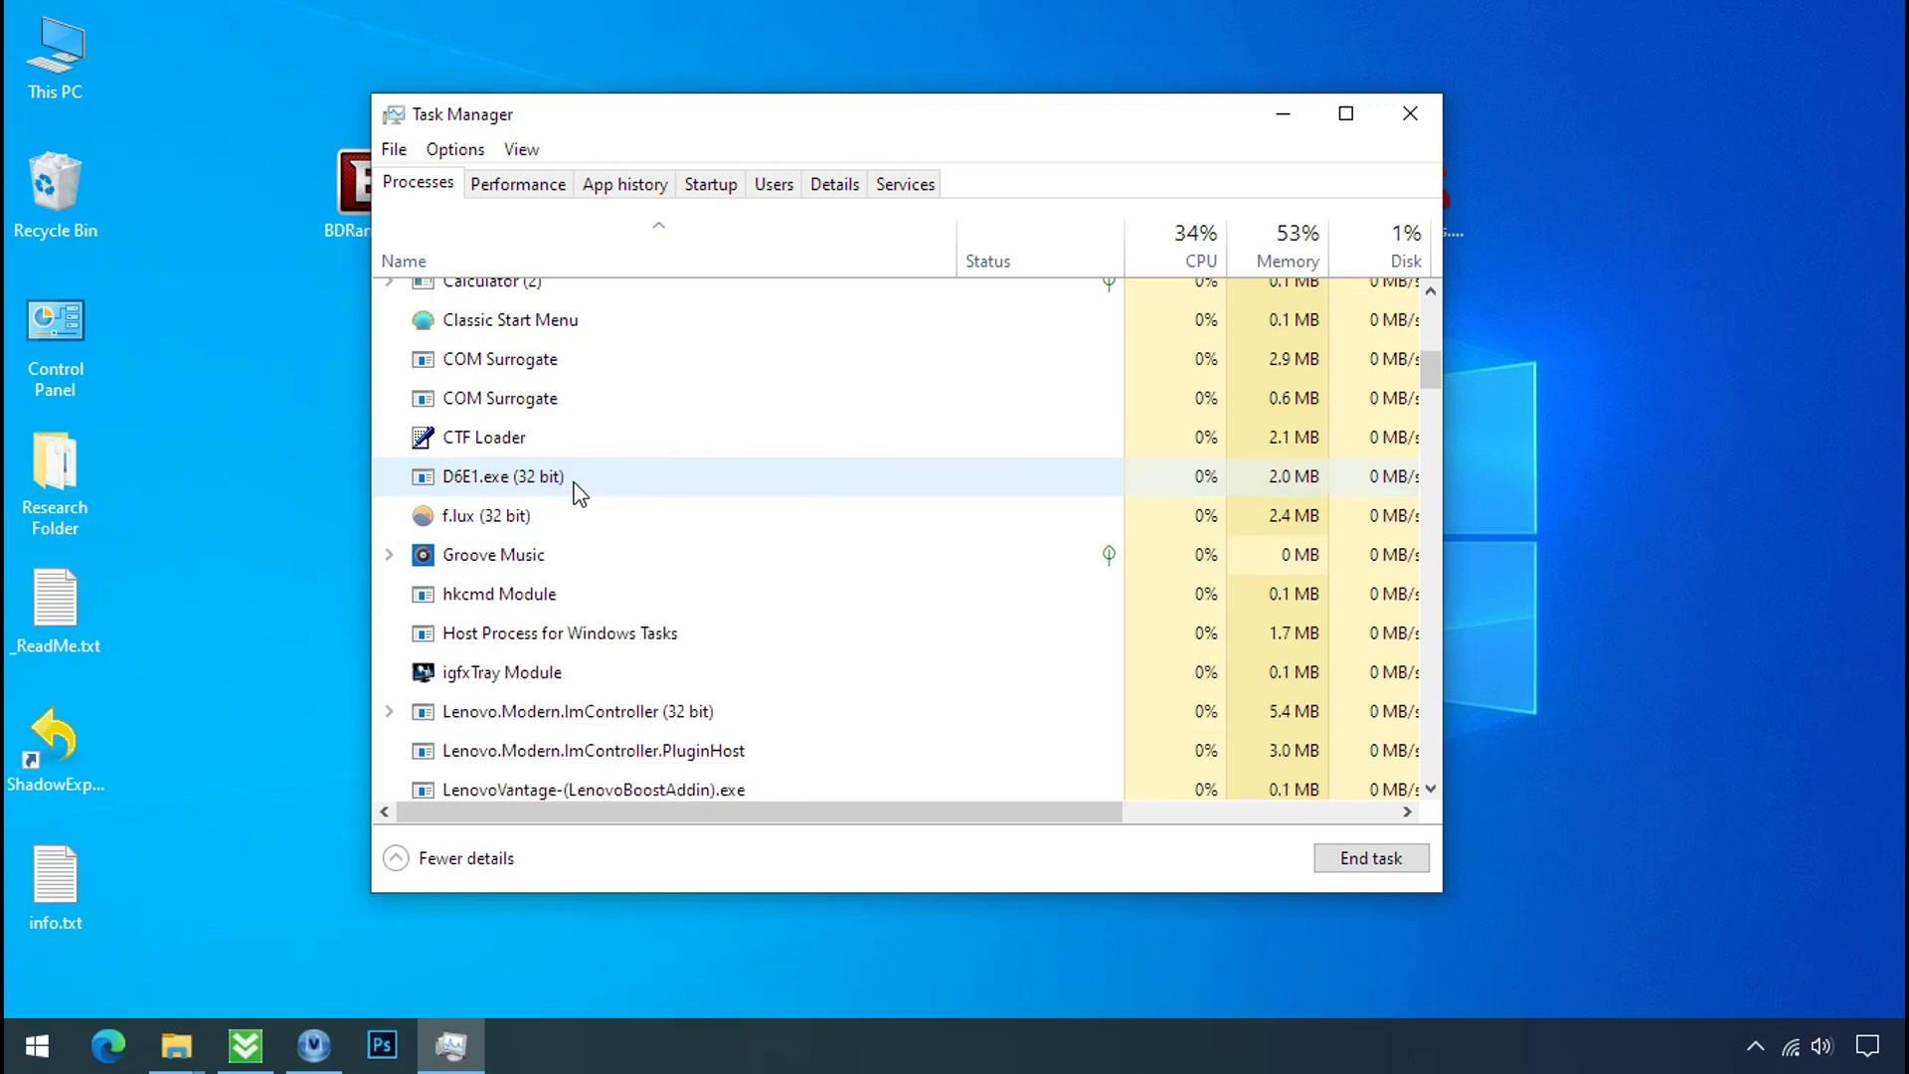
{"action": "right_click", "coordinate": [567, 489]}
{"action": "left_click", "coordinate": [599, 494]}
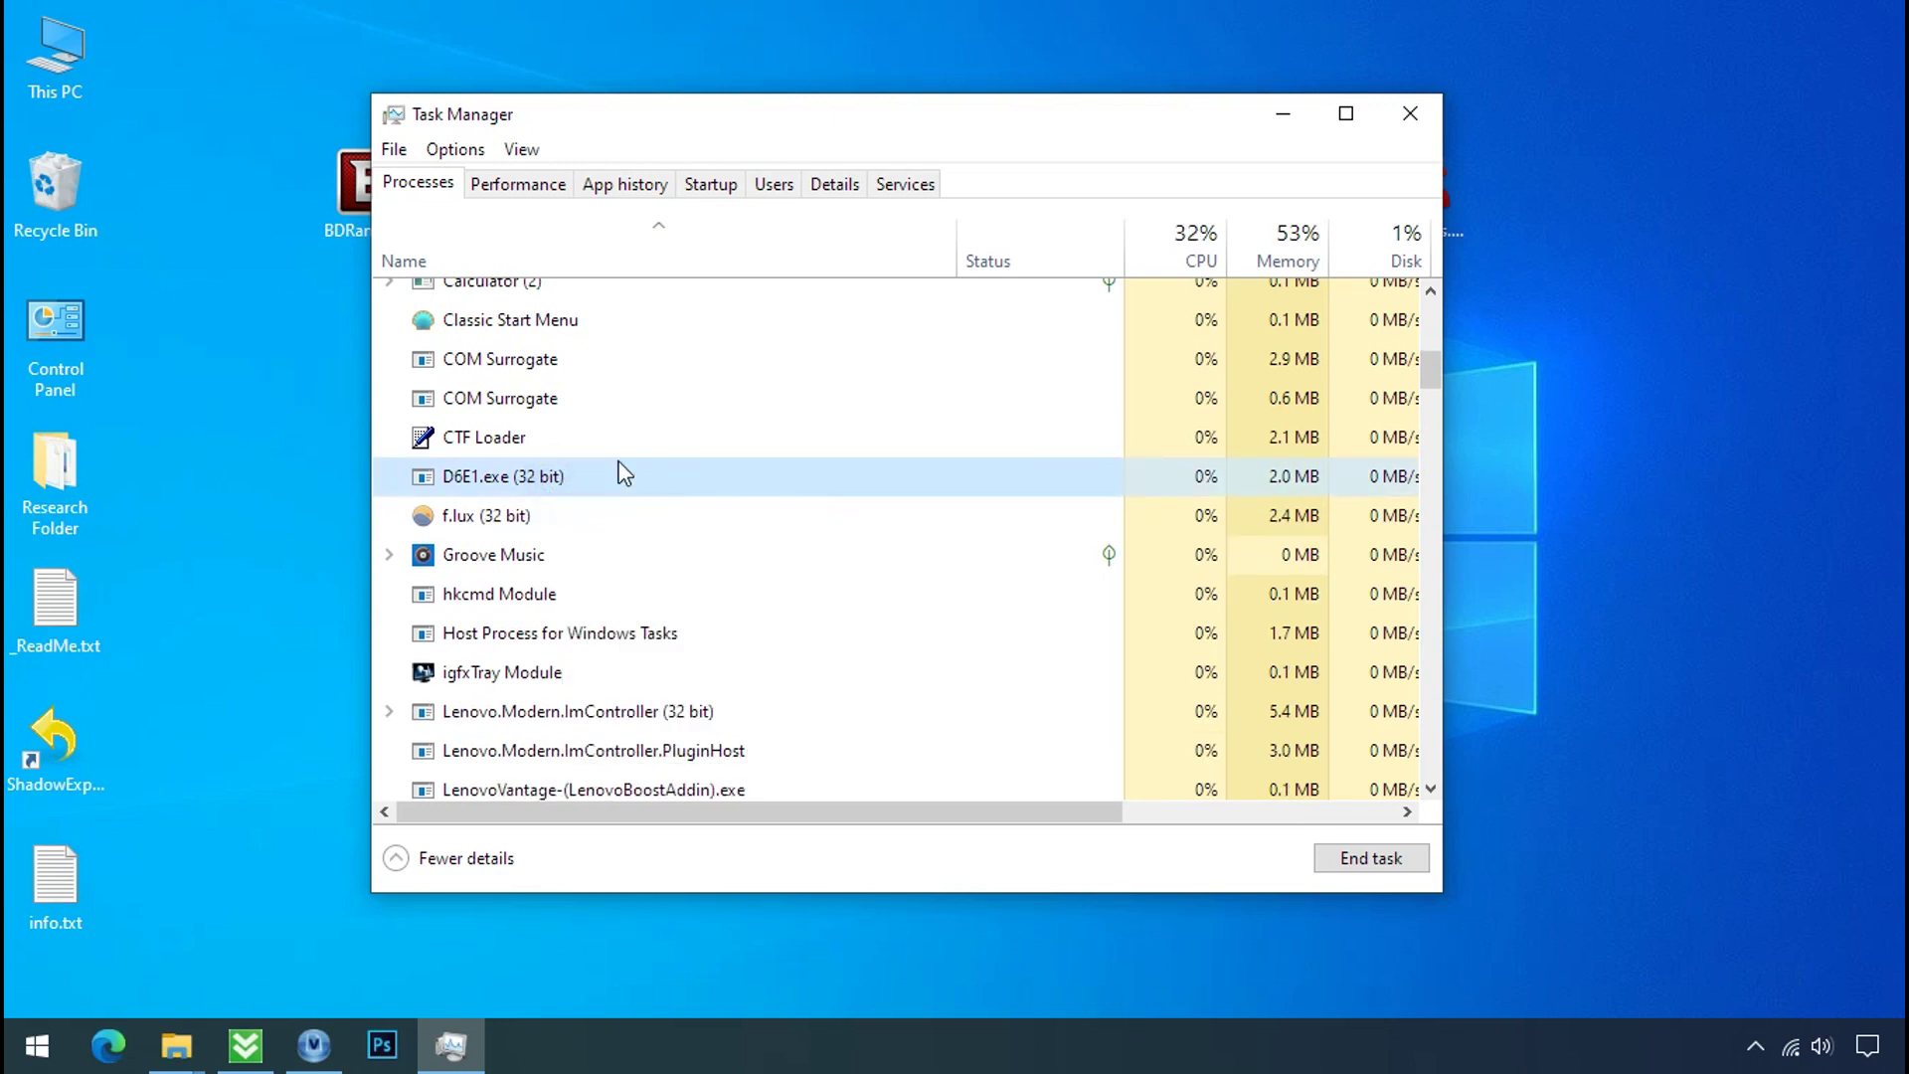
- Disable the D6E1.exe startup entry and close Task Manager
{"action": "left_click", "coordinate": [711, 186]}
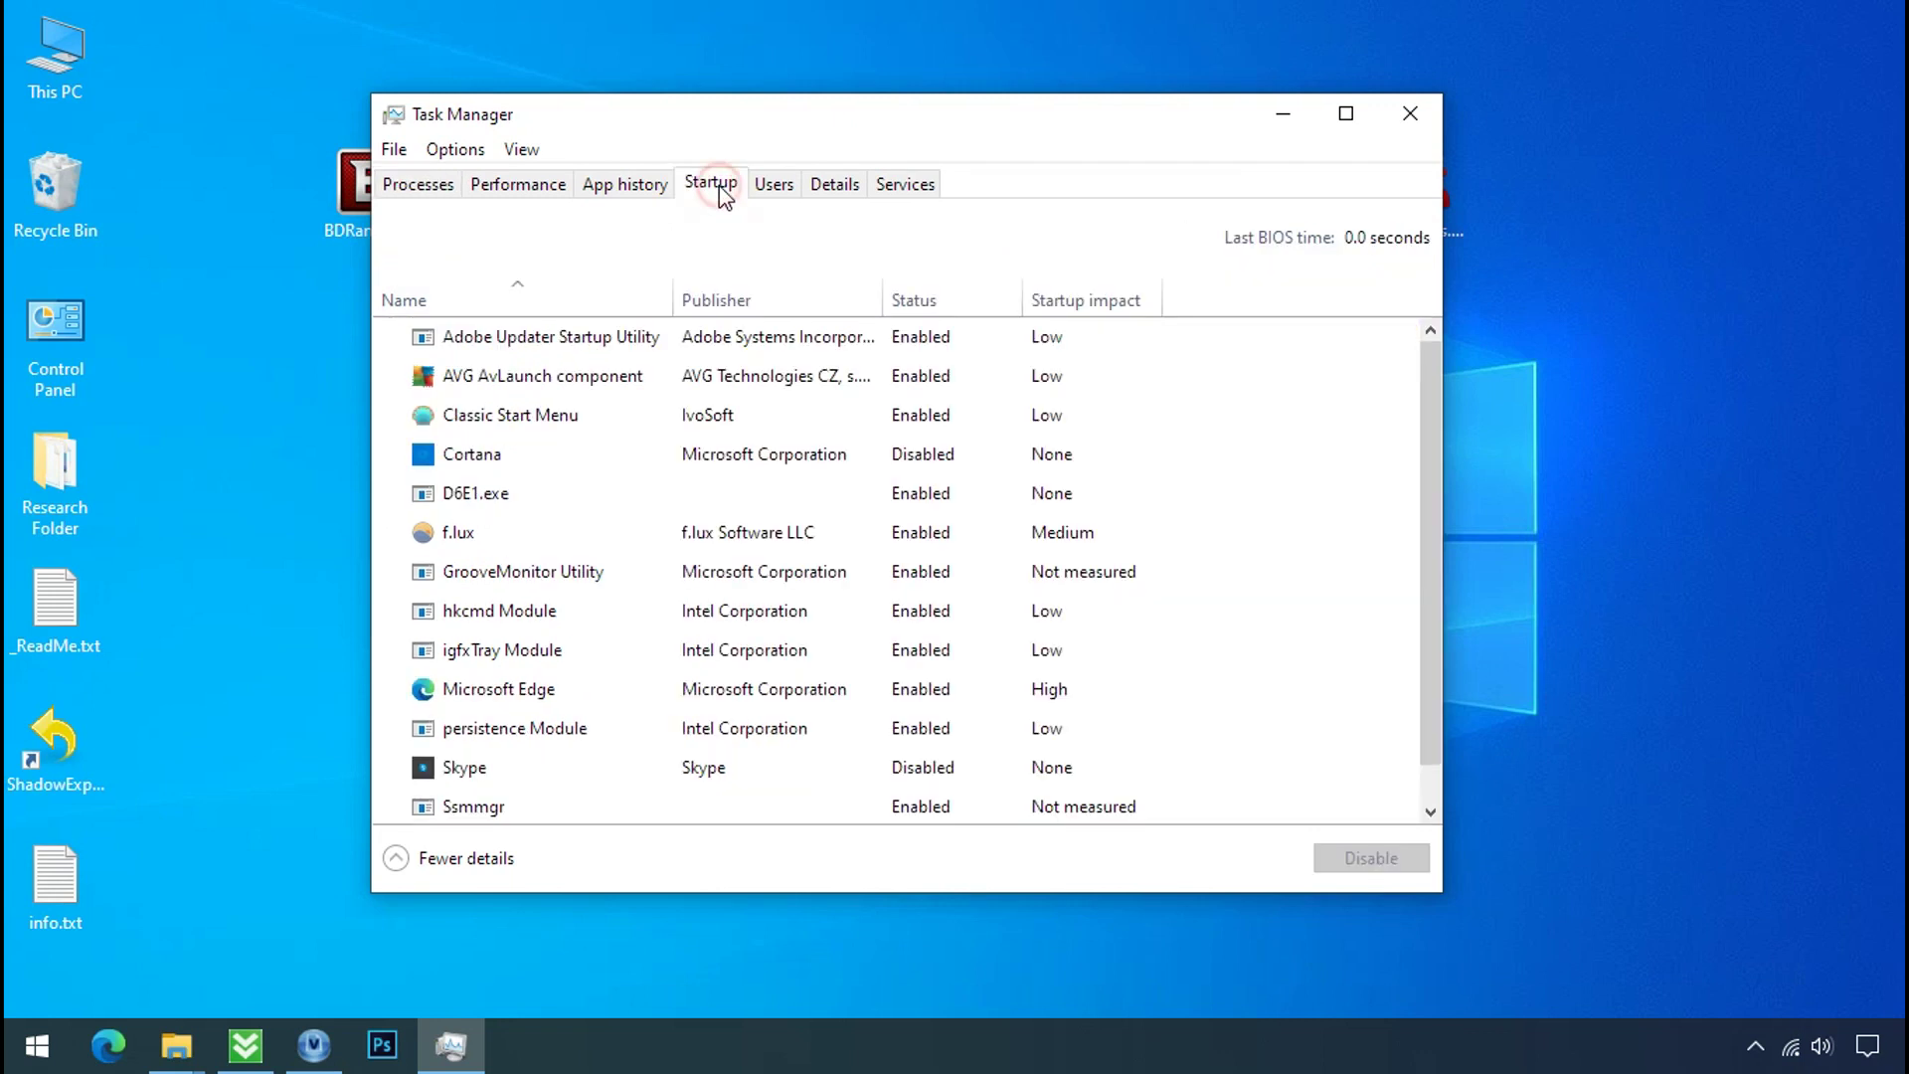
{"action": "right_click", "coordinate": [647, 486]}
{"action": "left_click", "coordinate": [667, 506]}
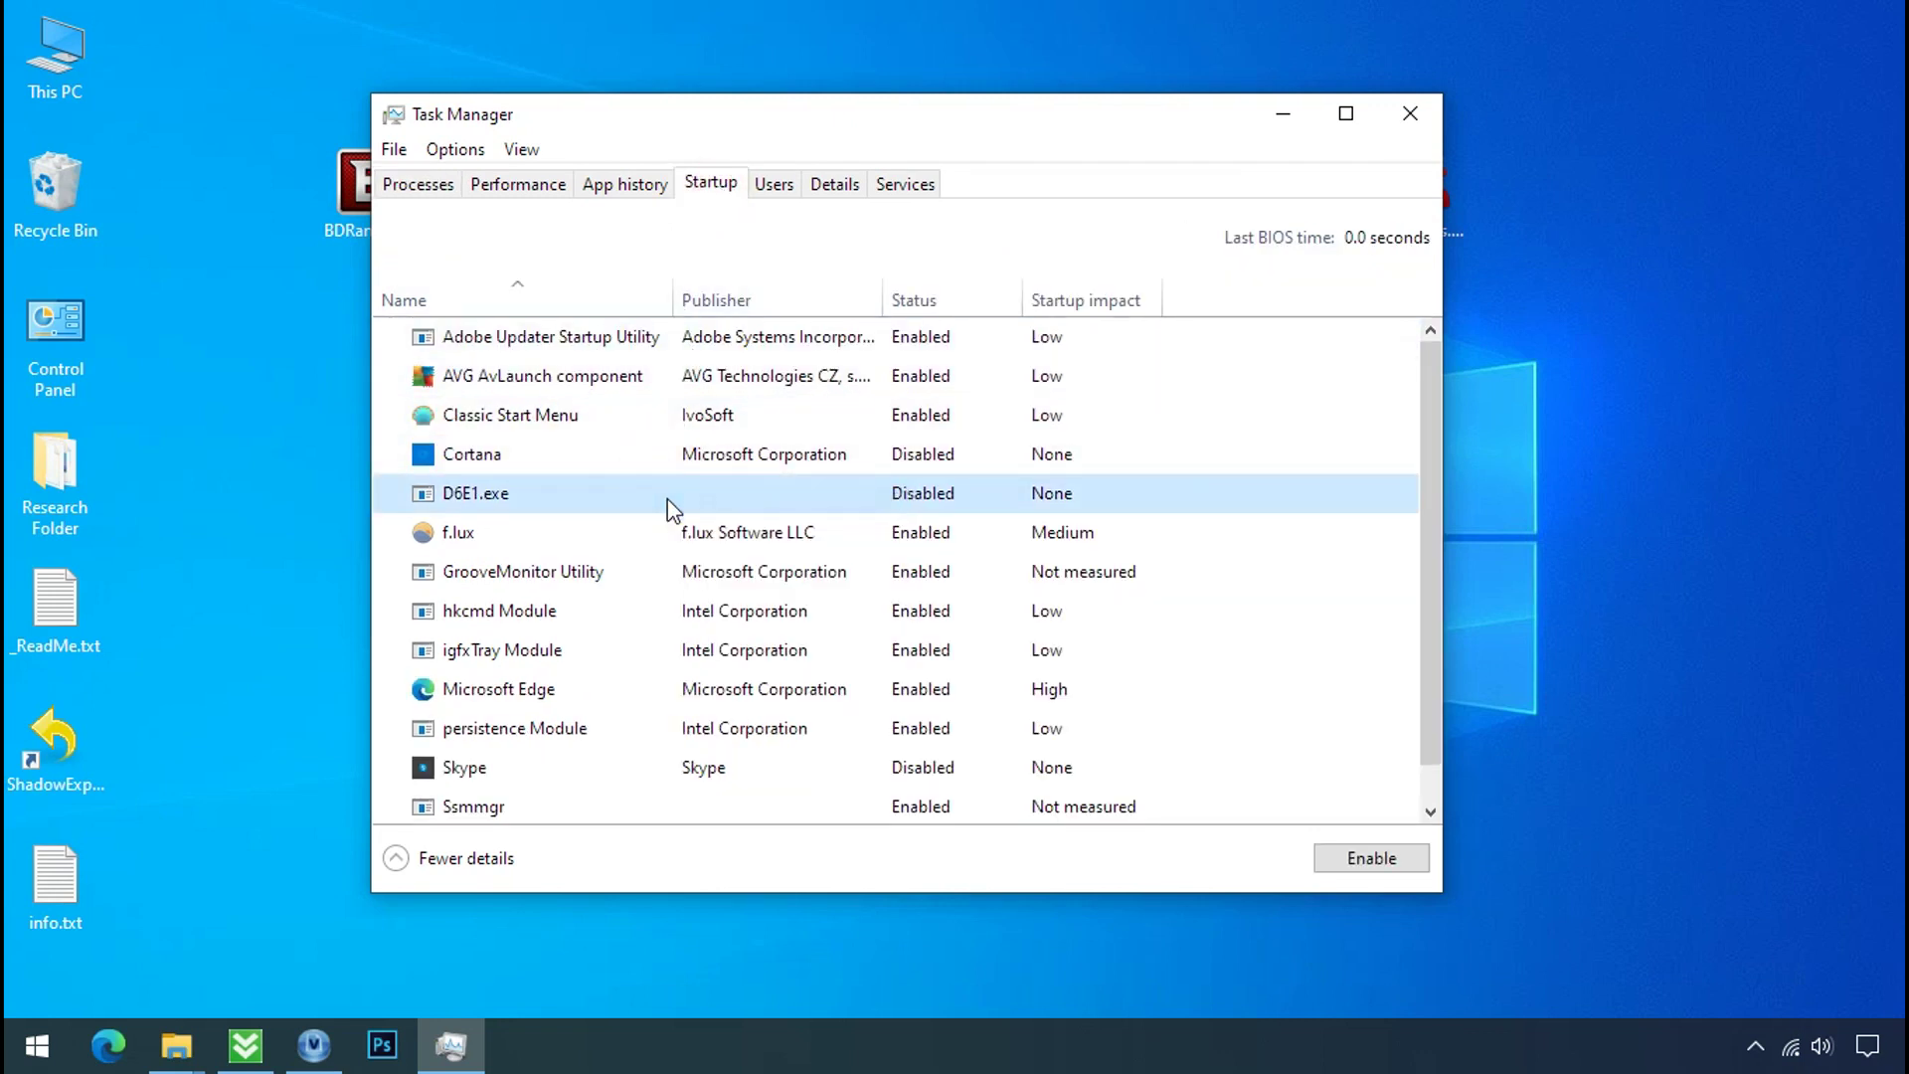
{"action": "left_click", "coordinate": [1409, 114]}
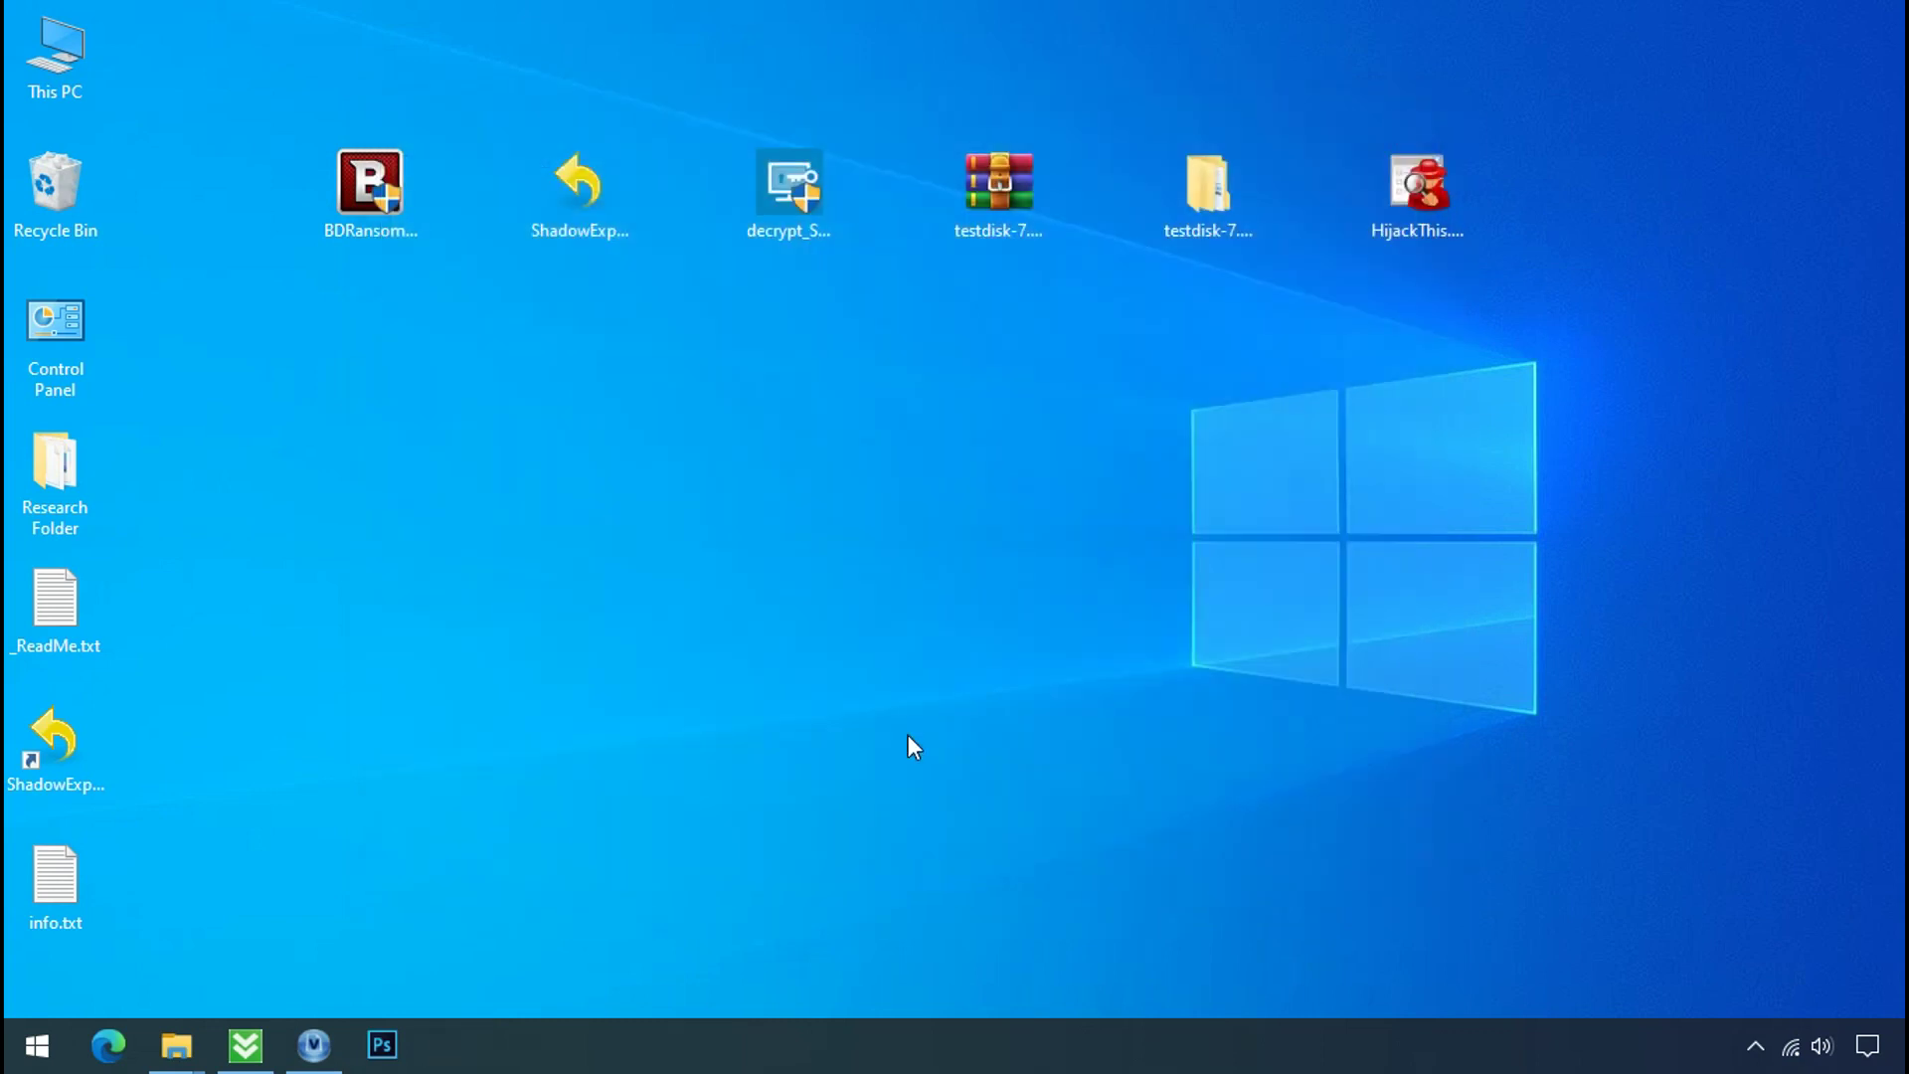
{"action": "mouse_move", "coordinate": [177, 1046]}
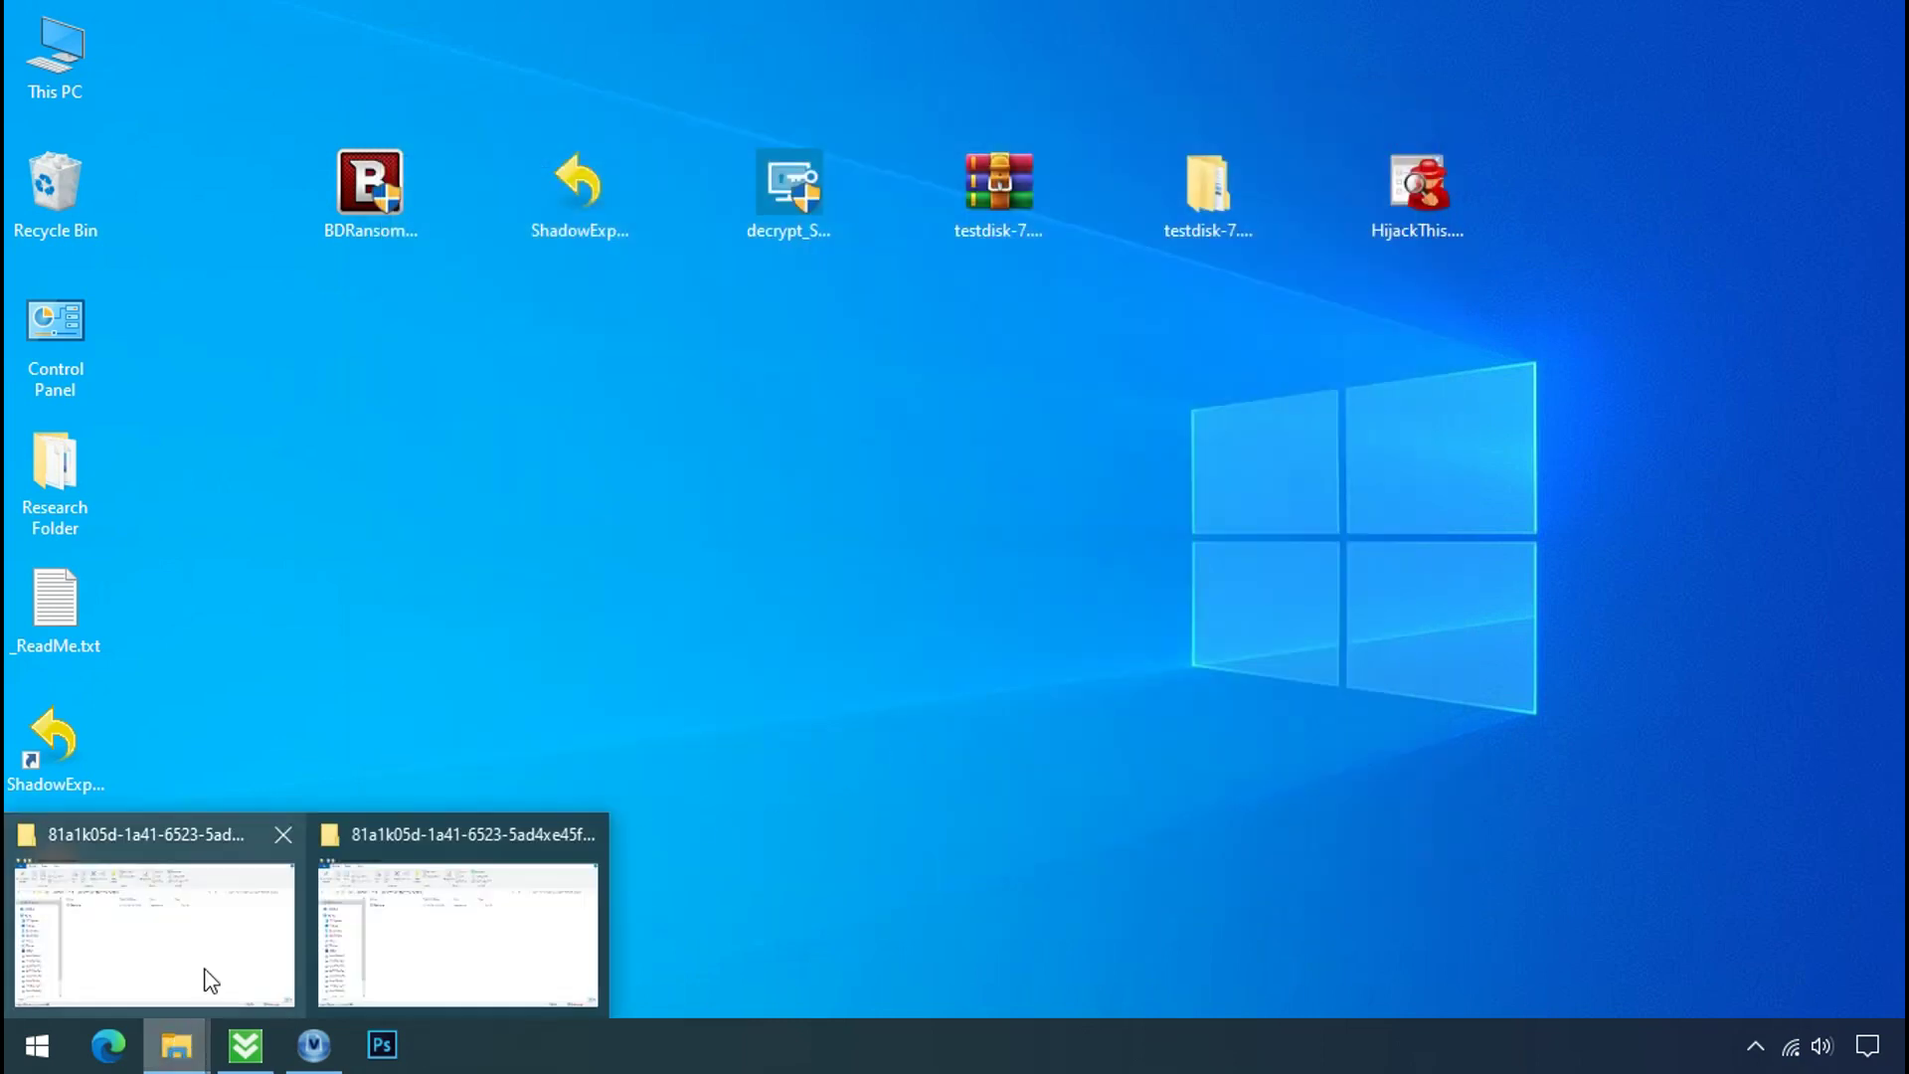
- Back in D6E1.exe's folder, retry deleting it, dismiss the denial, and reopen its menu
{"action": "left_click", "coordinate": [205, 975]}
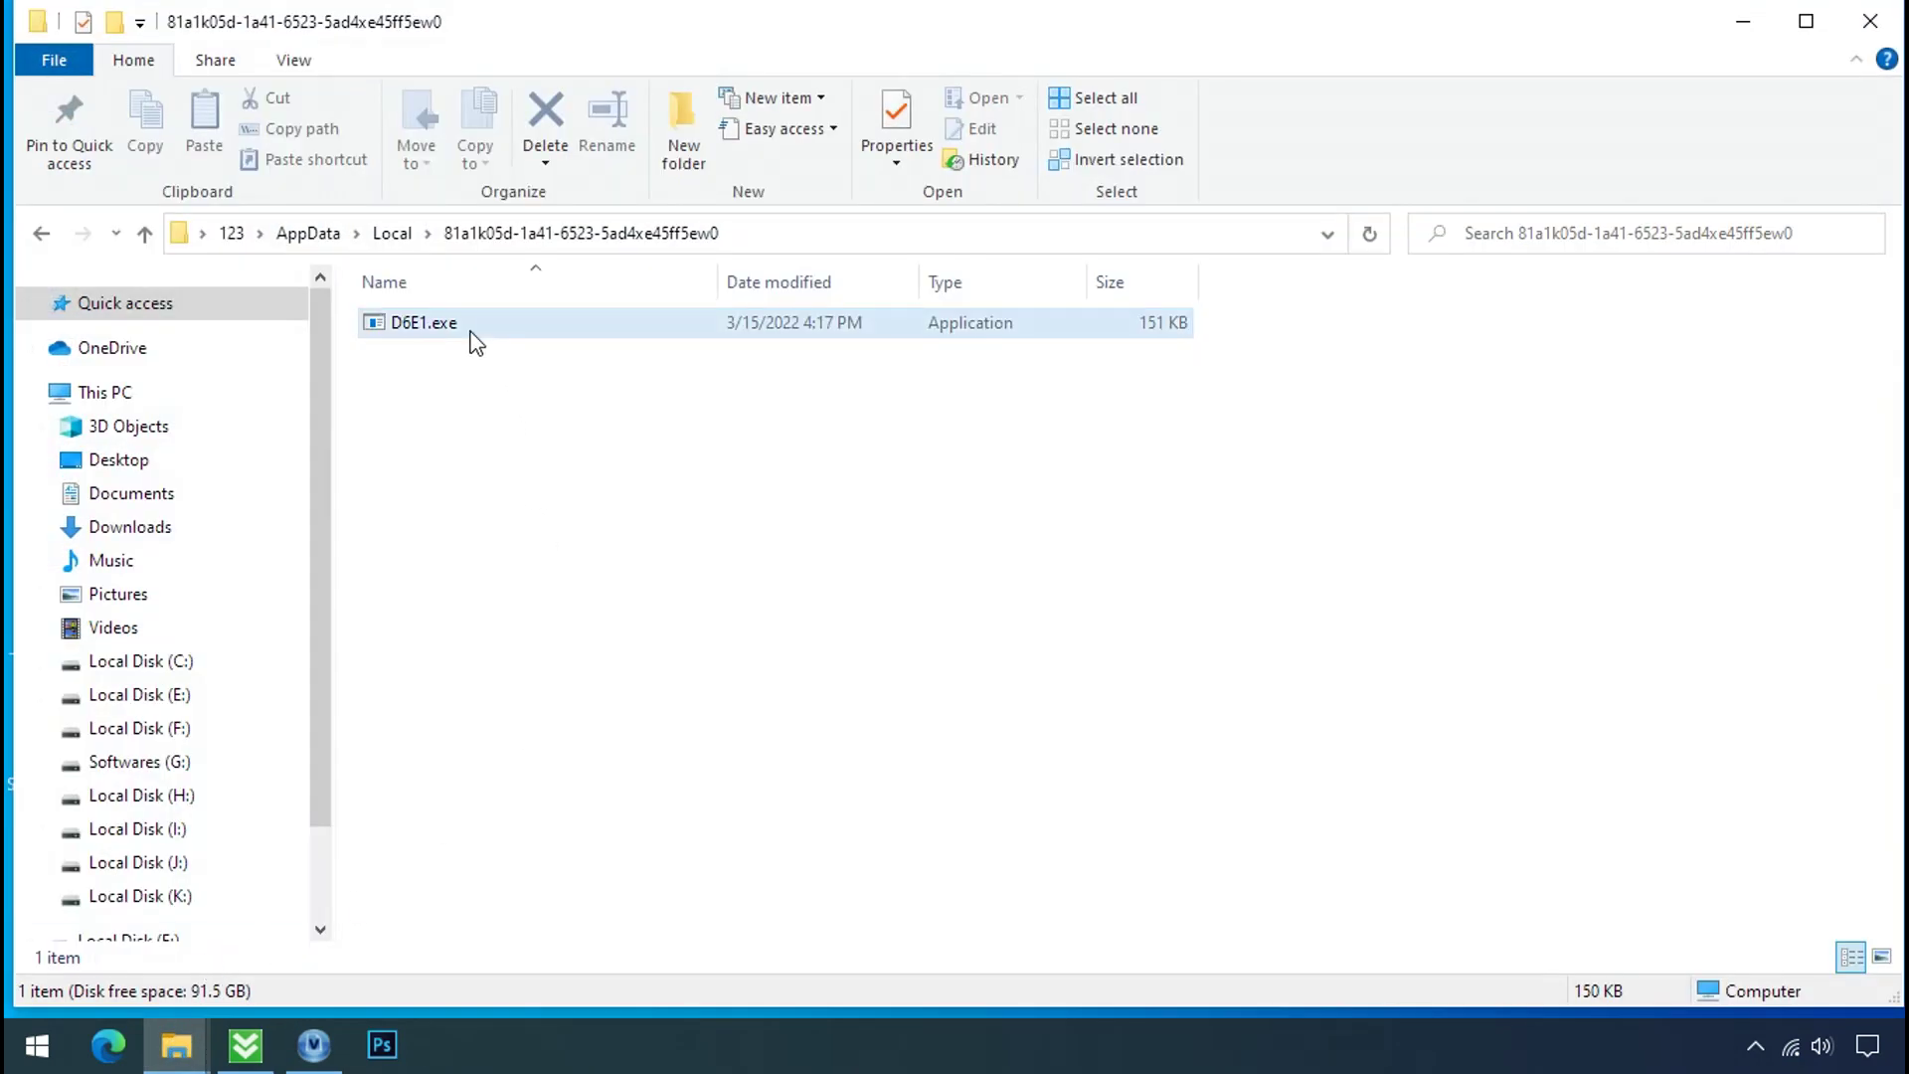
{"action": "left_click", "coordinate": [469, 341]}
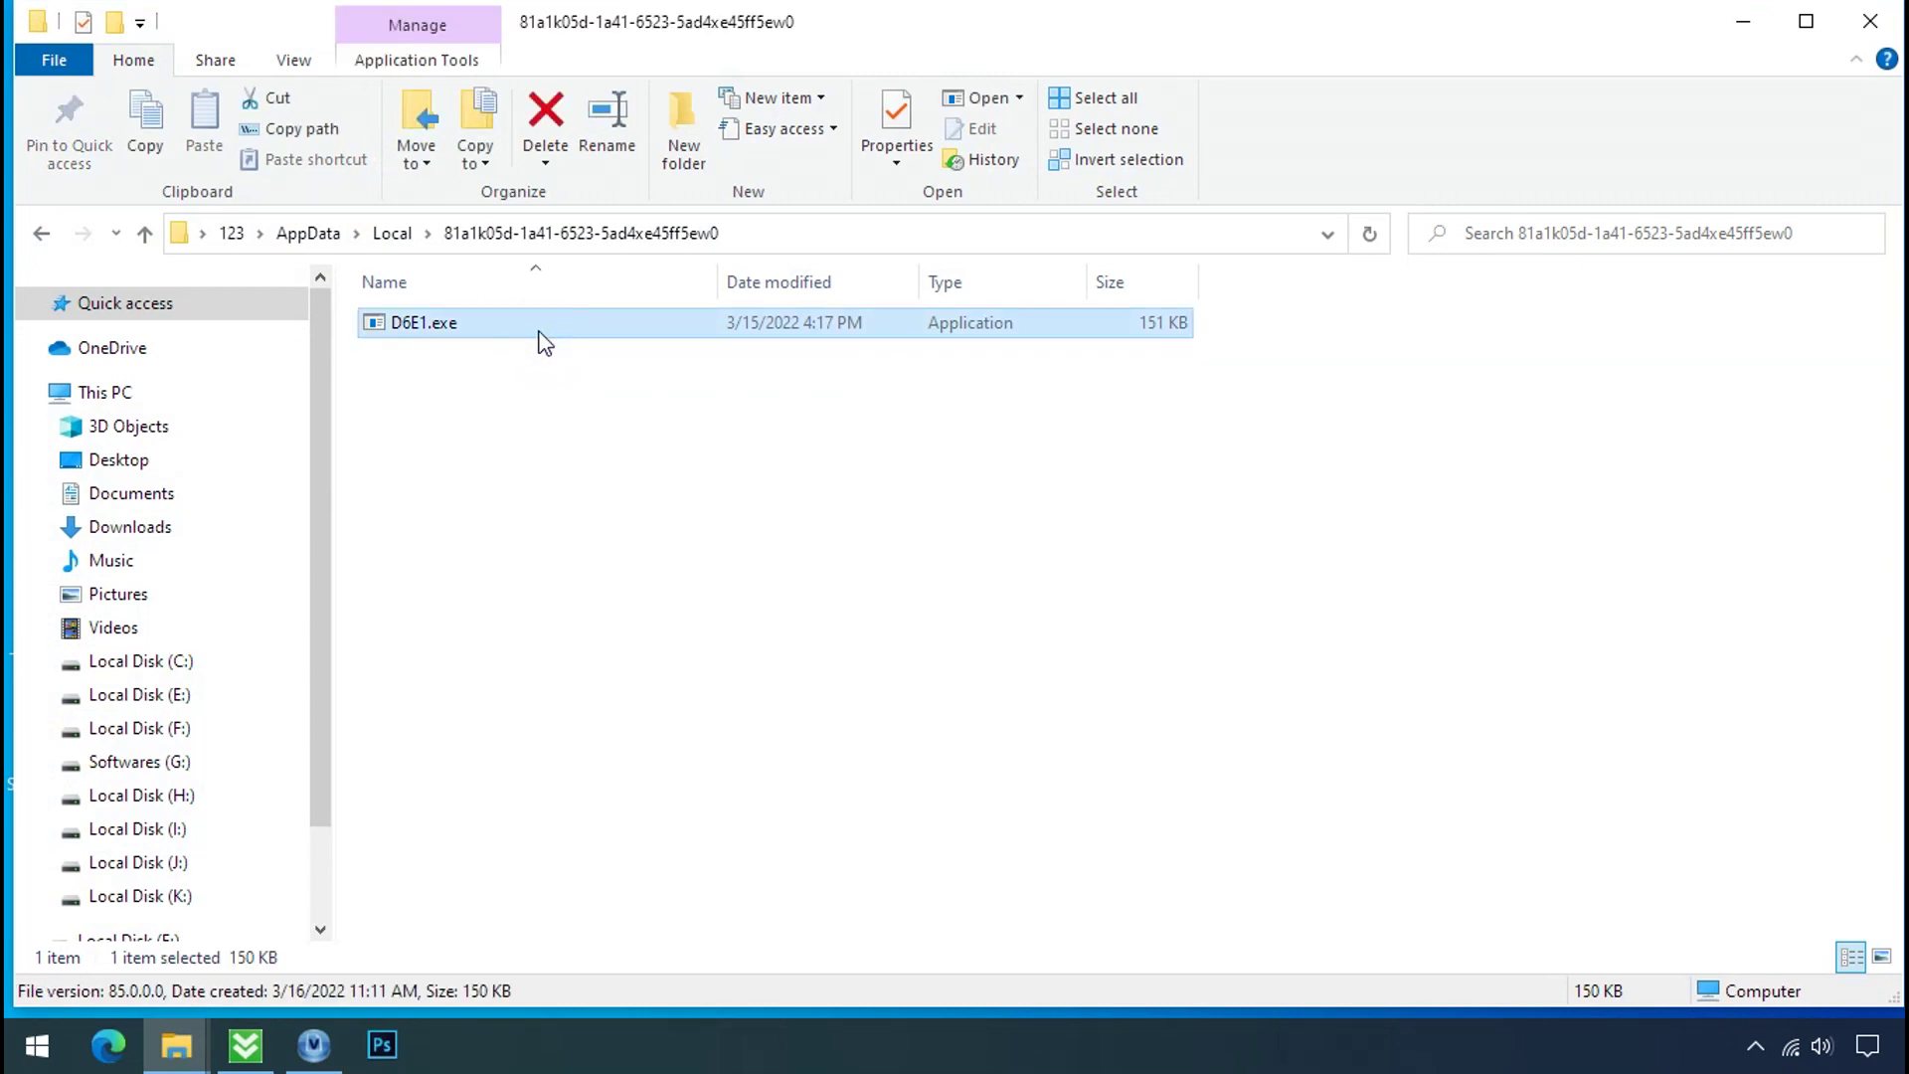
{"action": "right_click", "coordinate": [540, 342]}
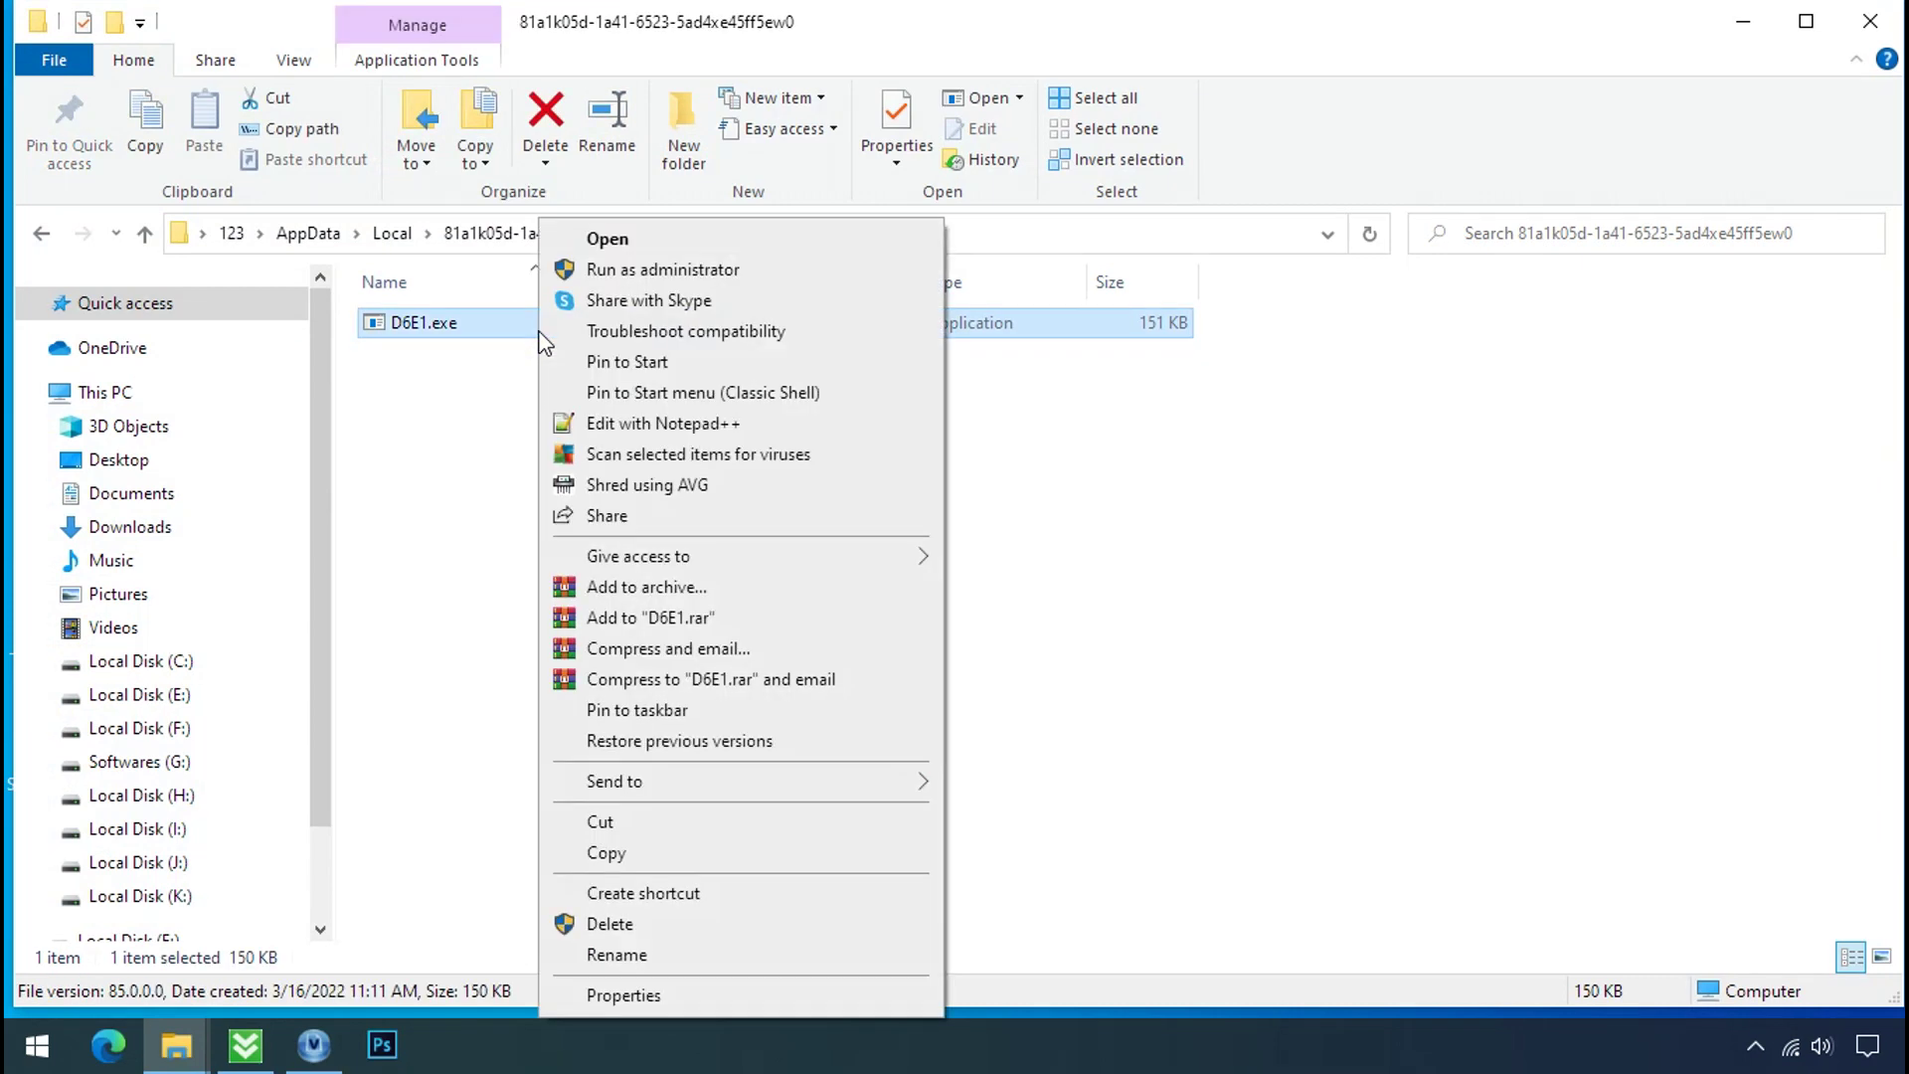
{"action": "left_click", "coordinate": [609, 926]}
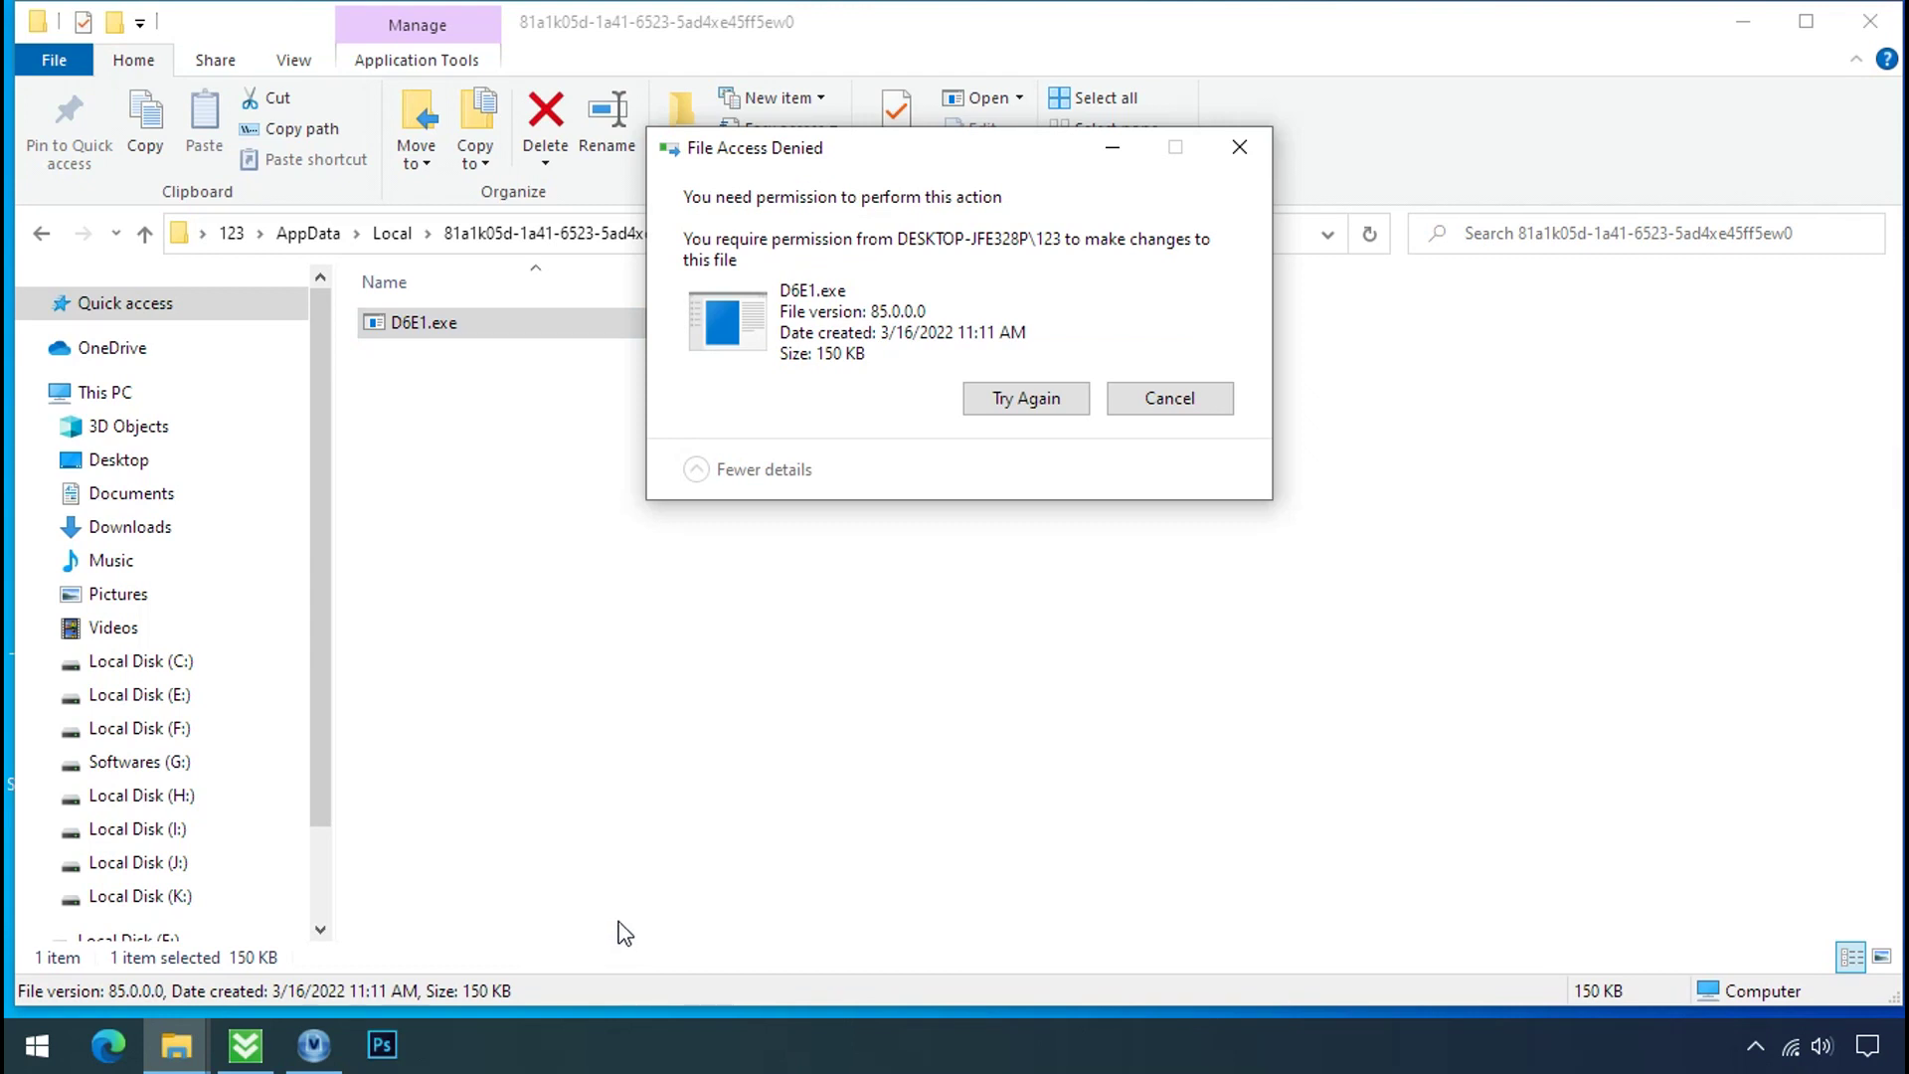
{"action": "left_click", "coordinate": [1025, 402]}
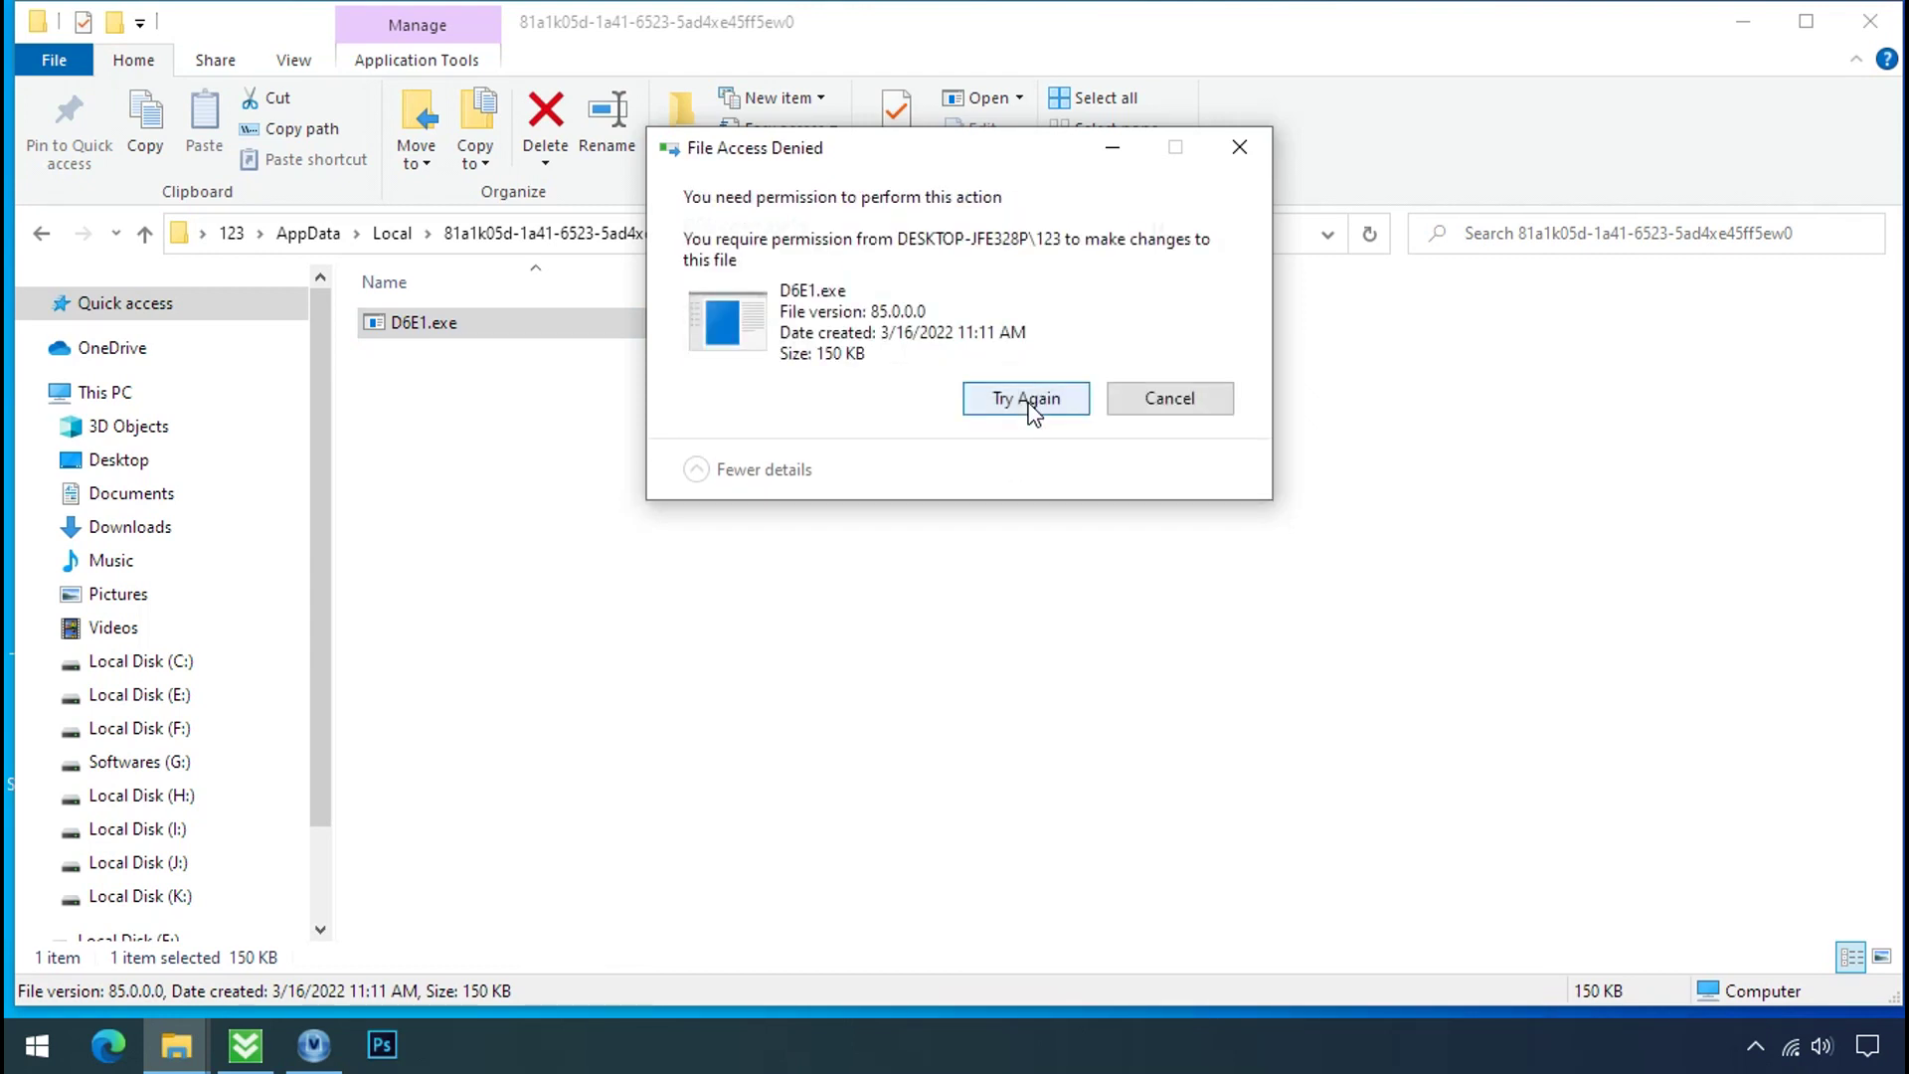
{"action": "left_click", "coordinate": [1030, 411]}
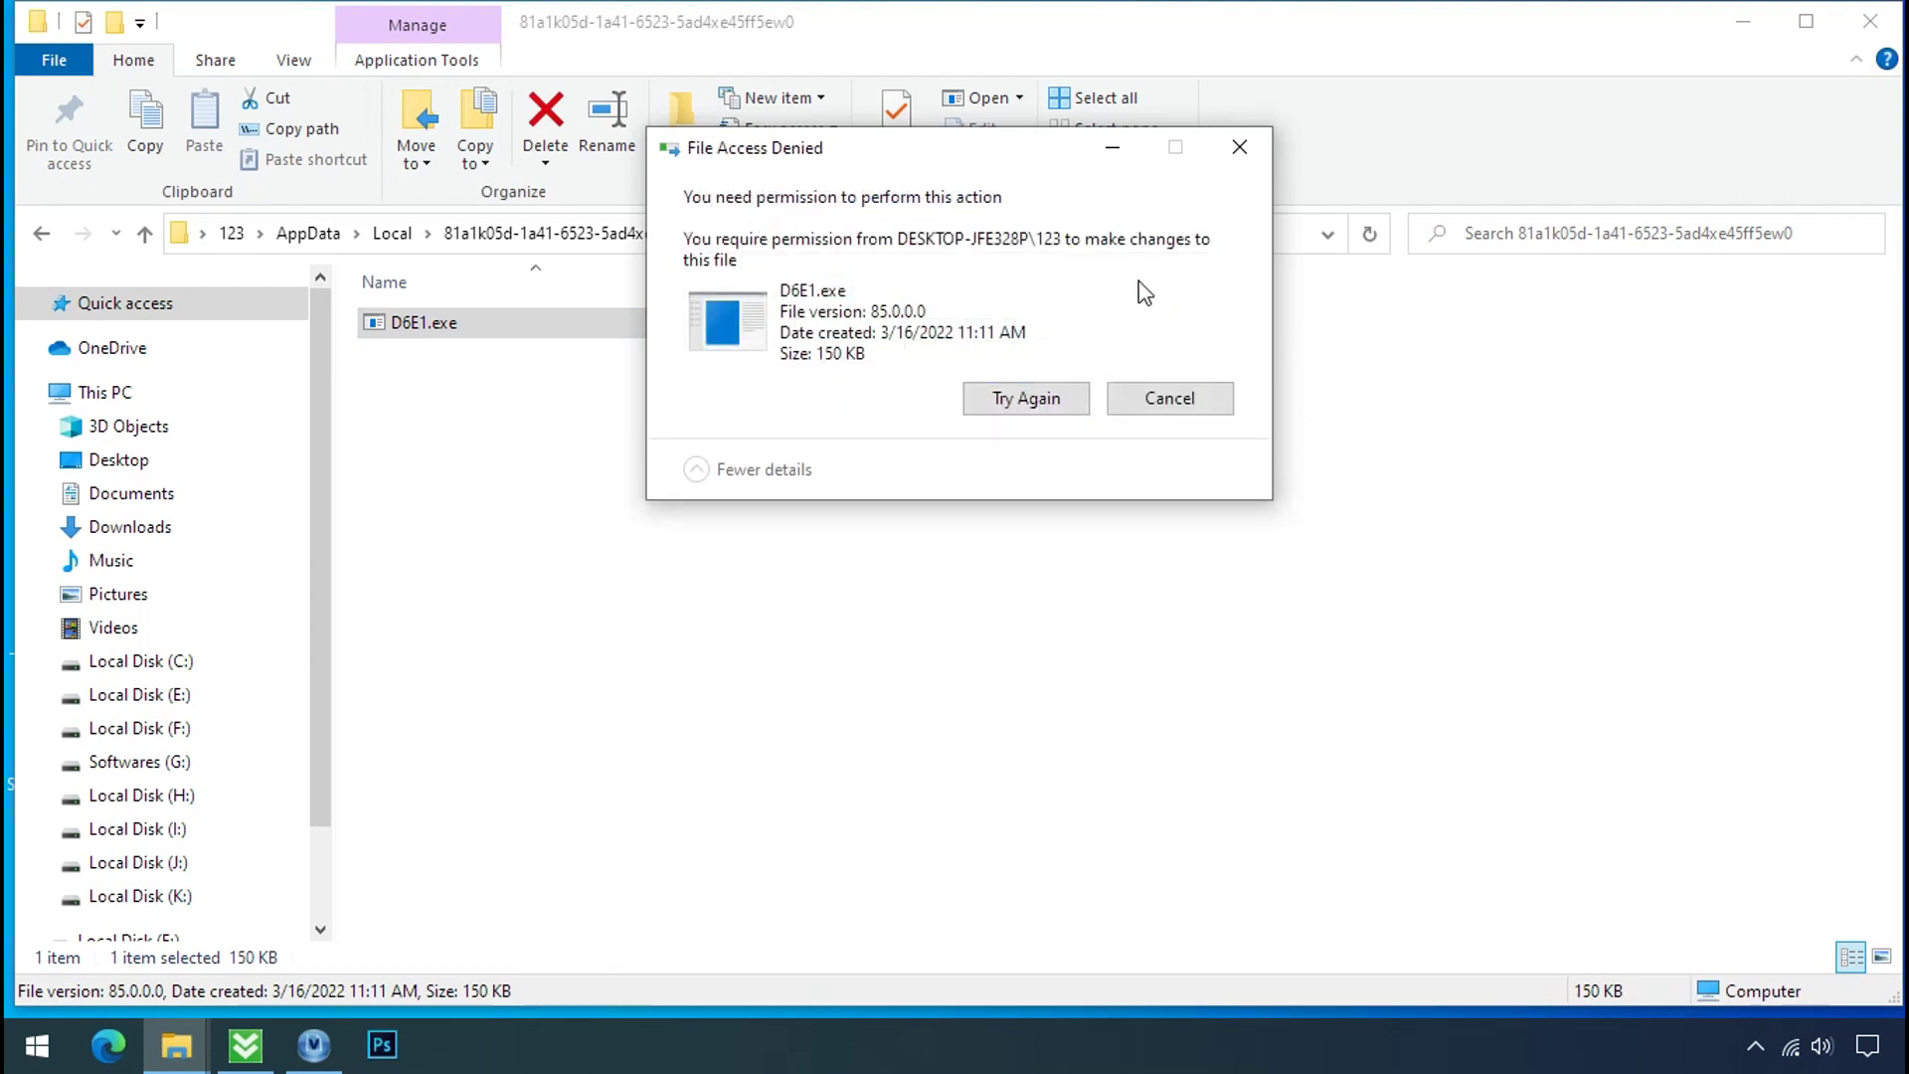
{"action": "left_click", "coordinate": [1237, 148]}
{"action": "right_click", "coordinate": [732, 332]}
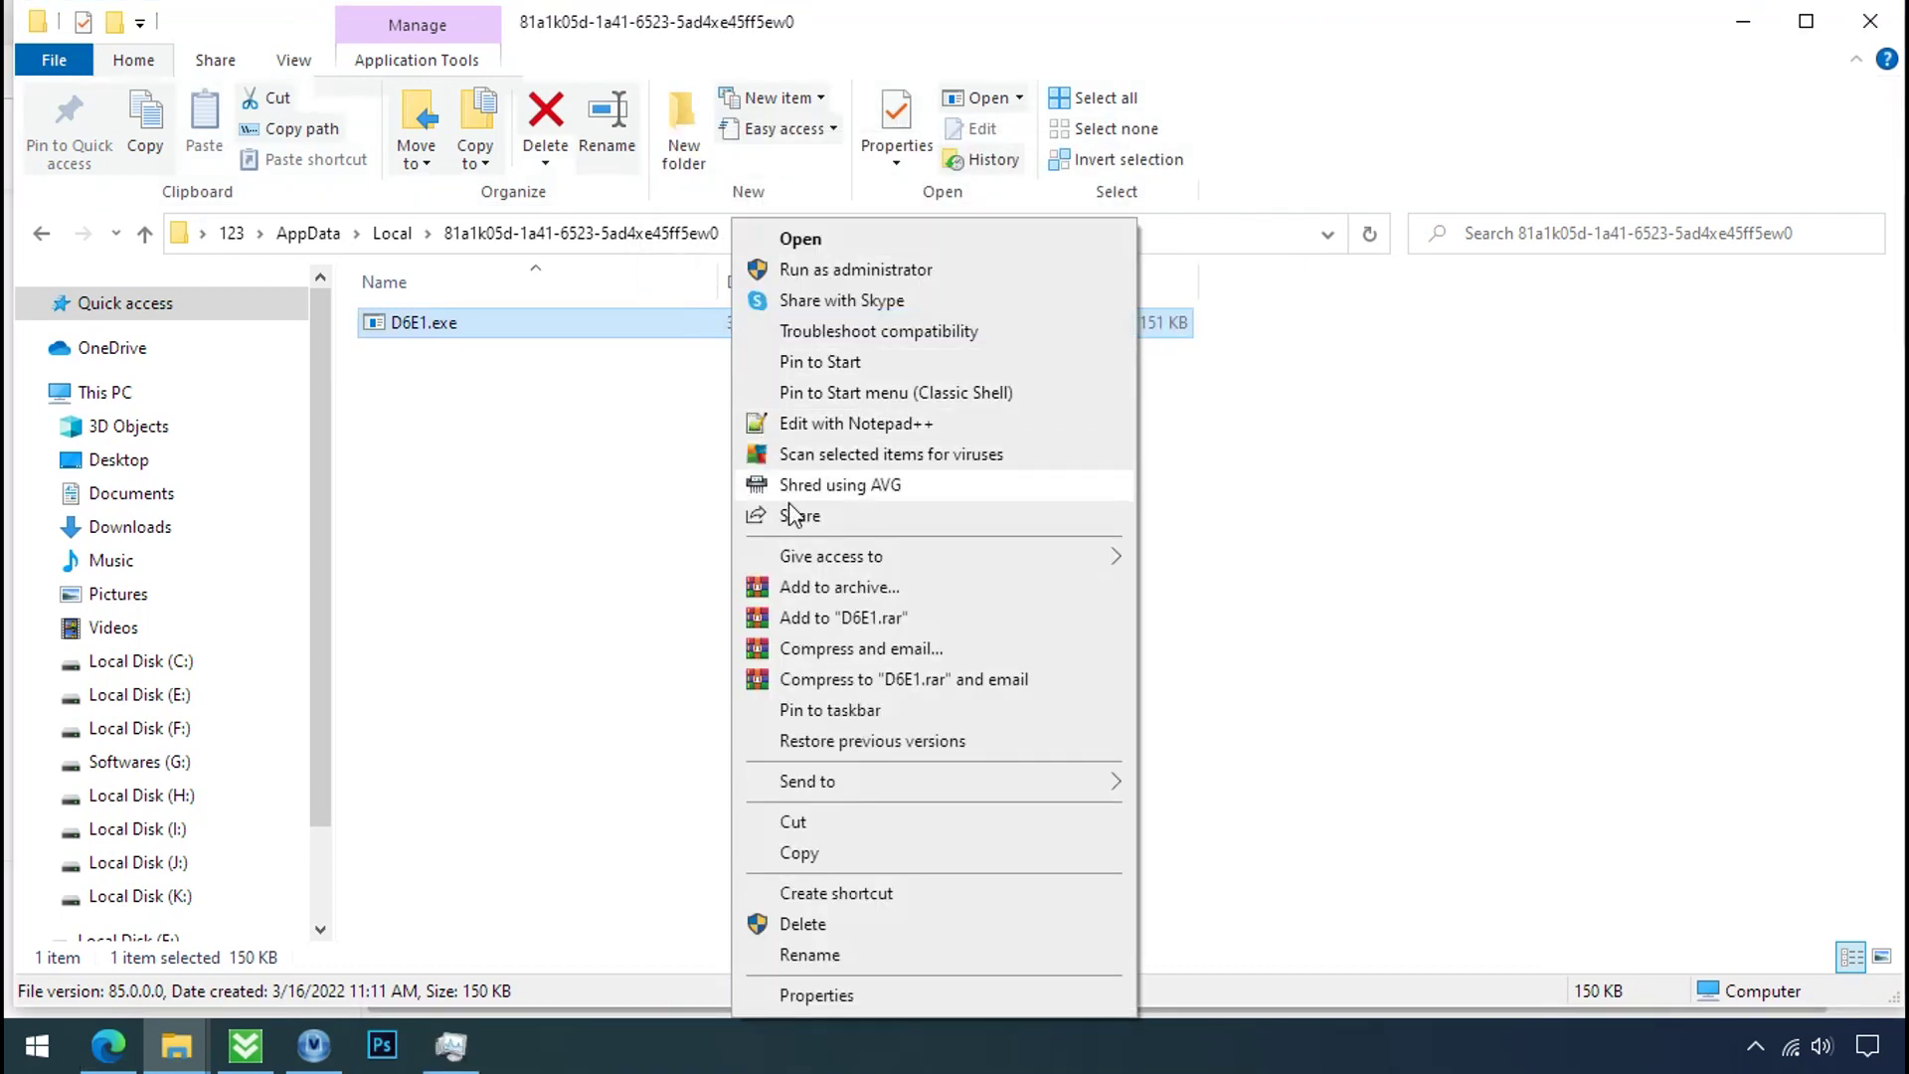
- In D6E1.exe's advanced security settings, convert inherited permissions and remove the Everyone Deny entry
{"action": "left_click", "coordinate": [820, 995]}
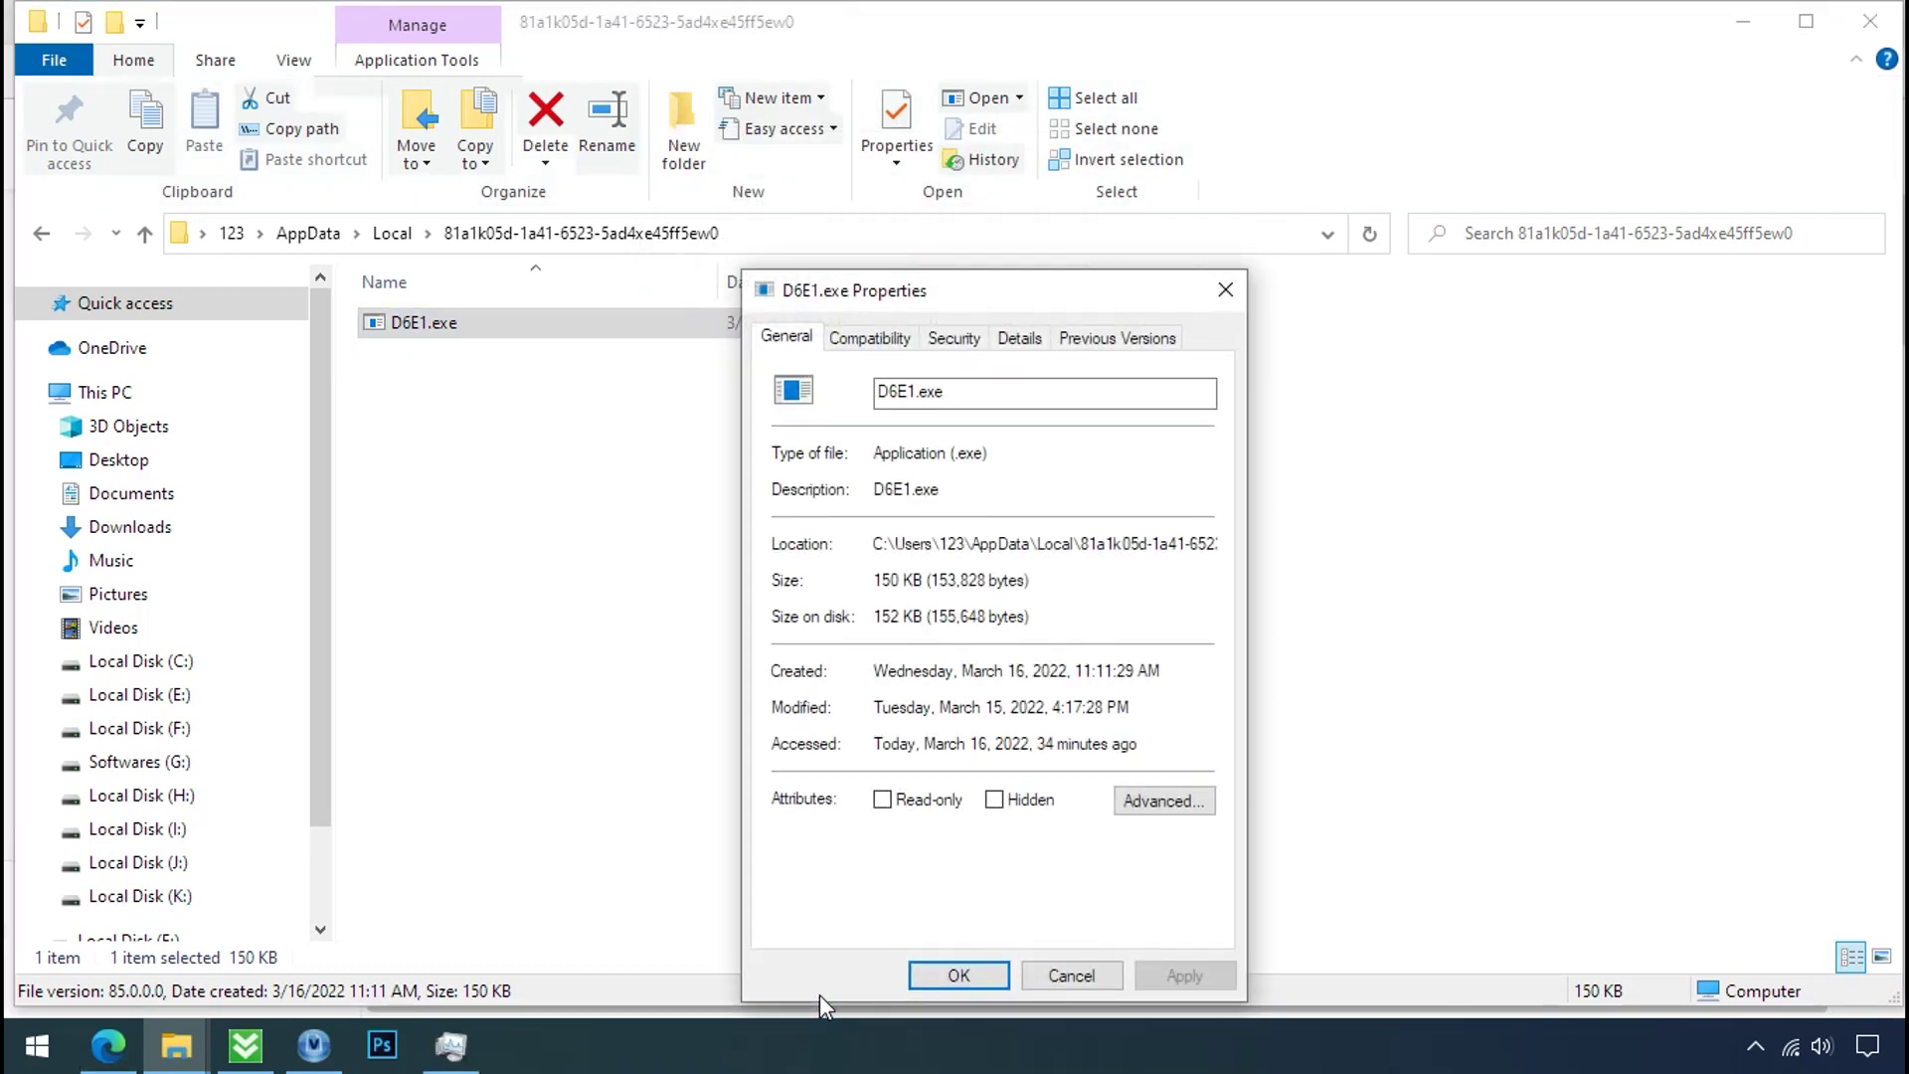
{"action": "left_click", "coordinate": [939, 340]}
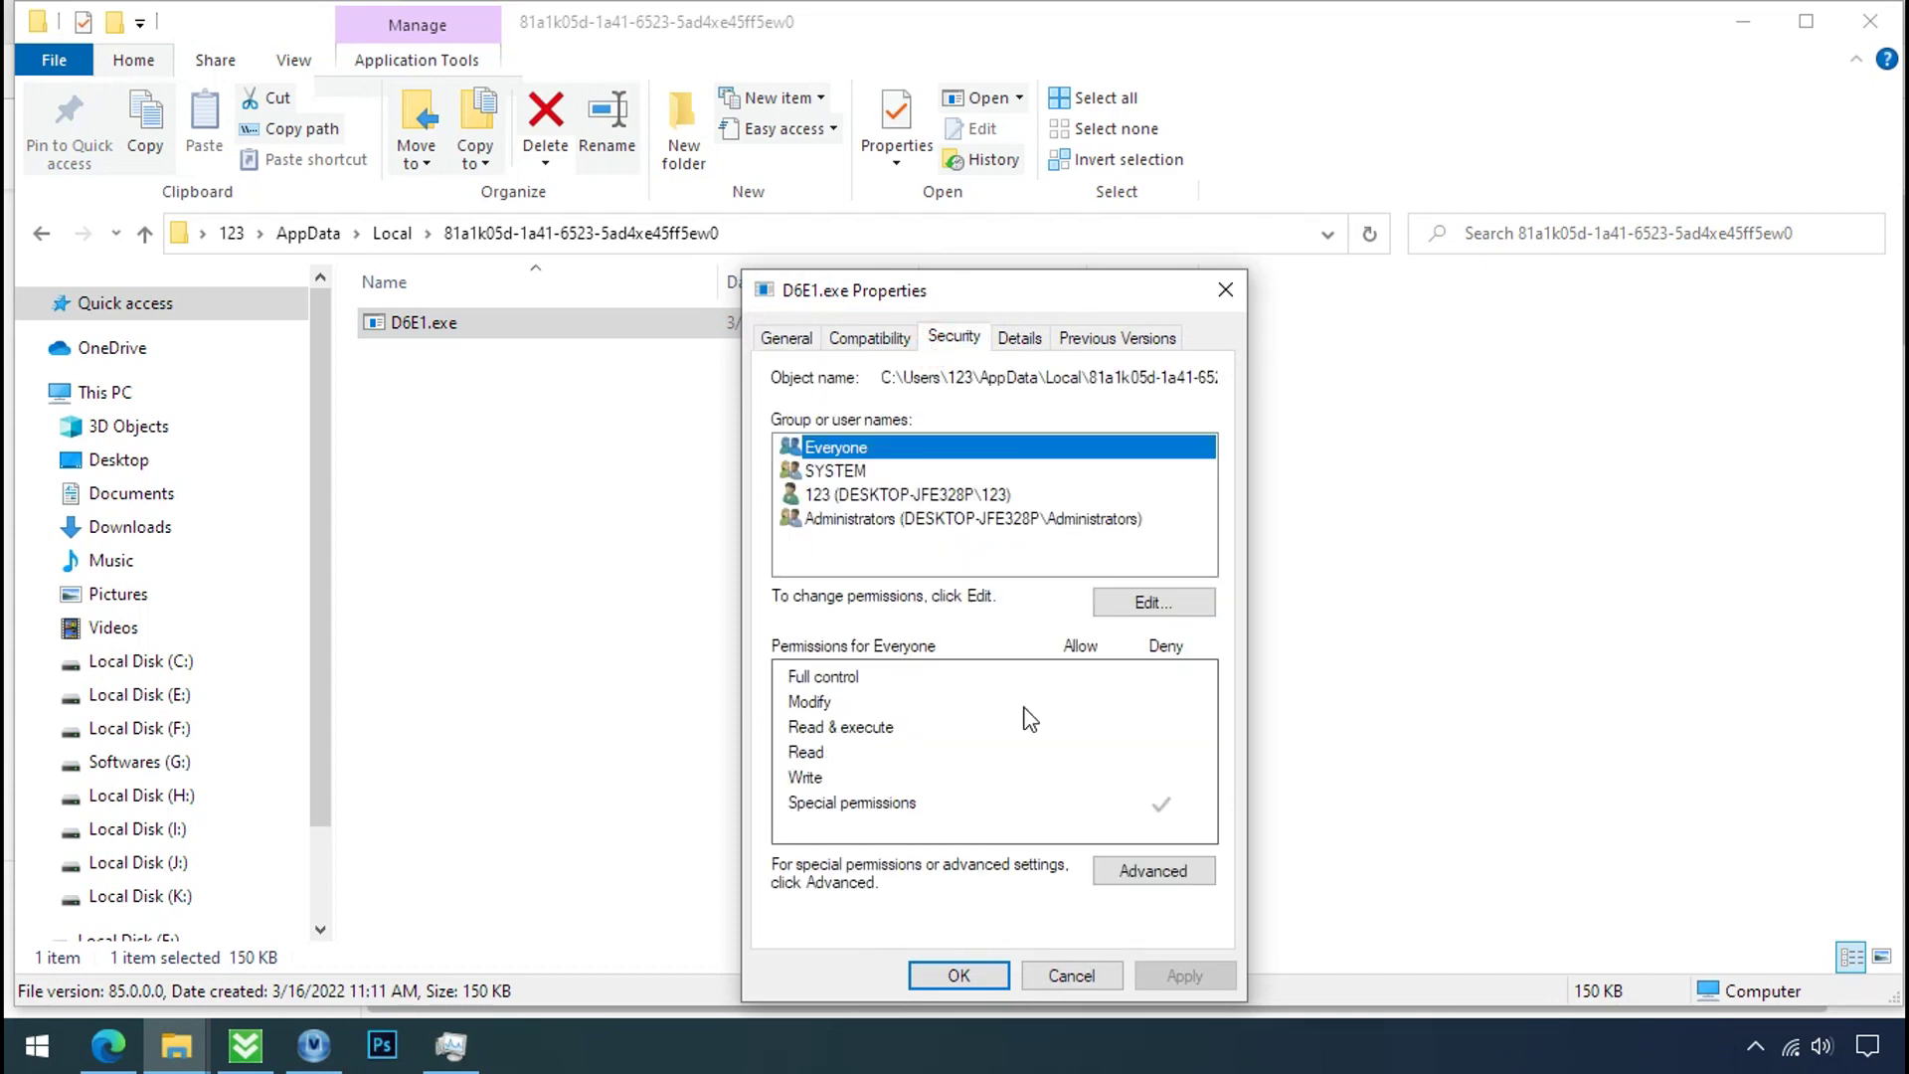
{"action": "left_click", "coordinate": [1133, 882]}
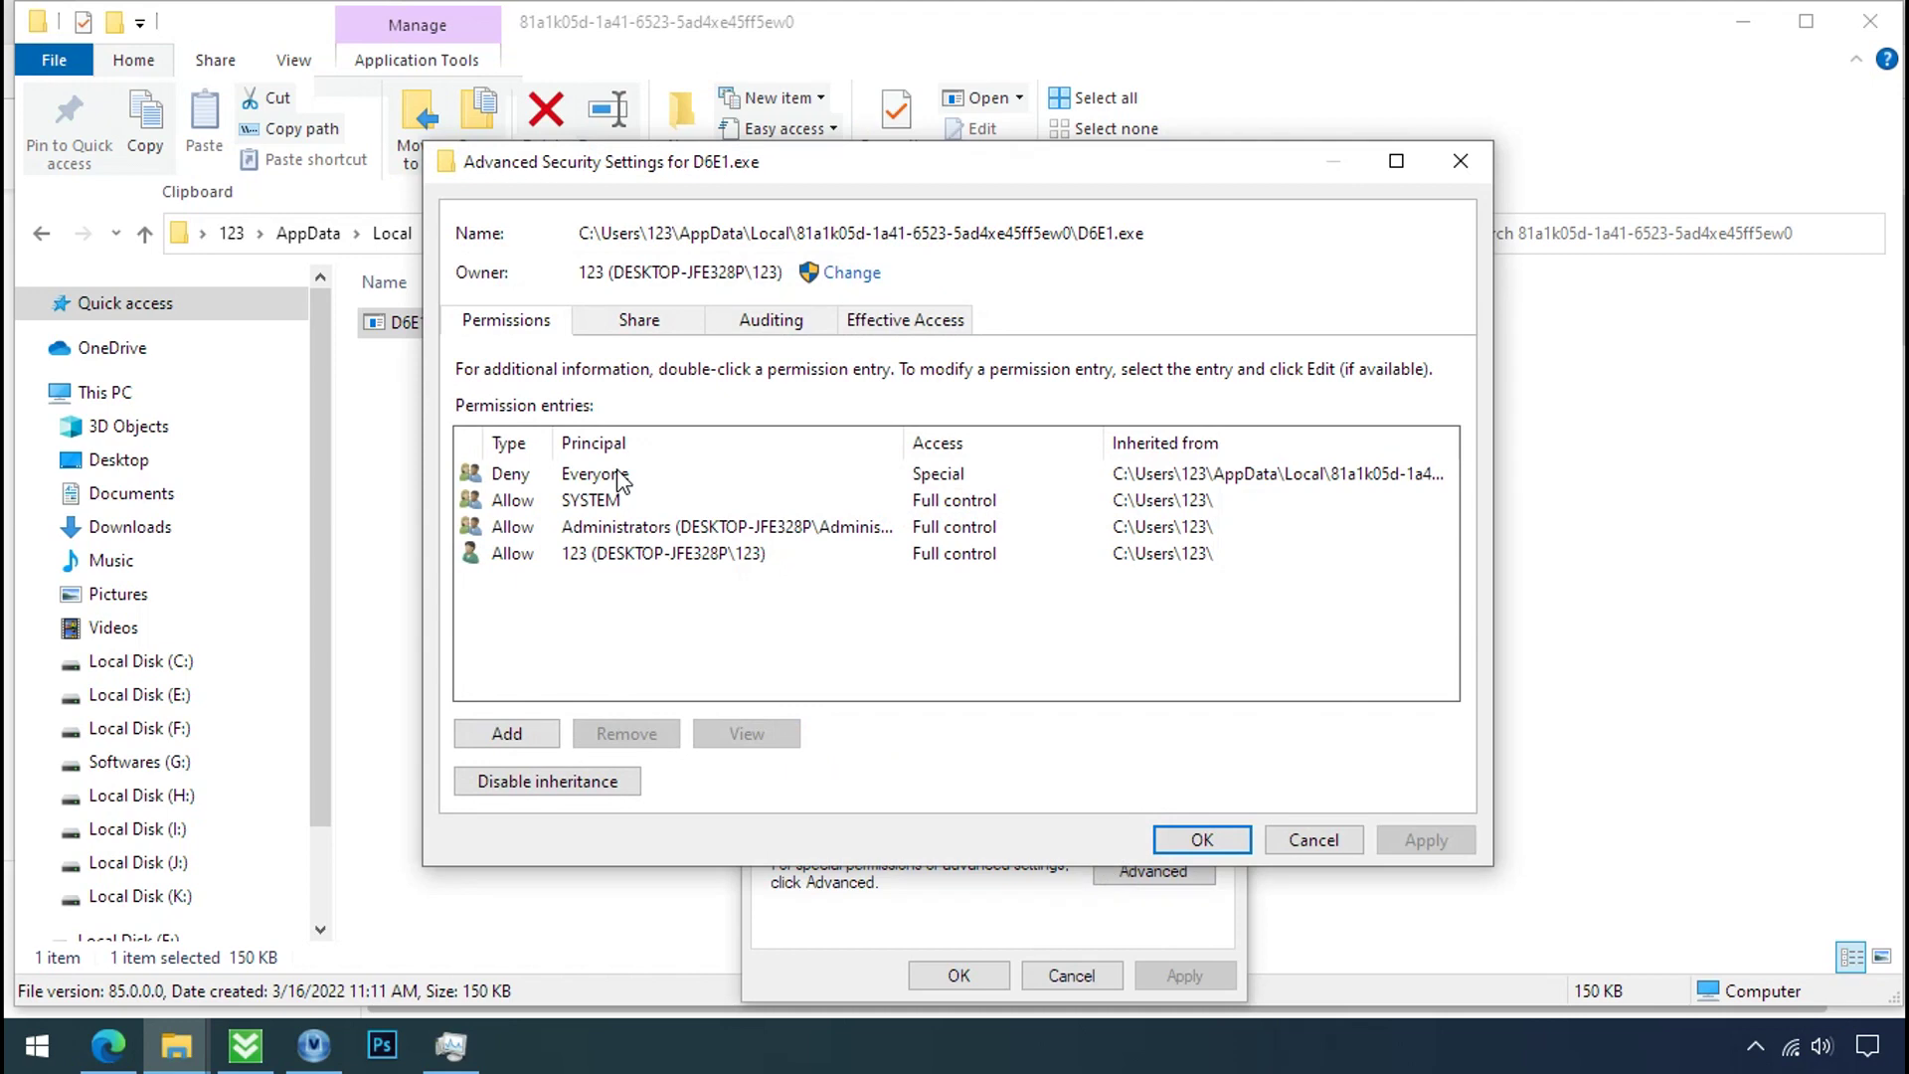
{"action": "left_click", "coordinate": [622, 478]}
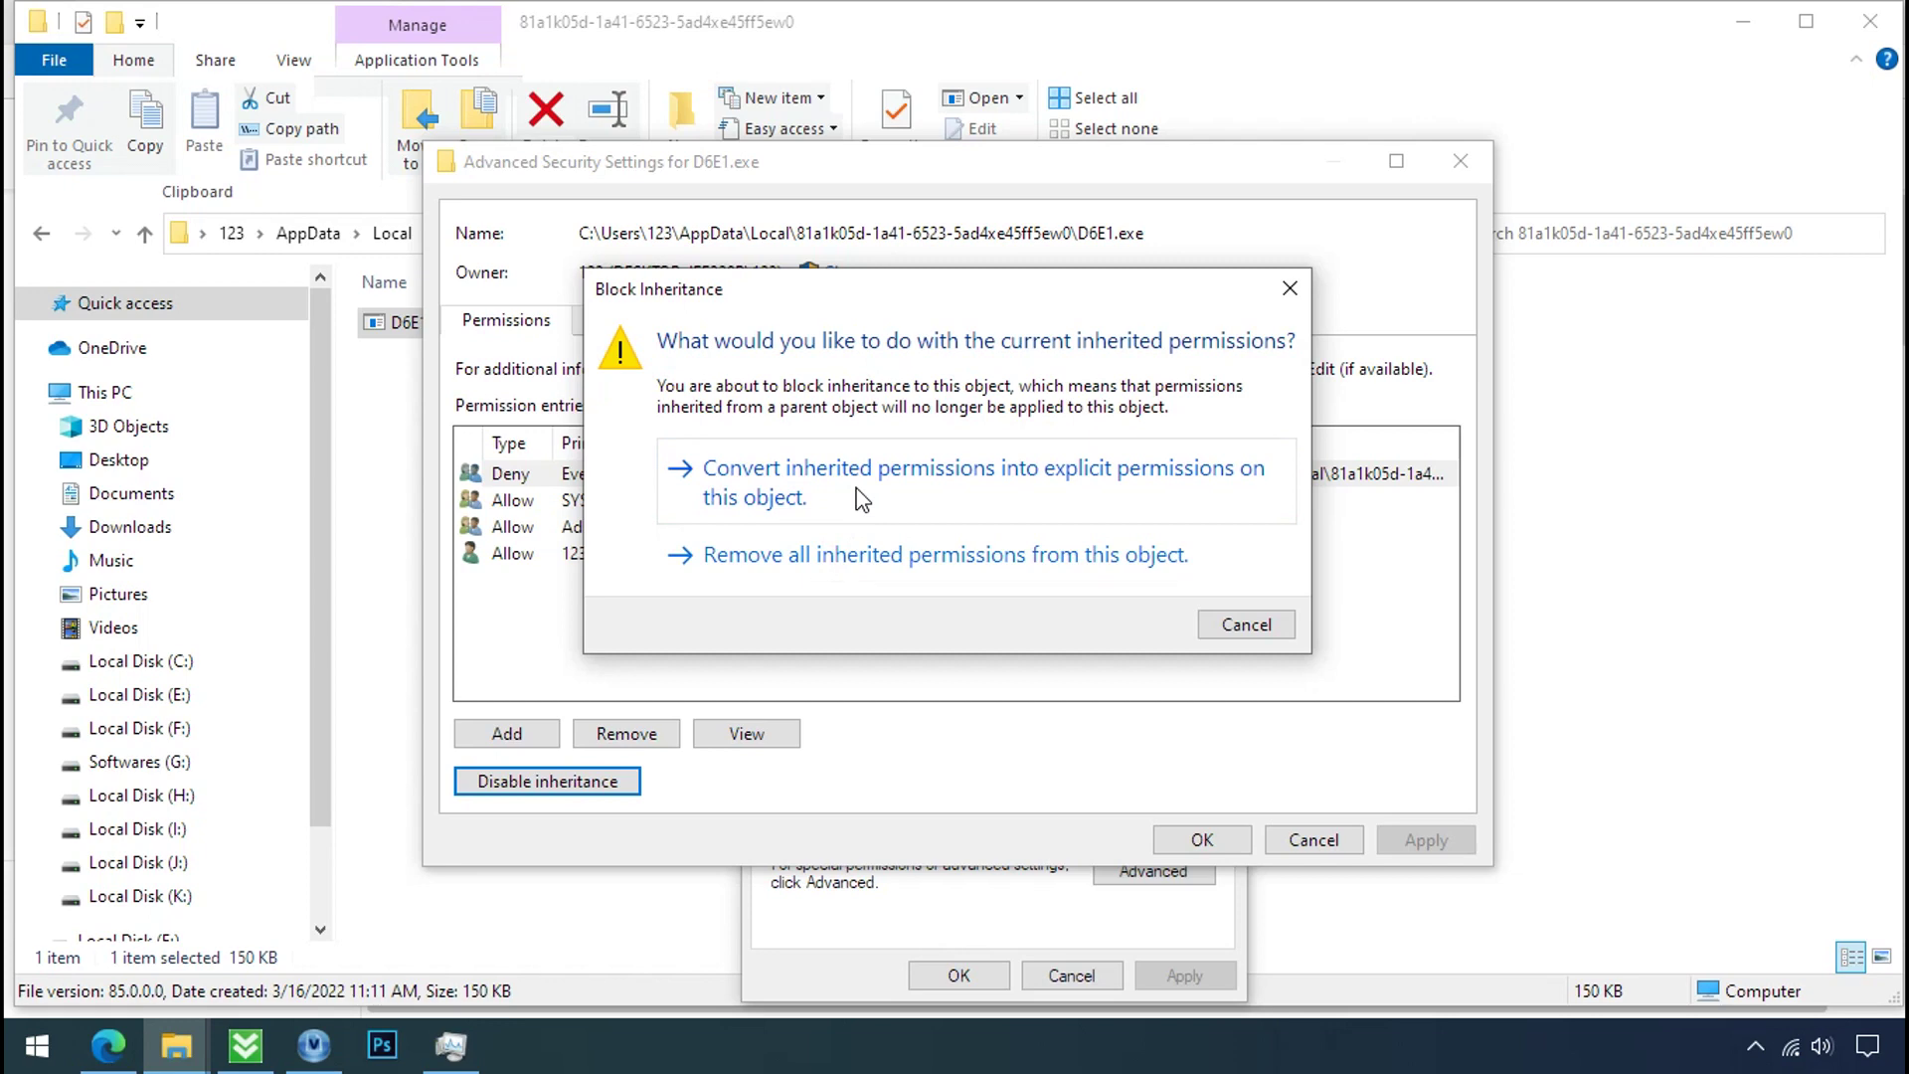
{"action": "left_click", "coordinate": [862, 499]}
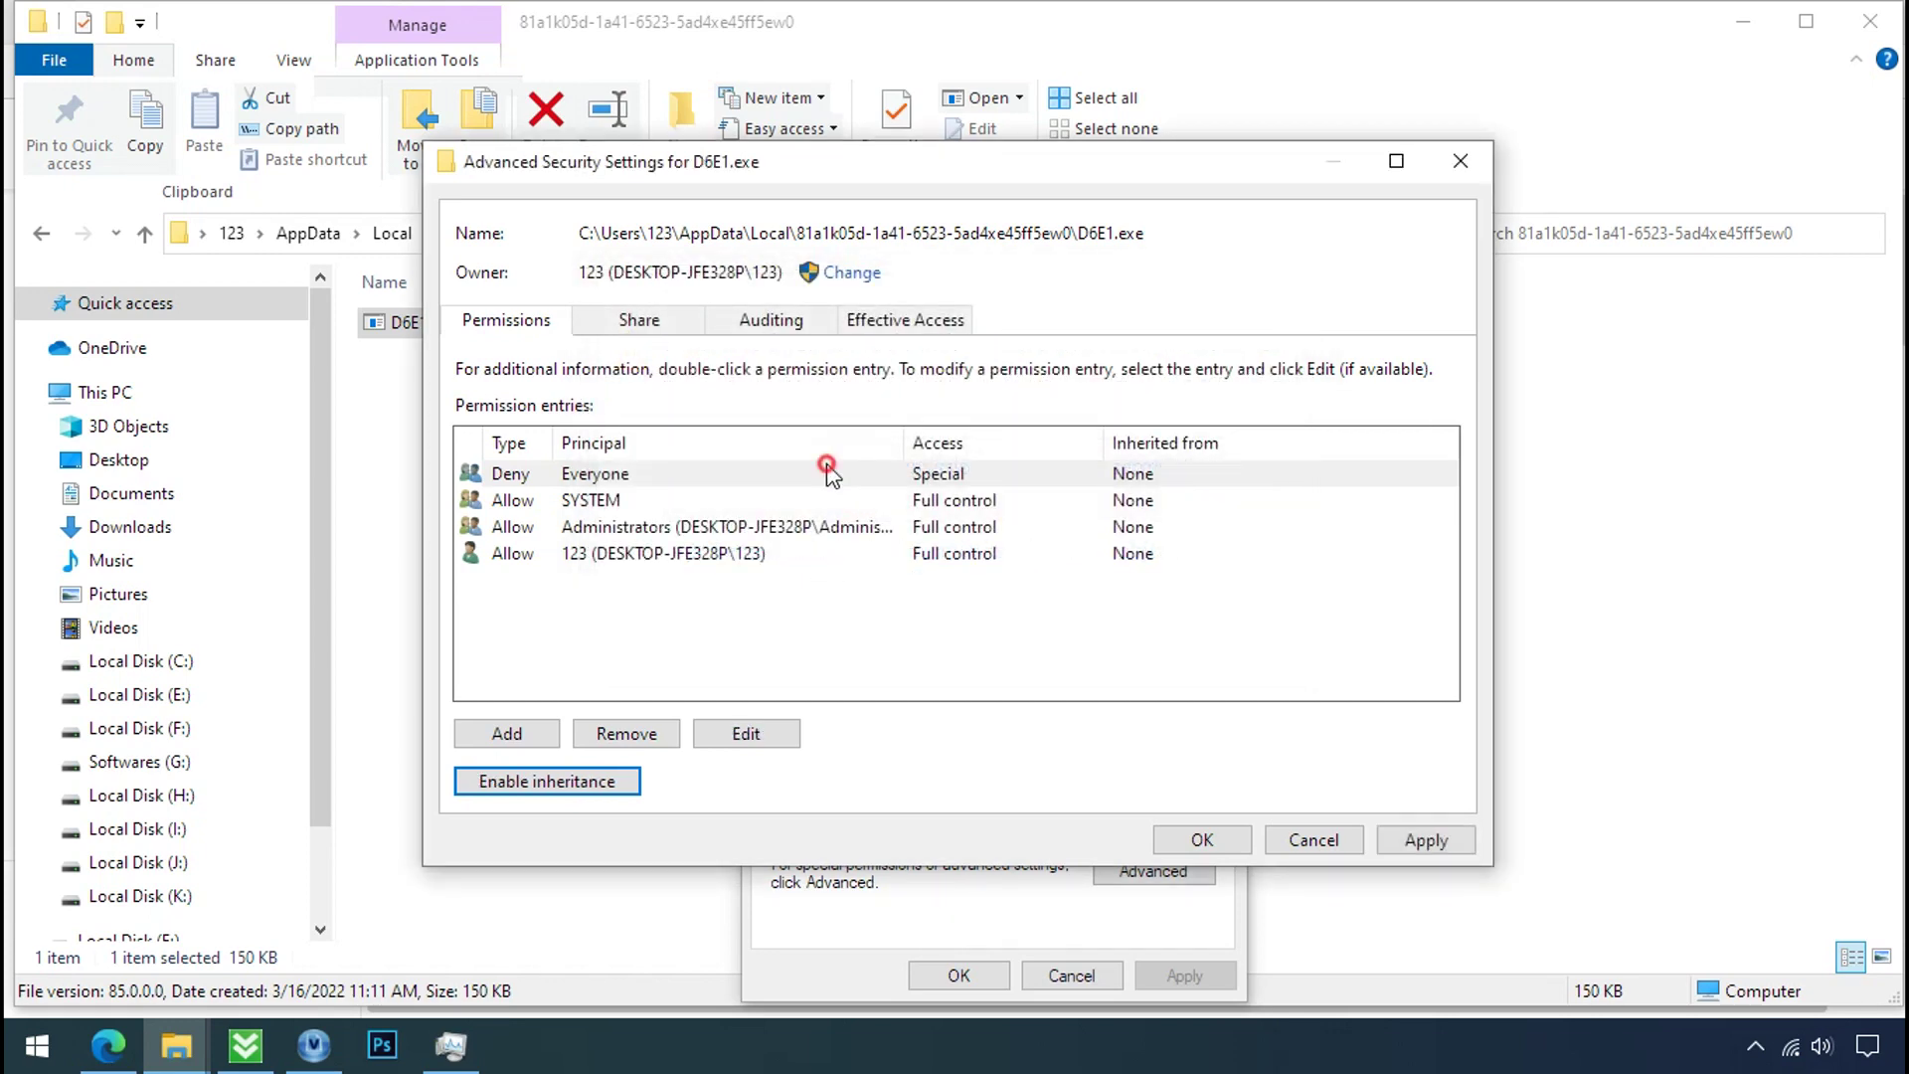
{"action": "left_click", "coordinate": [825, 464]}
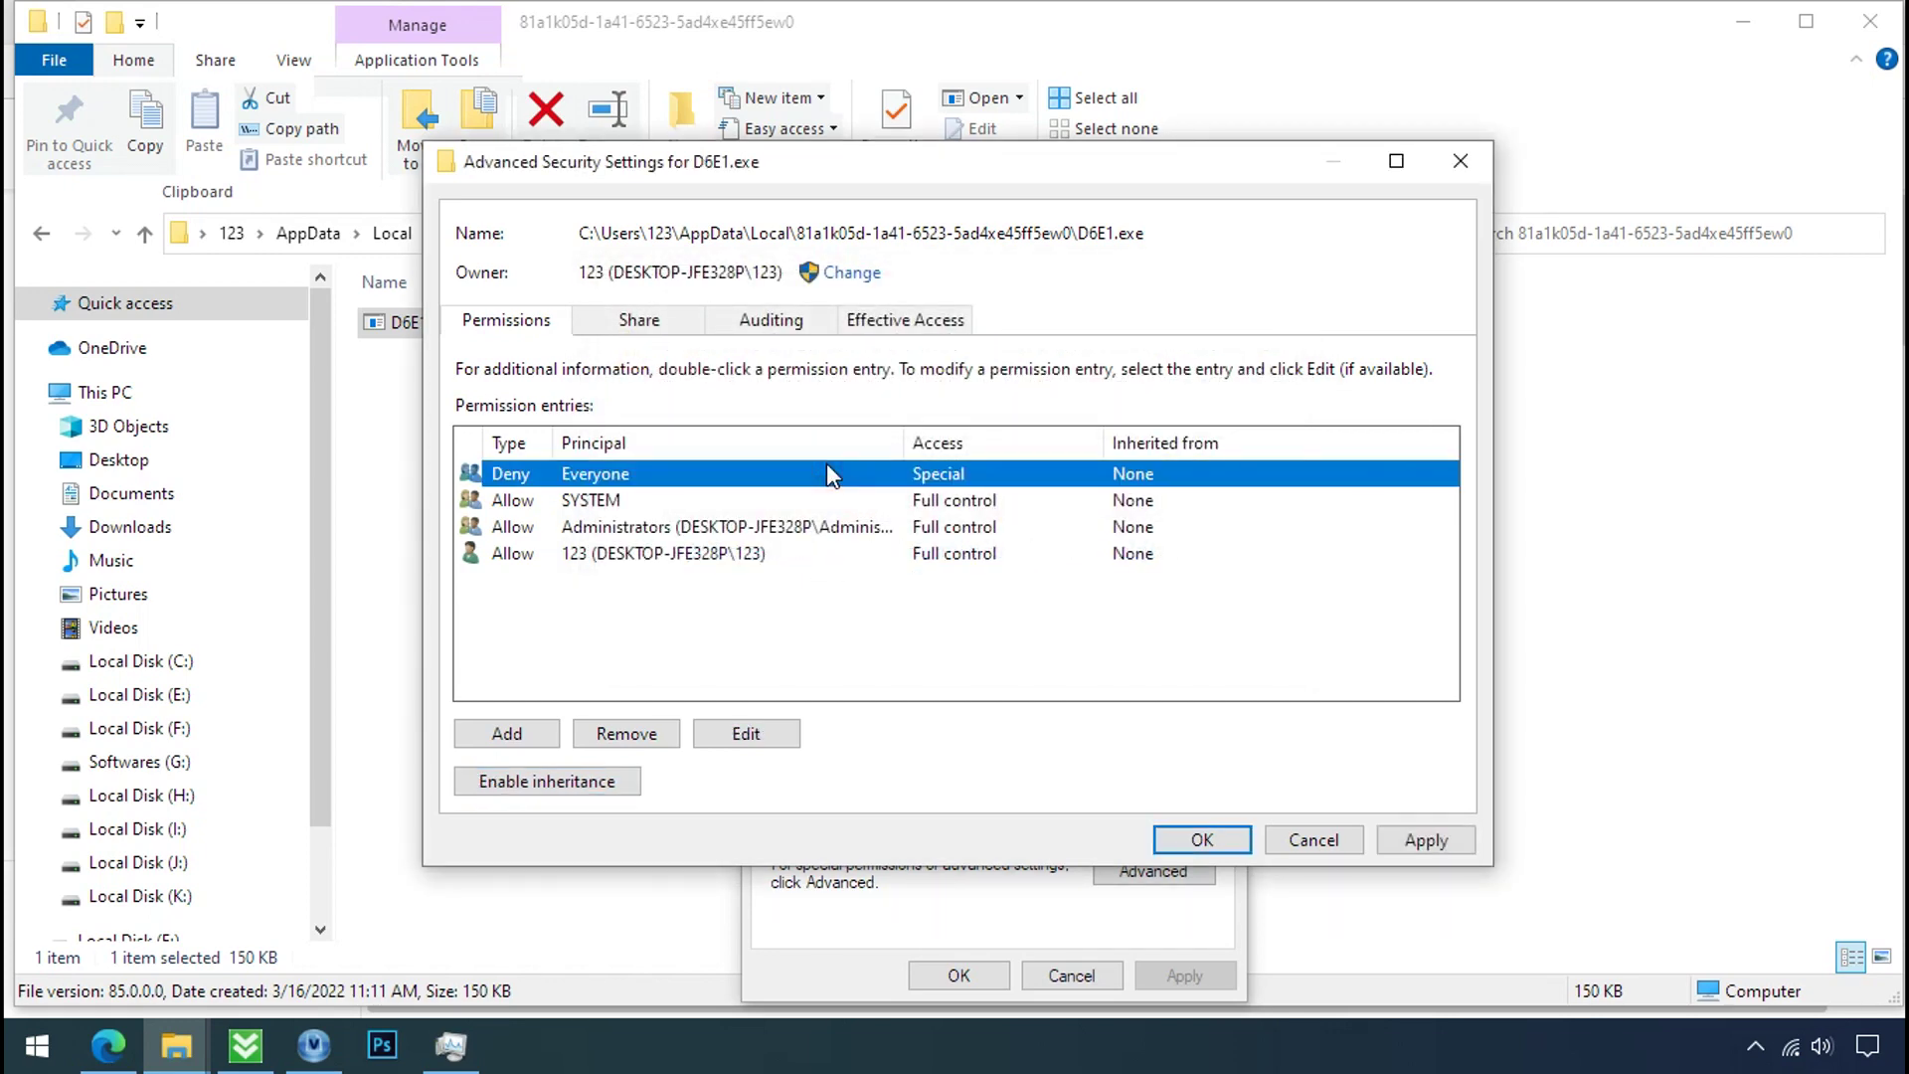
{"action": "left_click", "coordinate": [626, 735]}
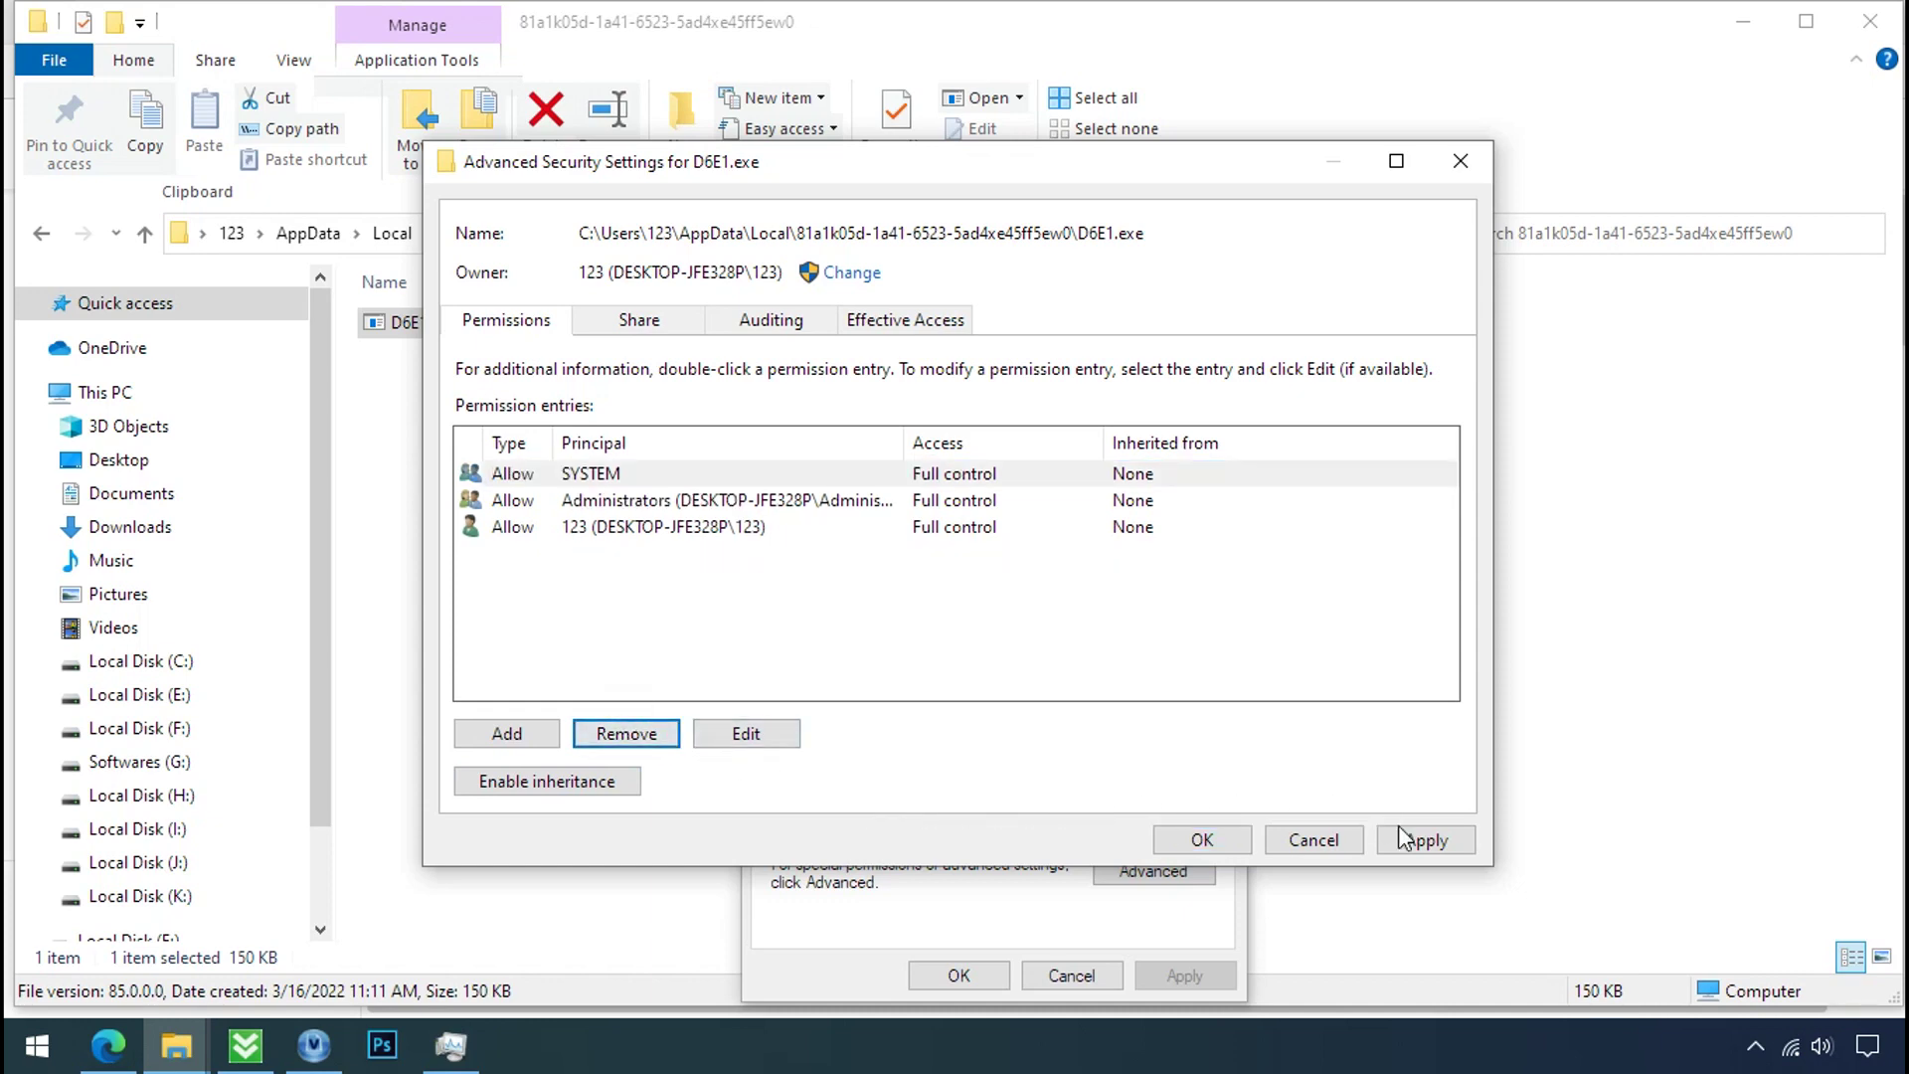
{"action": "left_click", "coordinate": [1238, 843]}
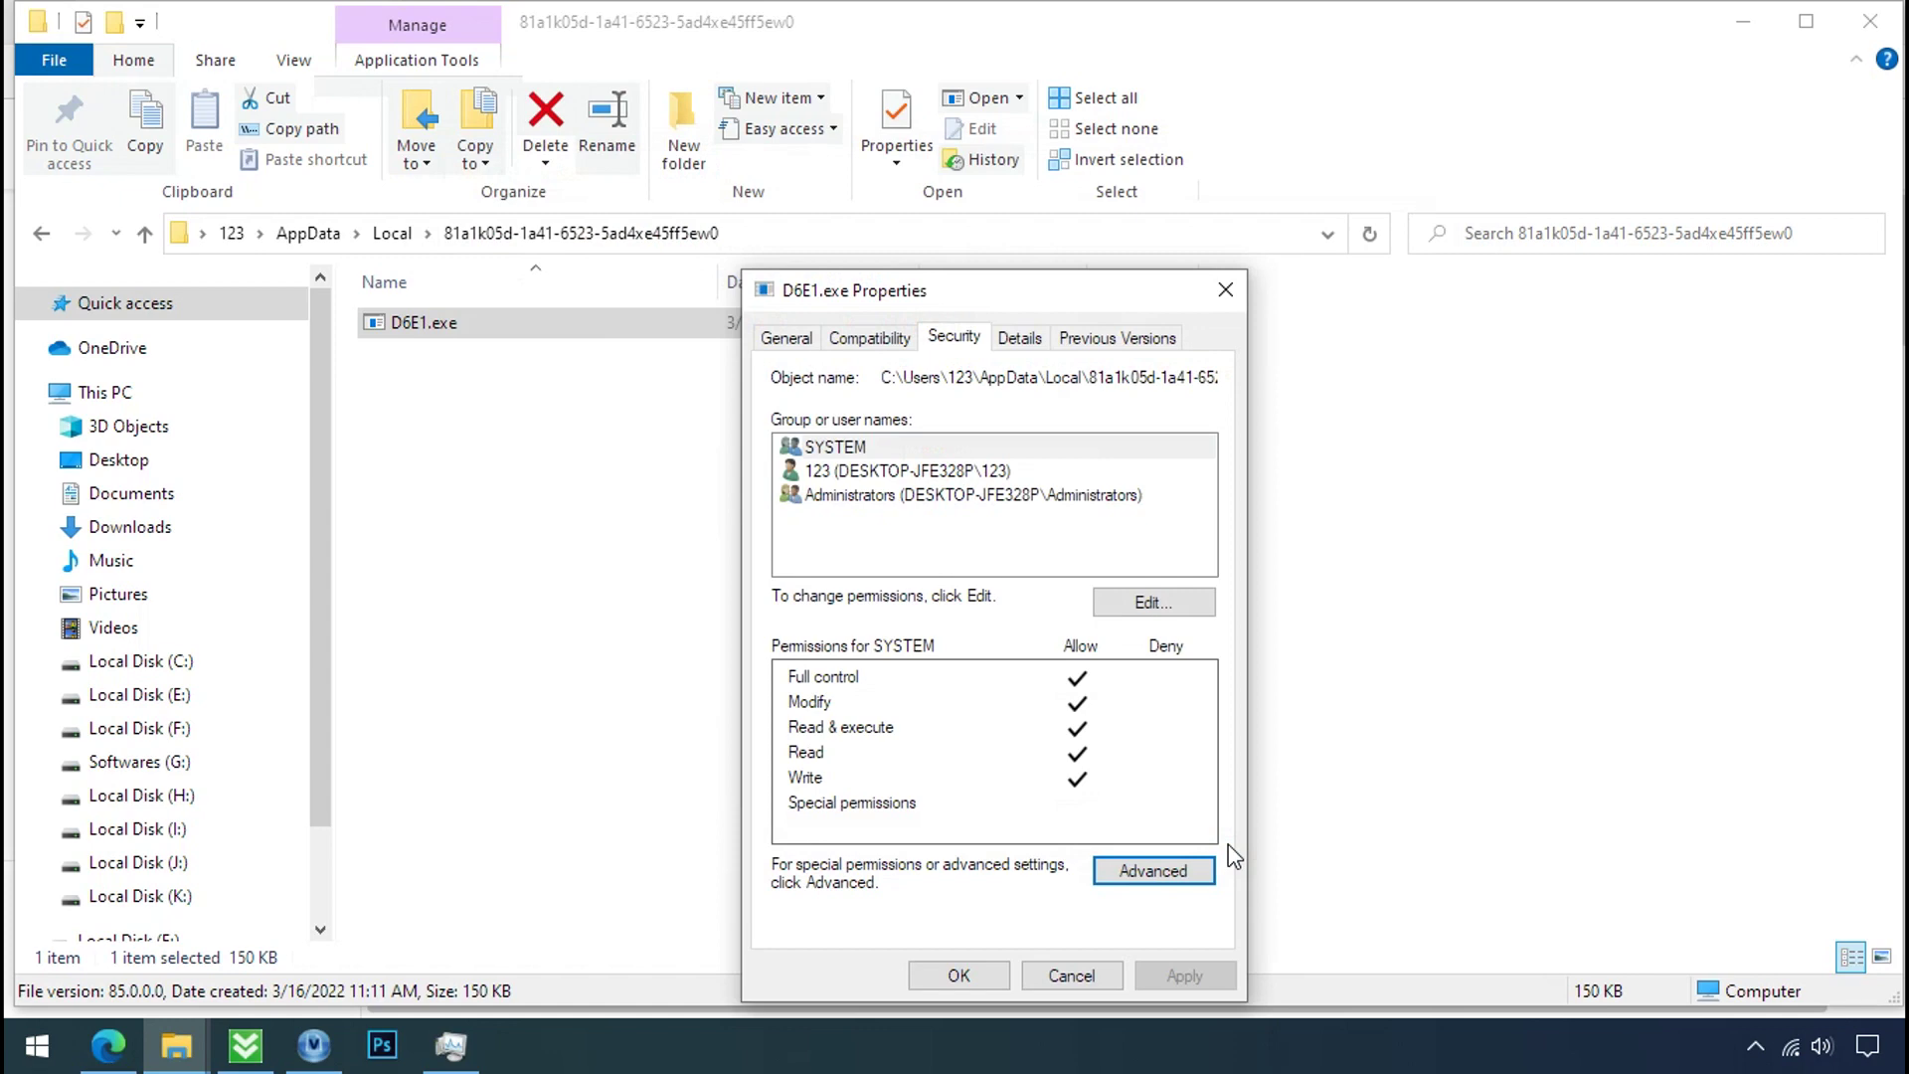
{"action": "left_click", "coordinate": [959, 976]}
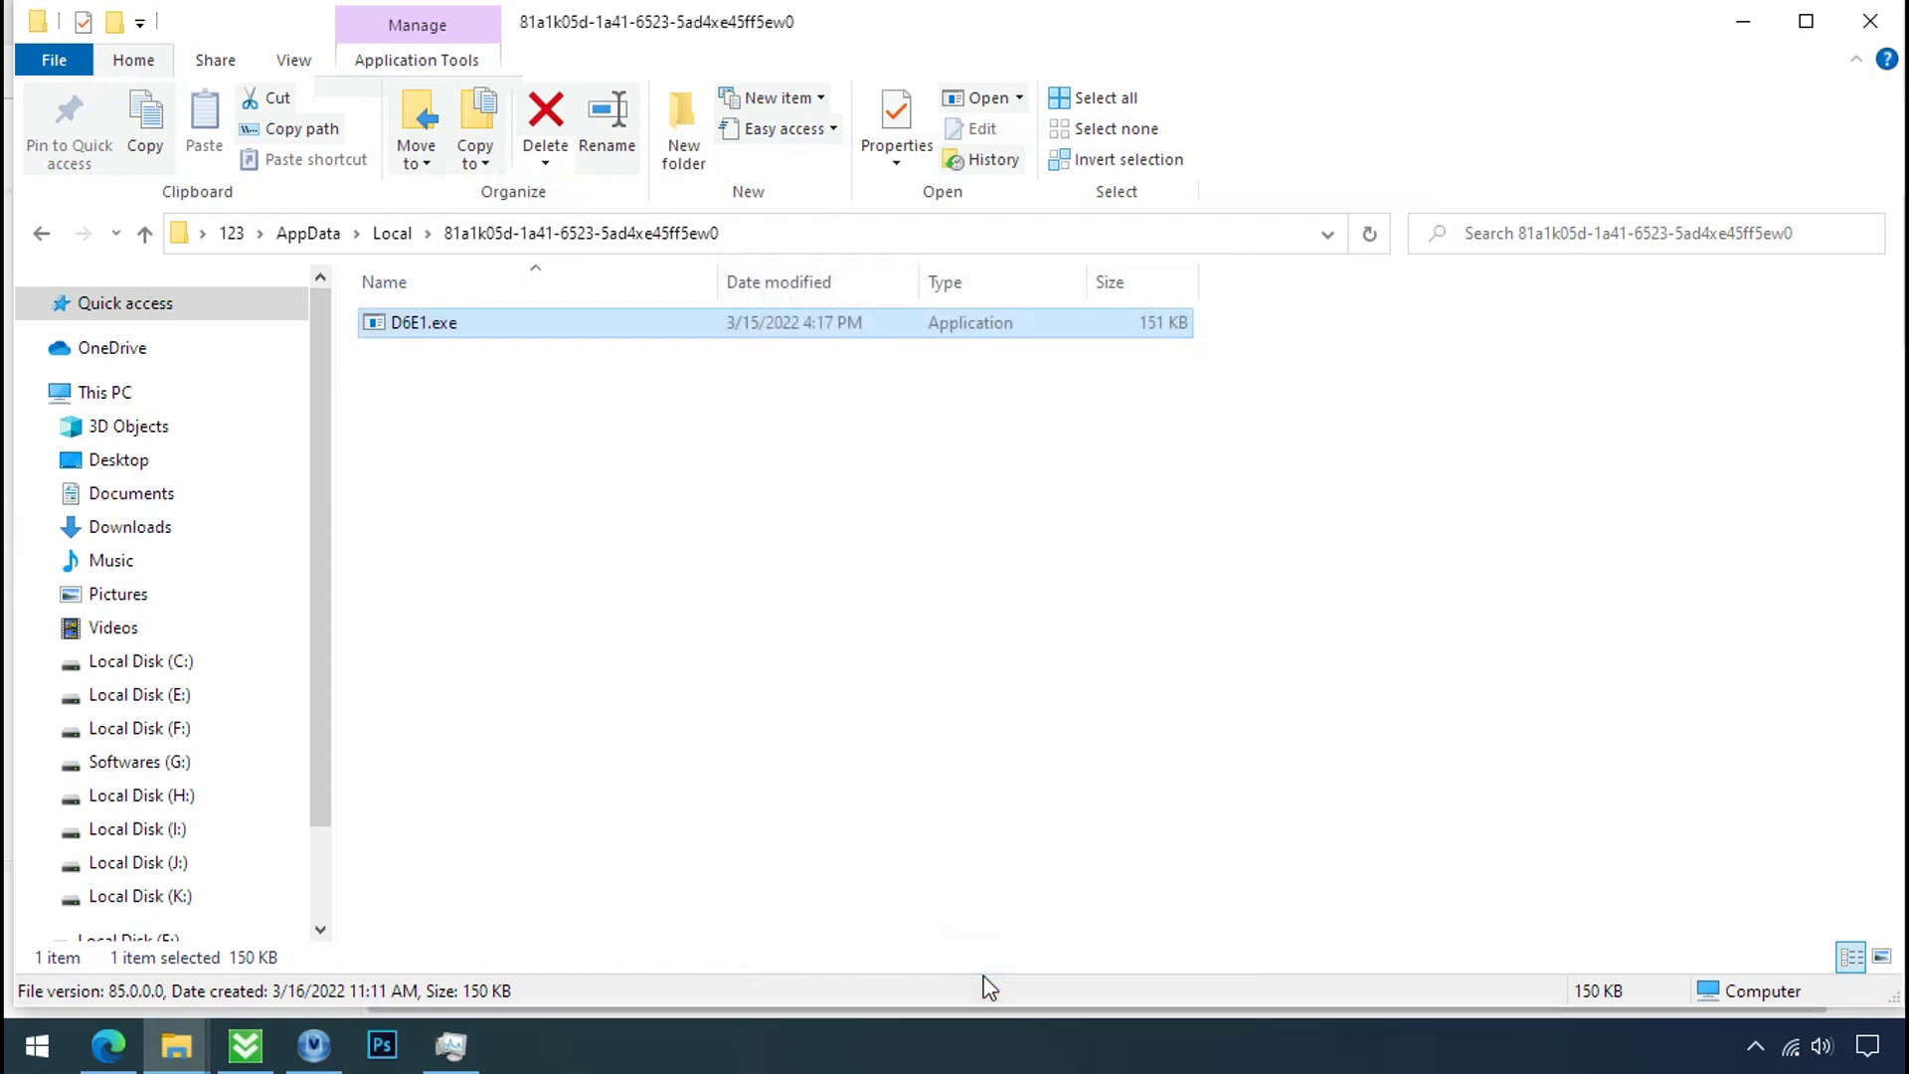
- Delete D6E1.exe from its AppData\Local subfolder, leaving the folder empty
{"action": "right_click", "coordinate": [455, 324]}
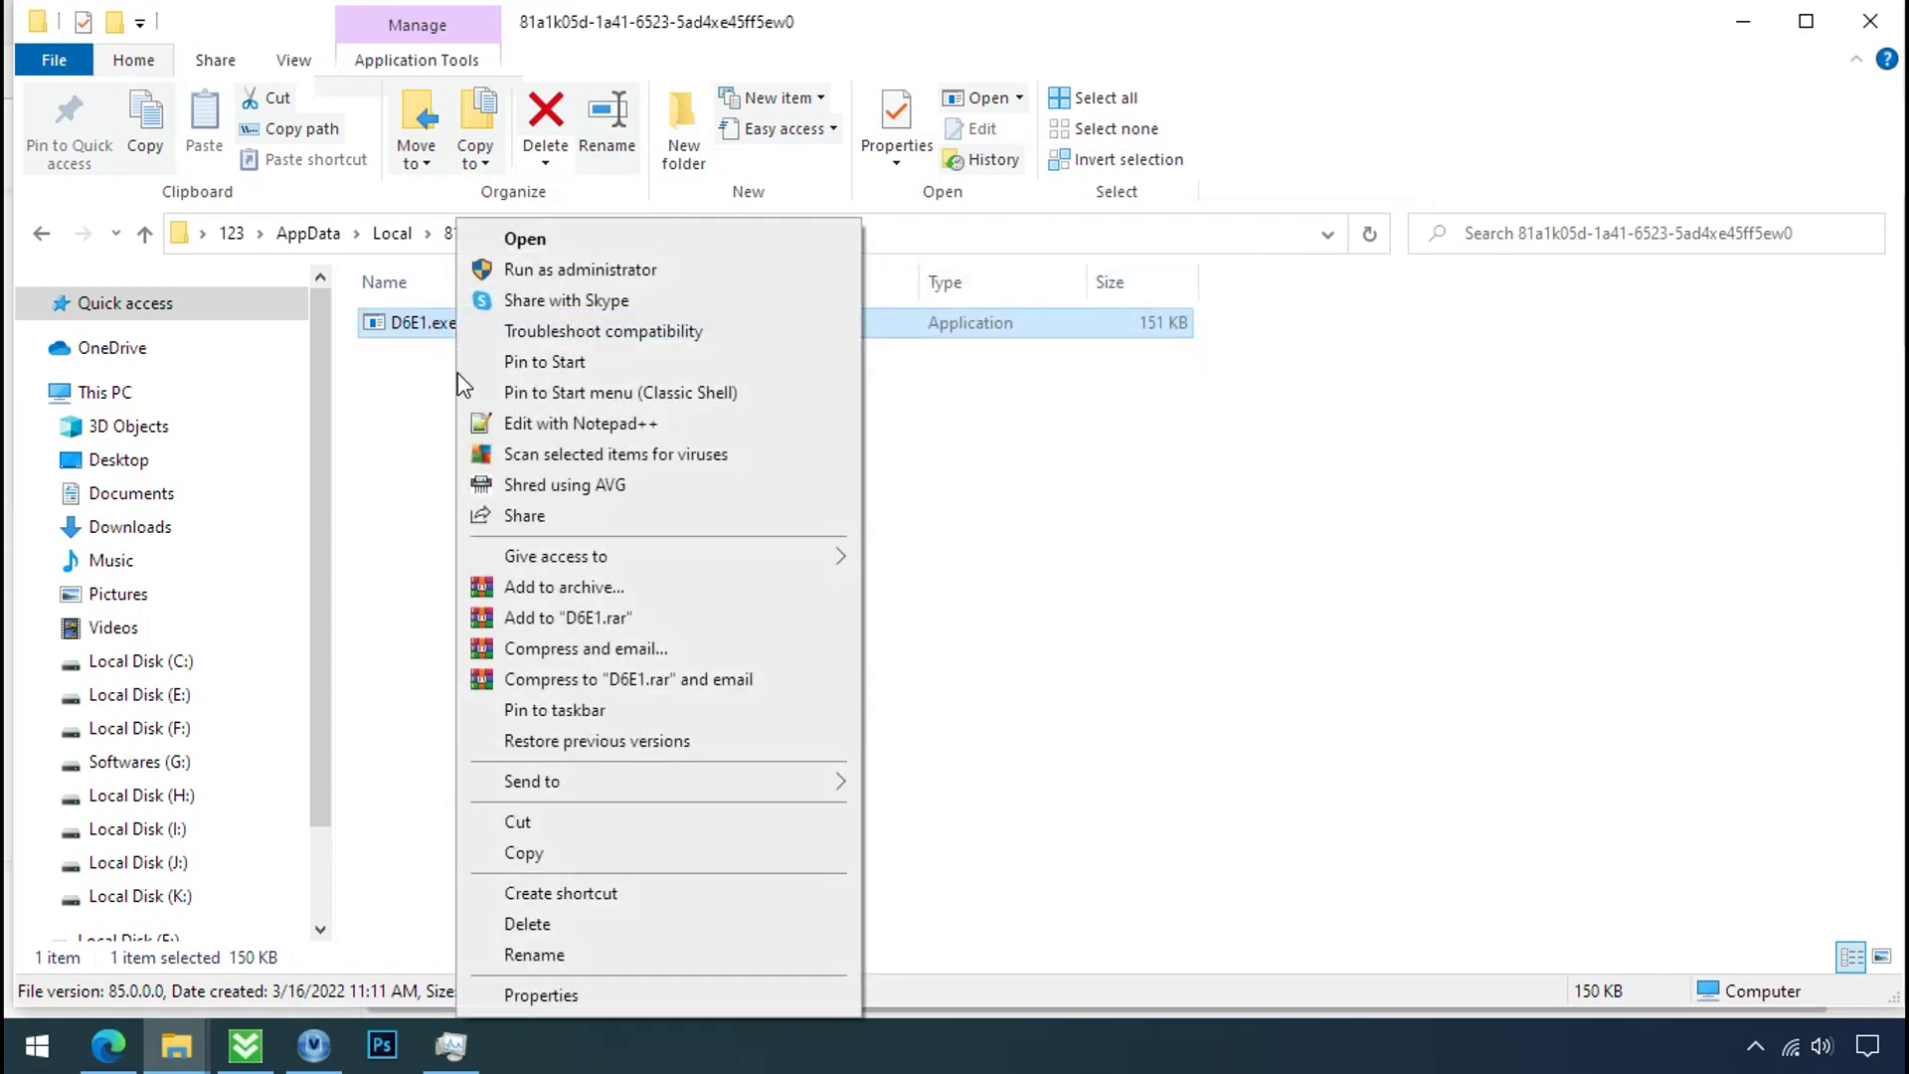
{"action": "left_click", "coordinate": [579, 935]}
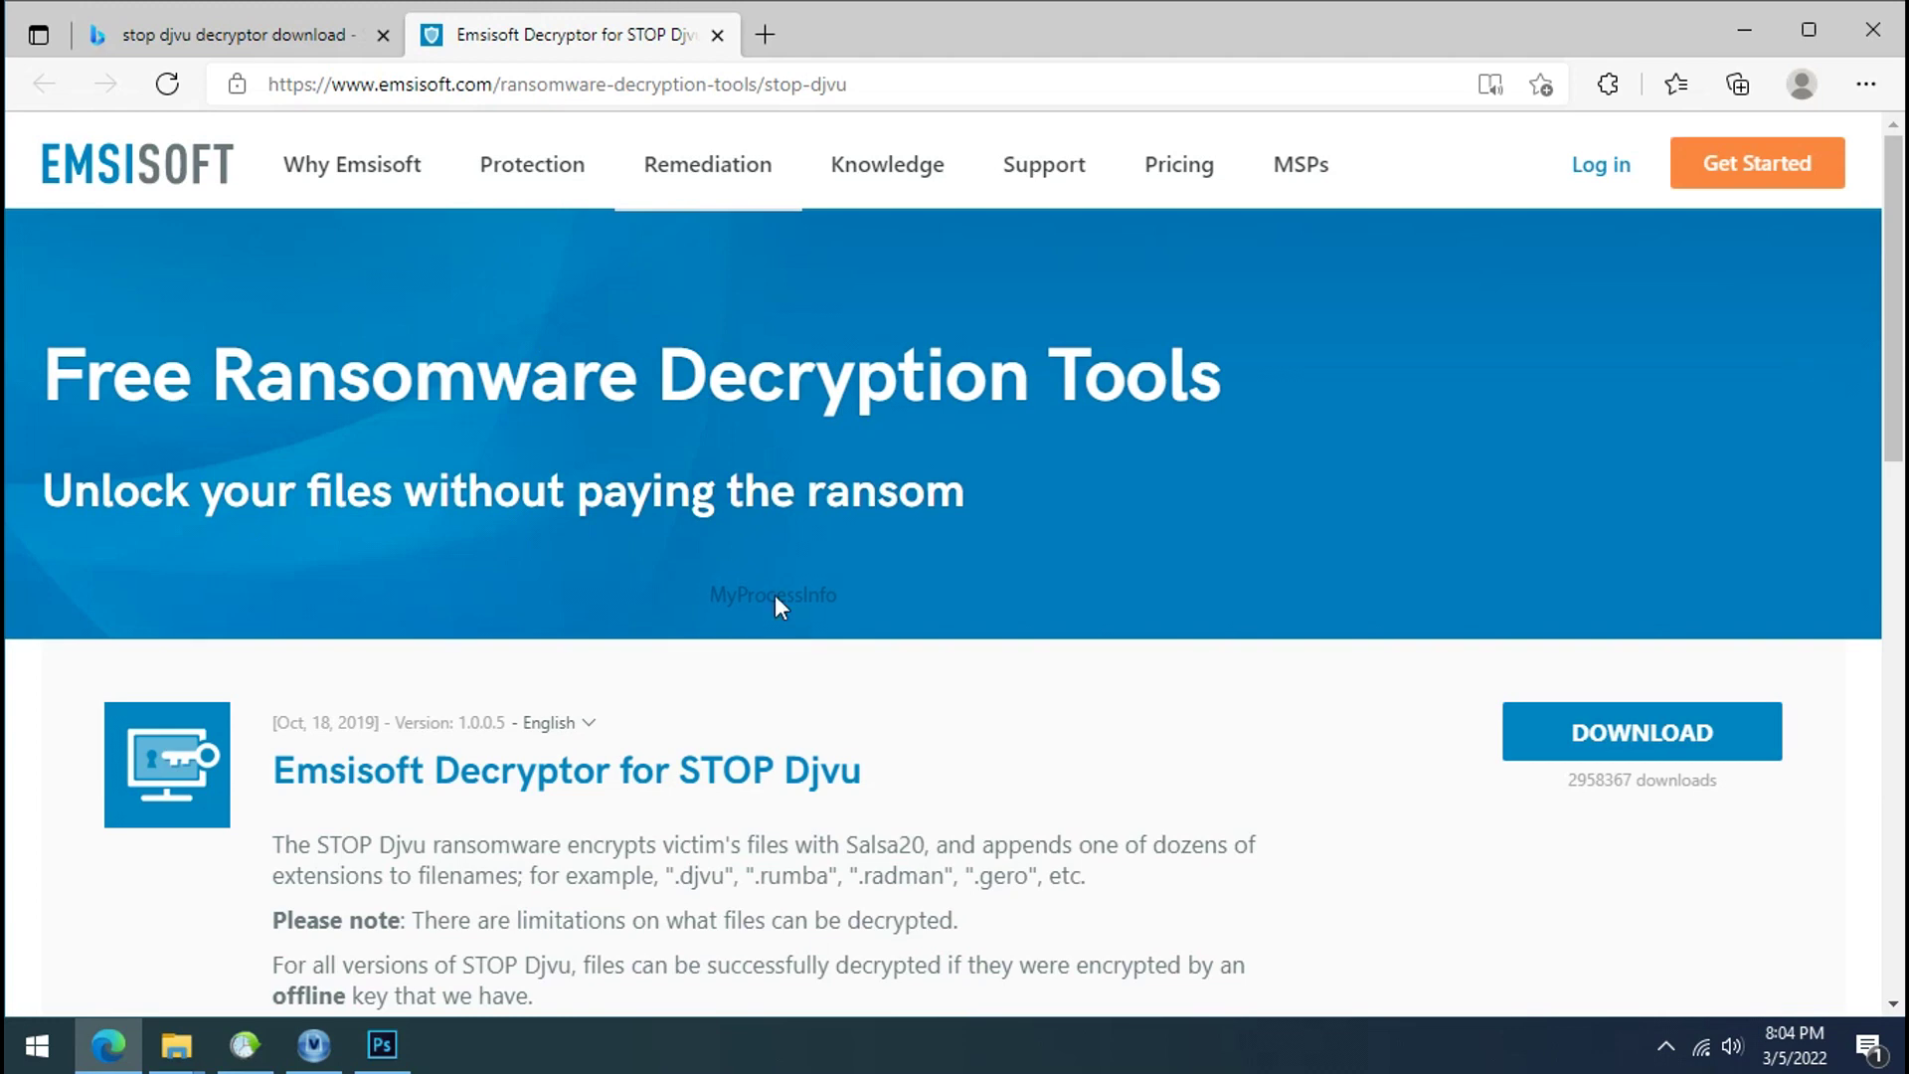
{"action": "scroll", "coordinate": [1218, 732], "scroll_direction": "down", "scroll_amount": 1}
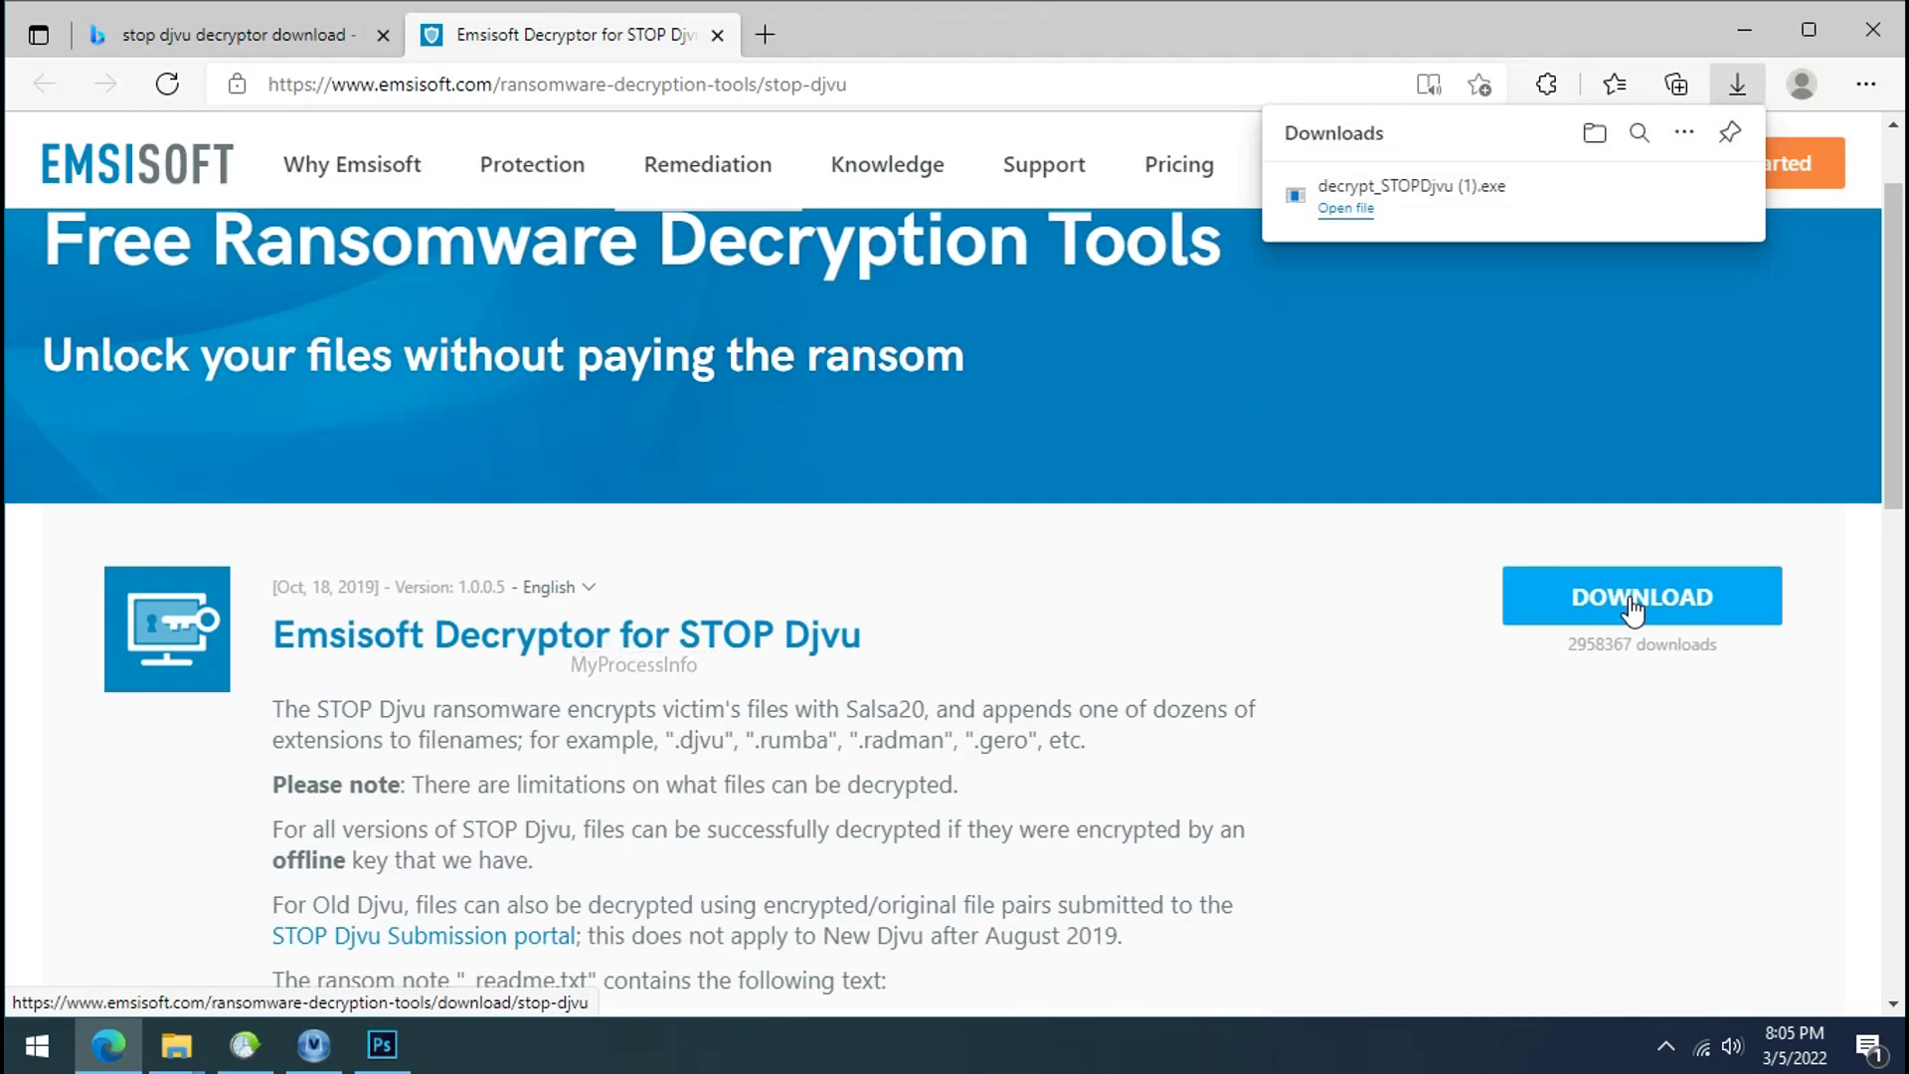
- Close Edge and launch the downloaded decrypt_STOPDjvu.exe from the desktop
{"action": "left_click", "coordinate": [1864, 45]}
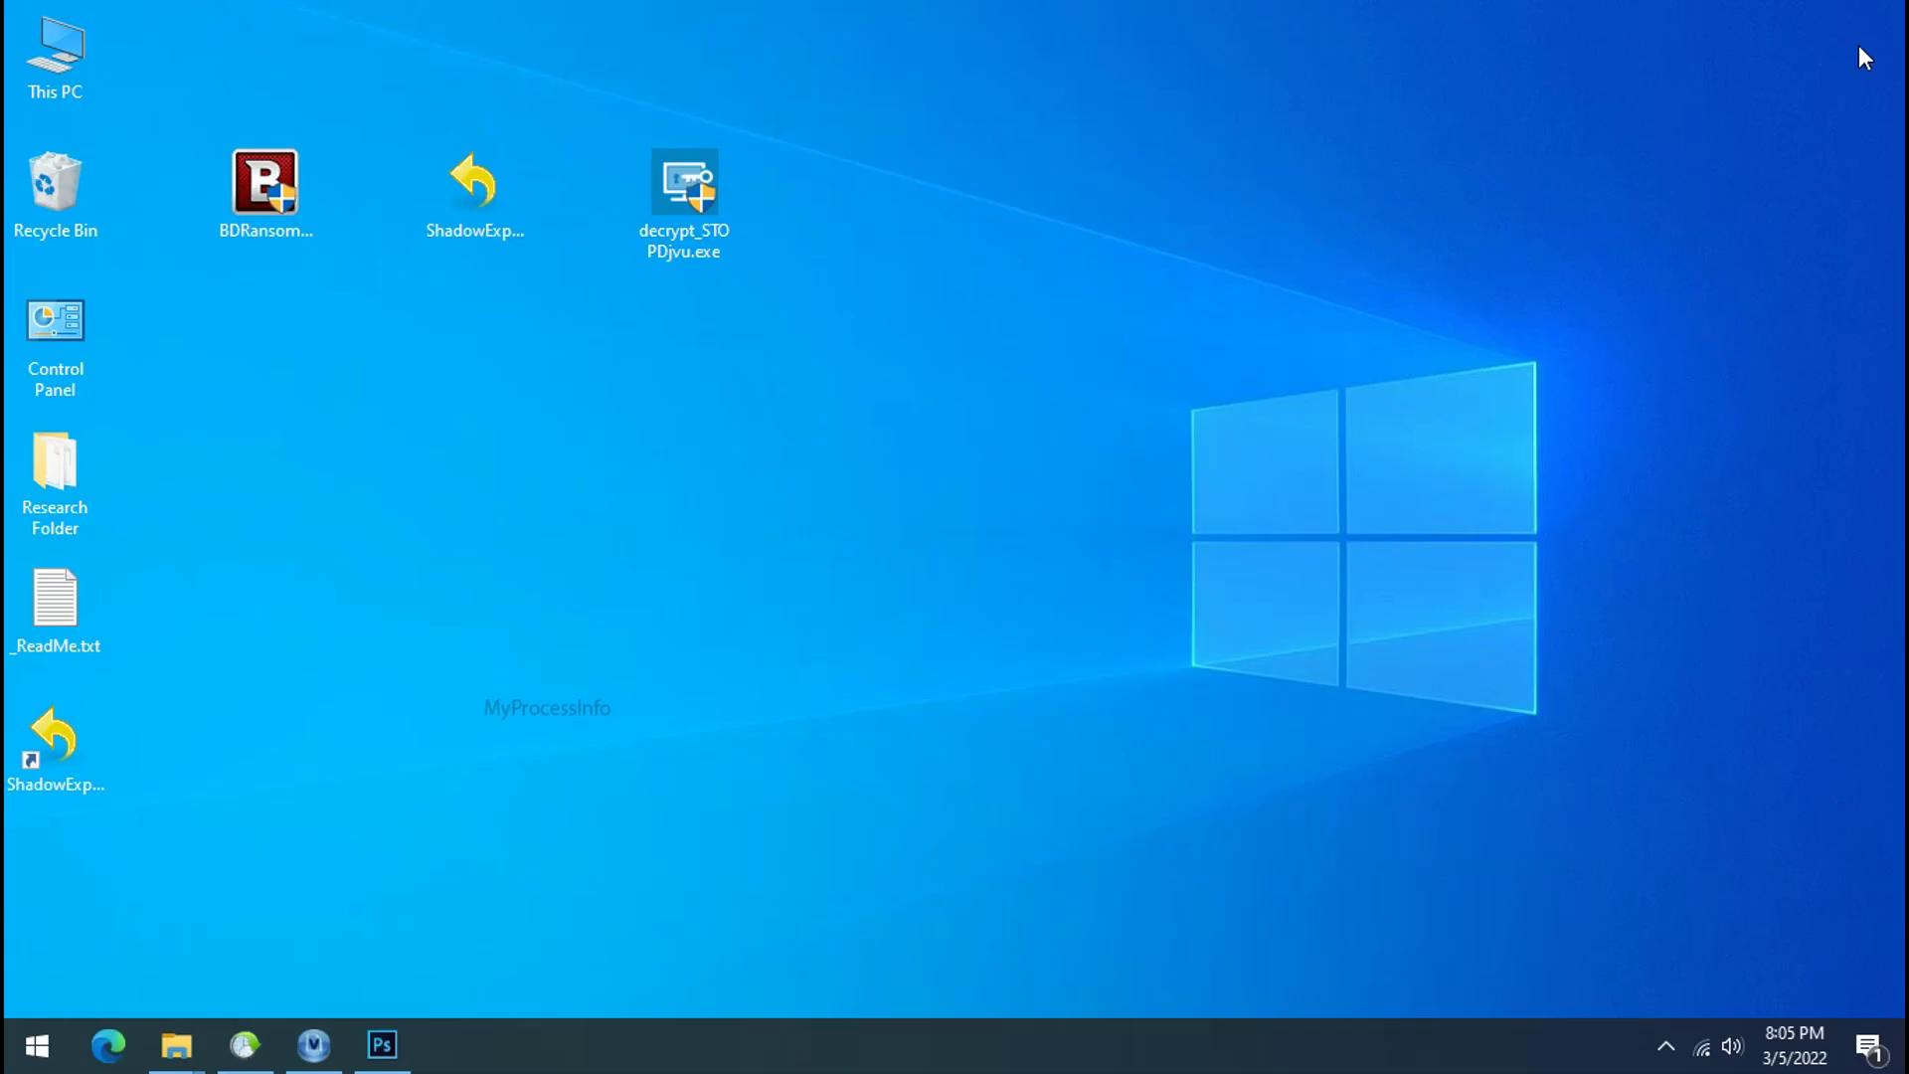
{"action": "double_click", "coordinate": [700, 197]}
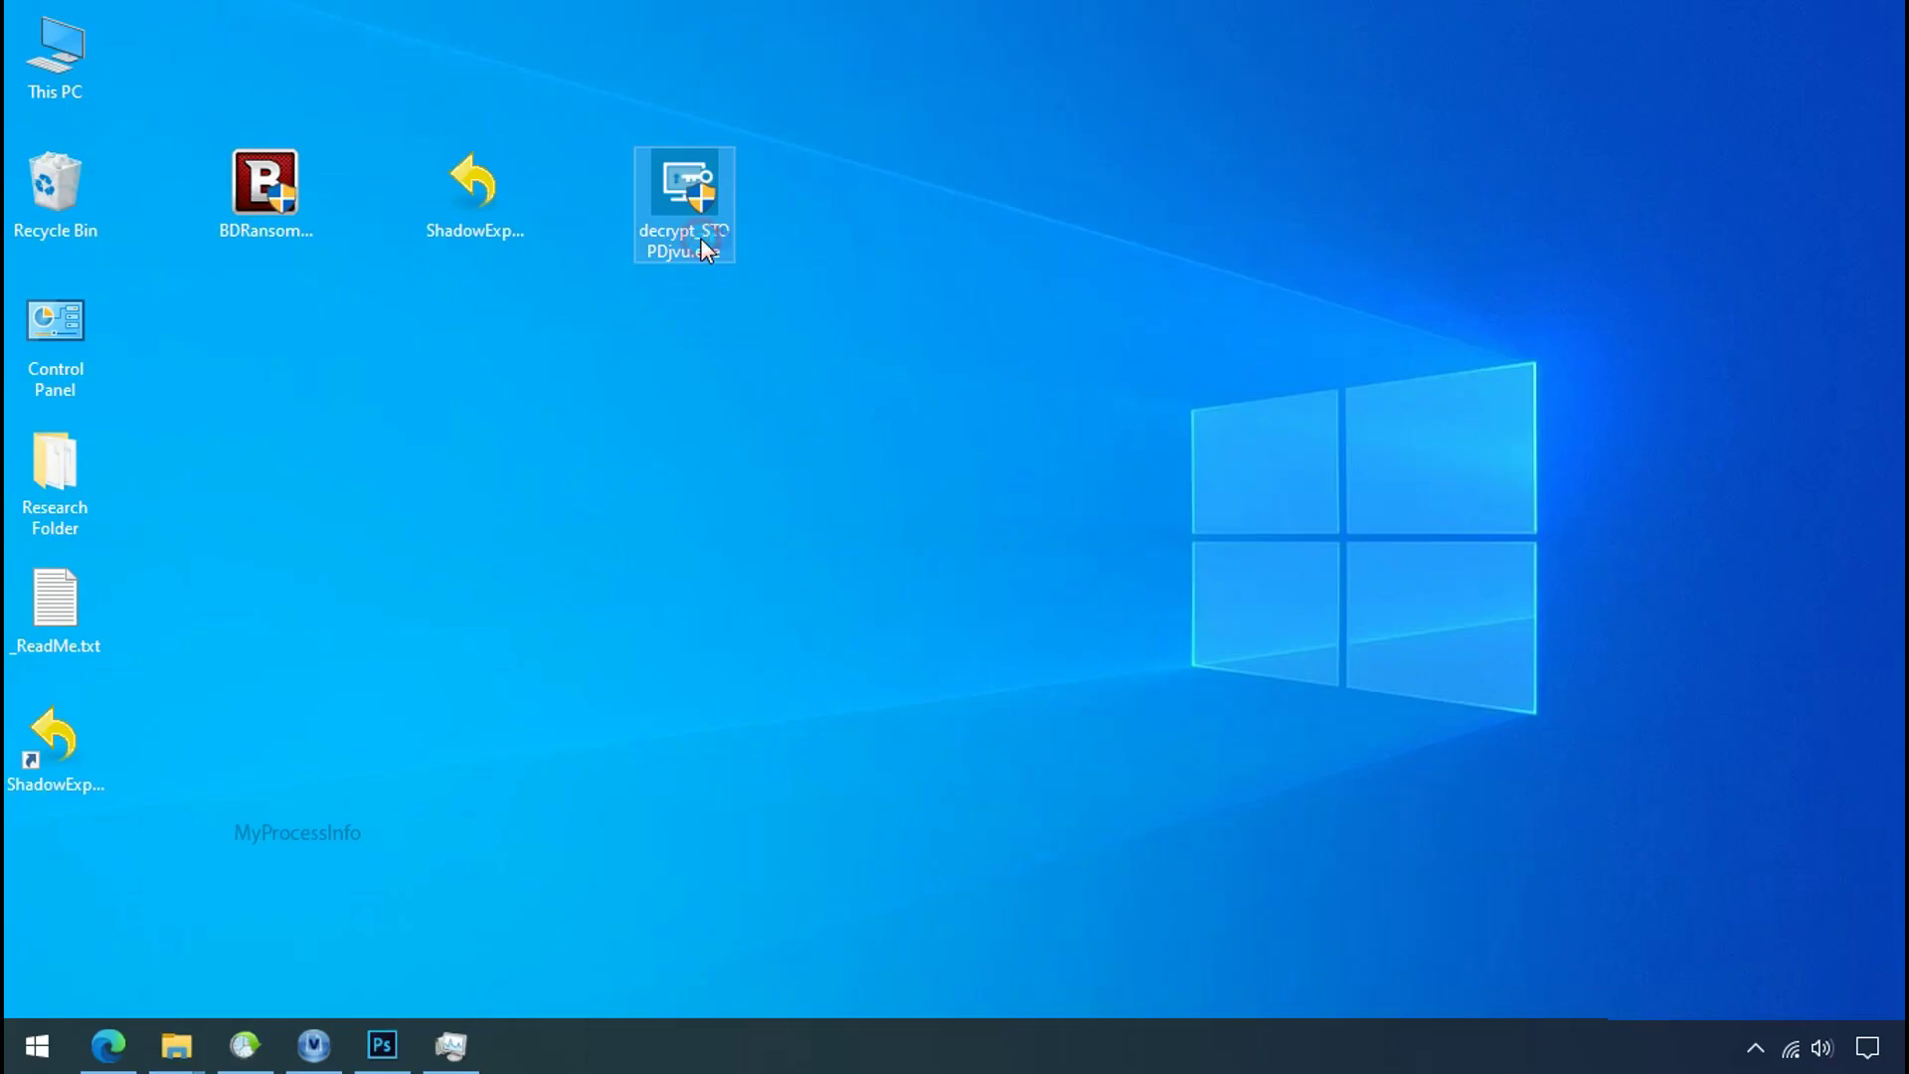
{"action": "double_click", "coordinate": [700, 236]}
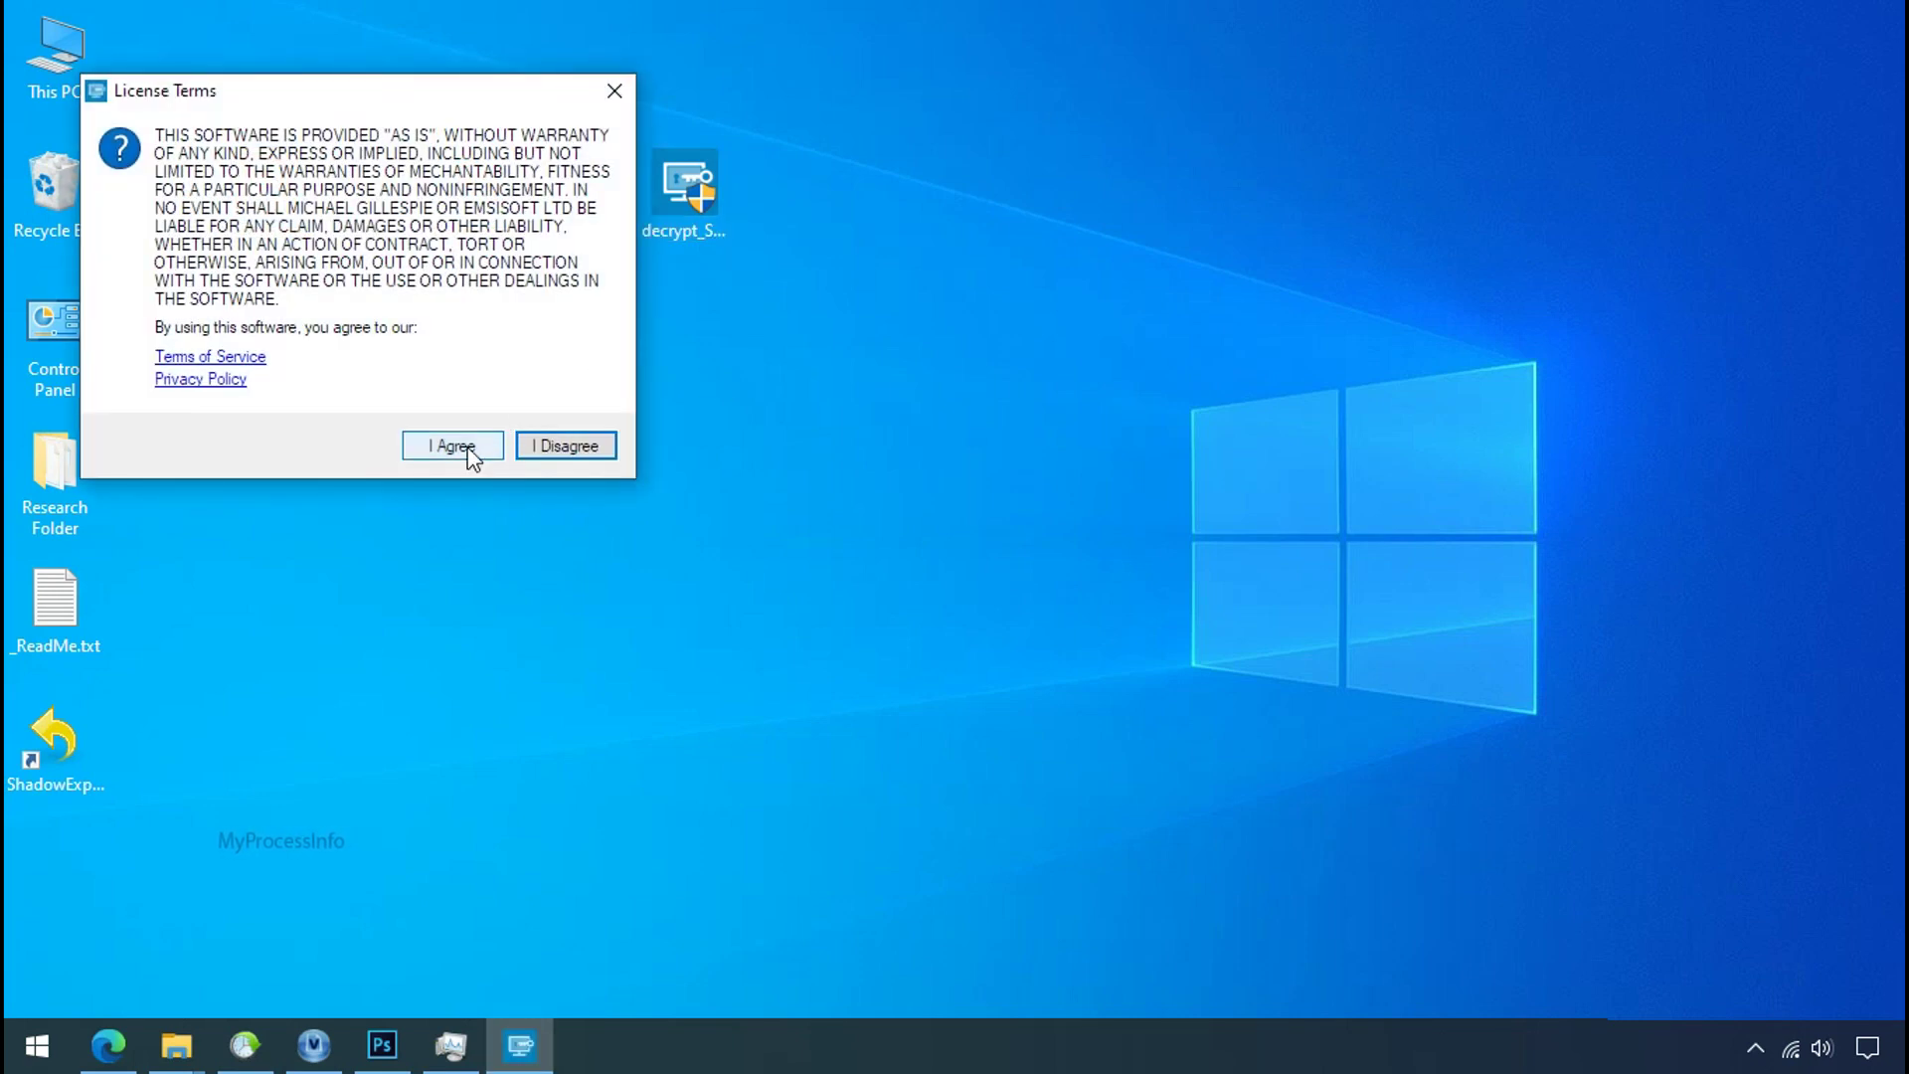
- Accept the terms, replace the drive list with Desktop\Research Folder, and run Decrypt
{"action": "left_click", "coordinate": [456, 447]}
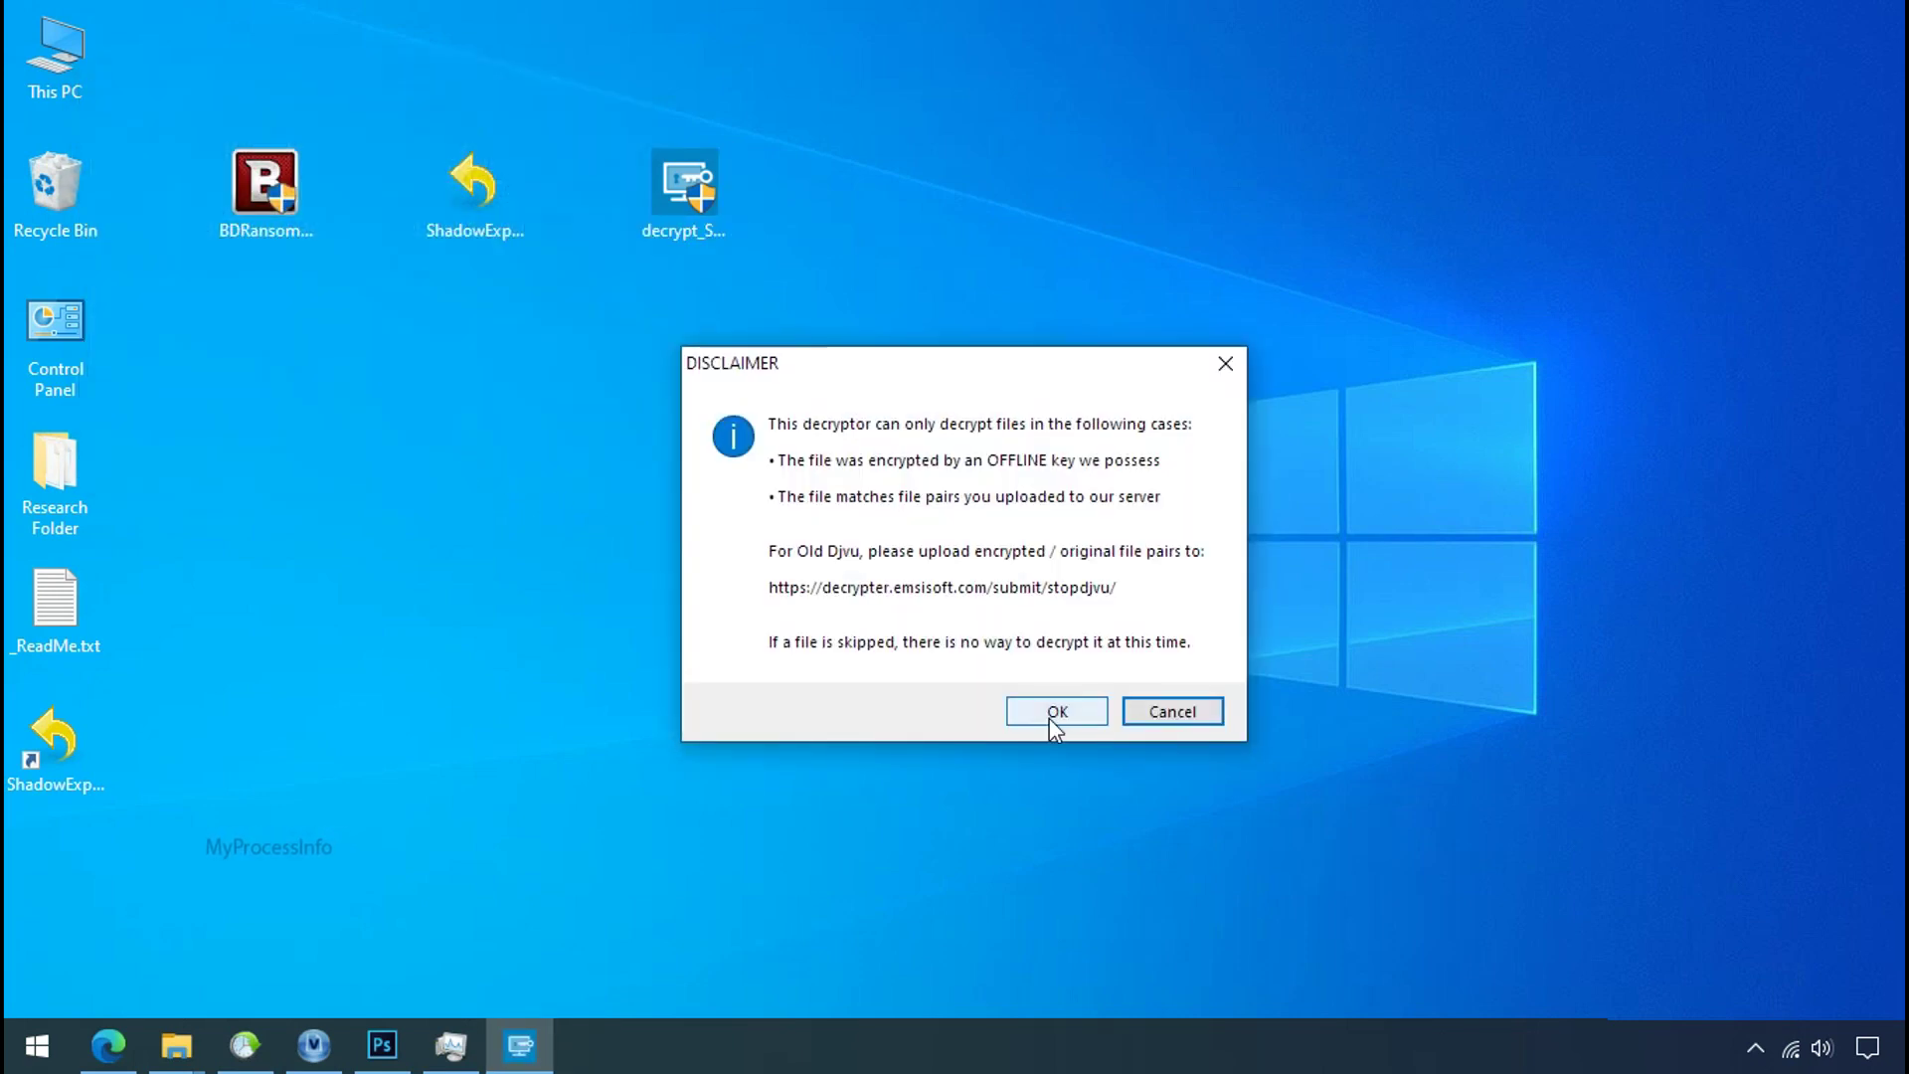
{"action": "left_click", "coordinate": [1048, 717]}
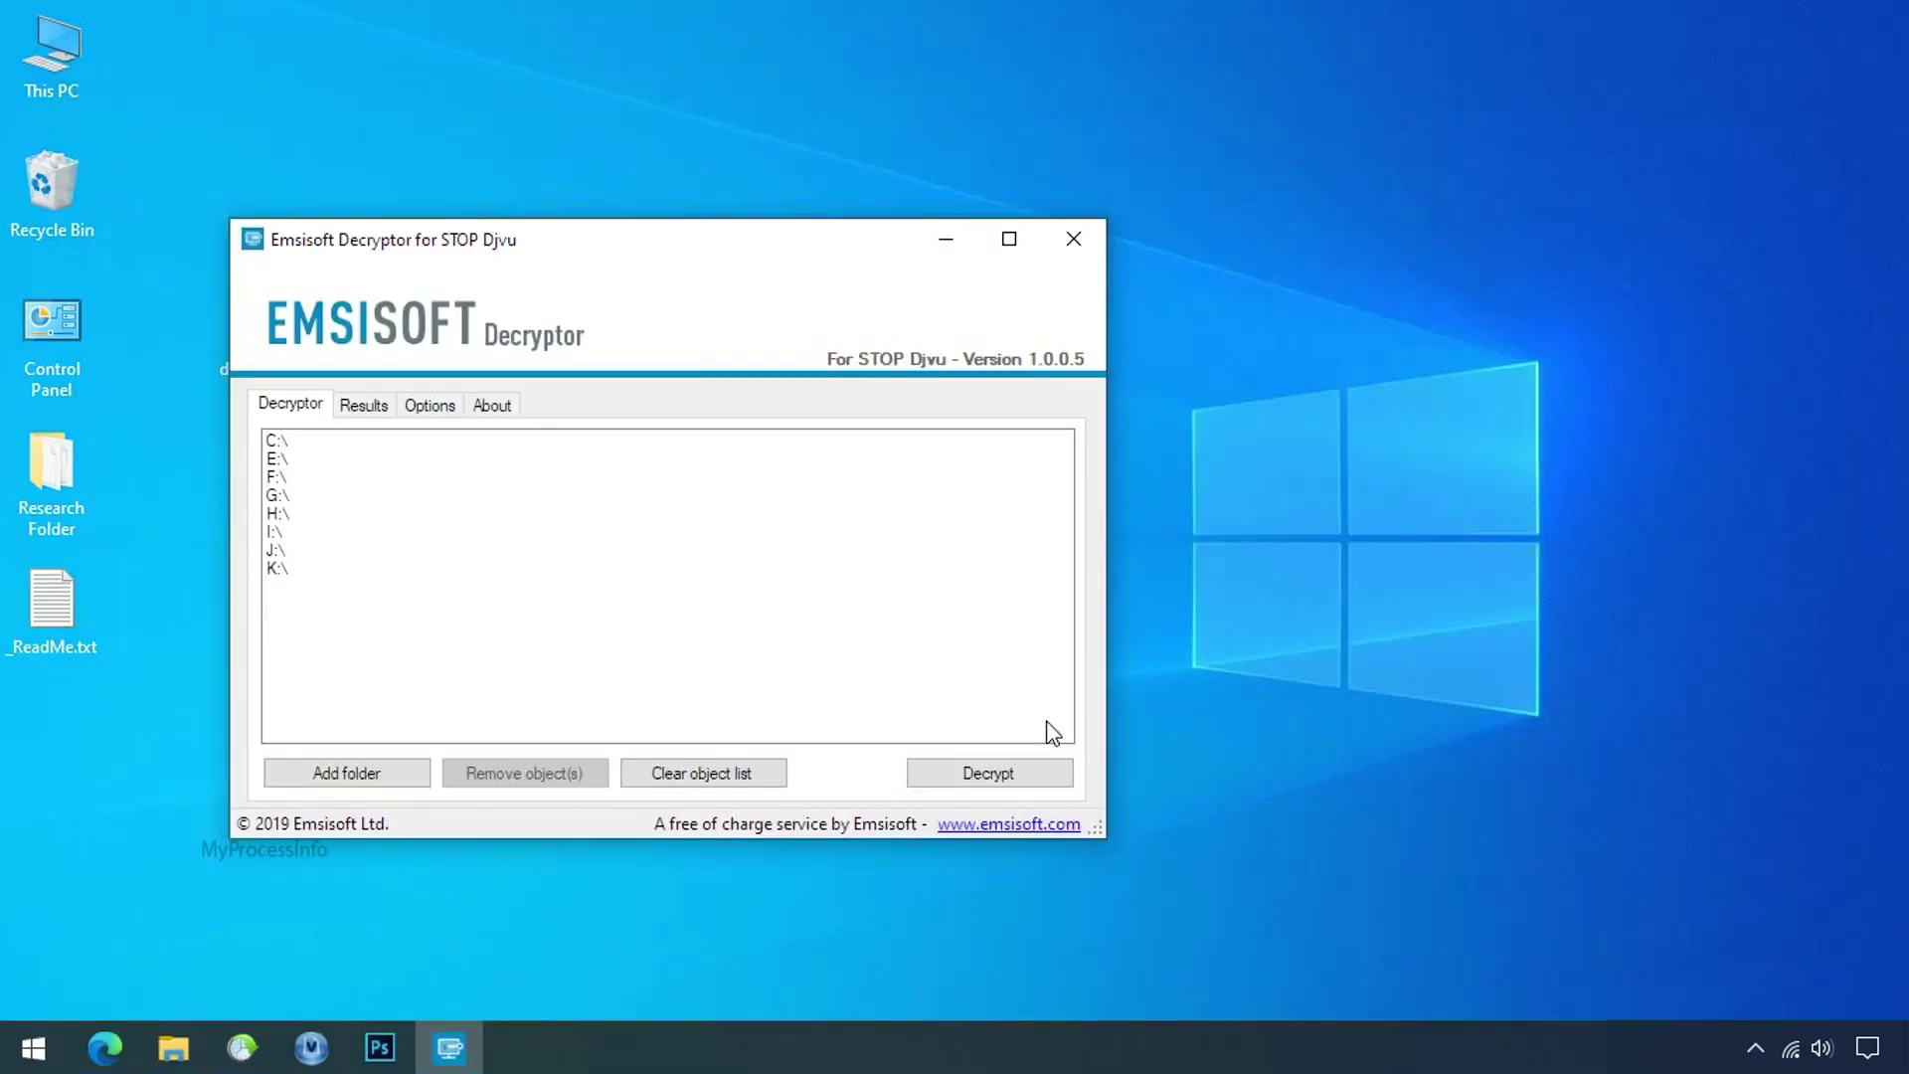
{"action": "left_click", "coordinate": [715, 782]}
{"action": "left_click", "coordinate": [346, 774]}
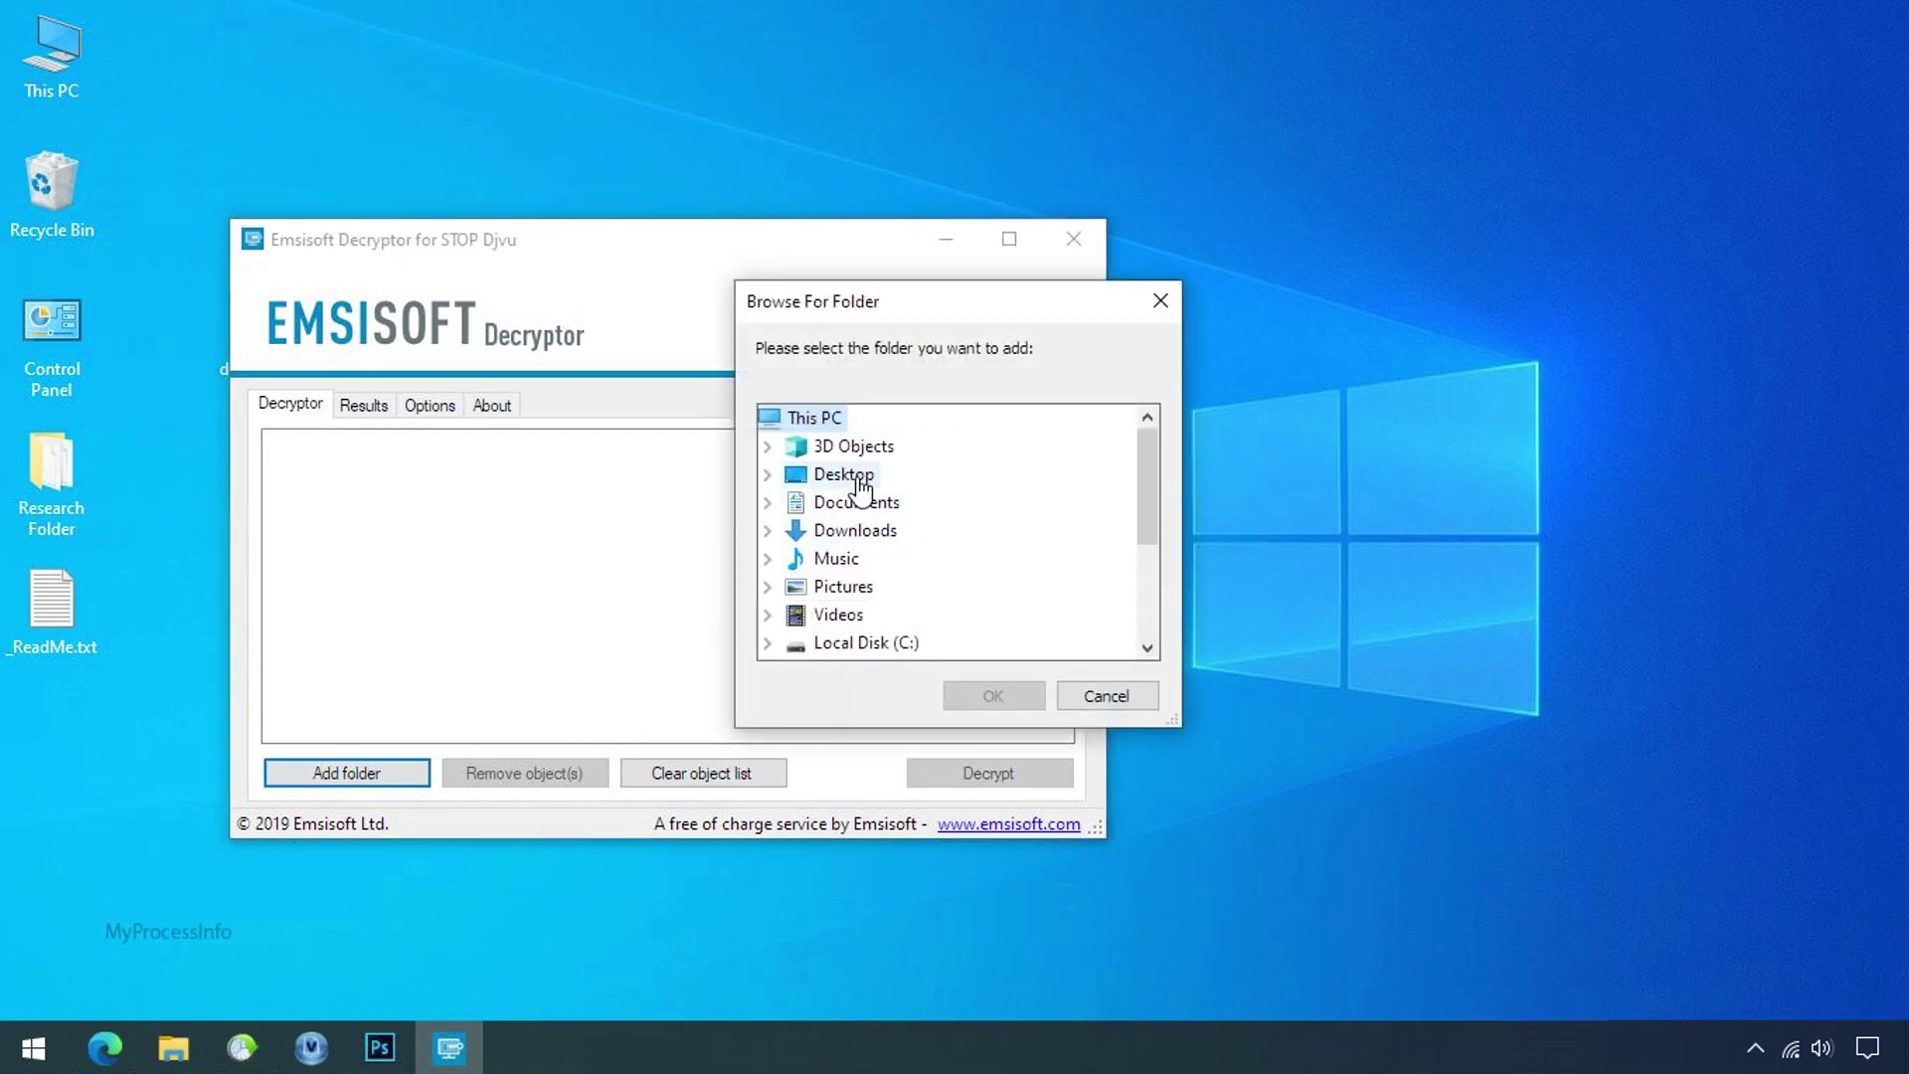
{"action": "left_click", "coordinate": [845, 475]}
{"action": "left_click", "coordinate": [898, 503]}
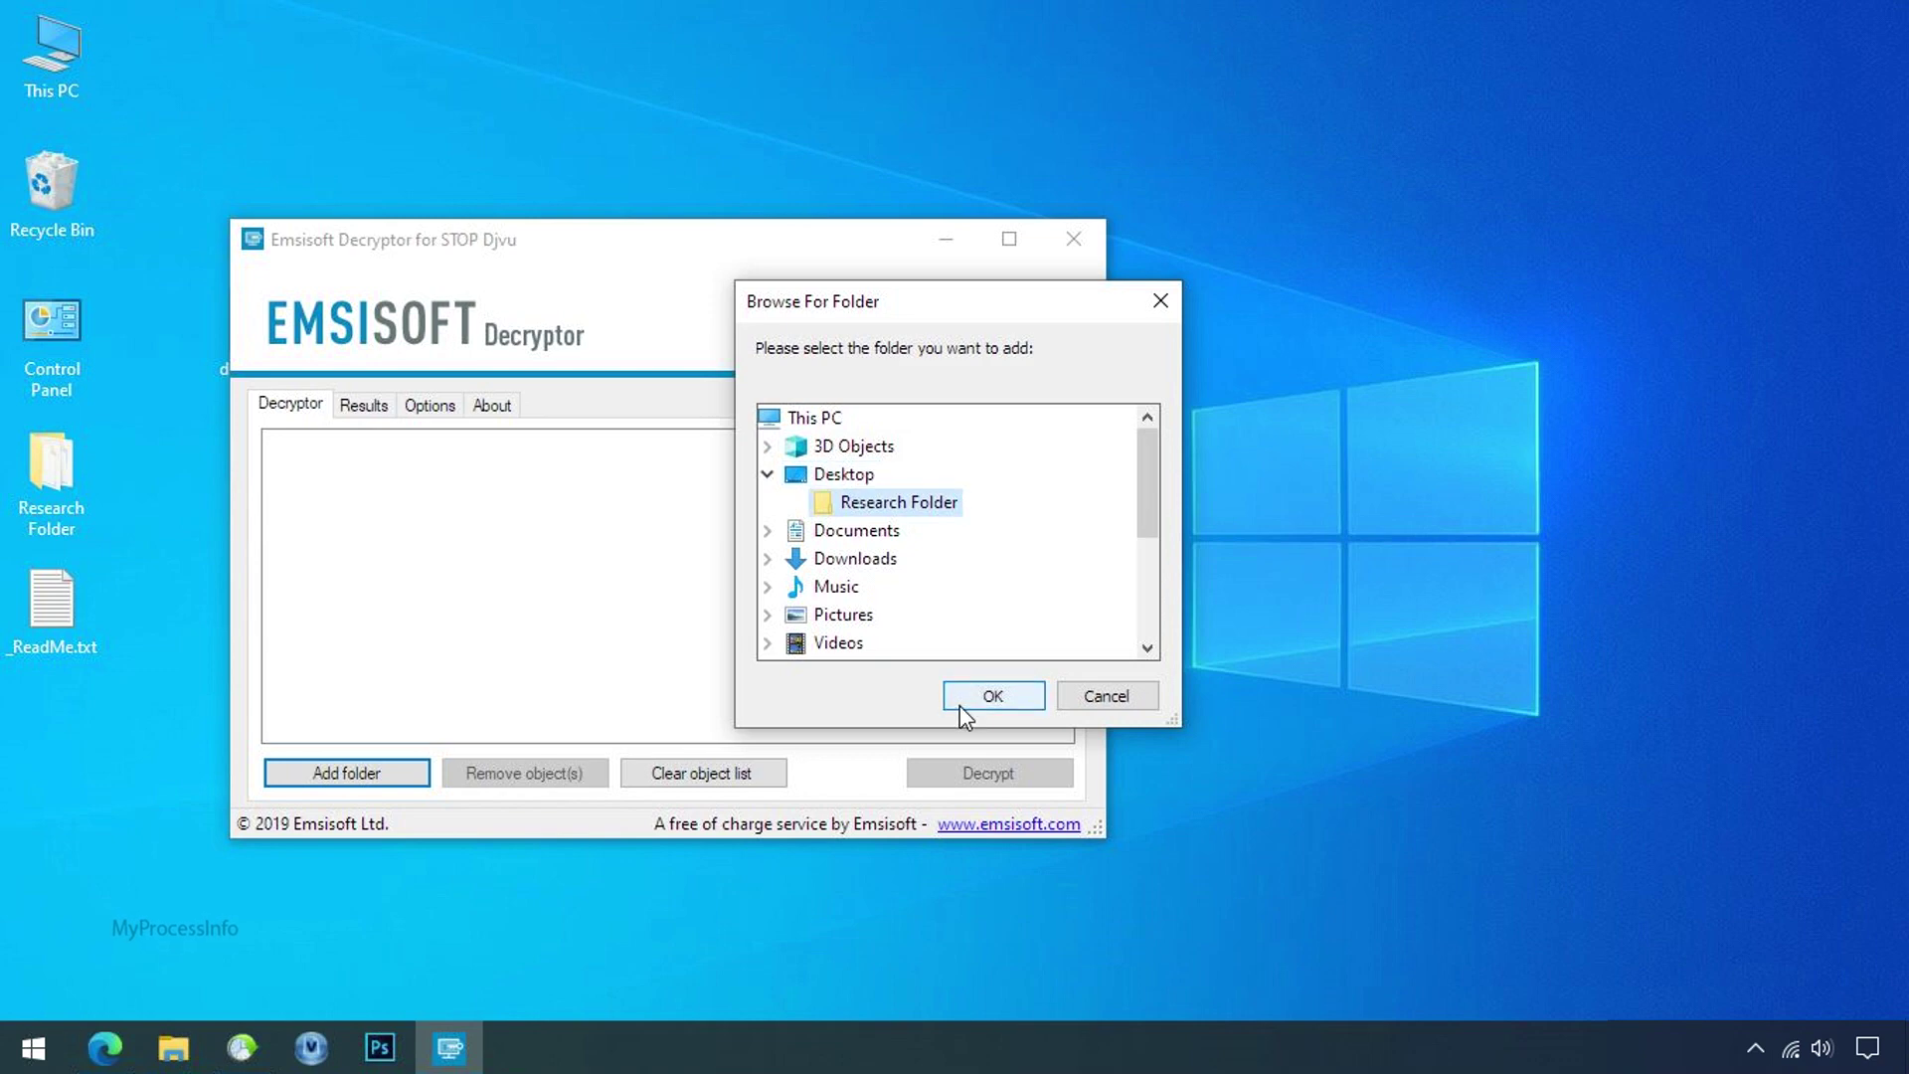
{"action": "left_click", "coordinate": [959, 701]}
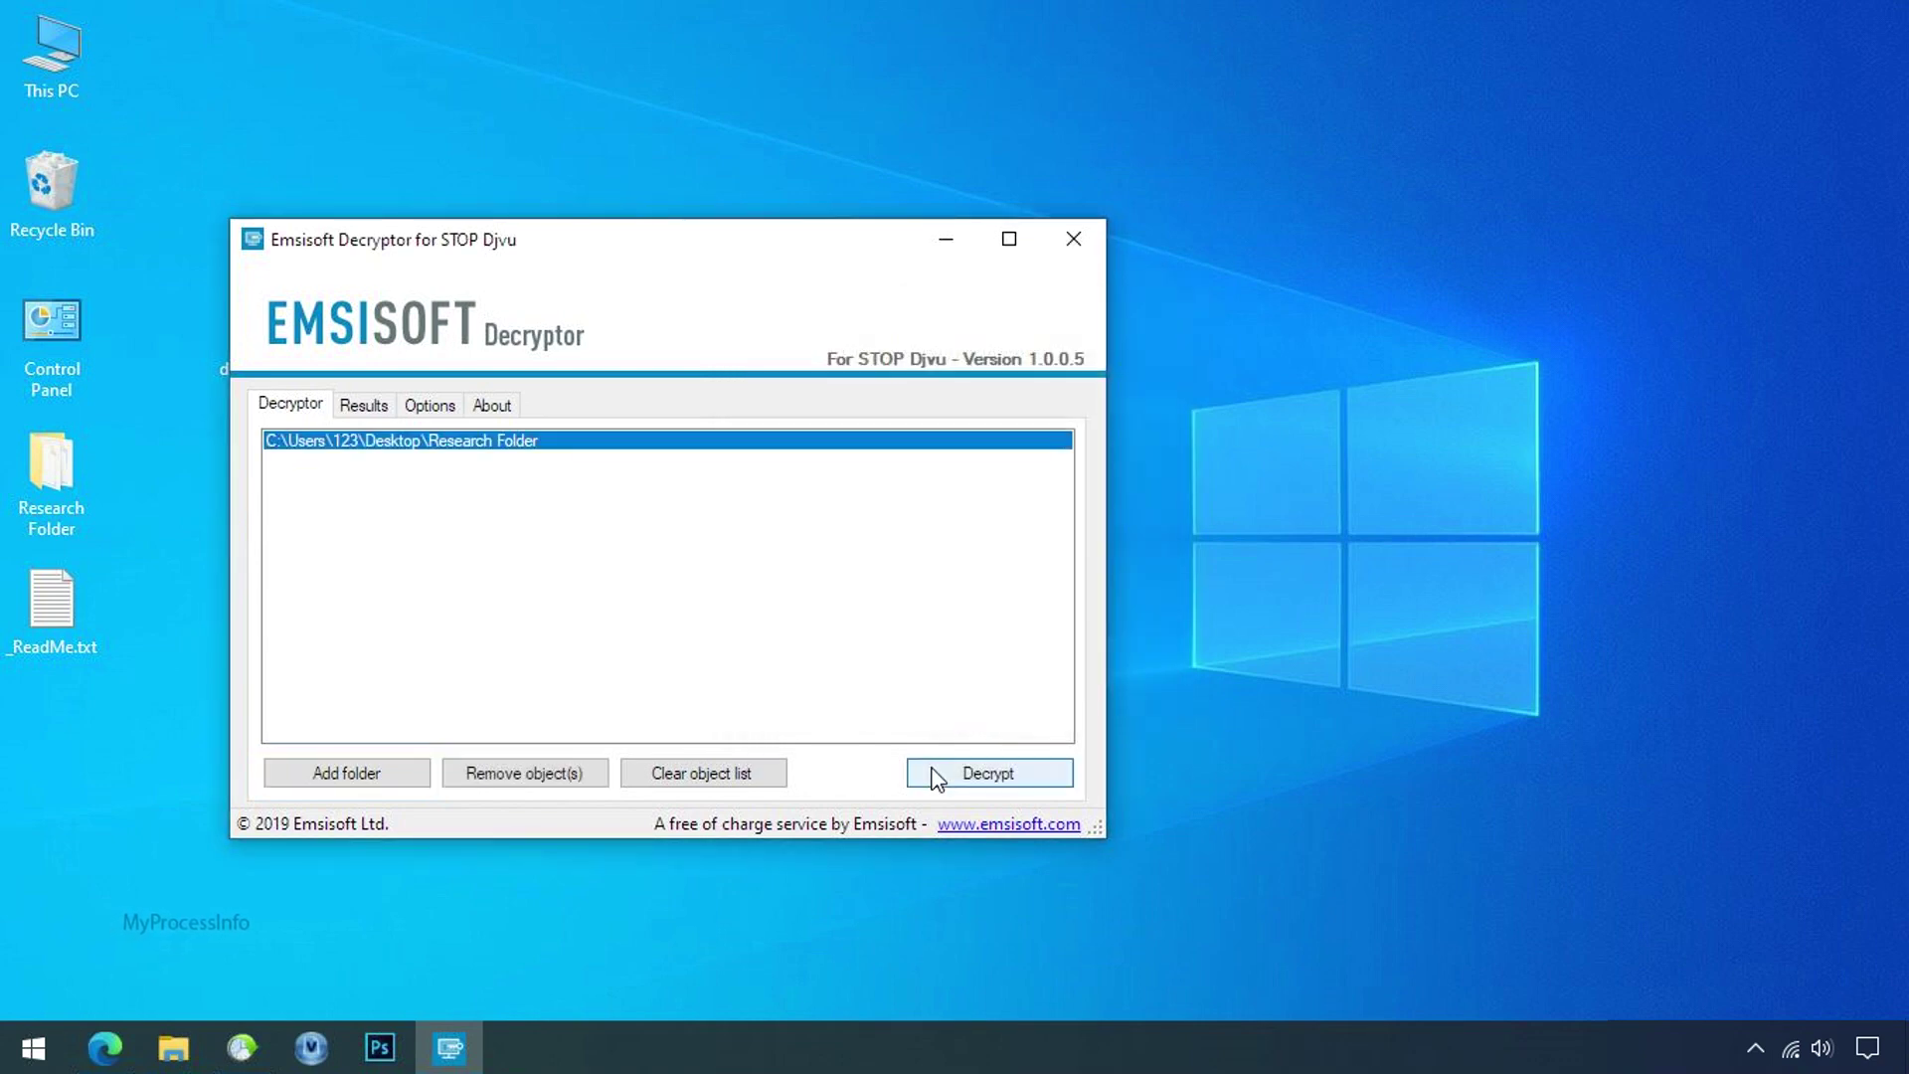
{"action": "left_click", "coordinate": [988, 779]}
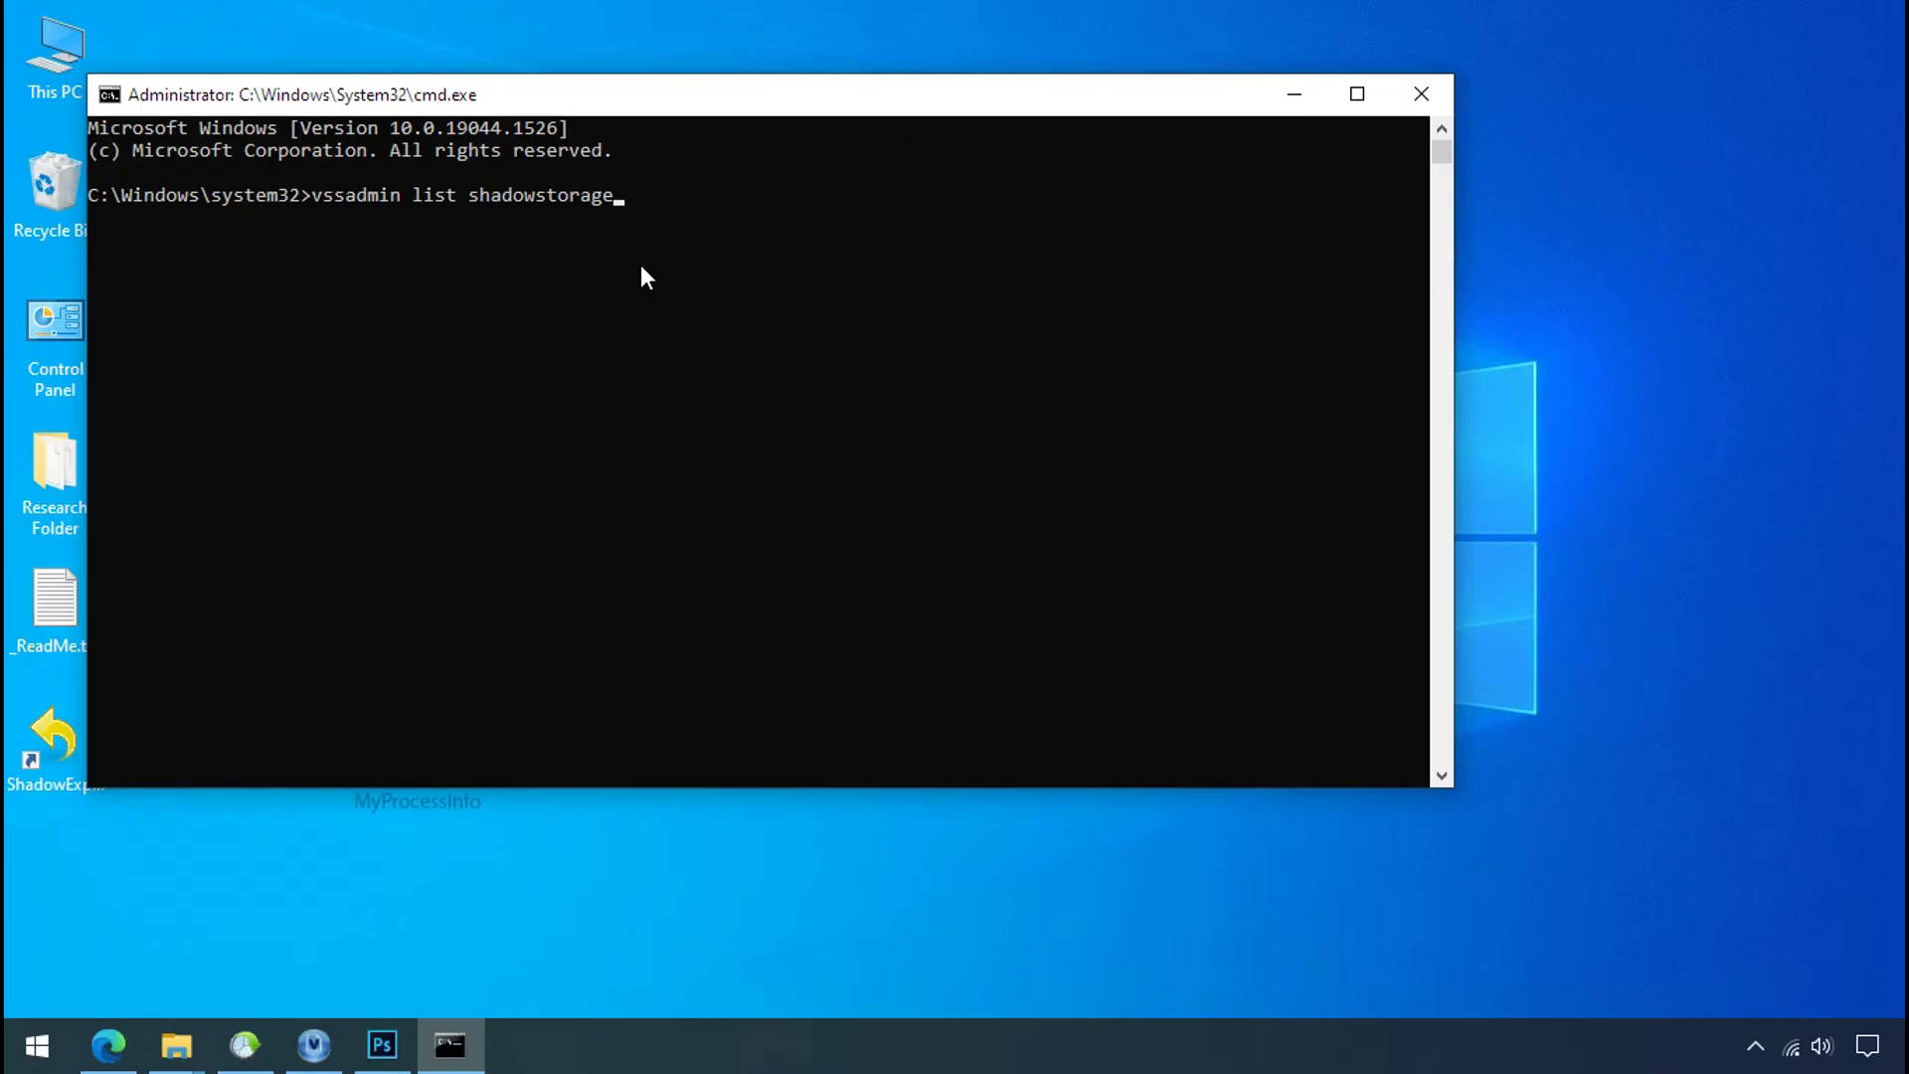
- Run vssadmin list shadowstorage to show shadow storage for C: and H:
{"action": "key", "text": "Return"}
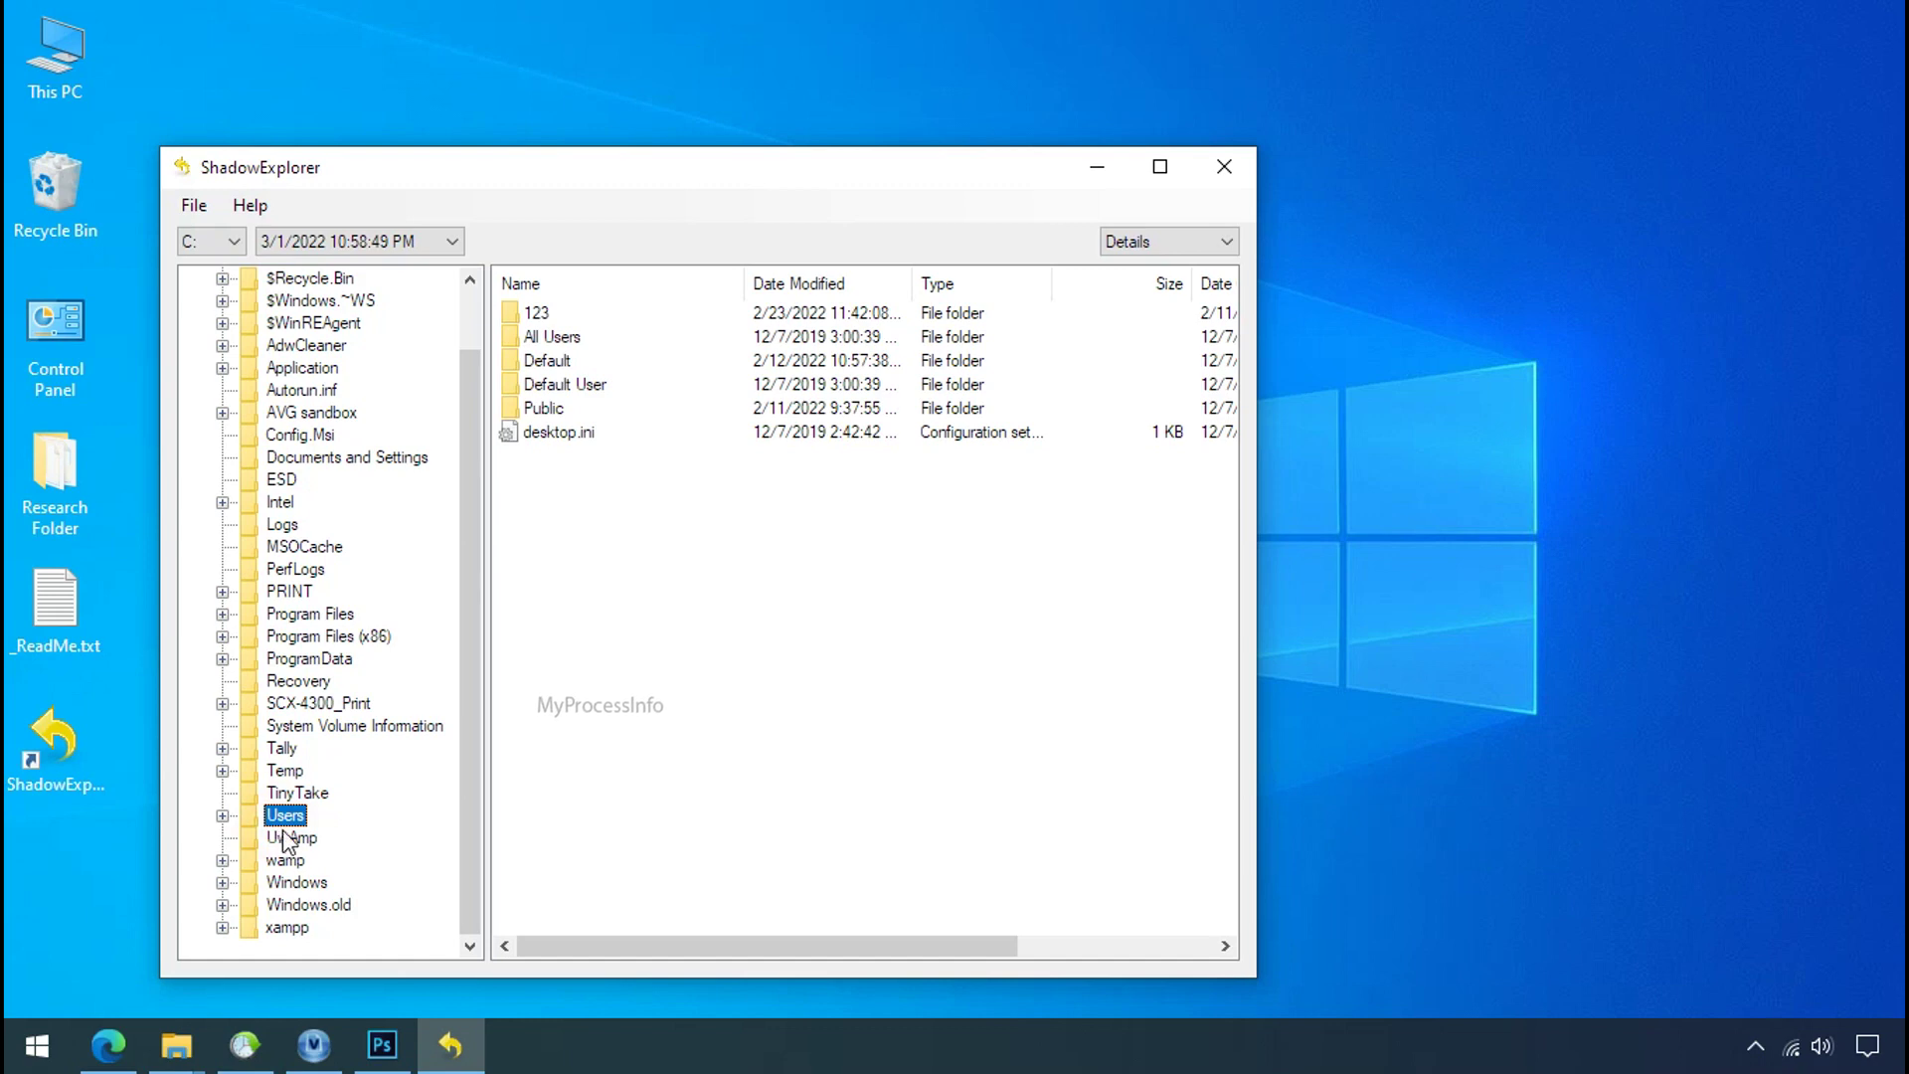
- Browse the snapshot to Users\123\Desktop, start exporting Research Folder, and close Edge
{"action": "double_click", "coordinate": [540, 313]}
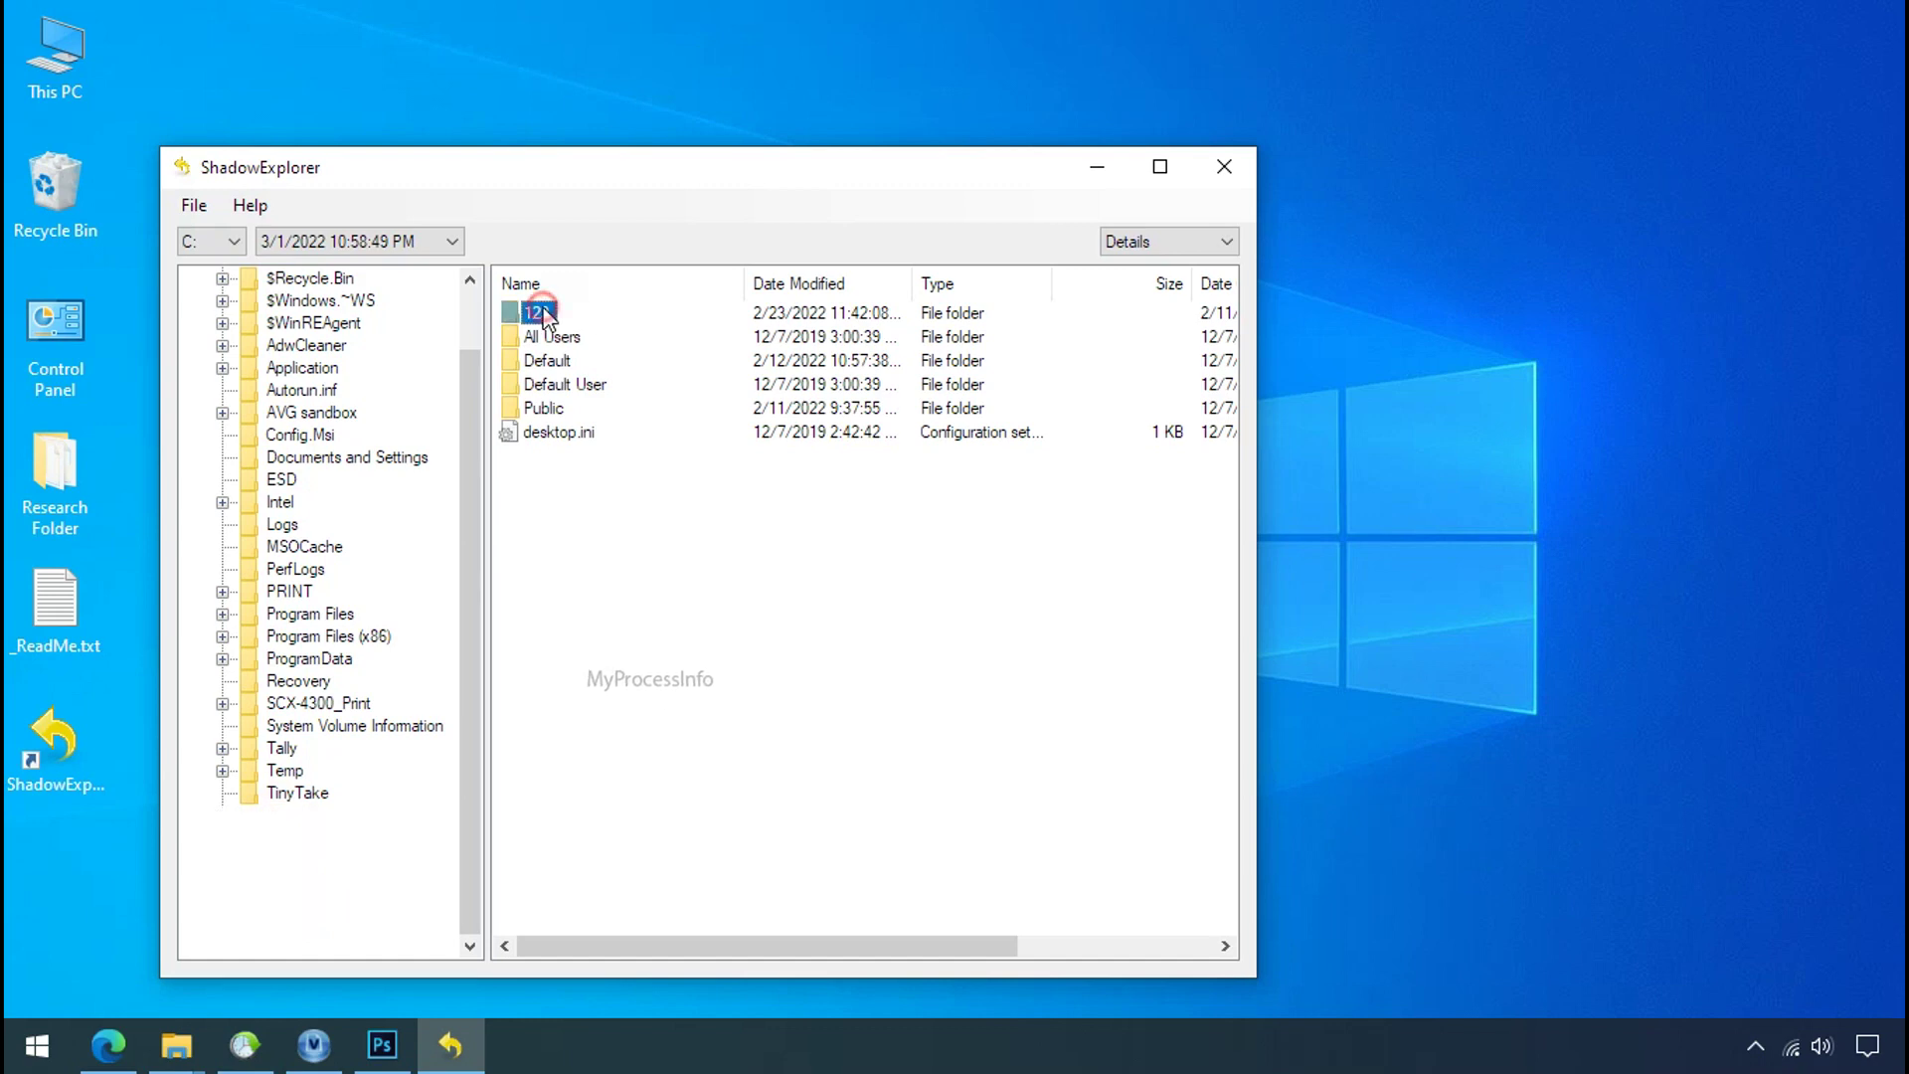
{"action": "double_click", "coordinate": [553, 431]}
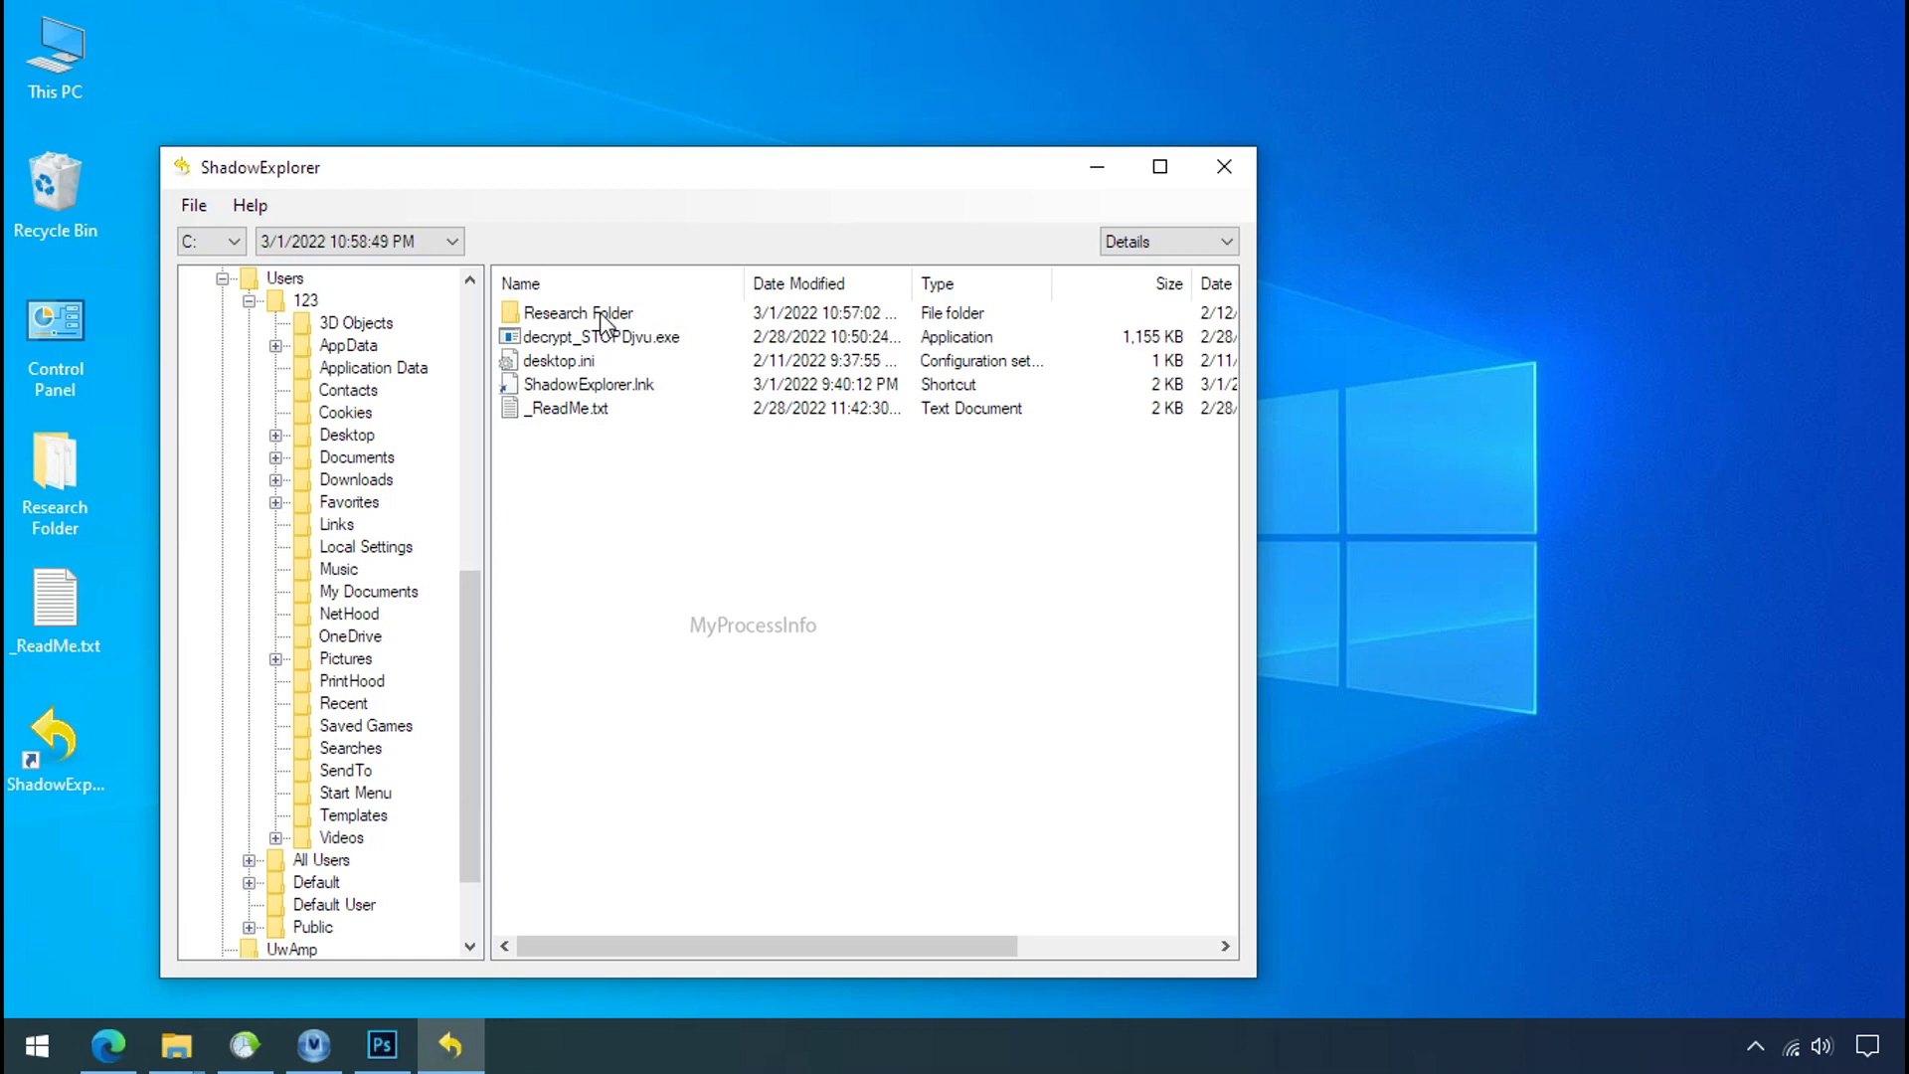
{"action": "right_click", "coordinate": [601, 315]}
{"action": "left_click", "coordinate": [627, 330]}
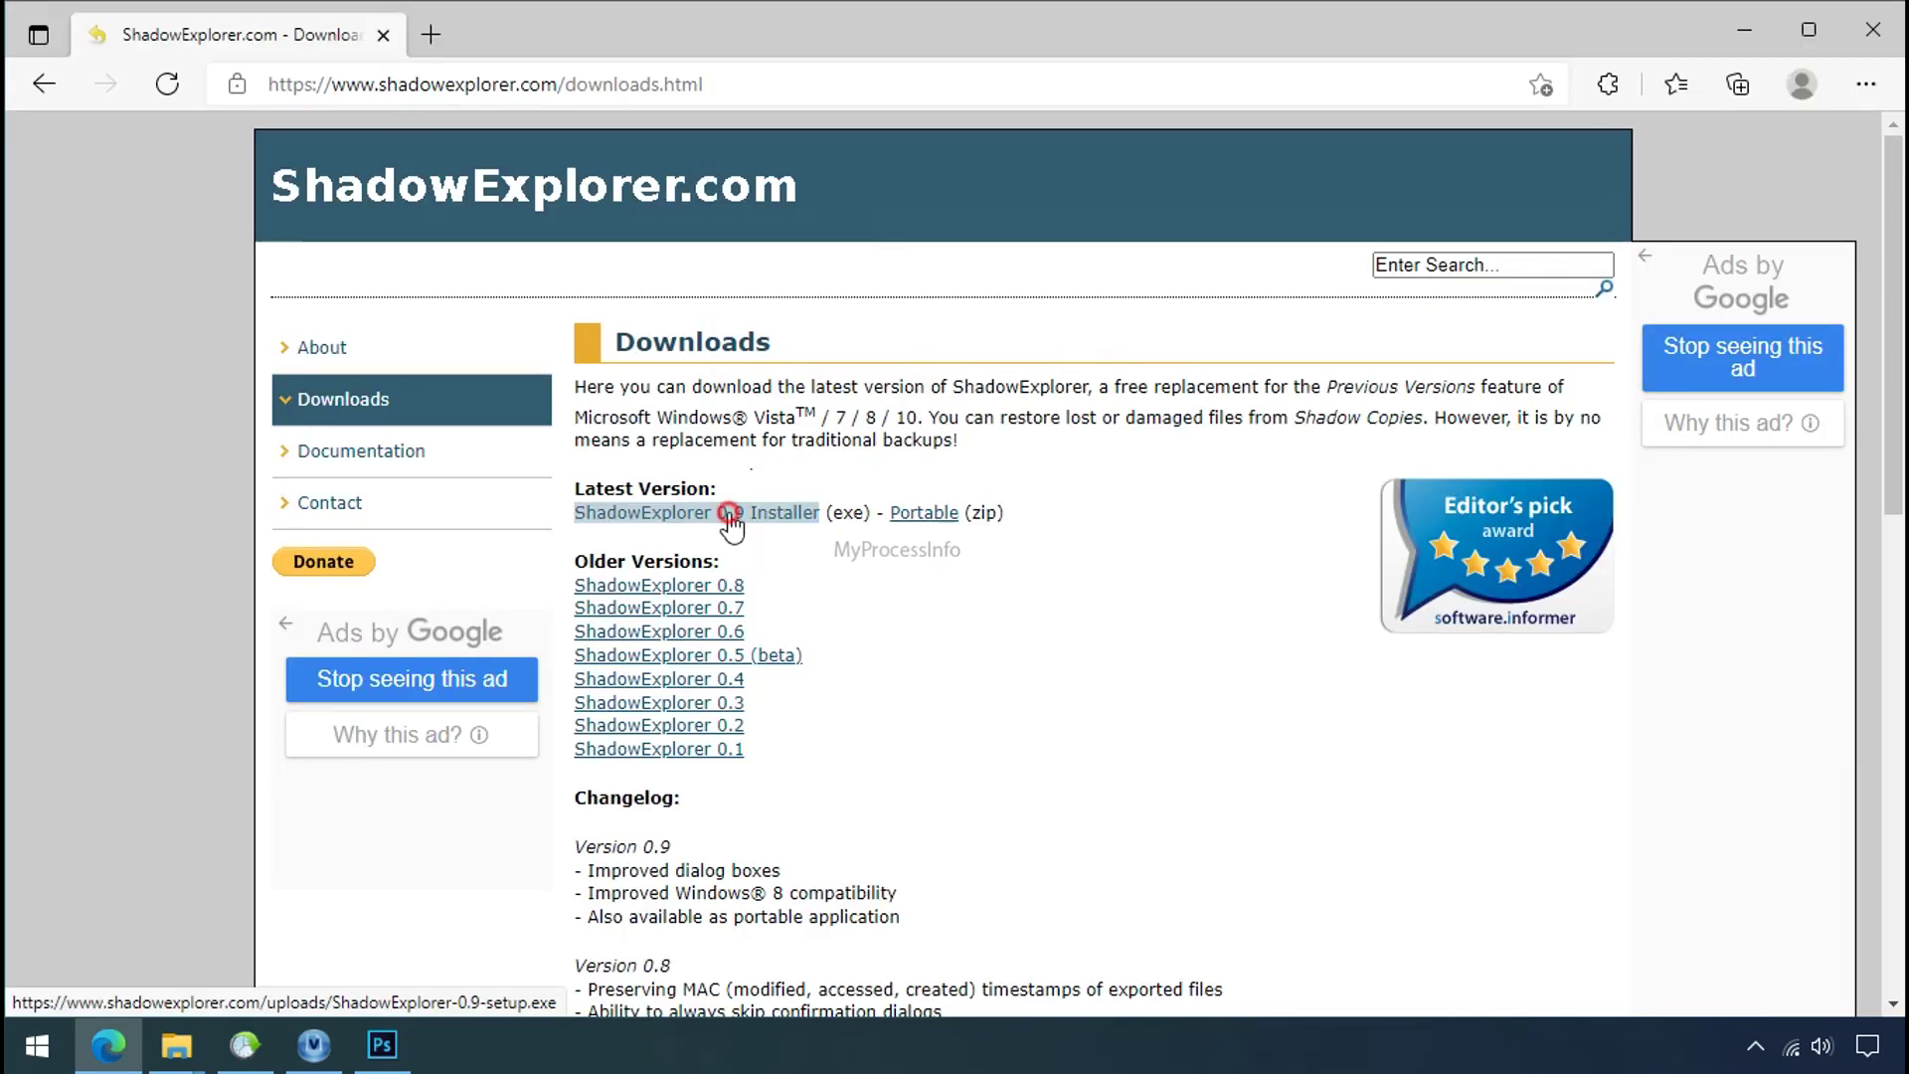
{"action": "left_click", "coordinate": [730, 513]}
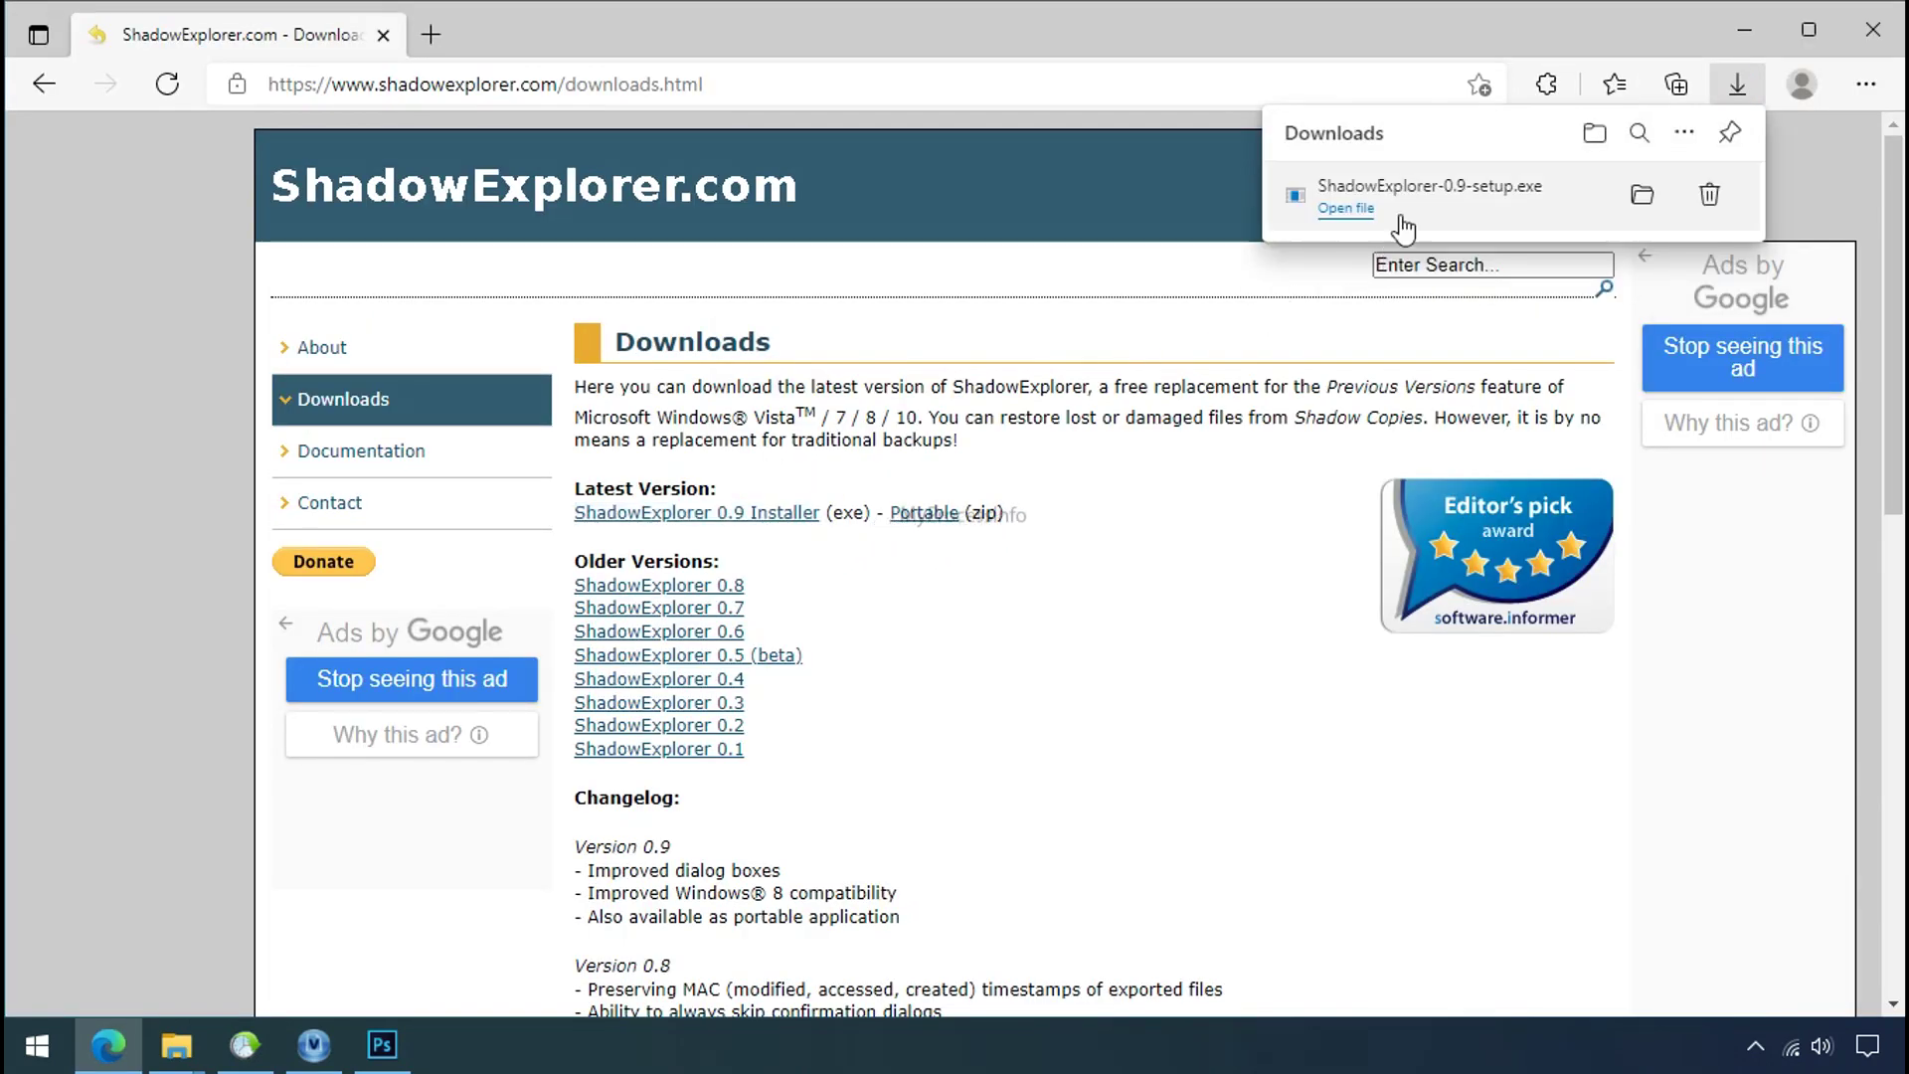
{"action": "left_click", "coordinate": [1865, 28]}
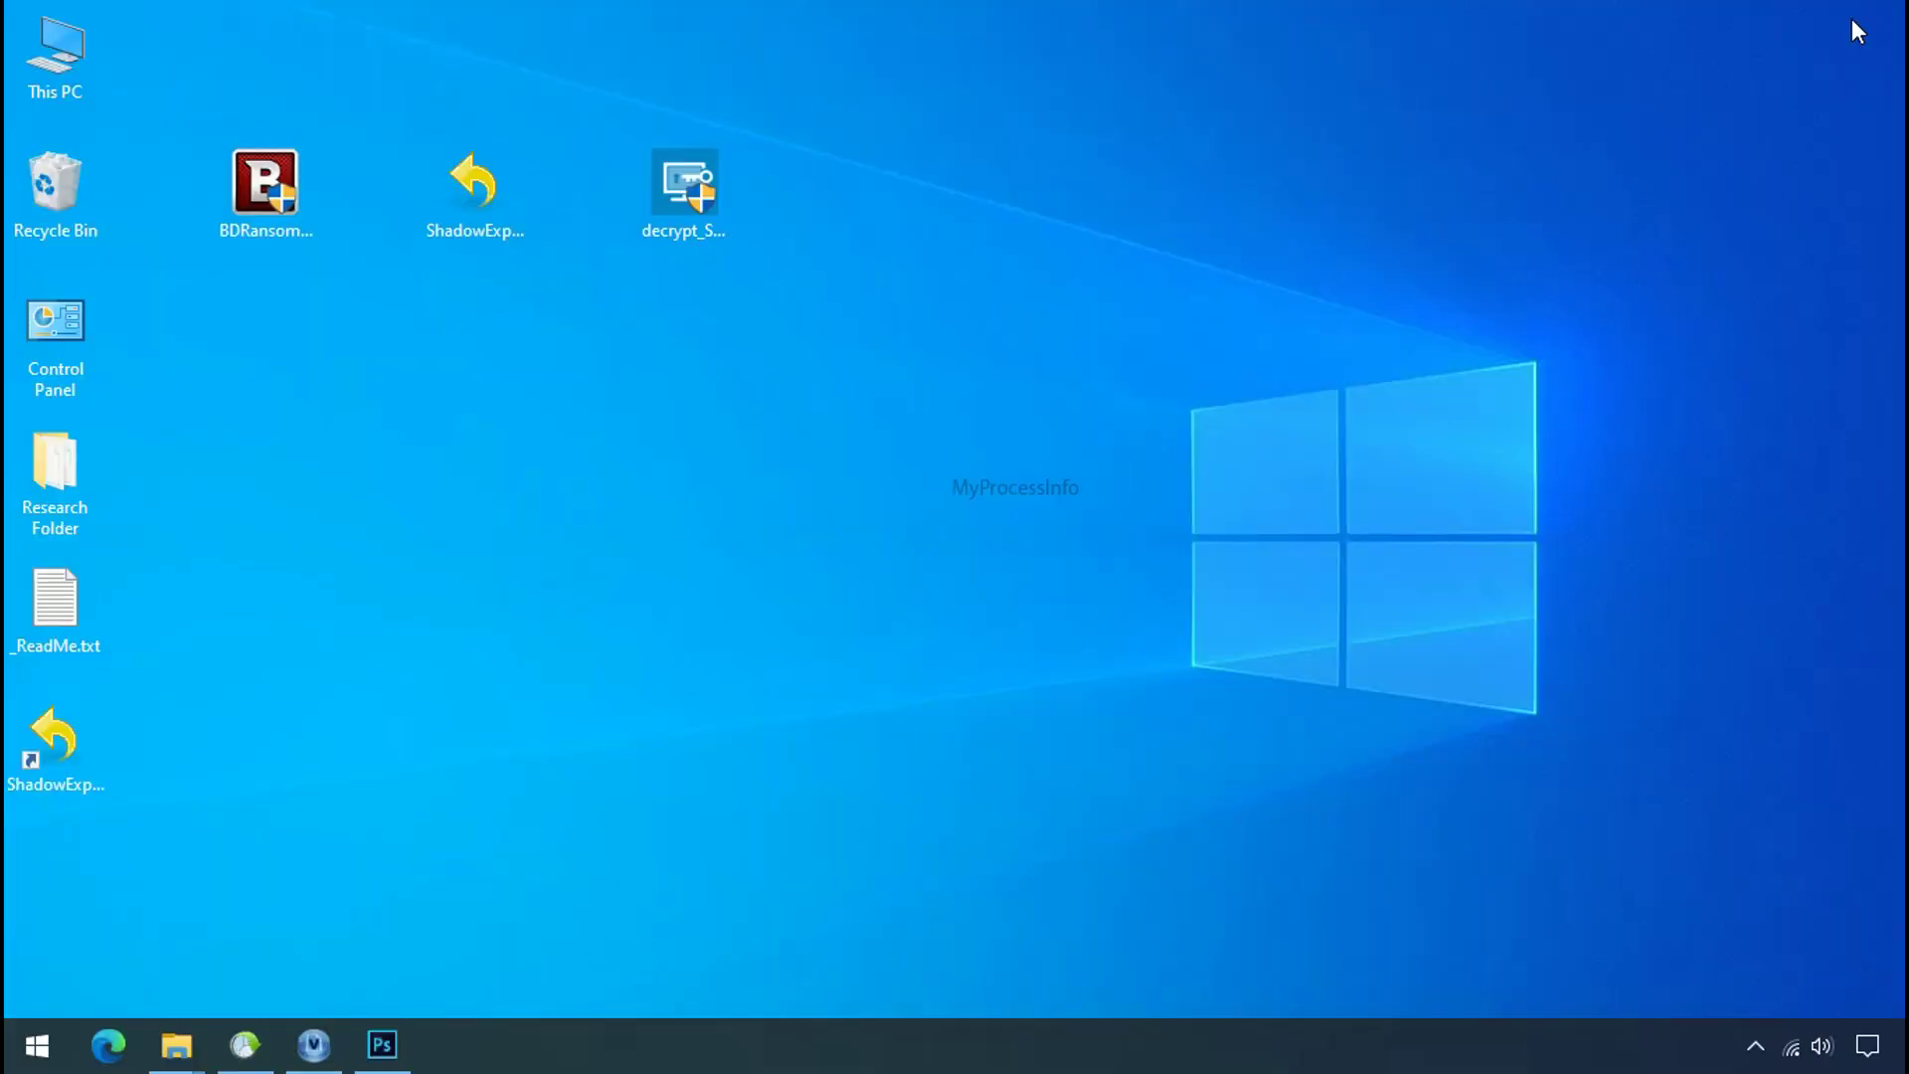
- Launch ShadowExplorer and select drive C: with the 3/1/2022 10:58:49 PM snapshot
{"action": "double_click", "coordinate": [93, 761]}
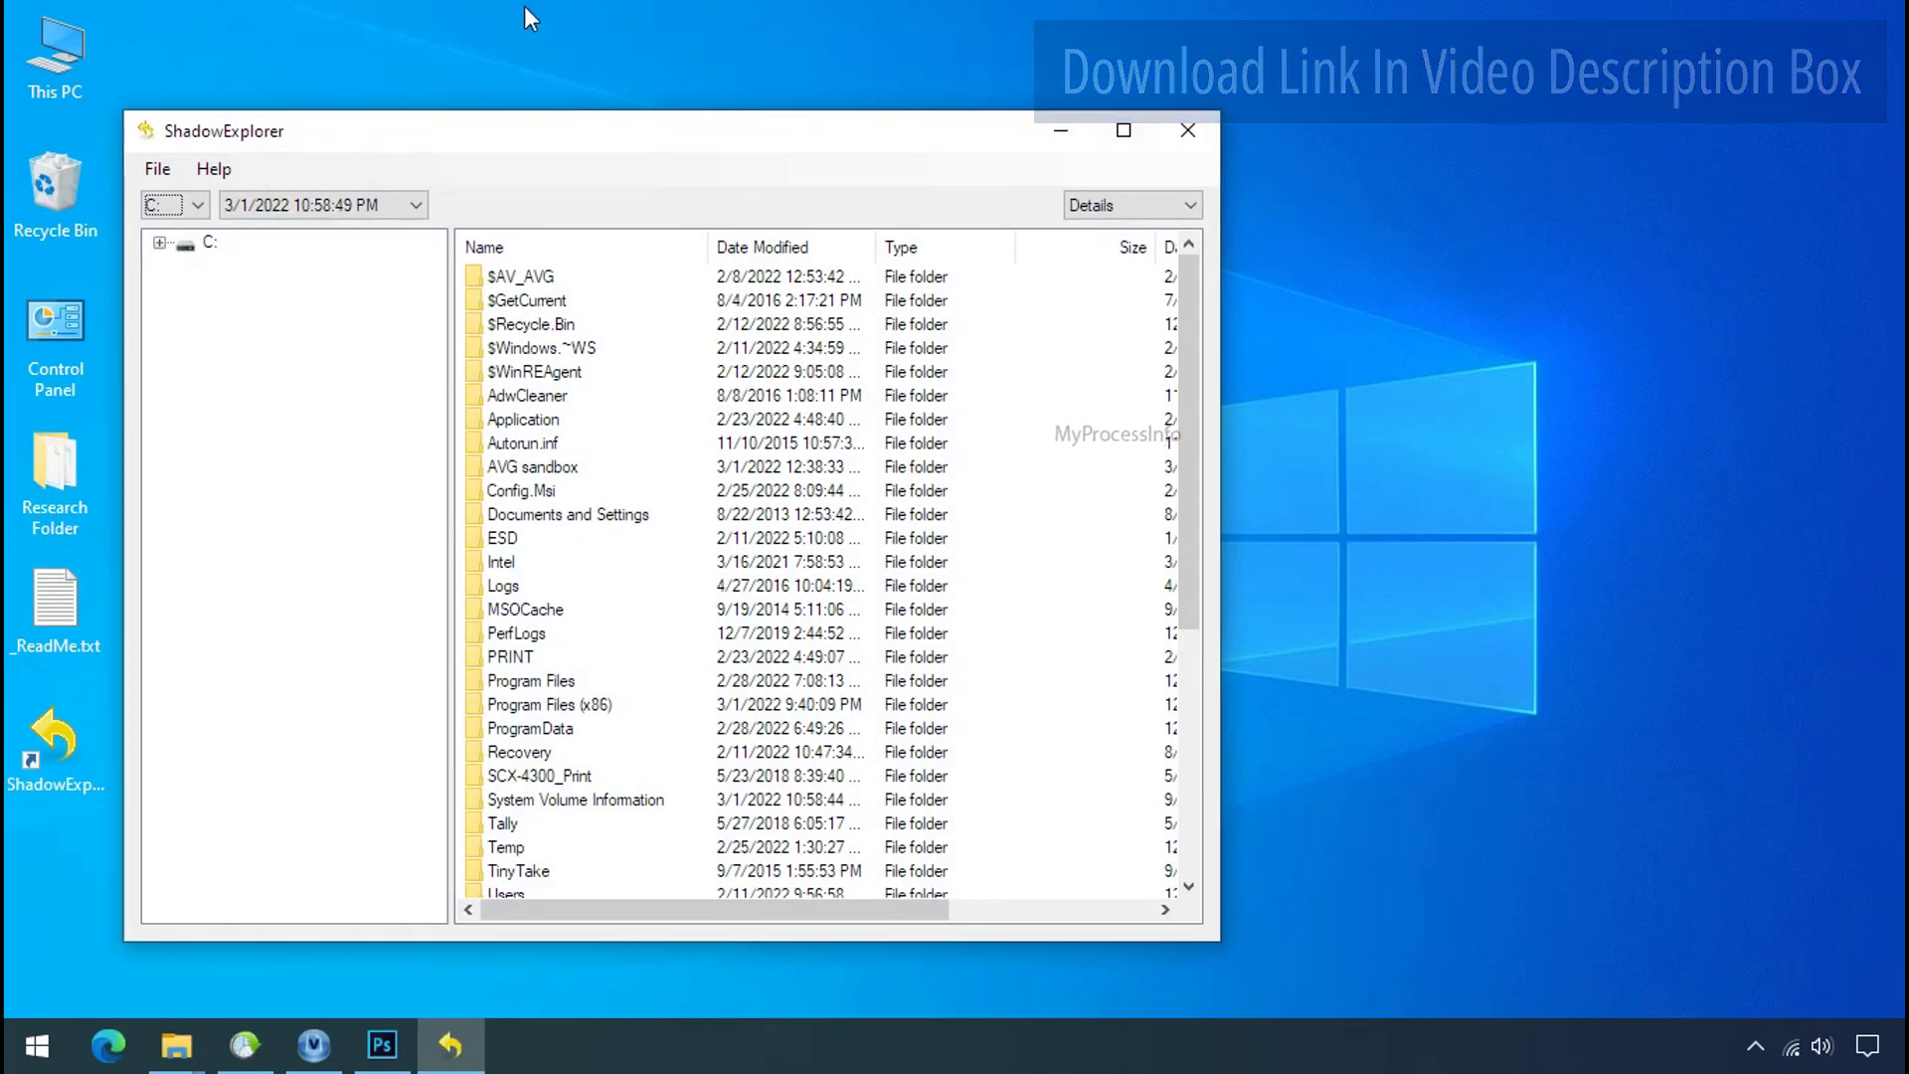
{"action": "left_click", "coordinate": [187, 204]}
{"action": "left_click", "coordinate": [187, 231]}
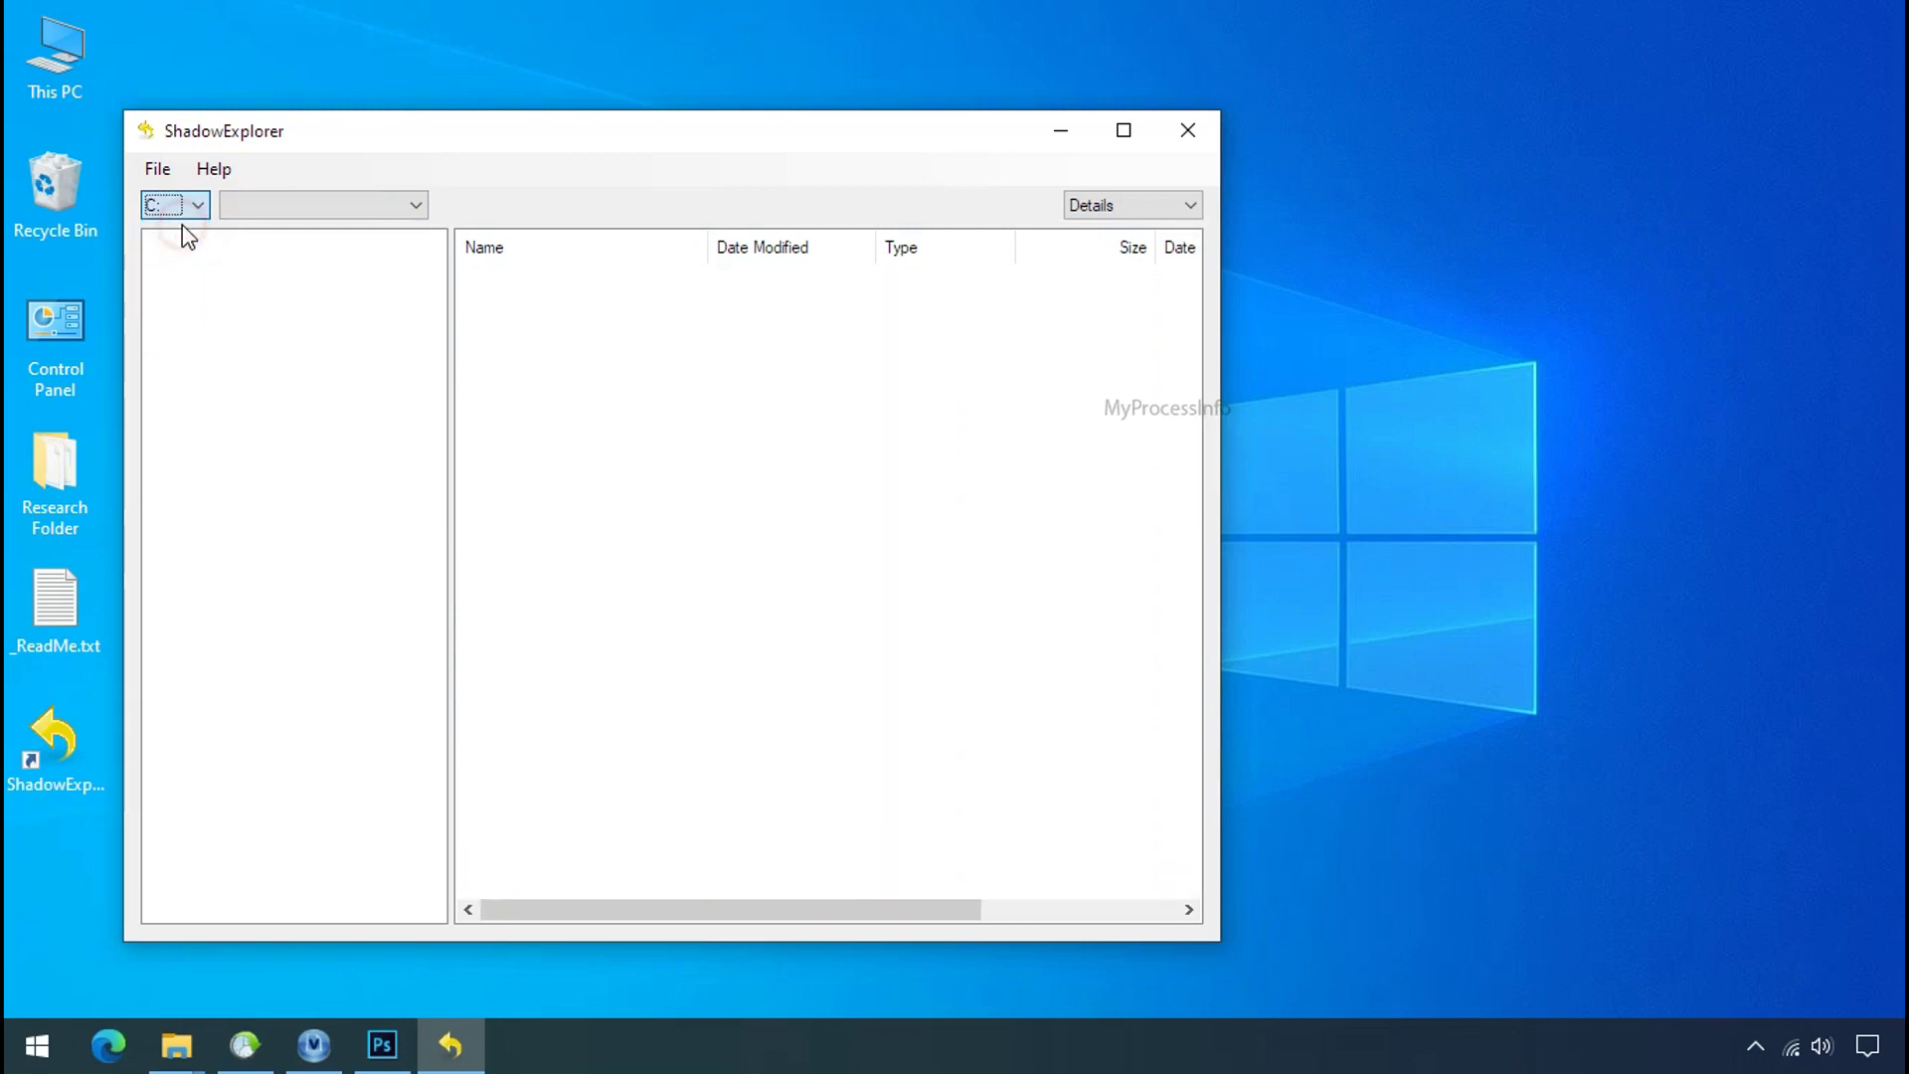
{"action": "left_click", "coordinate": [366, 209]}
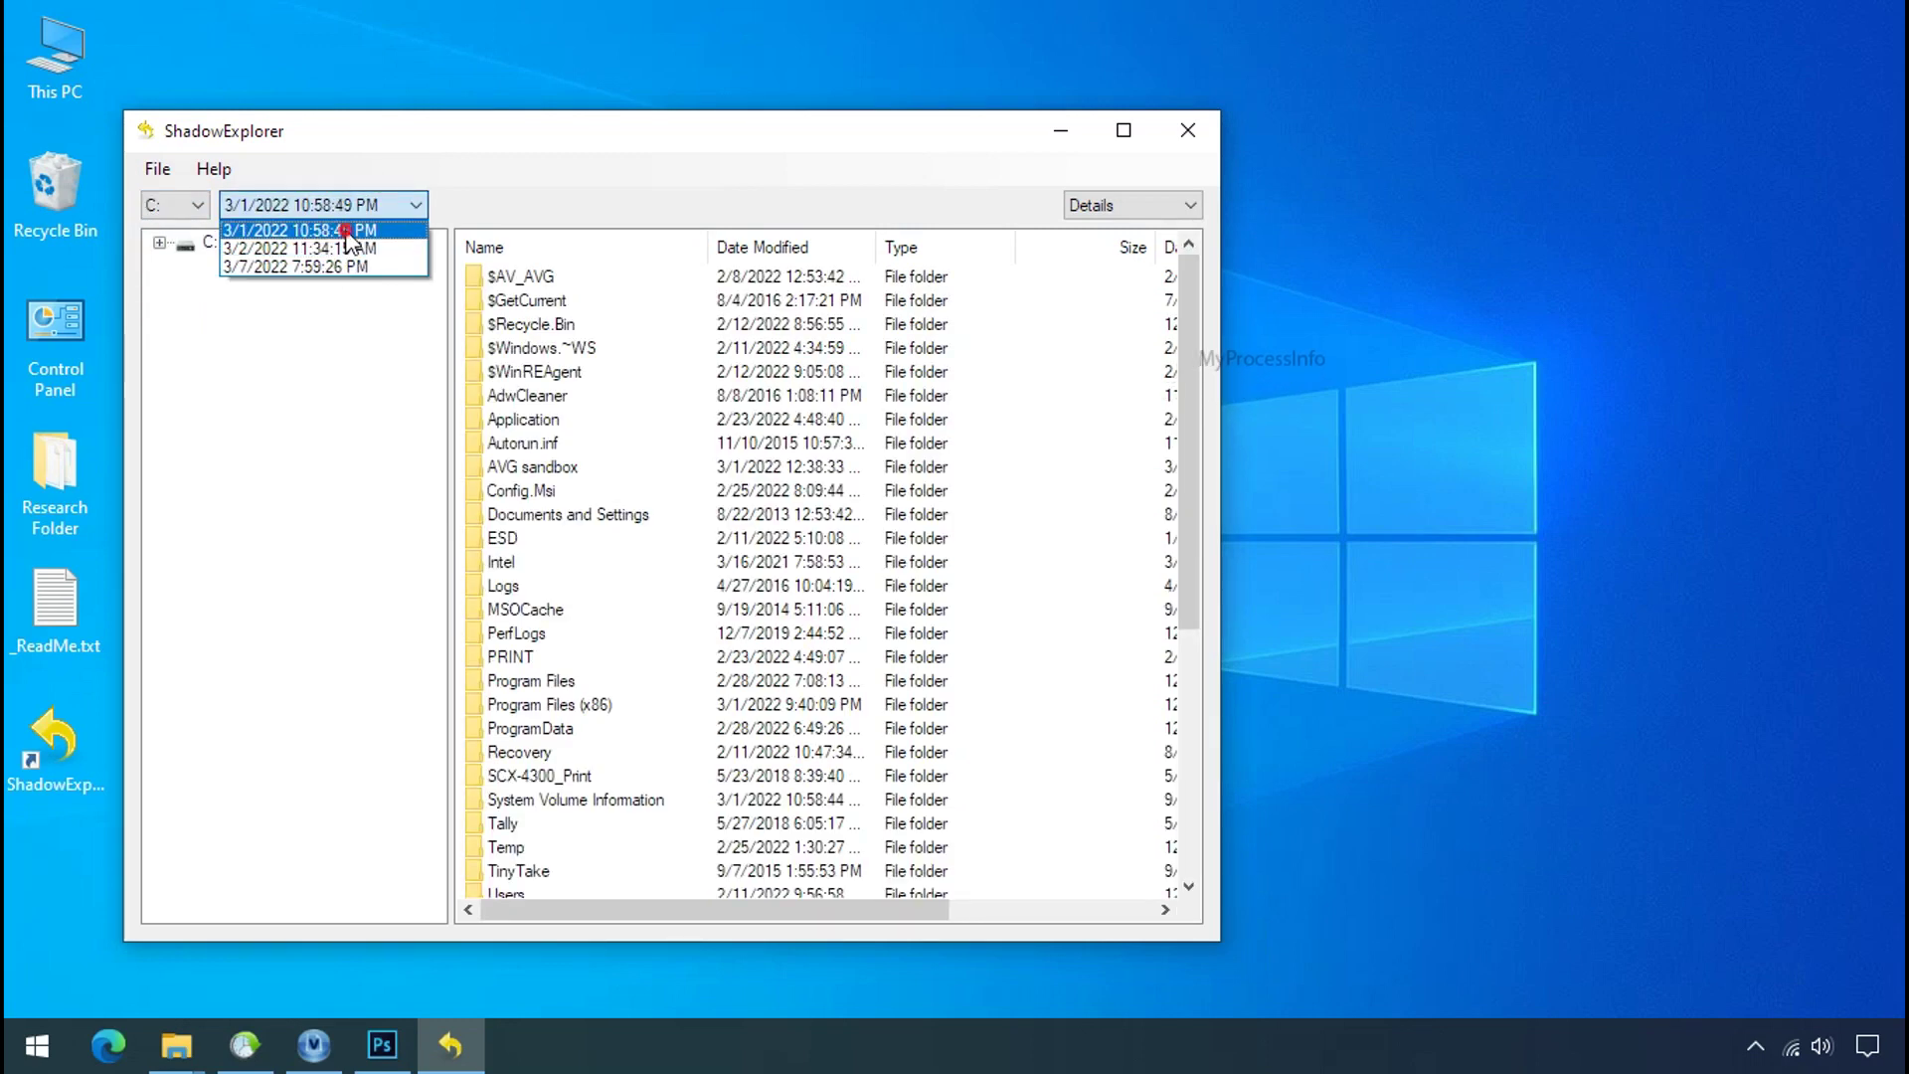
{"action": "left_click", "coordinate": [348, 235]}
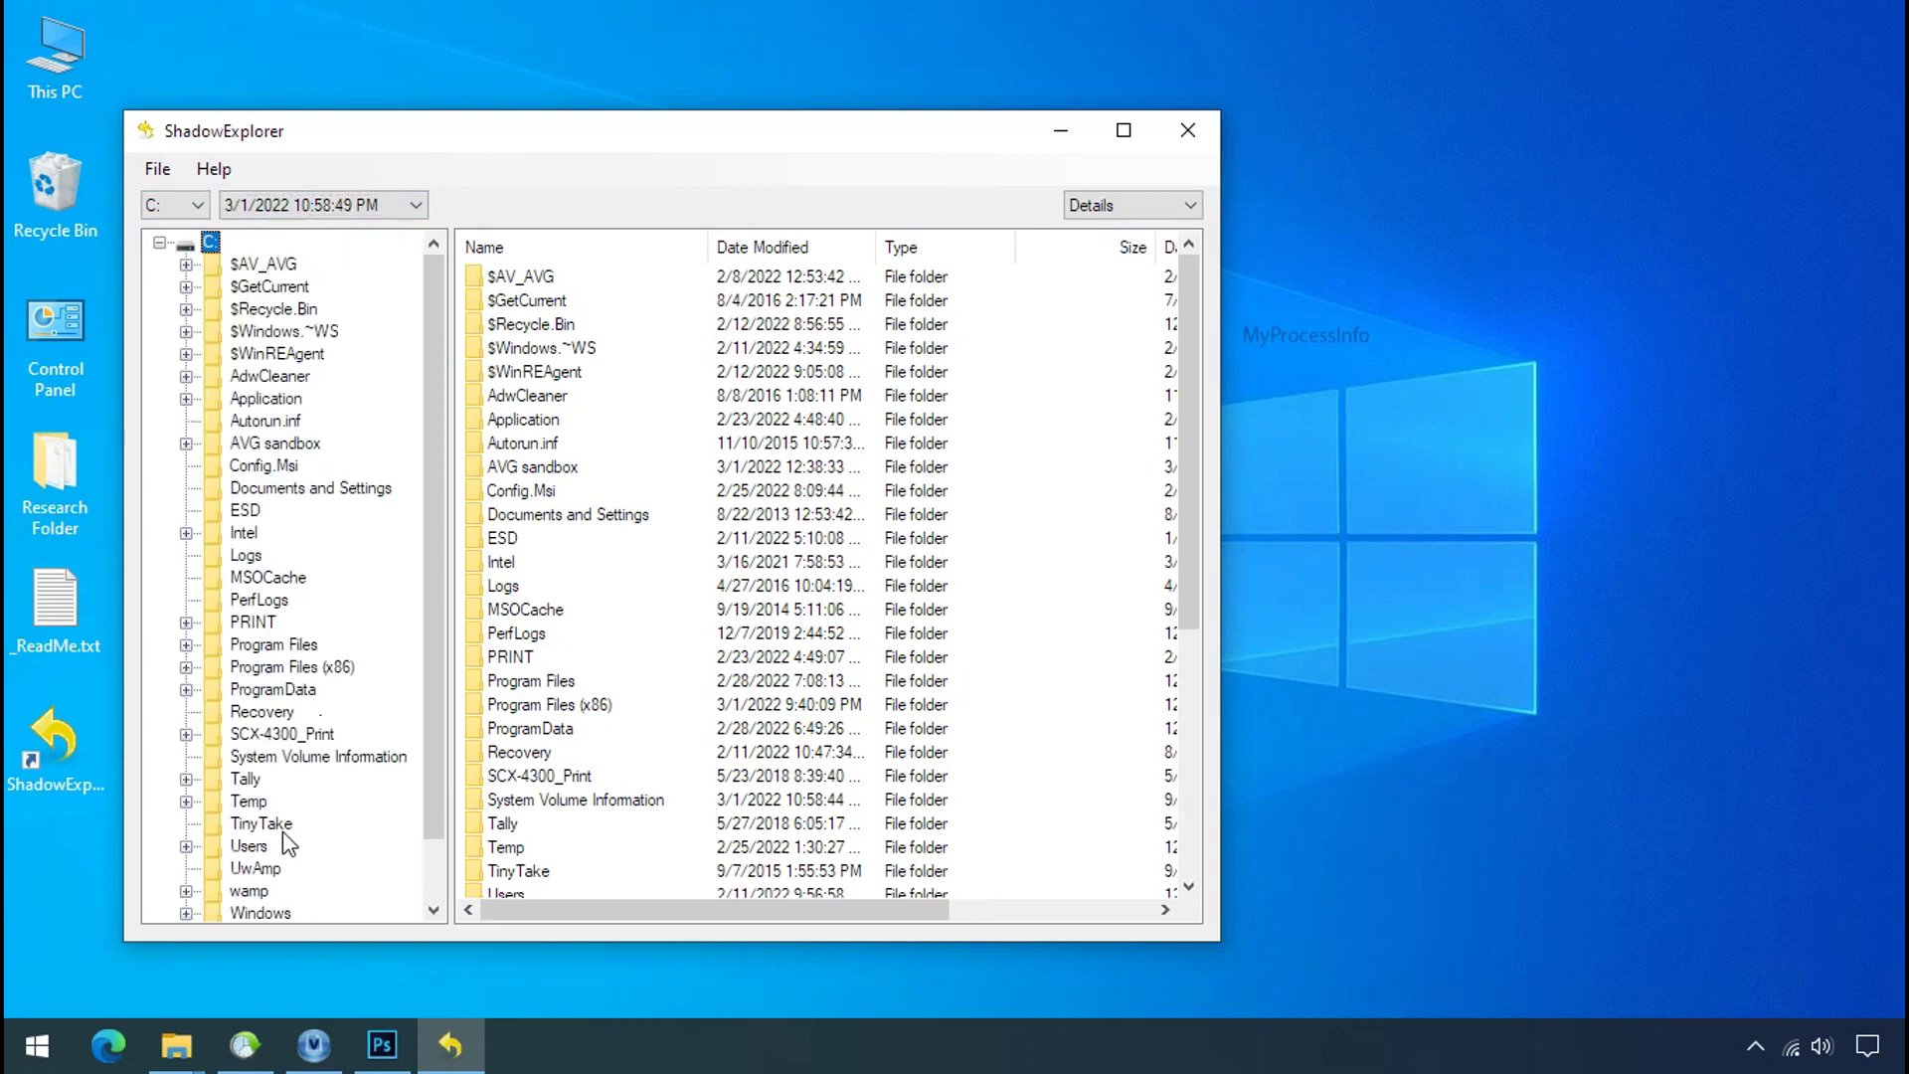
- Browse the snapshot to Users\123\Desktop
{"action": "left_click", "coordinate": [265, 846]}
{"action": "left_click", "coordinate": [497, 277]}
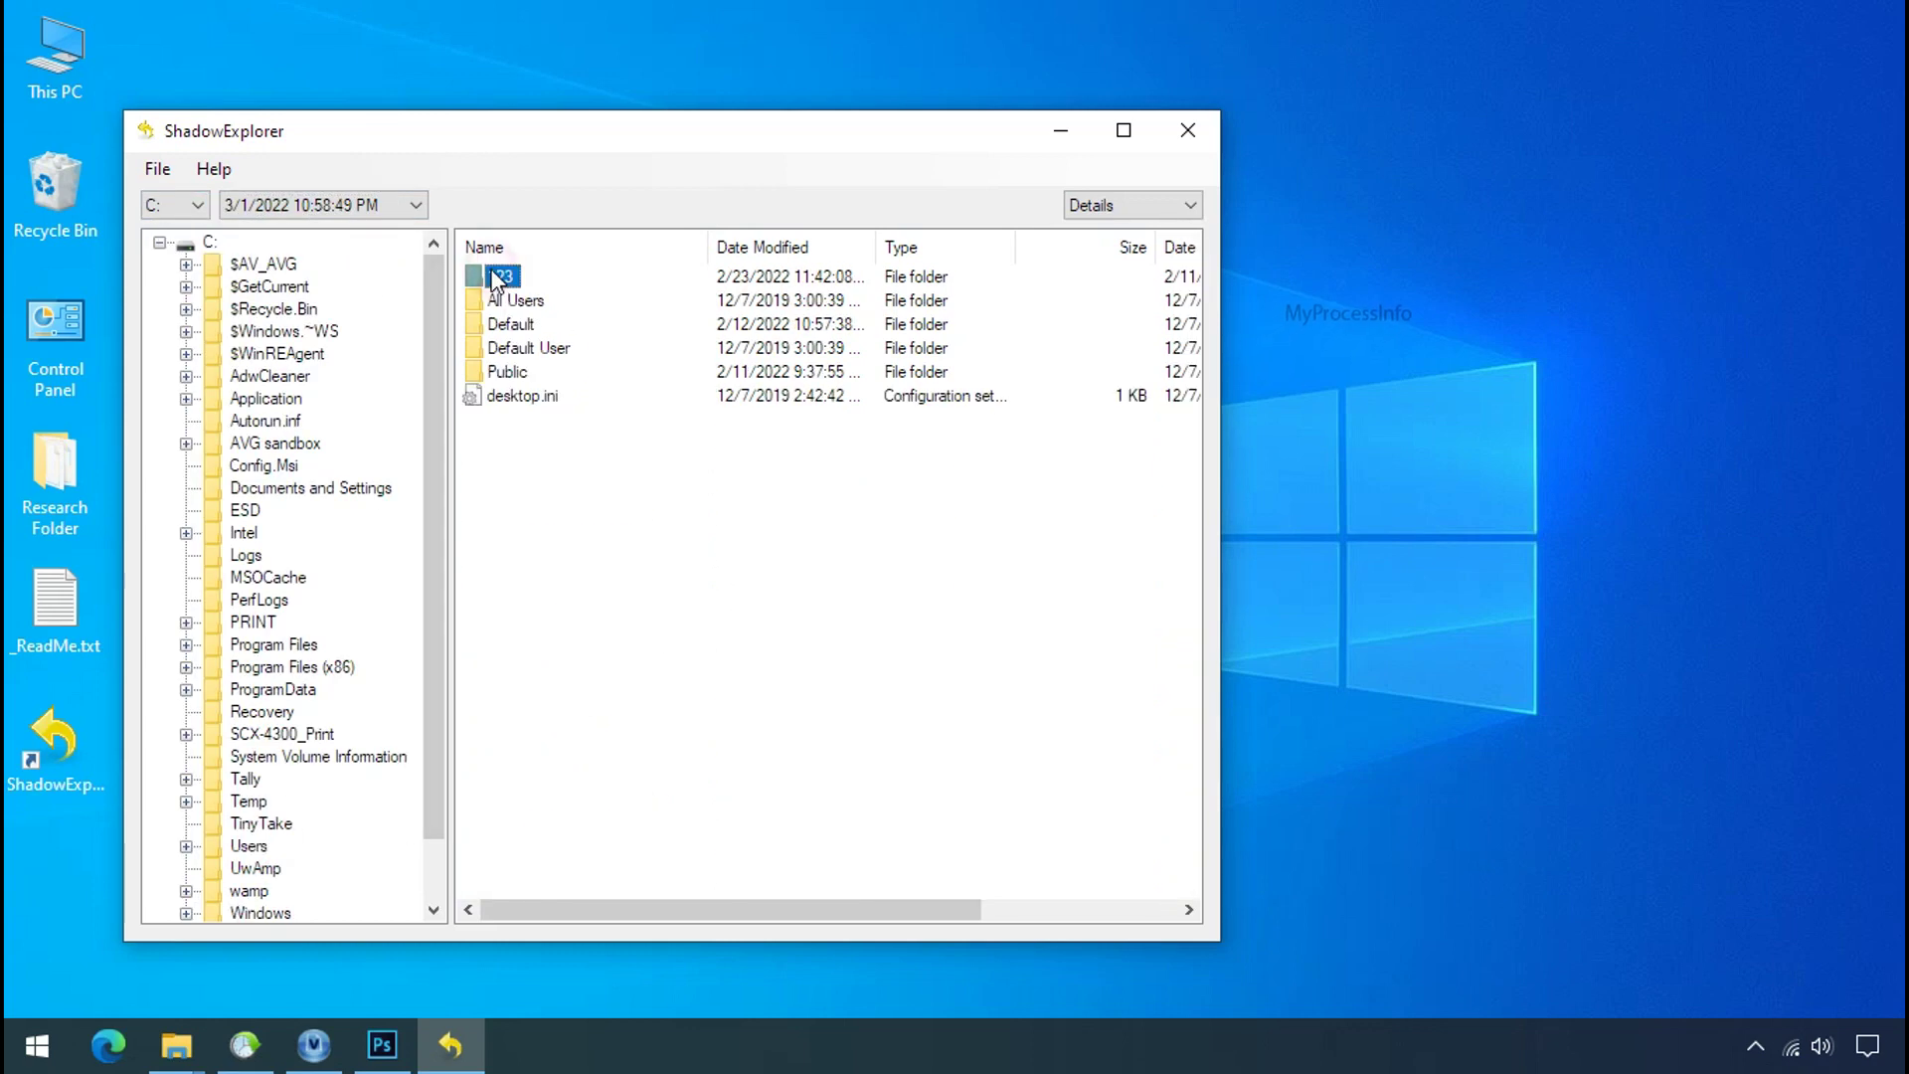
{"action": "double_click", "coordinate": [511, 279]}
{"action": "left_click", "coordinate": [518, 398]}
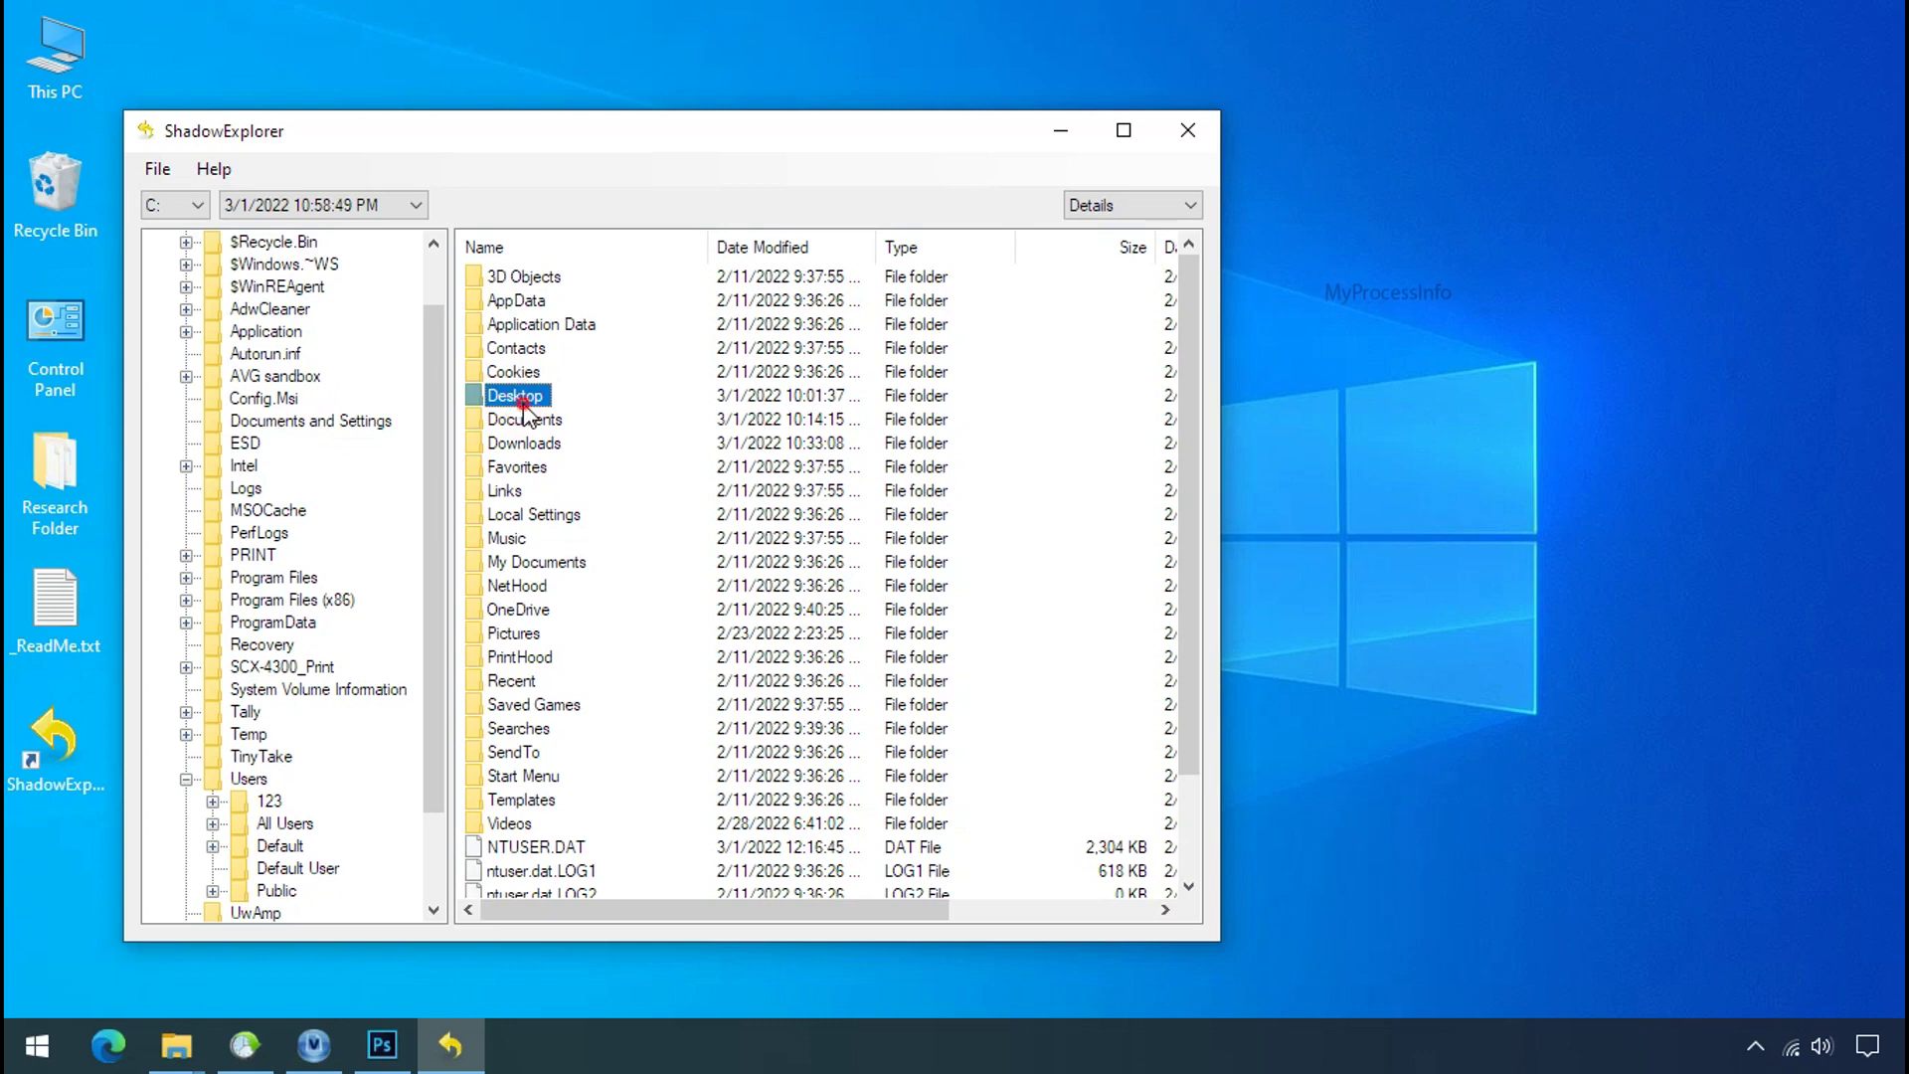
{"action": "double_click", "coordinate": [524, 405]}
- Export Research Folder to the Recover folder on Softwares (G:)
{"action": "left_click", "coordinate": [530, 279]}
{"action": "right_click", "coordinate": [533, 282]}
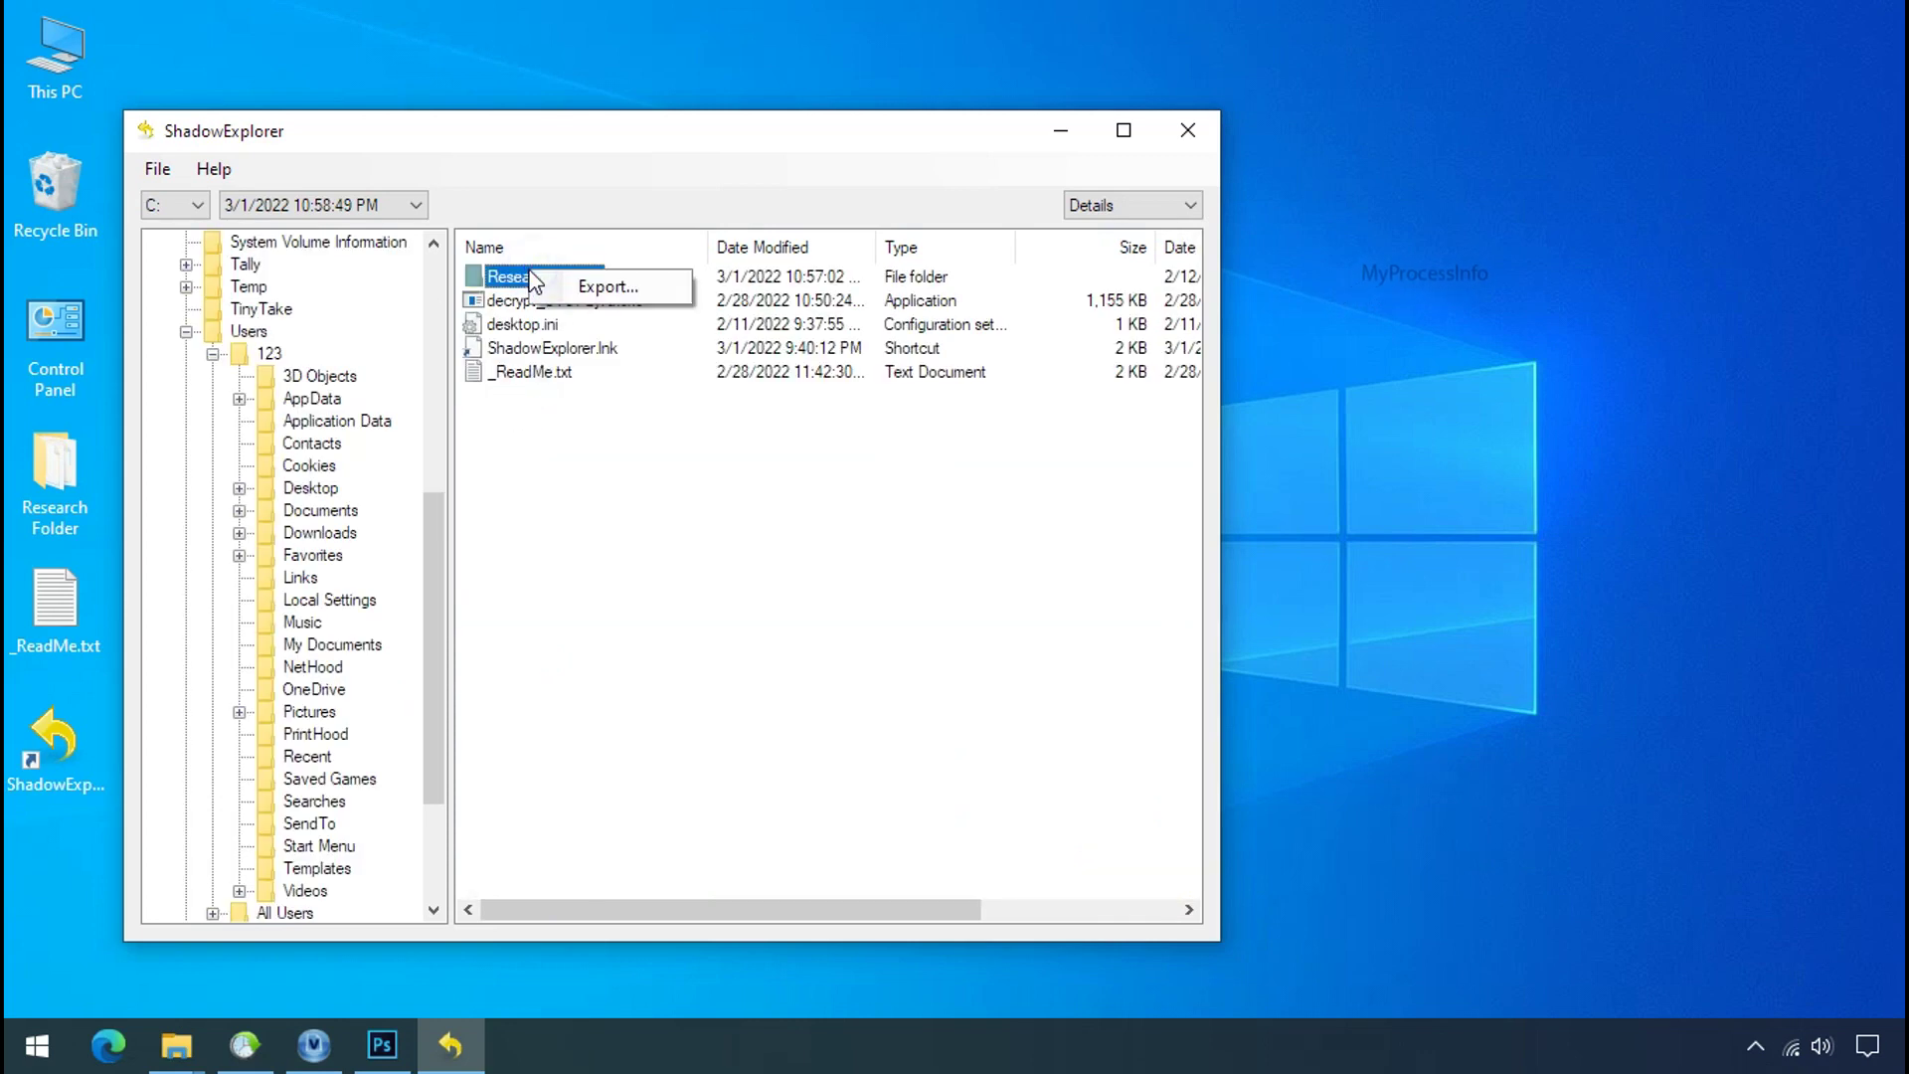
{"action": "left_click", "coordinate": [604, 287]}
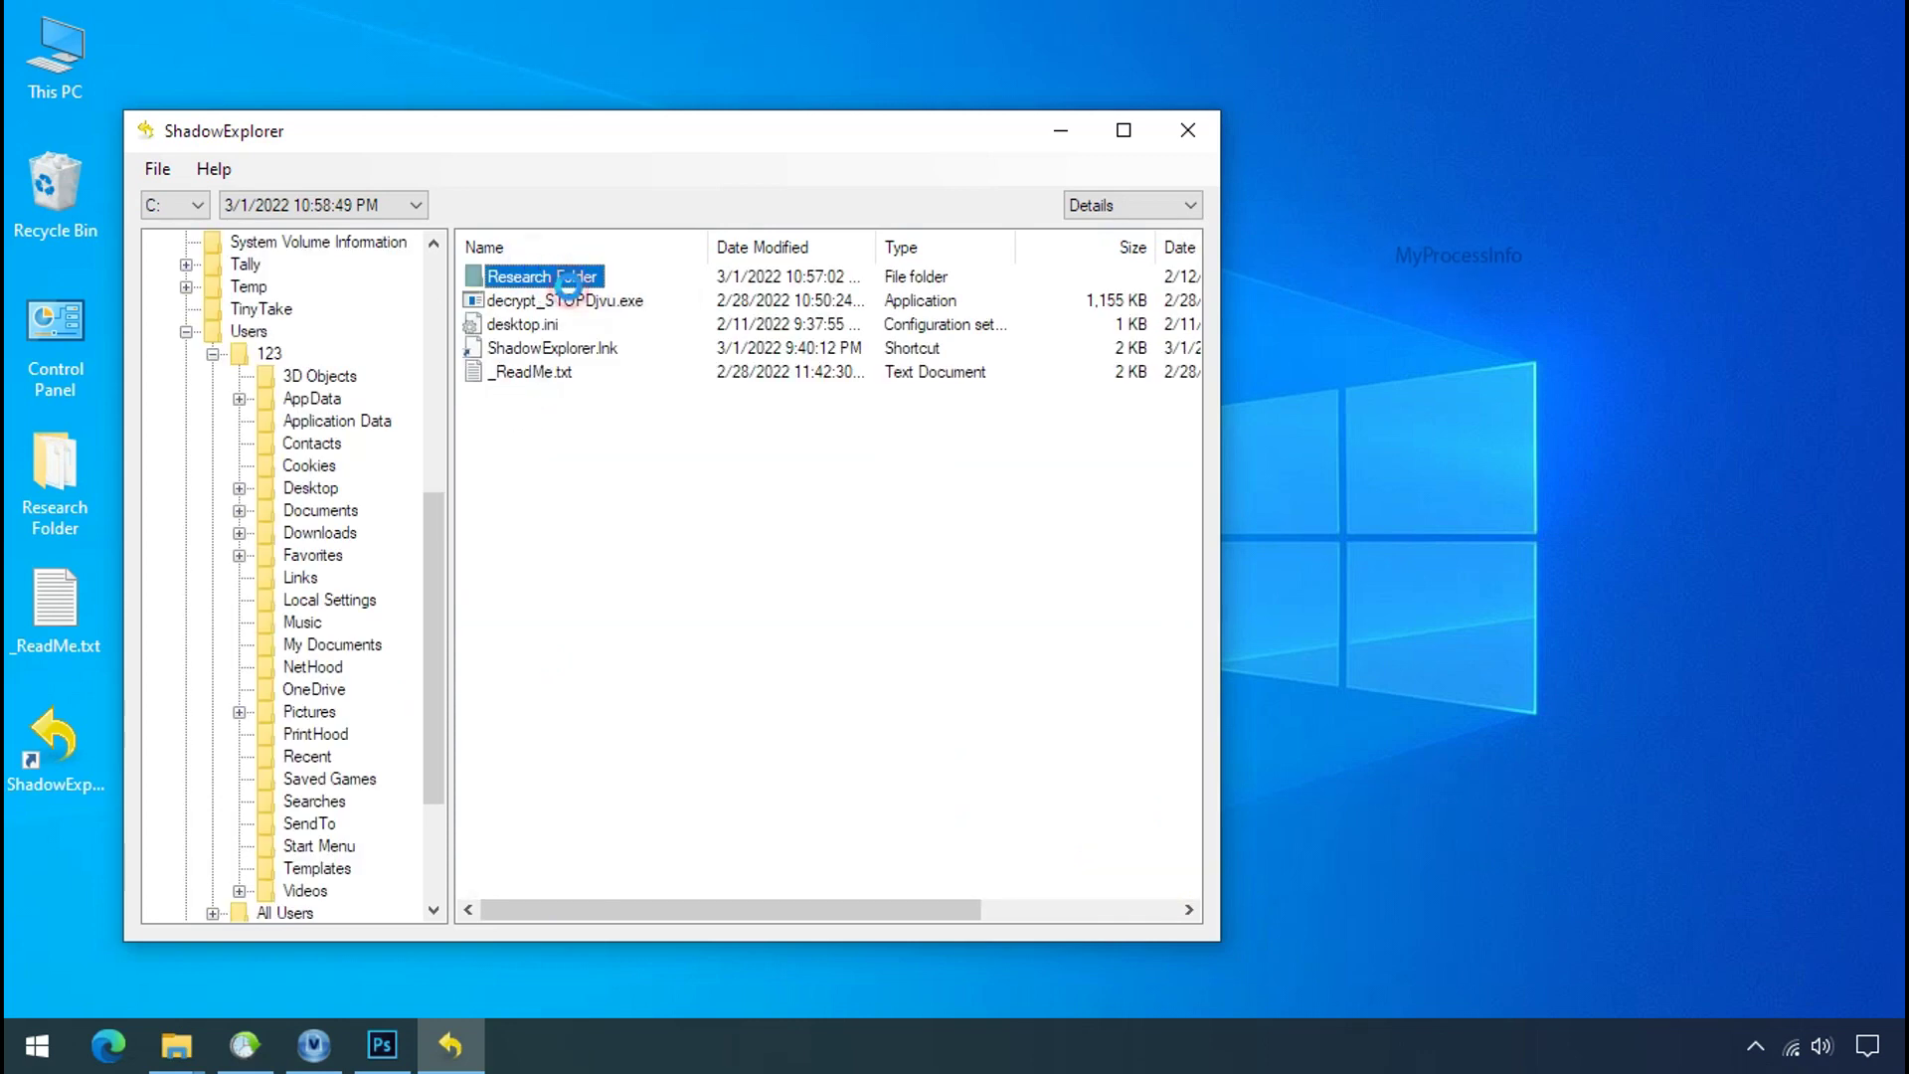
{"action": "scroll", "coordinate": [905, 540], "scroll_direction": "down", "scroll_amount": 2}
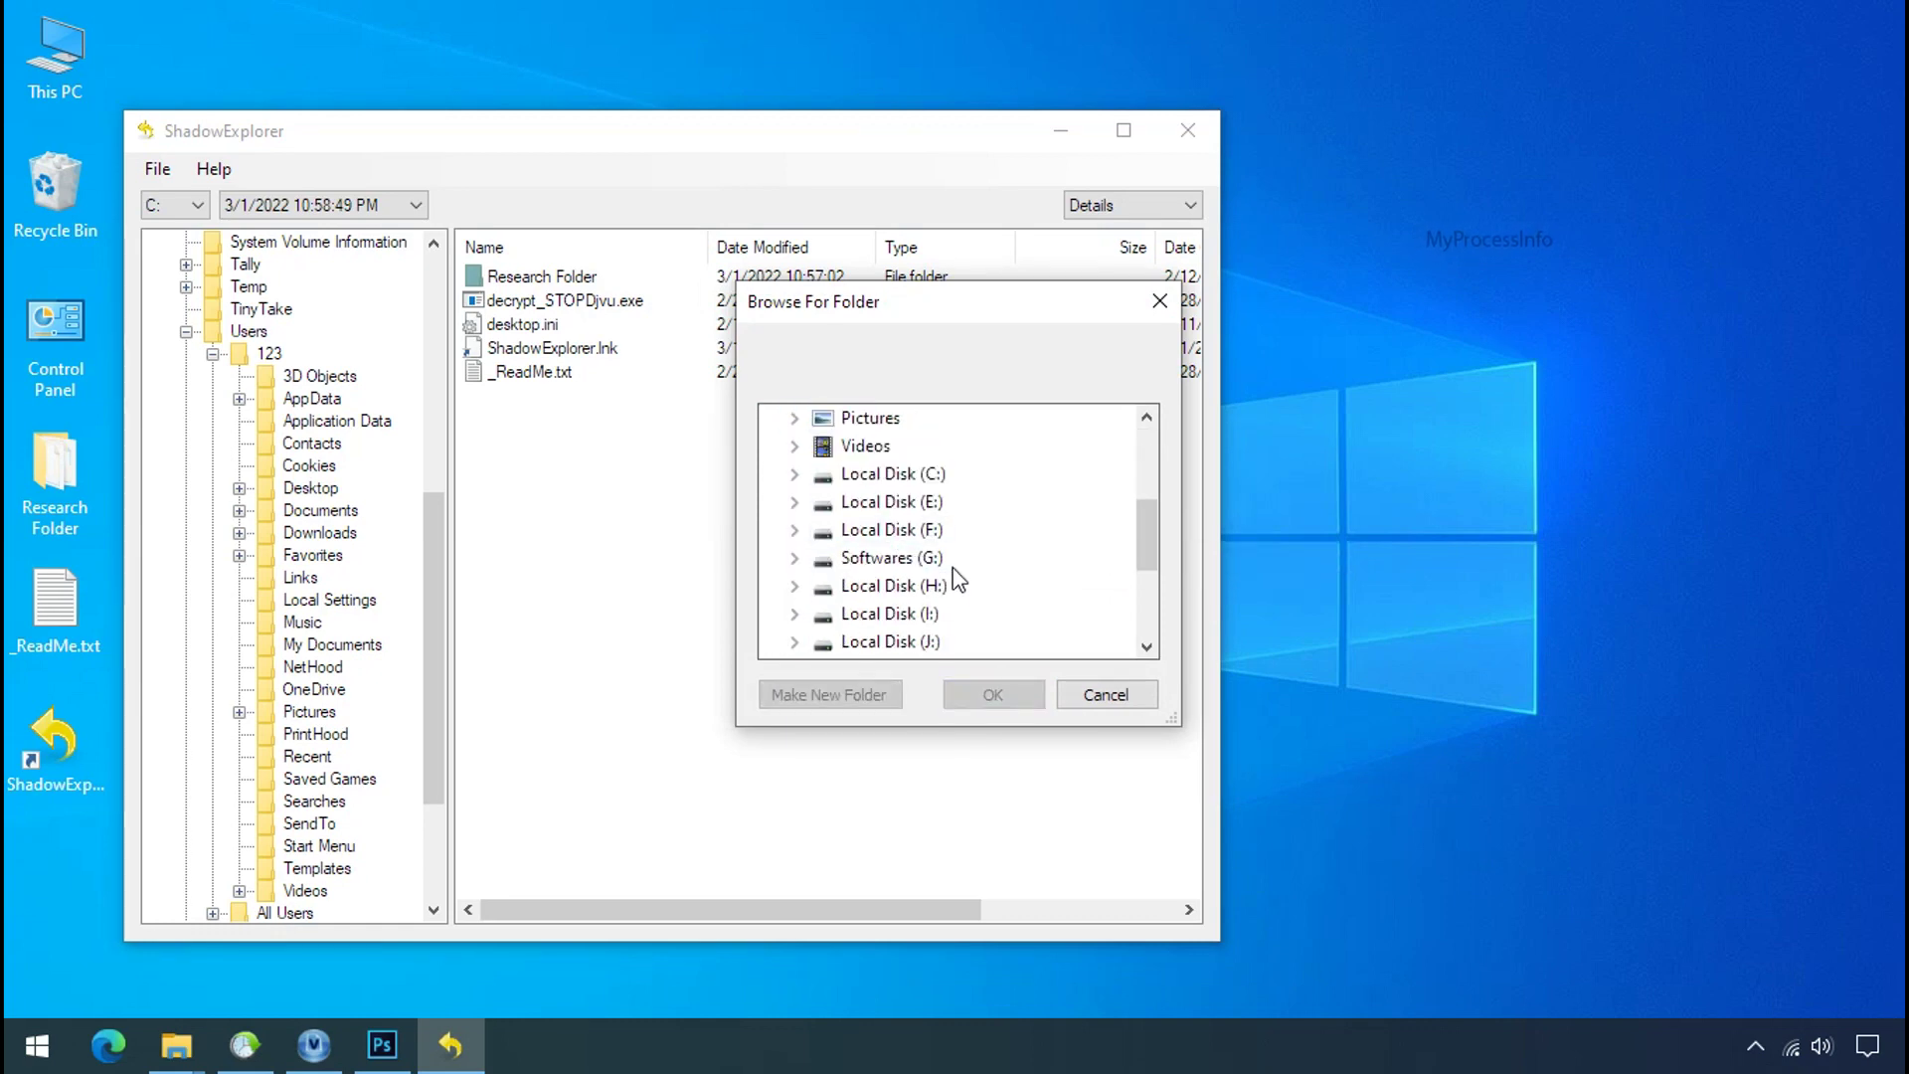
{"action": "left_click", "coordinate": [891, 559]}
{"action": "left_click", "coordinate": [897, 585]}
{"action": "left_click", "coordinate": [988, 696]}
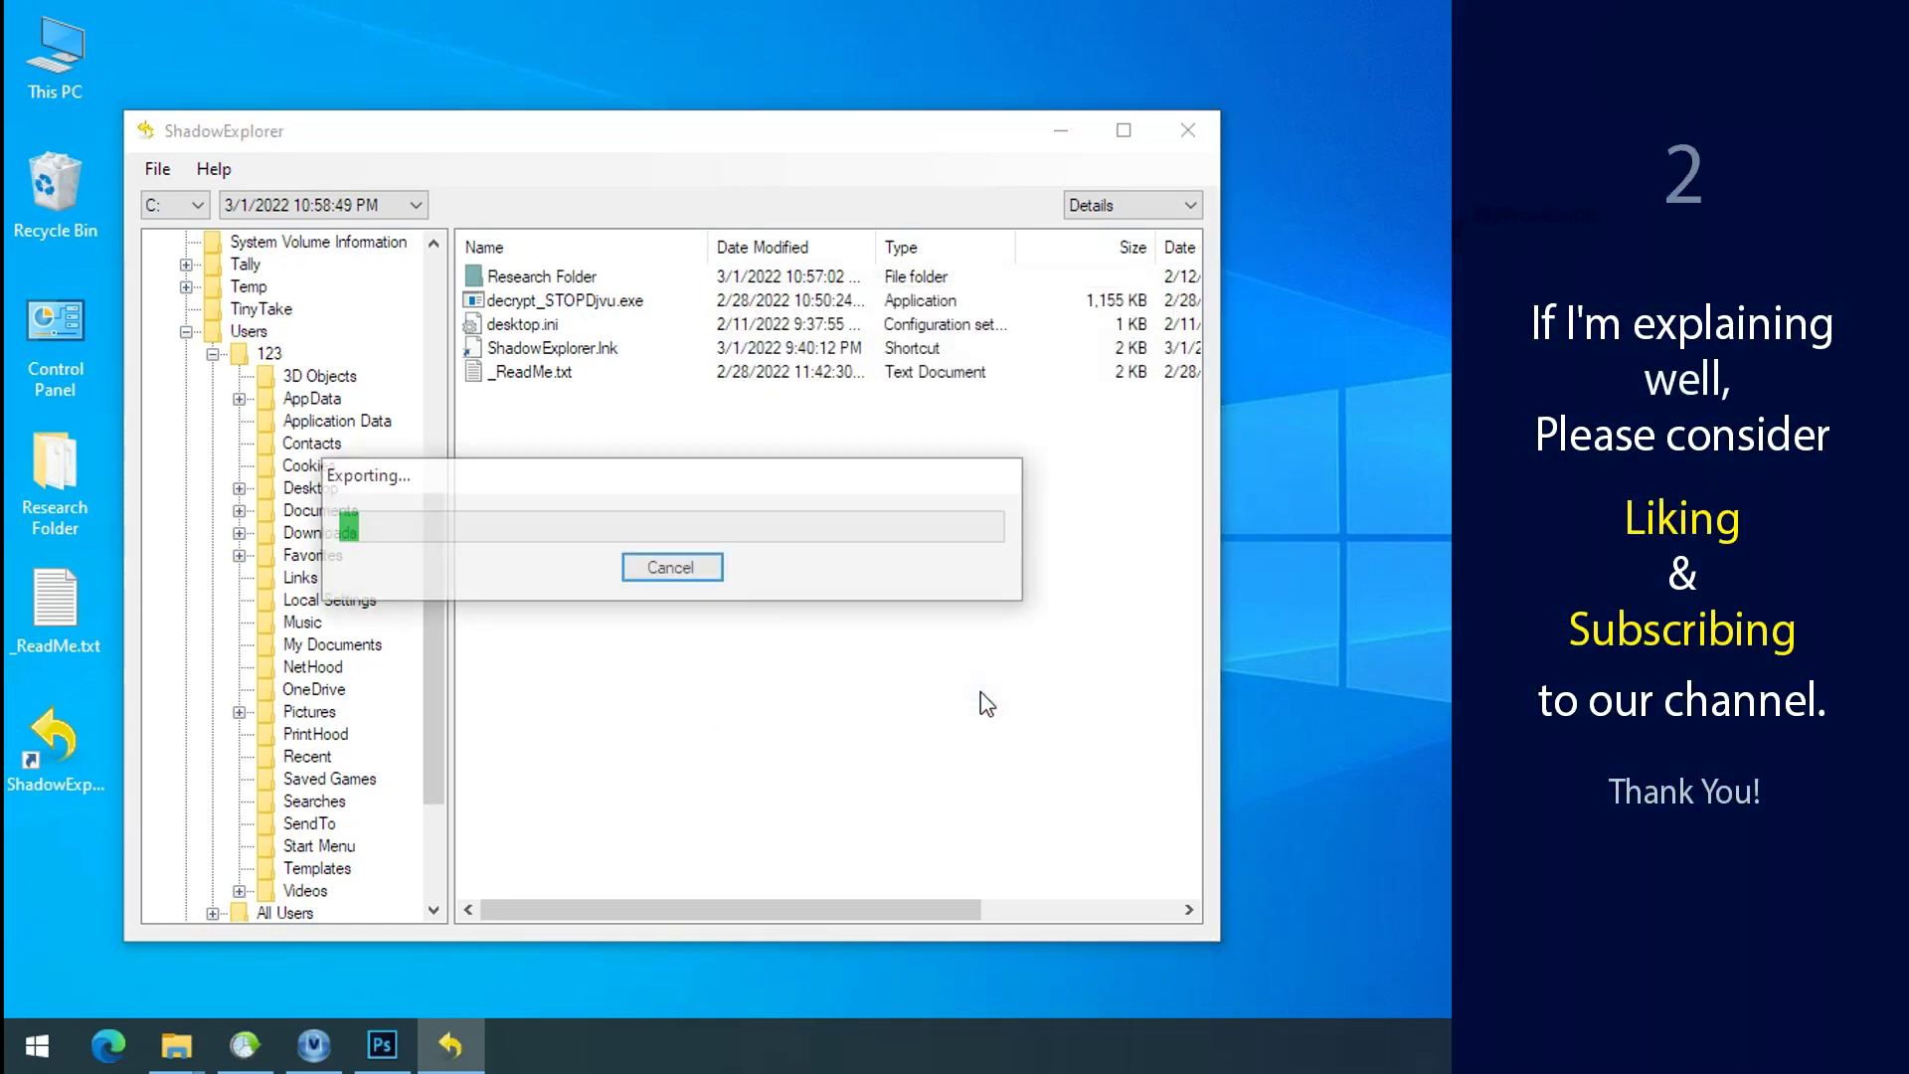
- Minimize ShadowExplorer and open G:\Recover\Research Folder in File Explorer
{"action": "left_click", "coordinate": [1067, 141]}
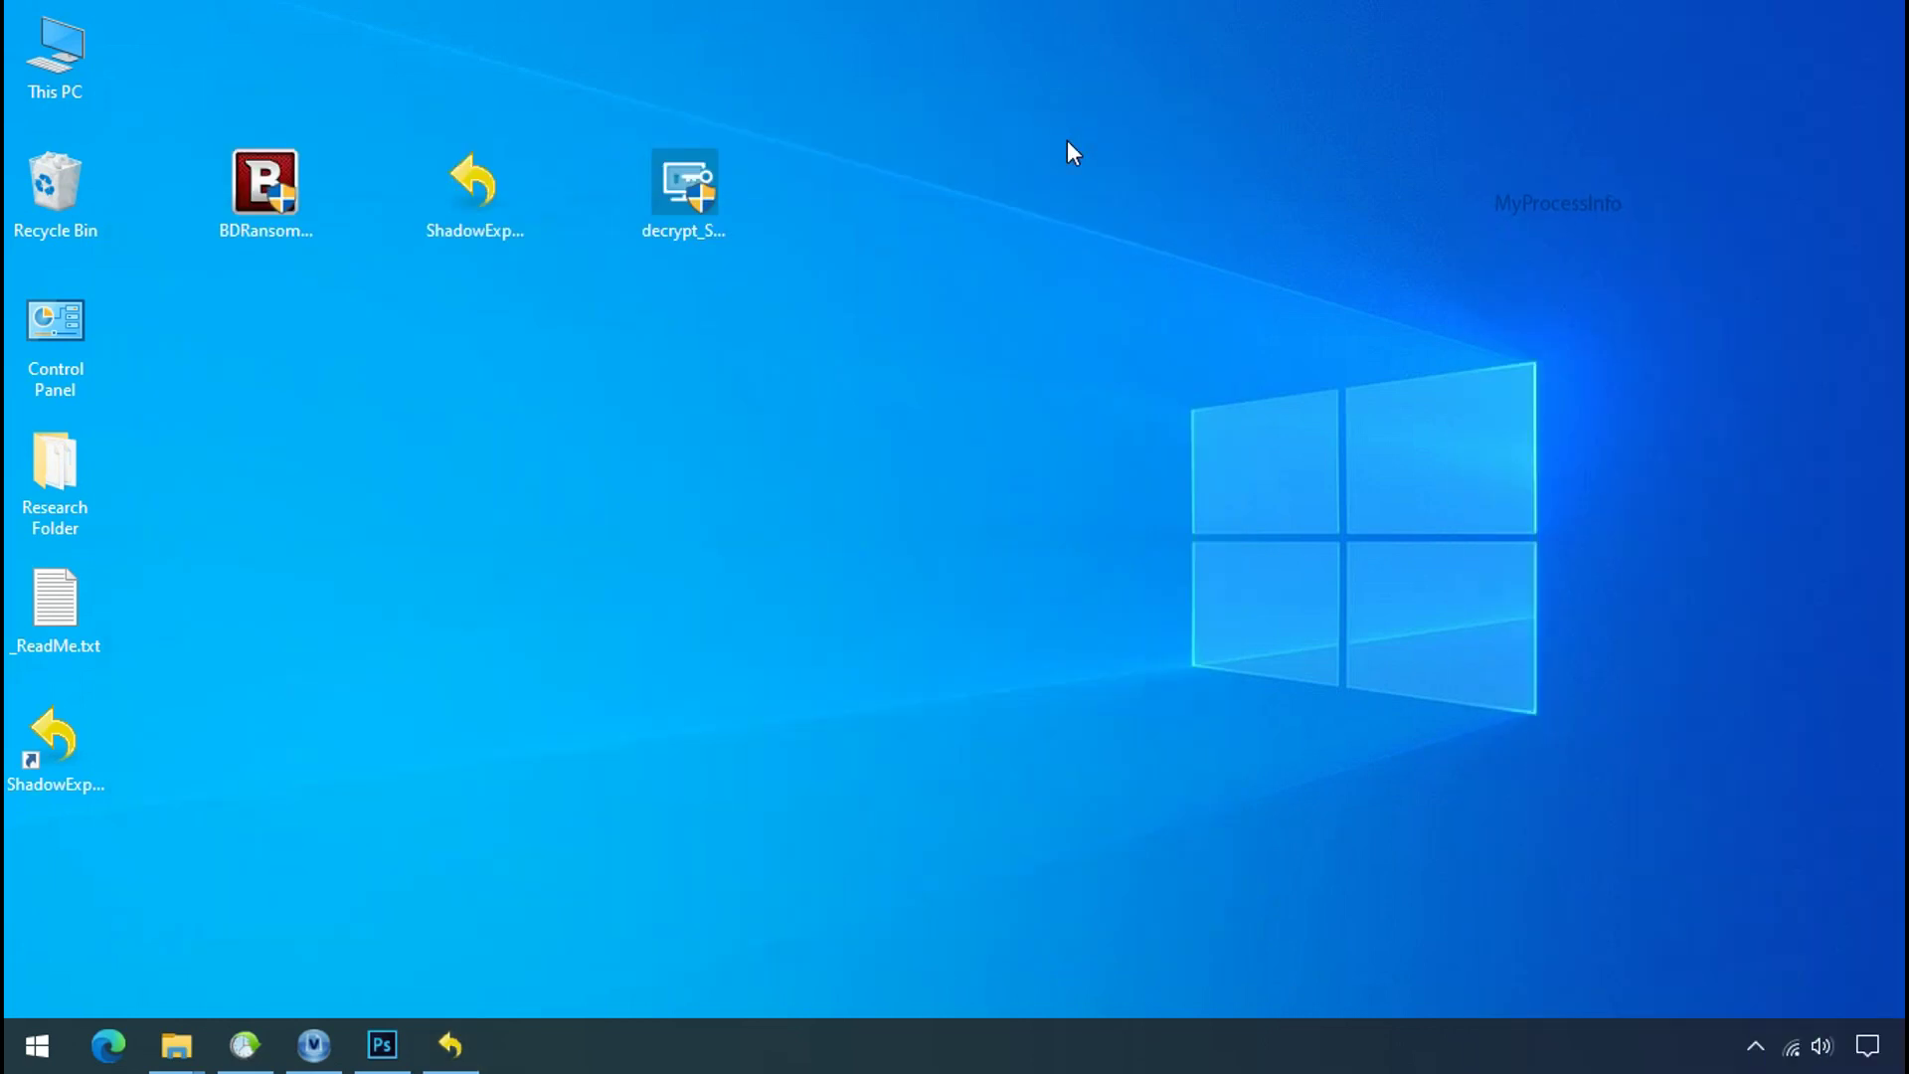
{"action": "left_click", "coordinate": [176, 1044]}
{"action": "left_click", "coordinate": [139, 761]}
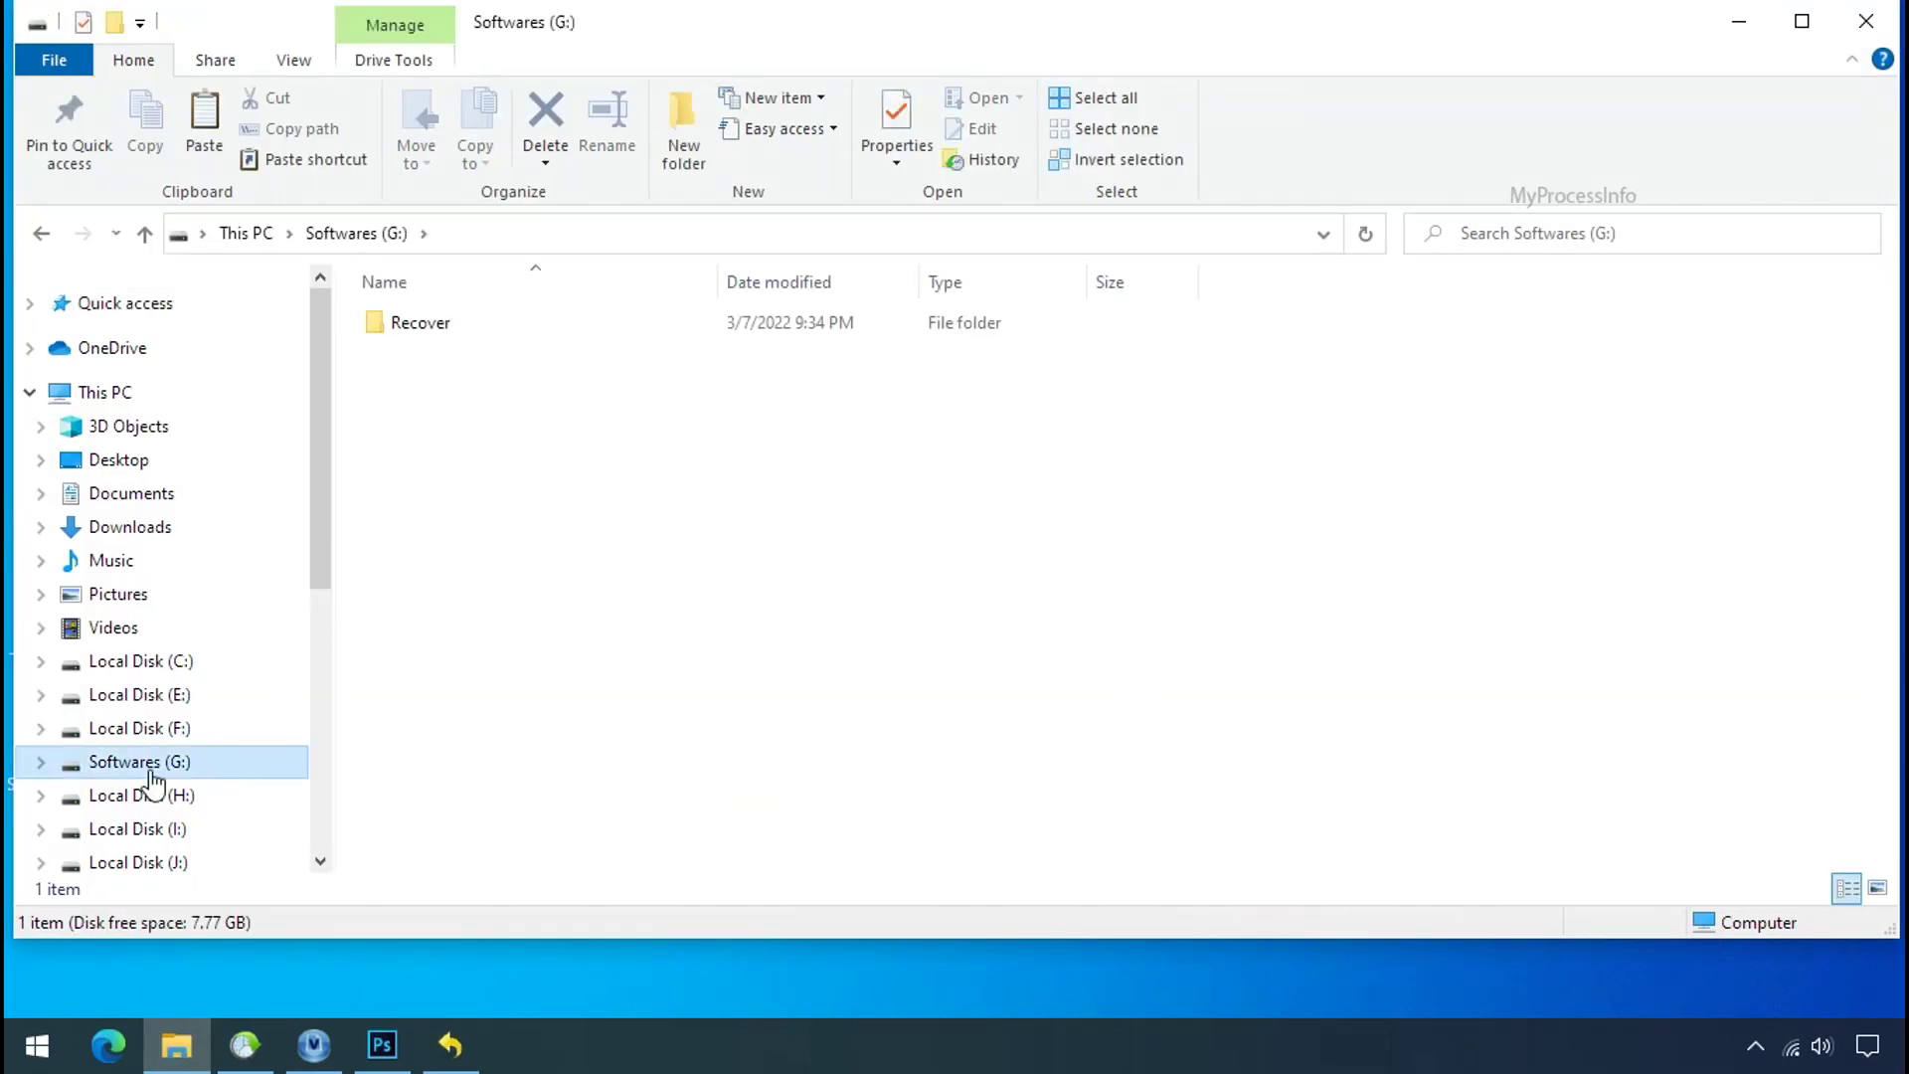
{"action": "double_click", "coordinate": [383, 328]}
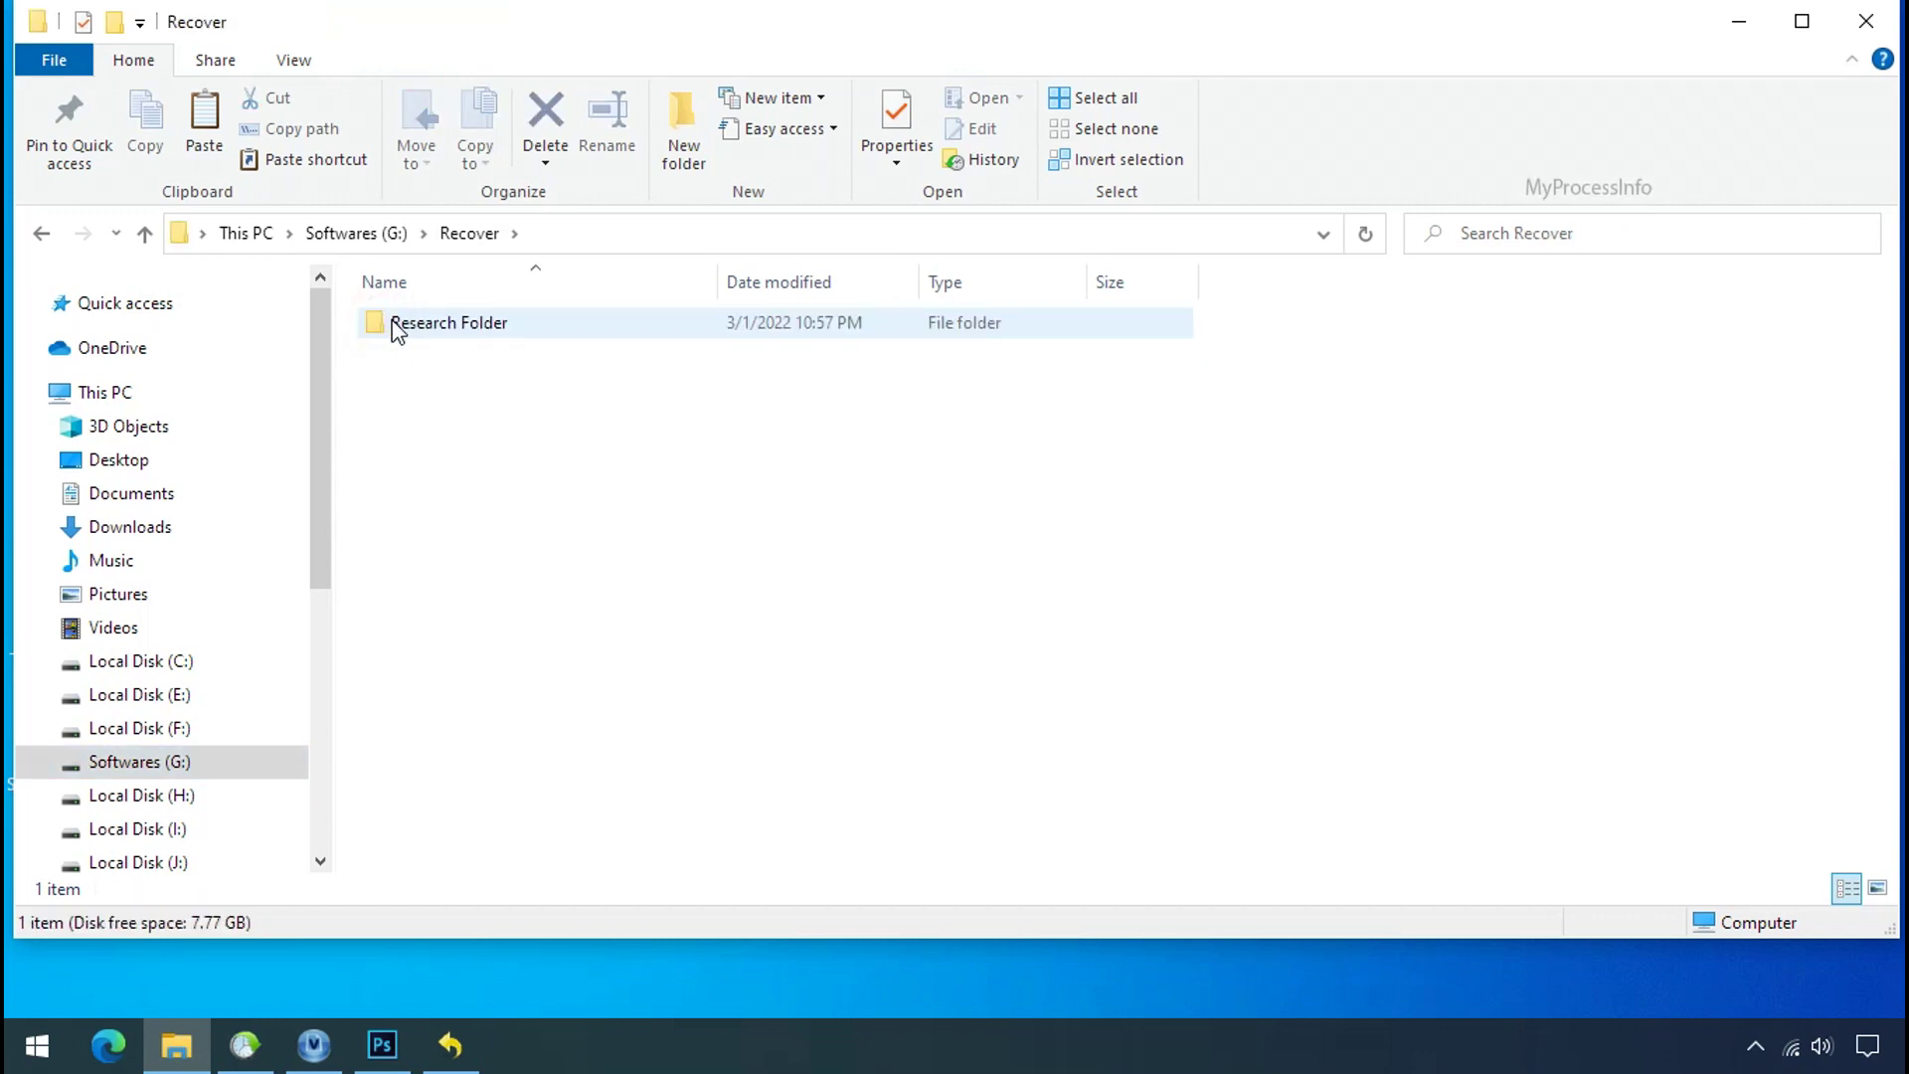
{"action": "double_click", "coordinate": [398, 325]}
- Inspect the exported PNG, PDF and XLSX test files
{"action": "left_click", "coordinate": [425, 328]}
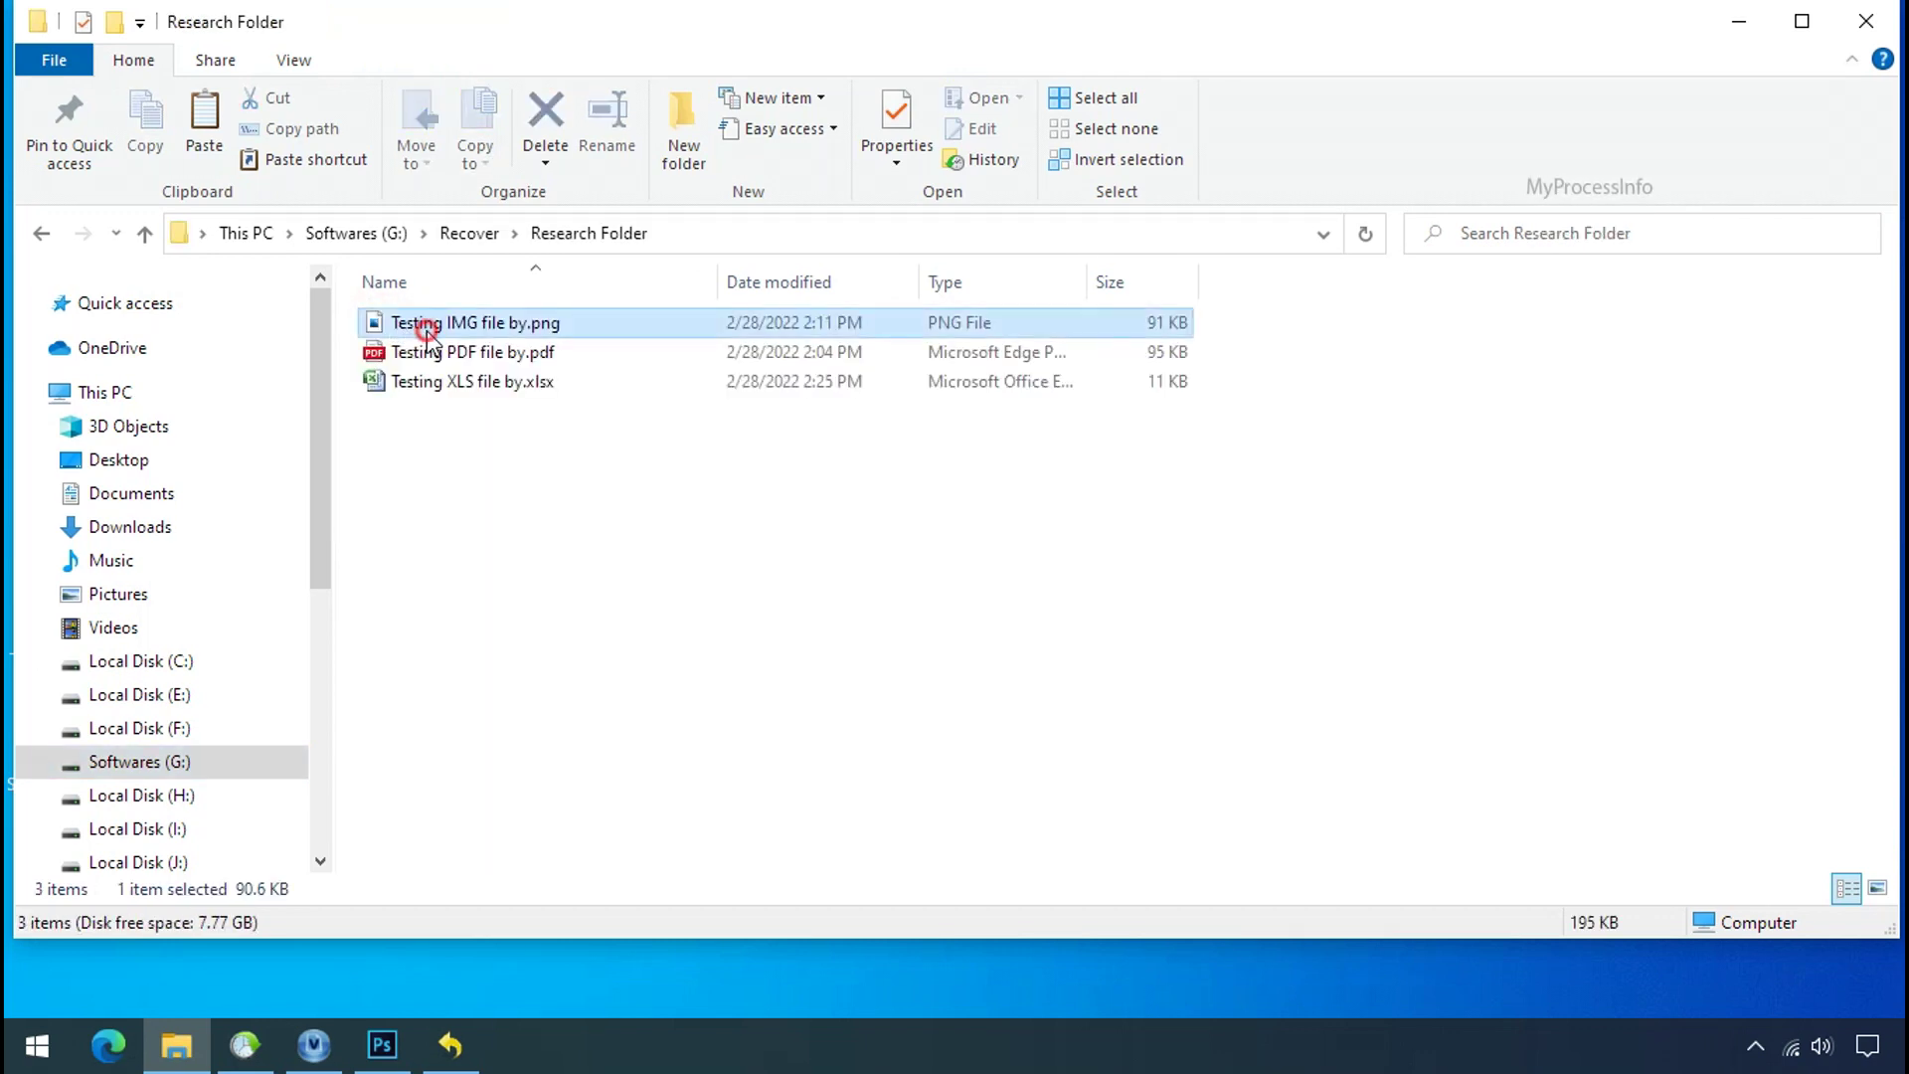
{"action": "left_click", "coordinate": [432, 352]}
{"action": "left_click", "coordinate": [459, 384]}
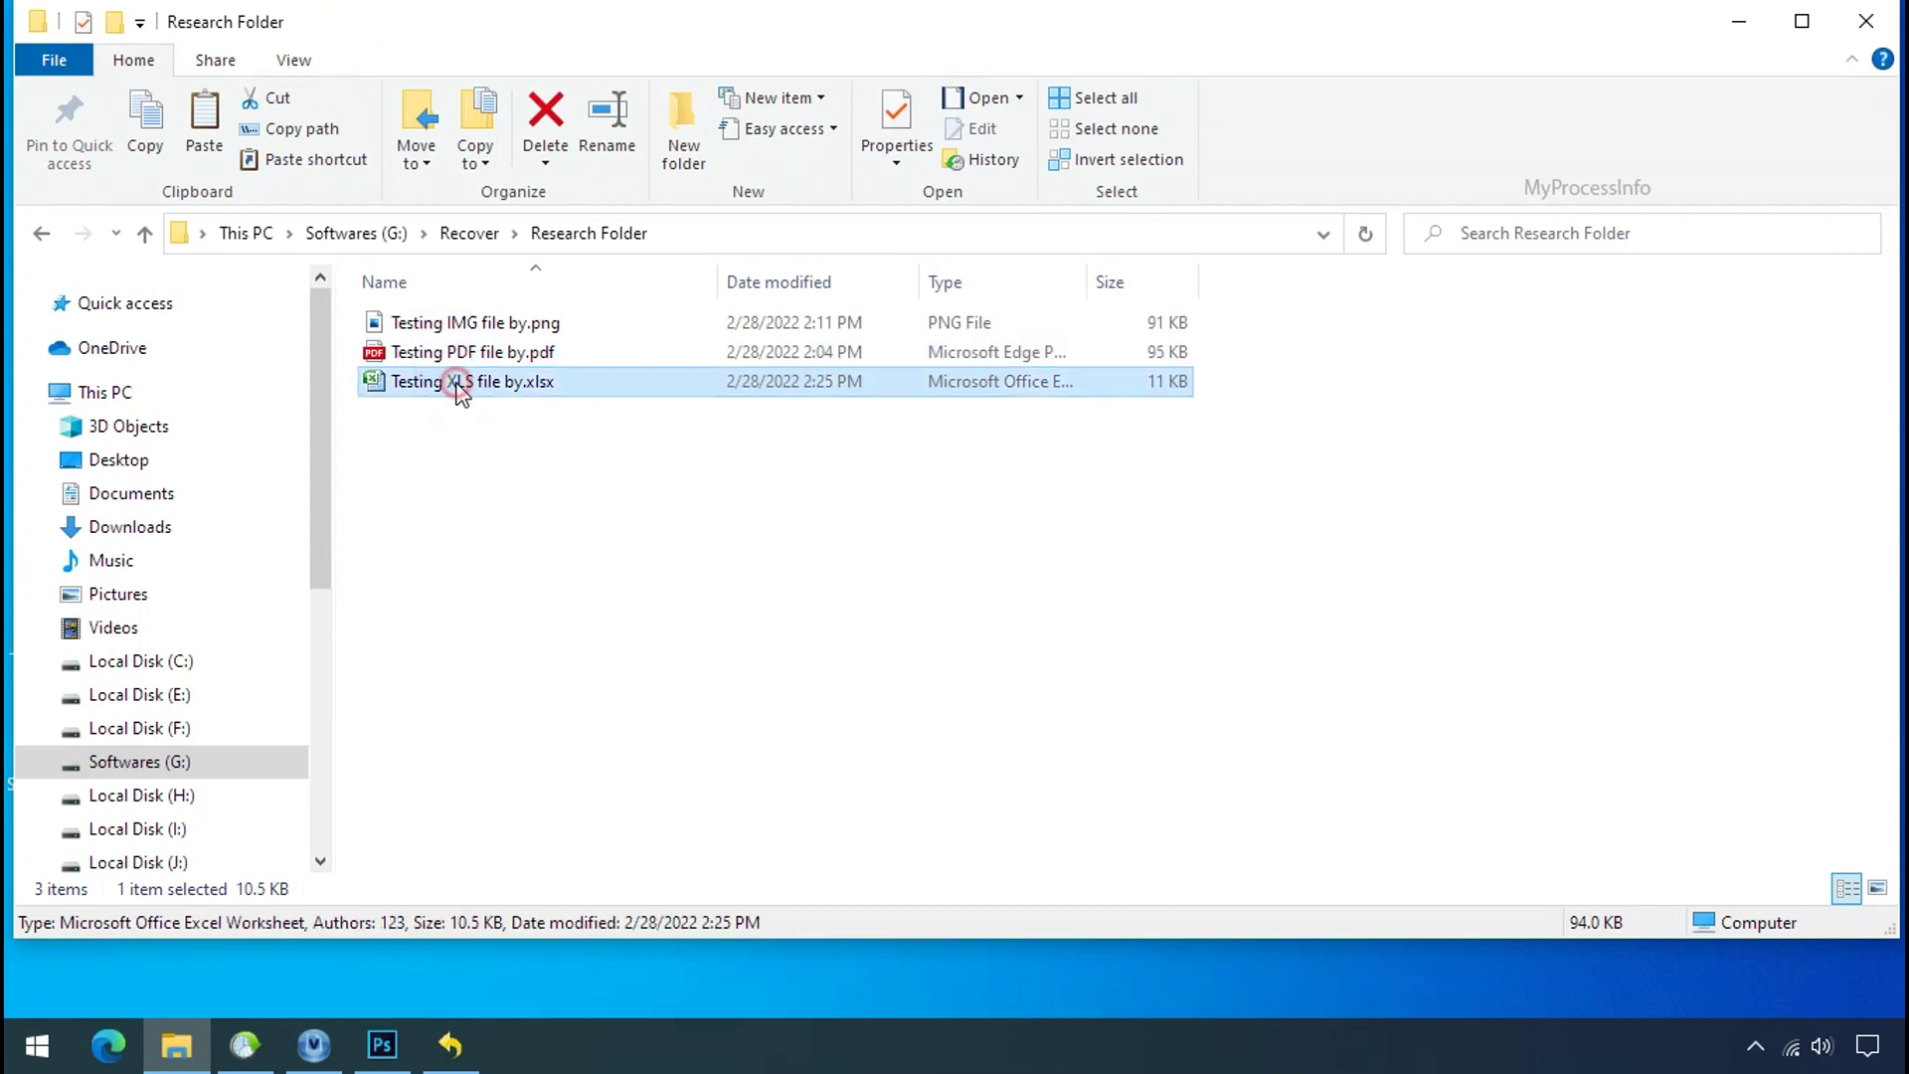
{"action": "left_click", "coordinate": [493, 326]}
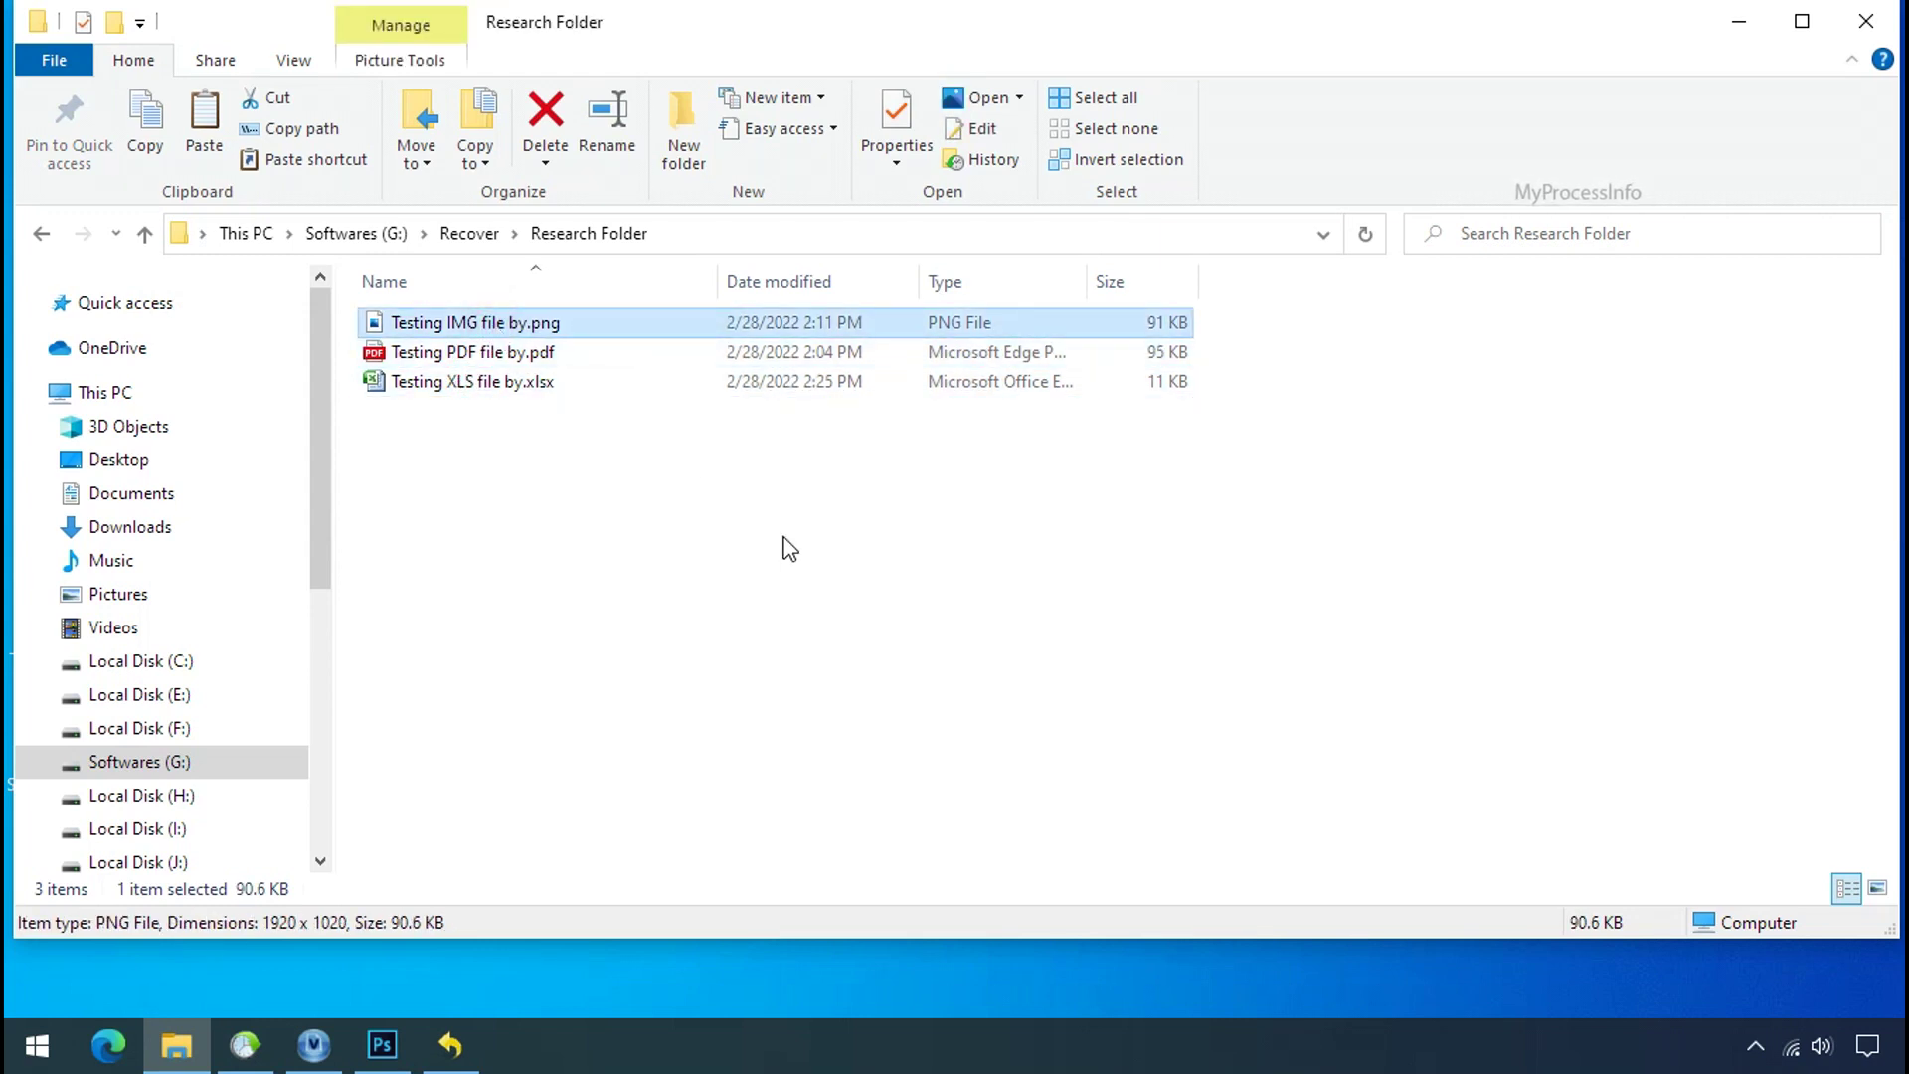
{"action": "scroll", "coordinate": [790, 550], "scroll_direction": "up", "scroll_amount": 2, "text": "ctrl"}
{"action": "scroll", "coordinate": [788, 550], "scroll_direction": "up", "scroll_amount": 1, "text": "ctrl"}
{"action": "scroll", "coordinate": [789, 551], "scroll_direction": "up", "scroll_amount": 1, "text": "ctrl"}
{"action": "scroll", "coordinate": [790, 559], "scroll_direction": "up", "scroll_amount": 1, "text": "ctrl"}
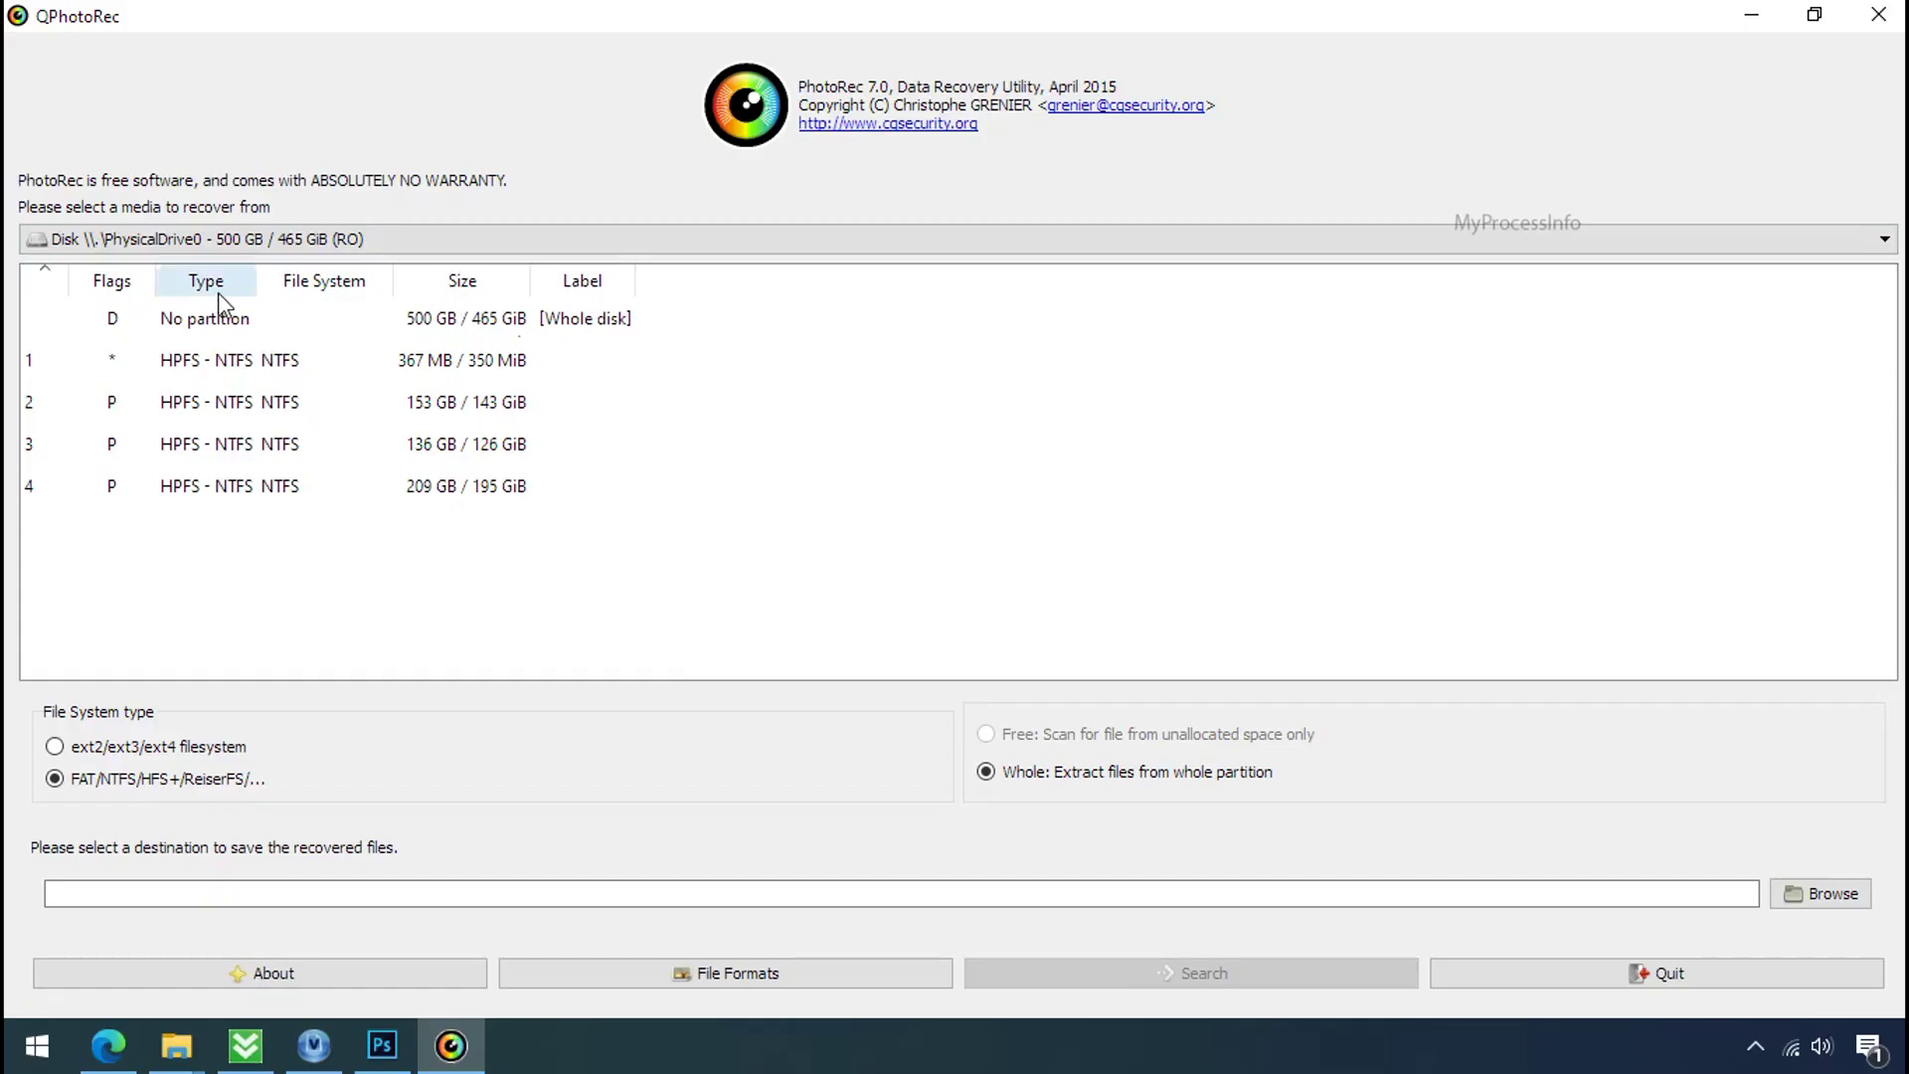
- Leave QPhotoRec's recovery media unchanged and select 15.png.pphg in G:\RESEARCH
{"action": "left_click", "coordinate": [315, 246]}
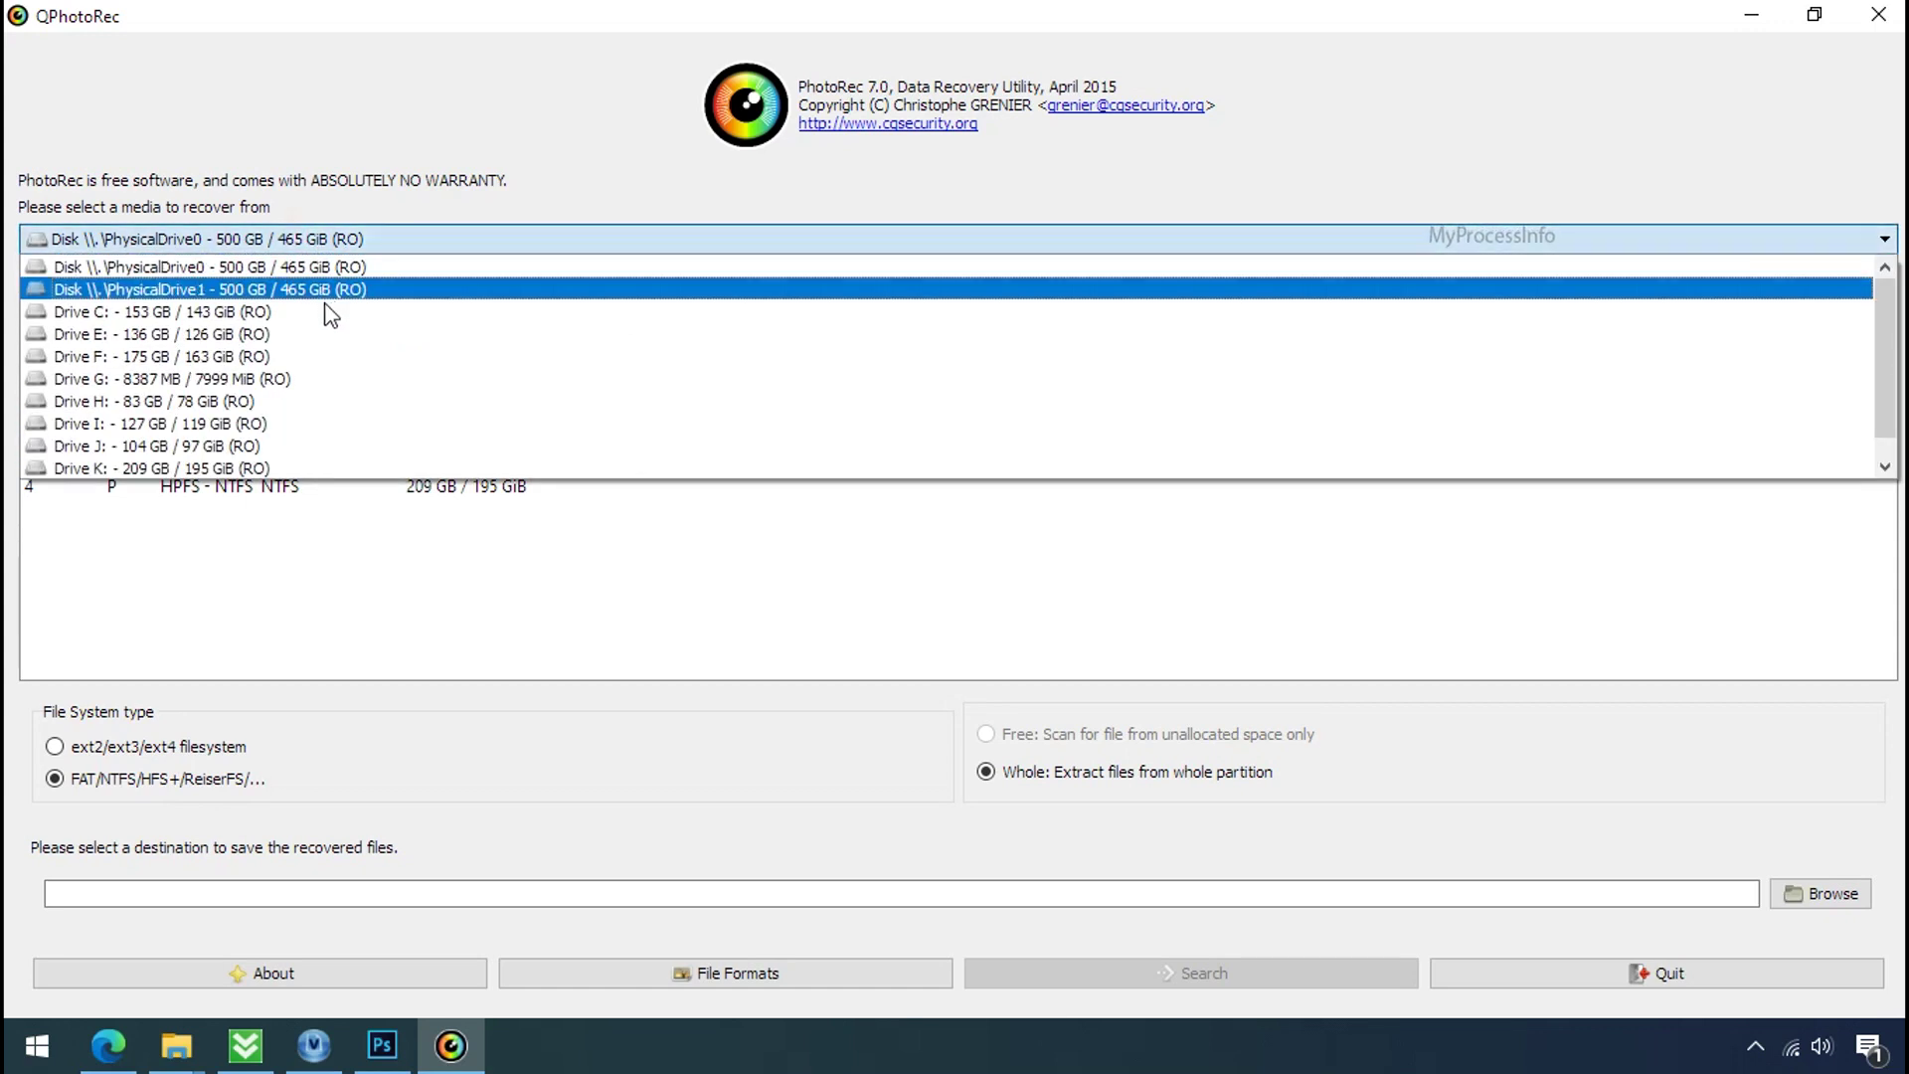
{"action": "scroll", "coordinate": [335, 380], "scroll_direction": "down", "scroll_amount": 1}
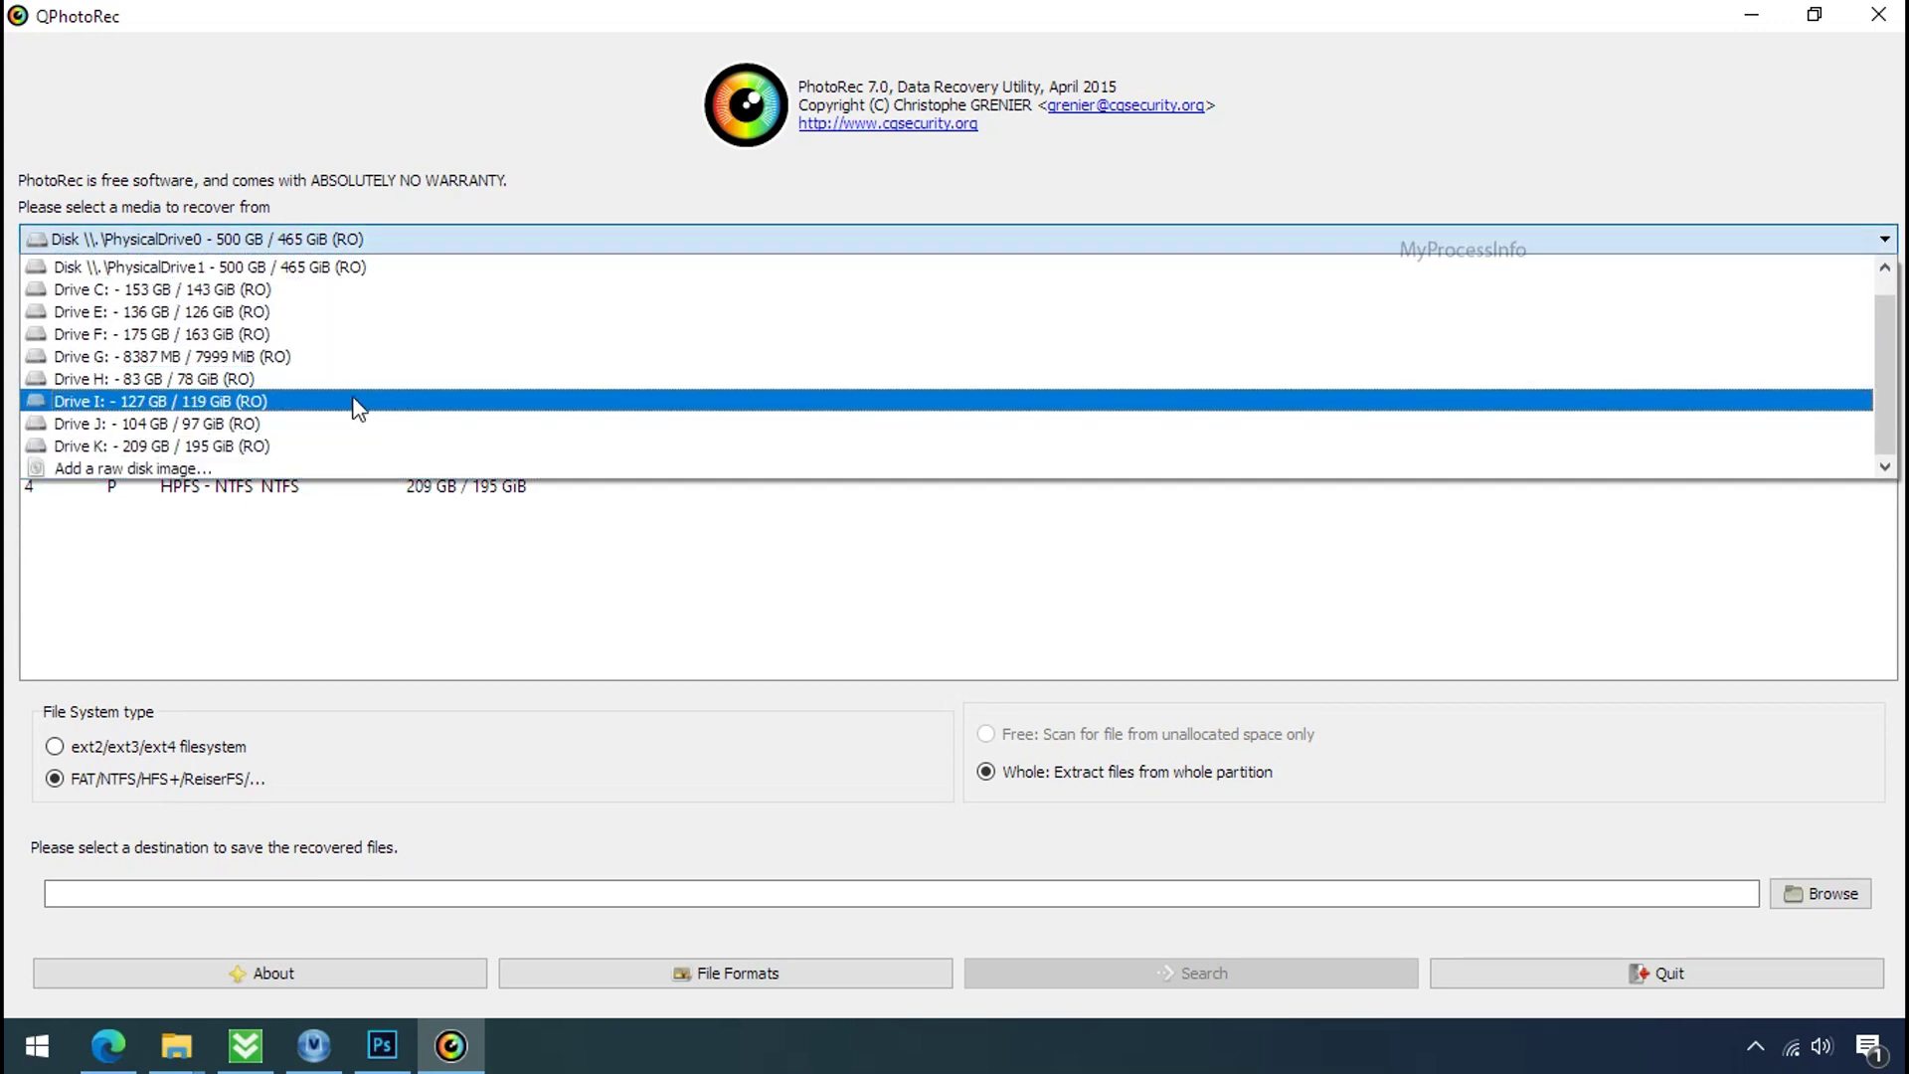
{"action": "left_click", "coordinate": [495, 145]}
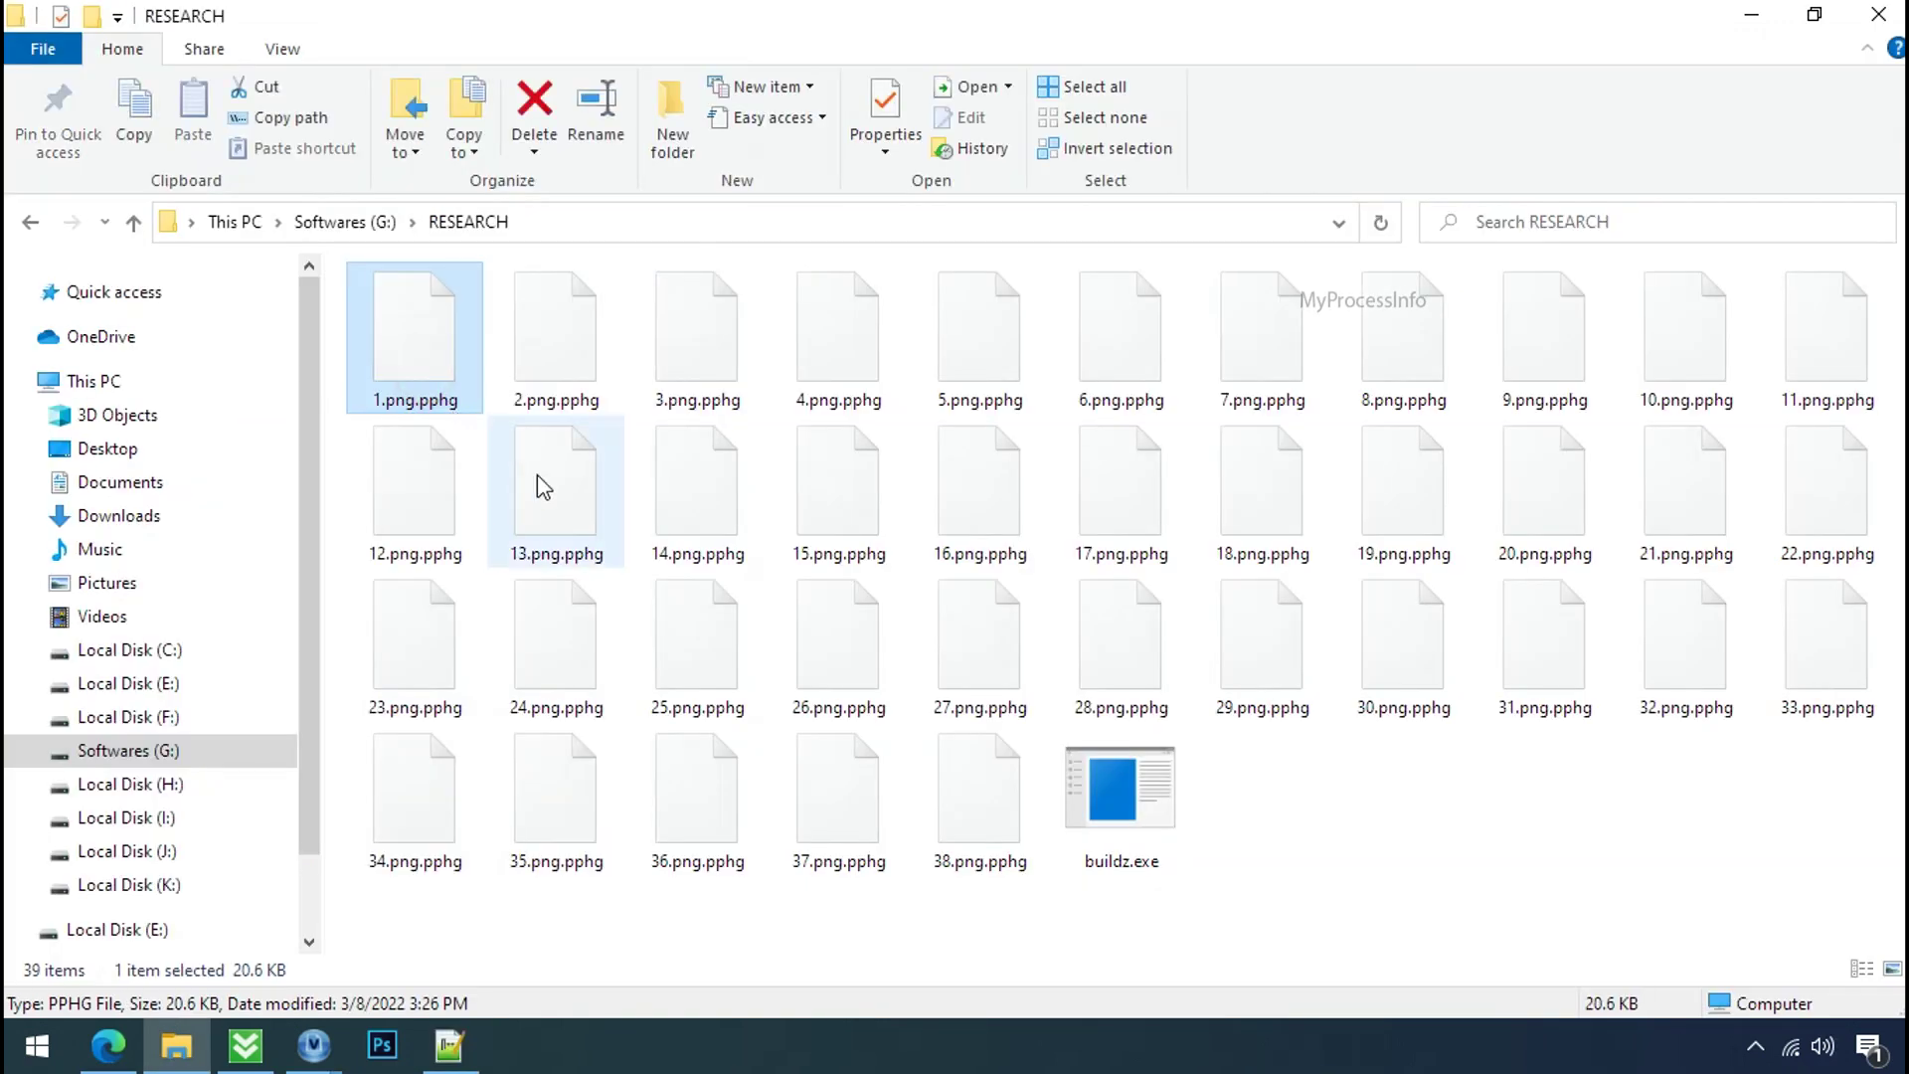
{"action": "left_click", "coordinate": [939, 522]}
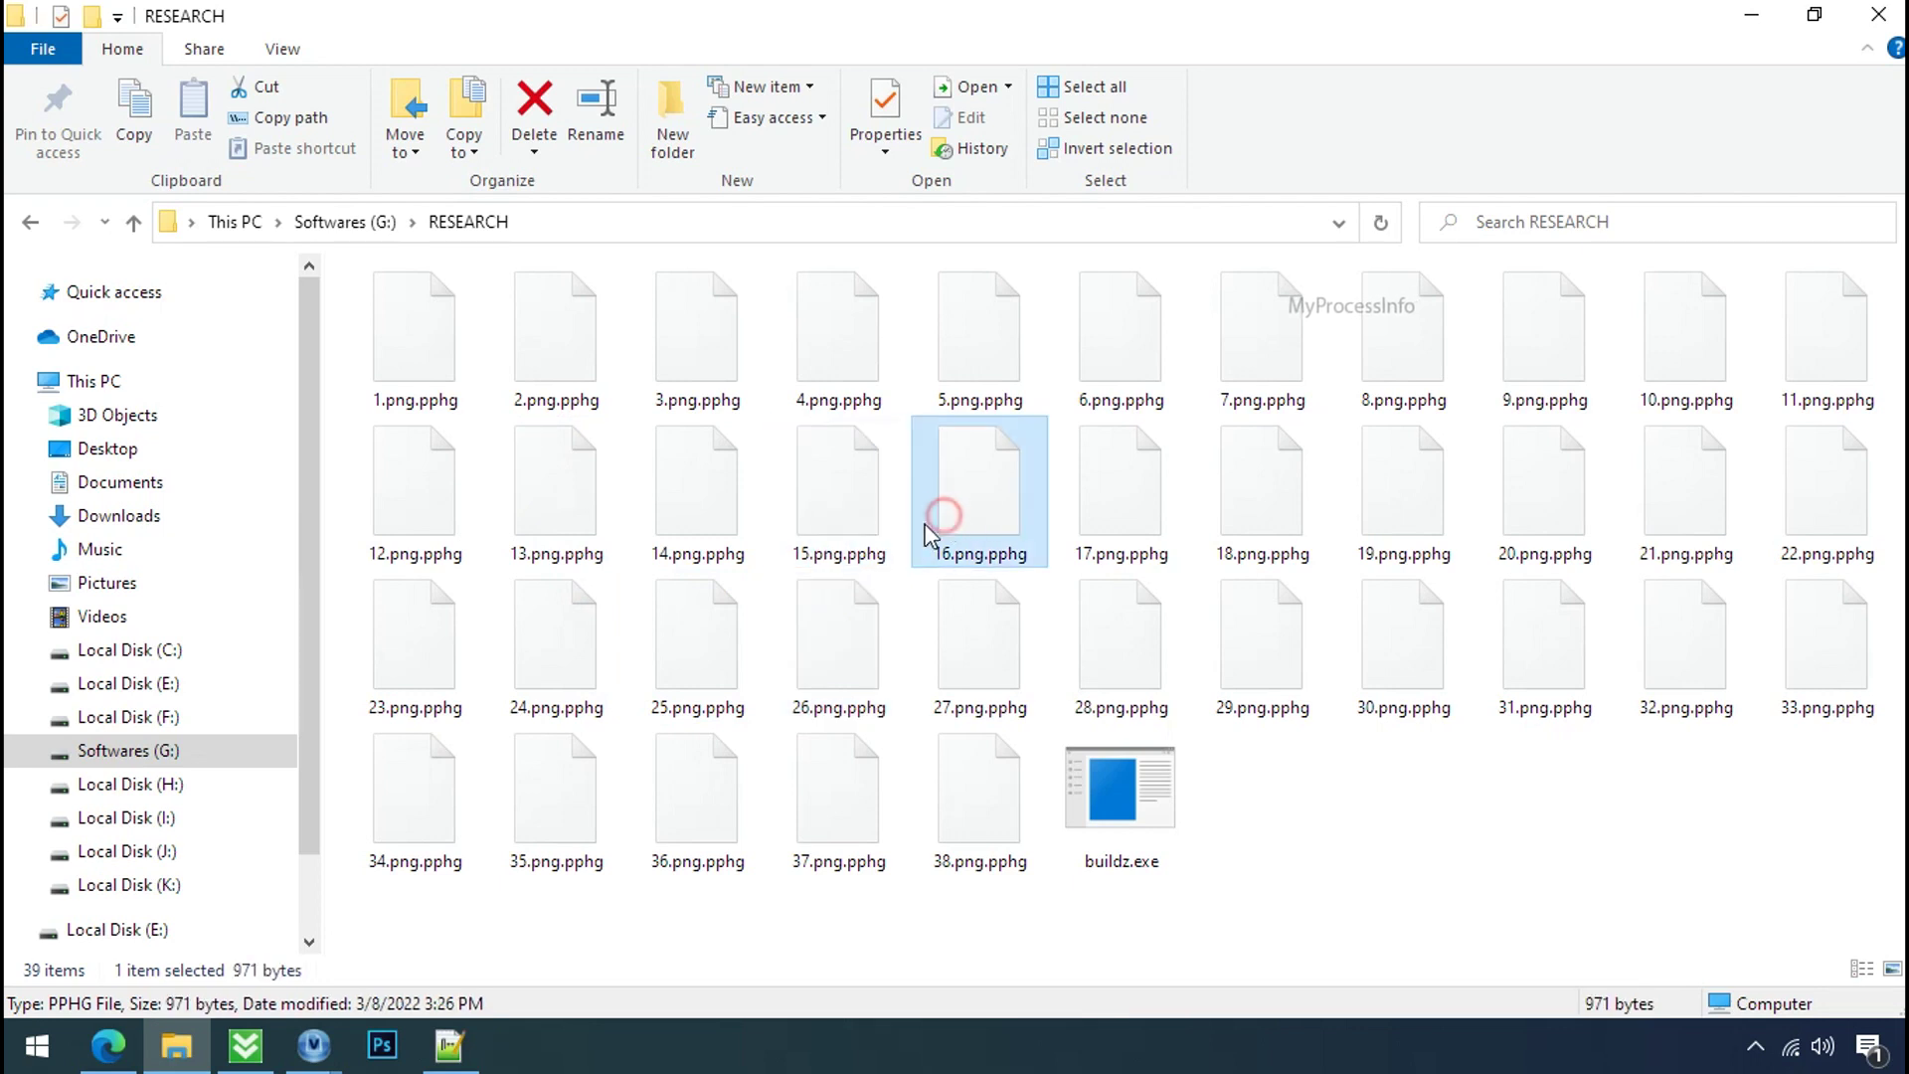
{"action": "left_click", "coordinate": [850, 545]}
- Rename 15.png.pphg to 15.png, confirm the extension warning, and close Photos
{"action": "left_click", "coordinate": [852, 554]}
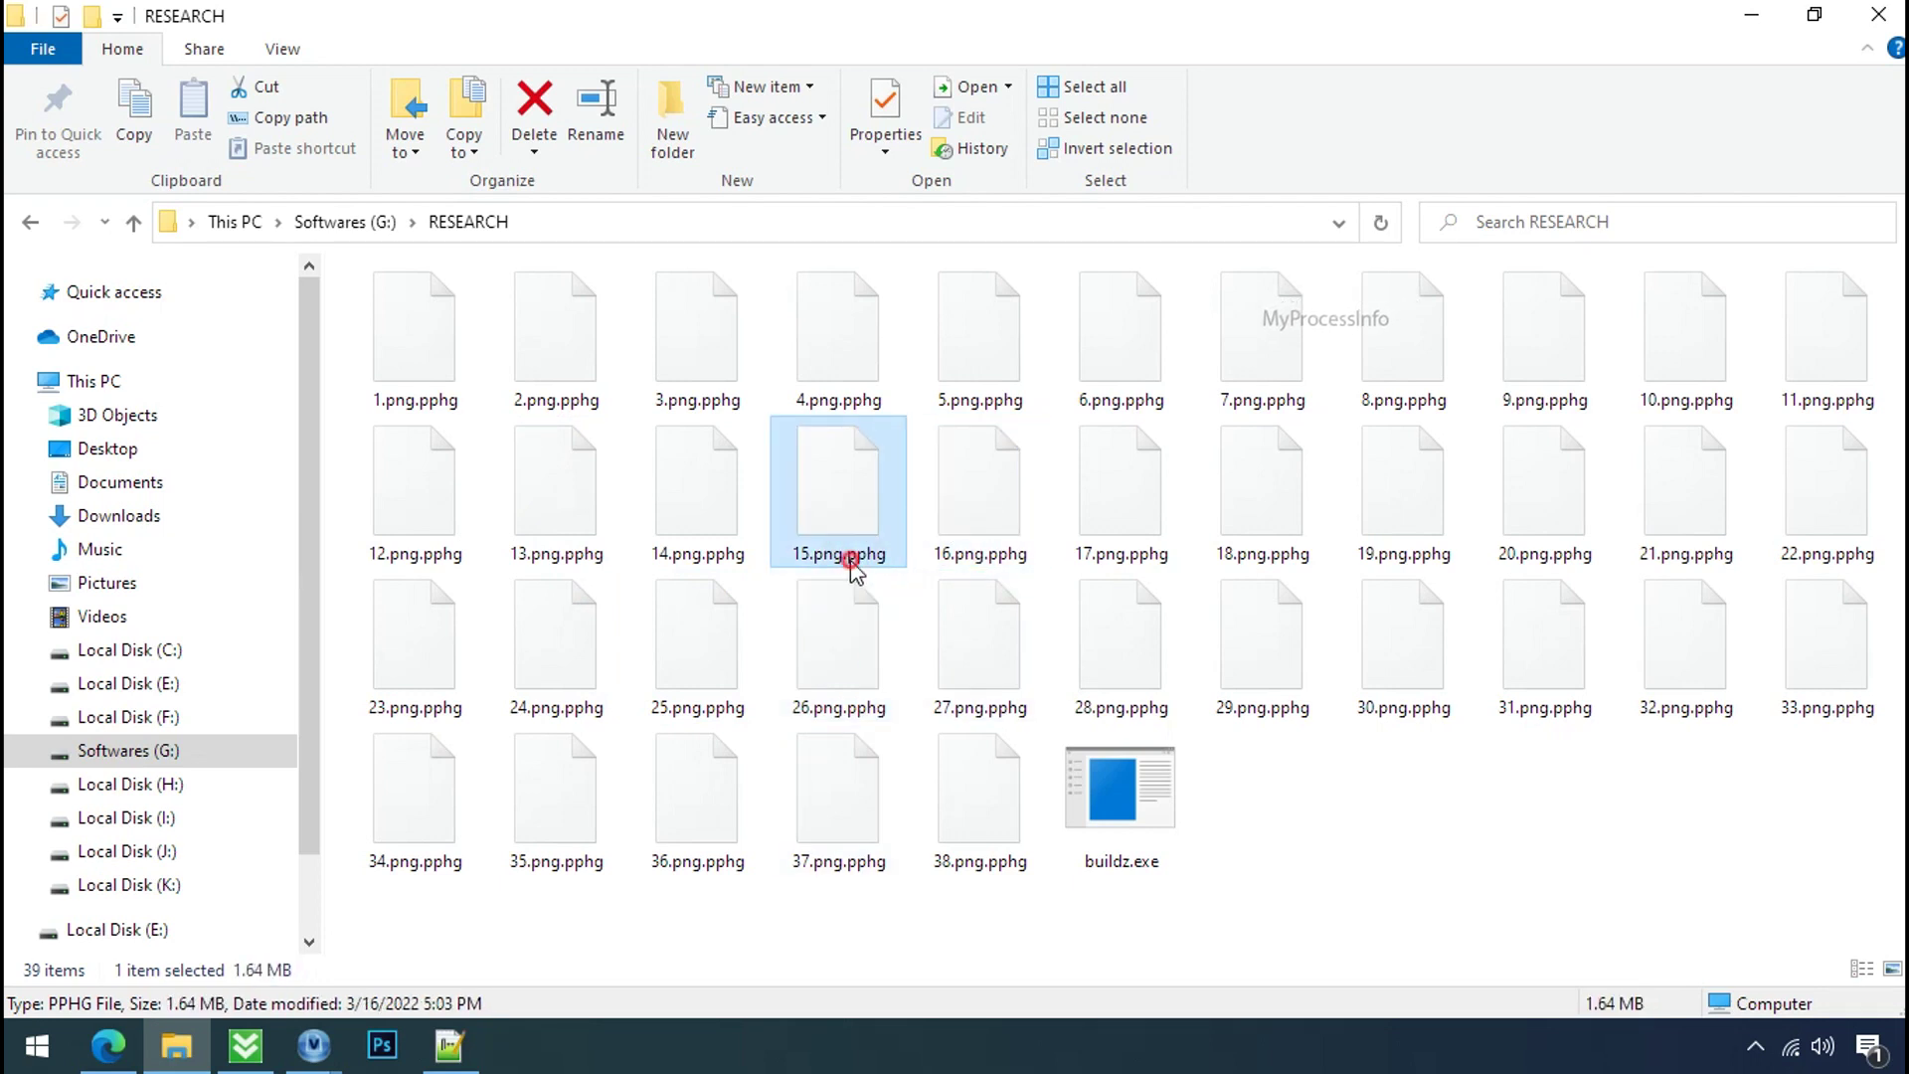
{"action": "key", "text": "BackSpace"}
{"action": "key", "text": "BackSpace"}
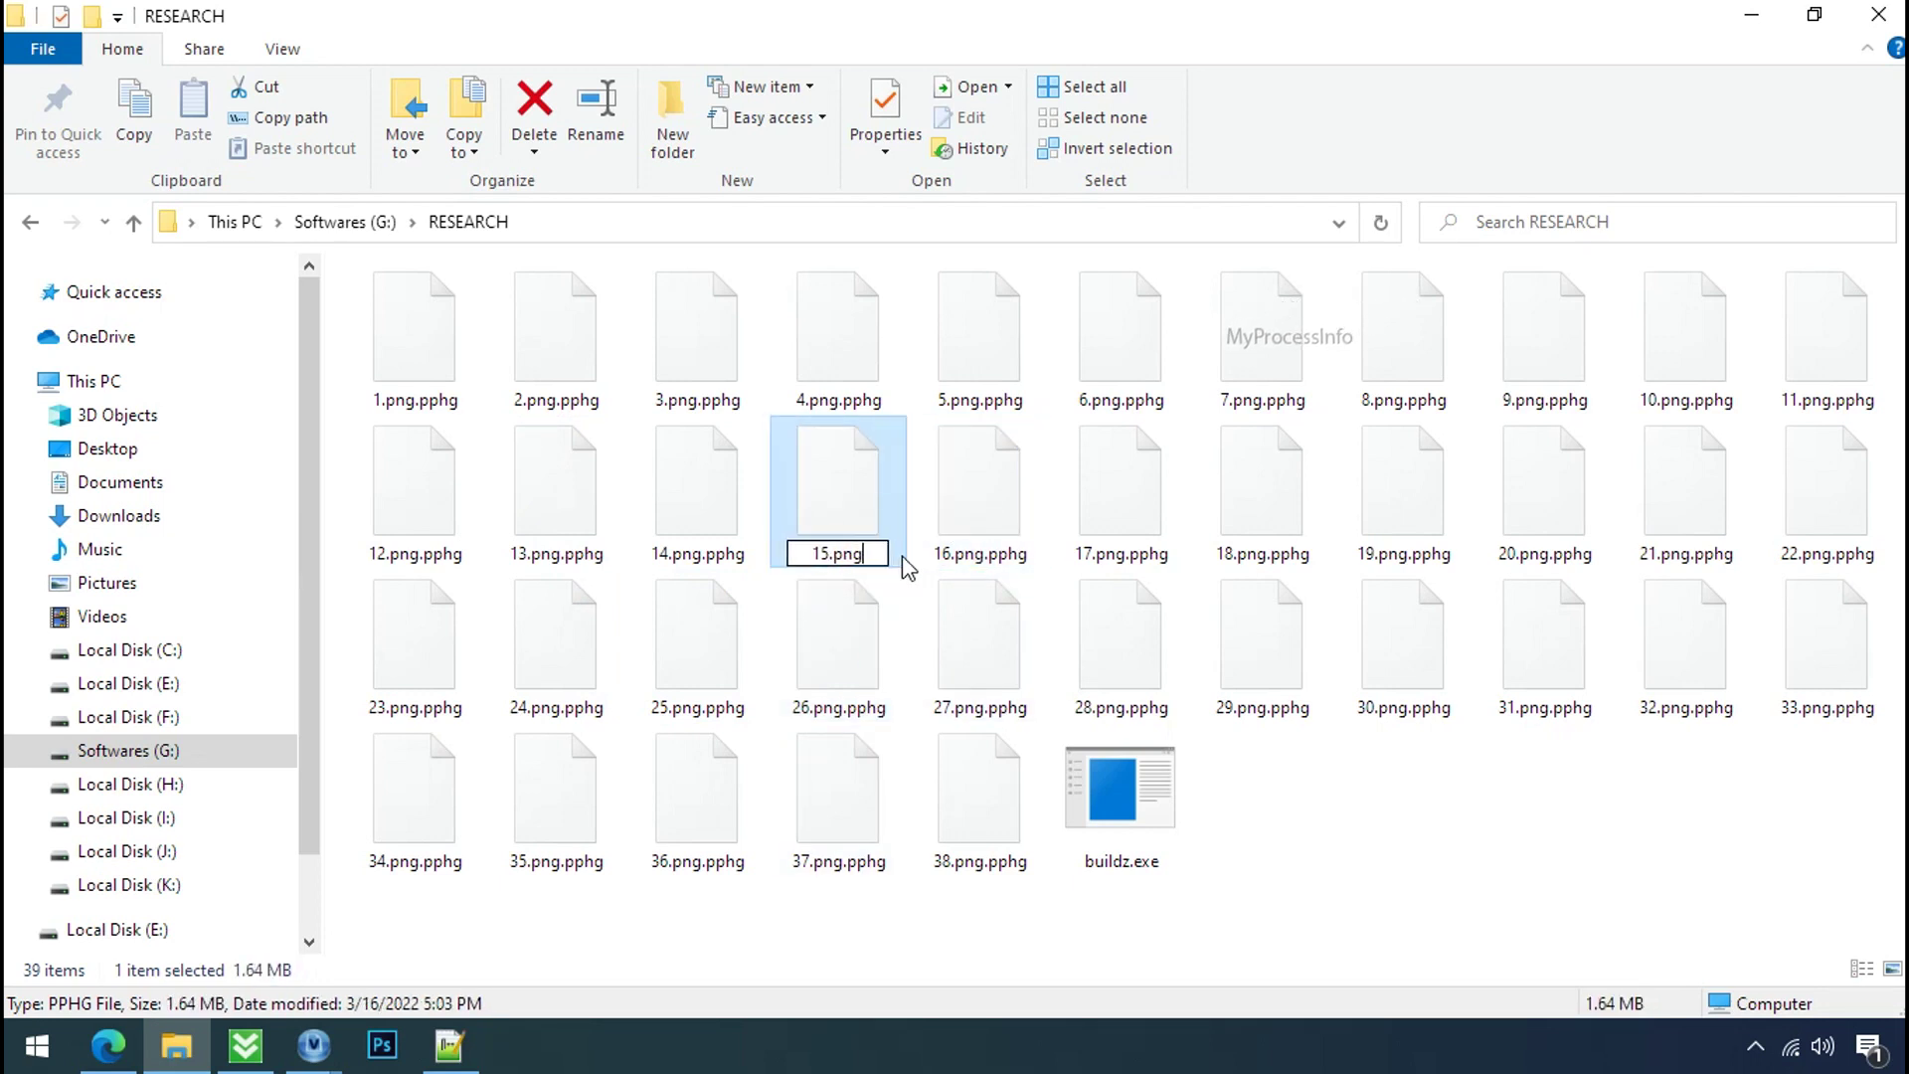
{"action": "key", "text": "Return"}
{"action": "left_click", "coordinate": [1080, 533]}
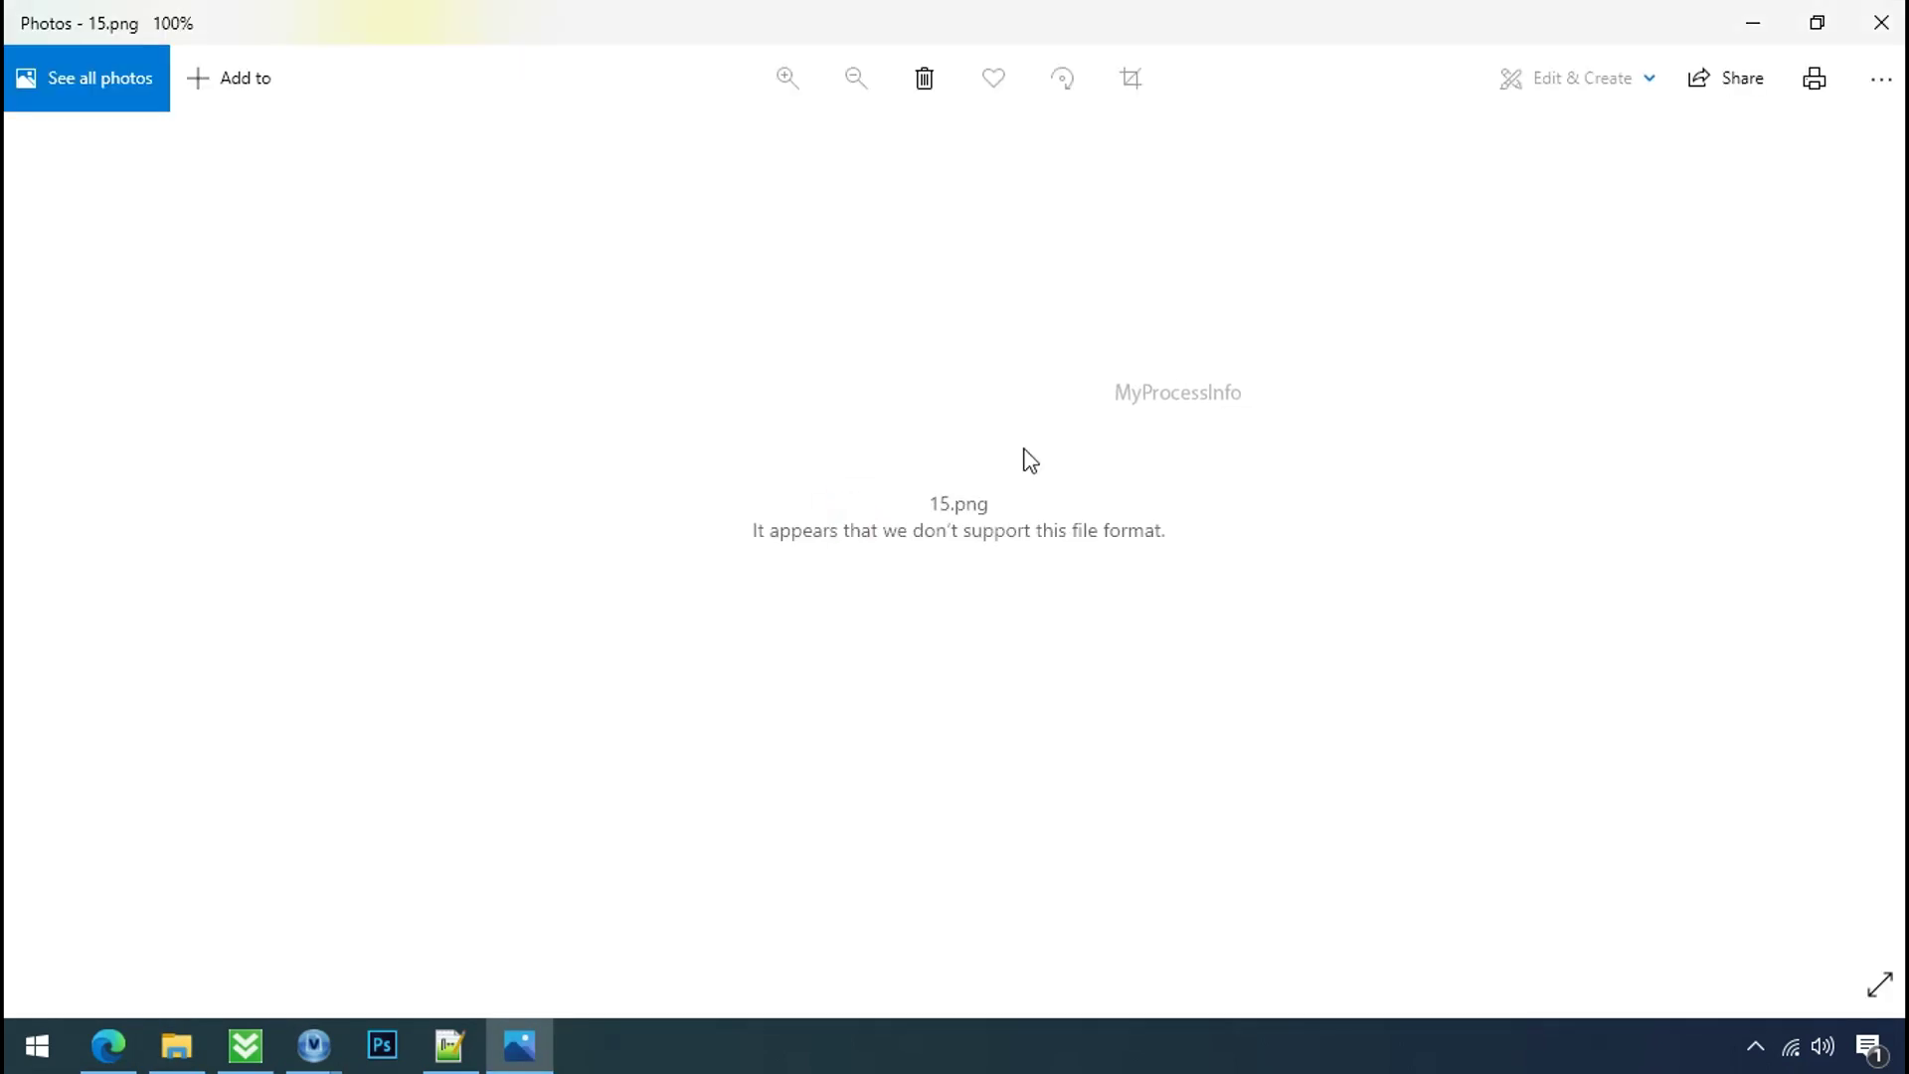
{"action": "left_click", "coordinate": [1873, 22]}
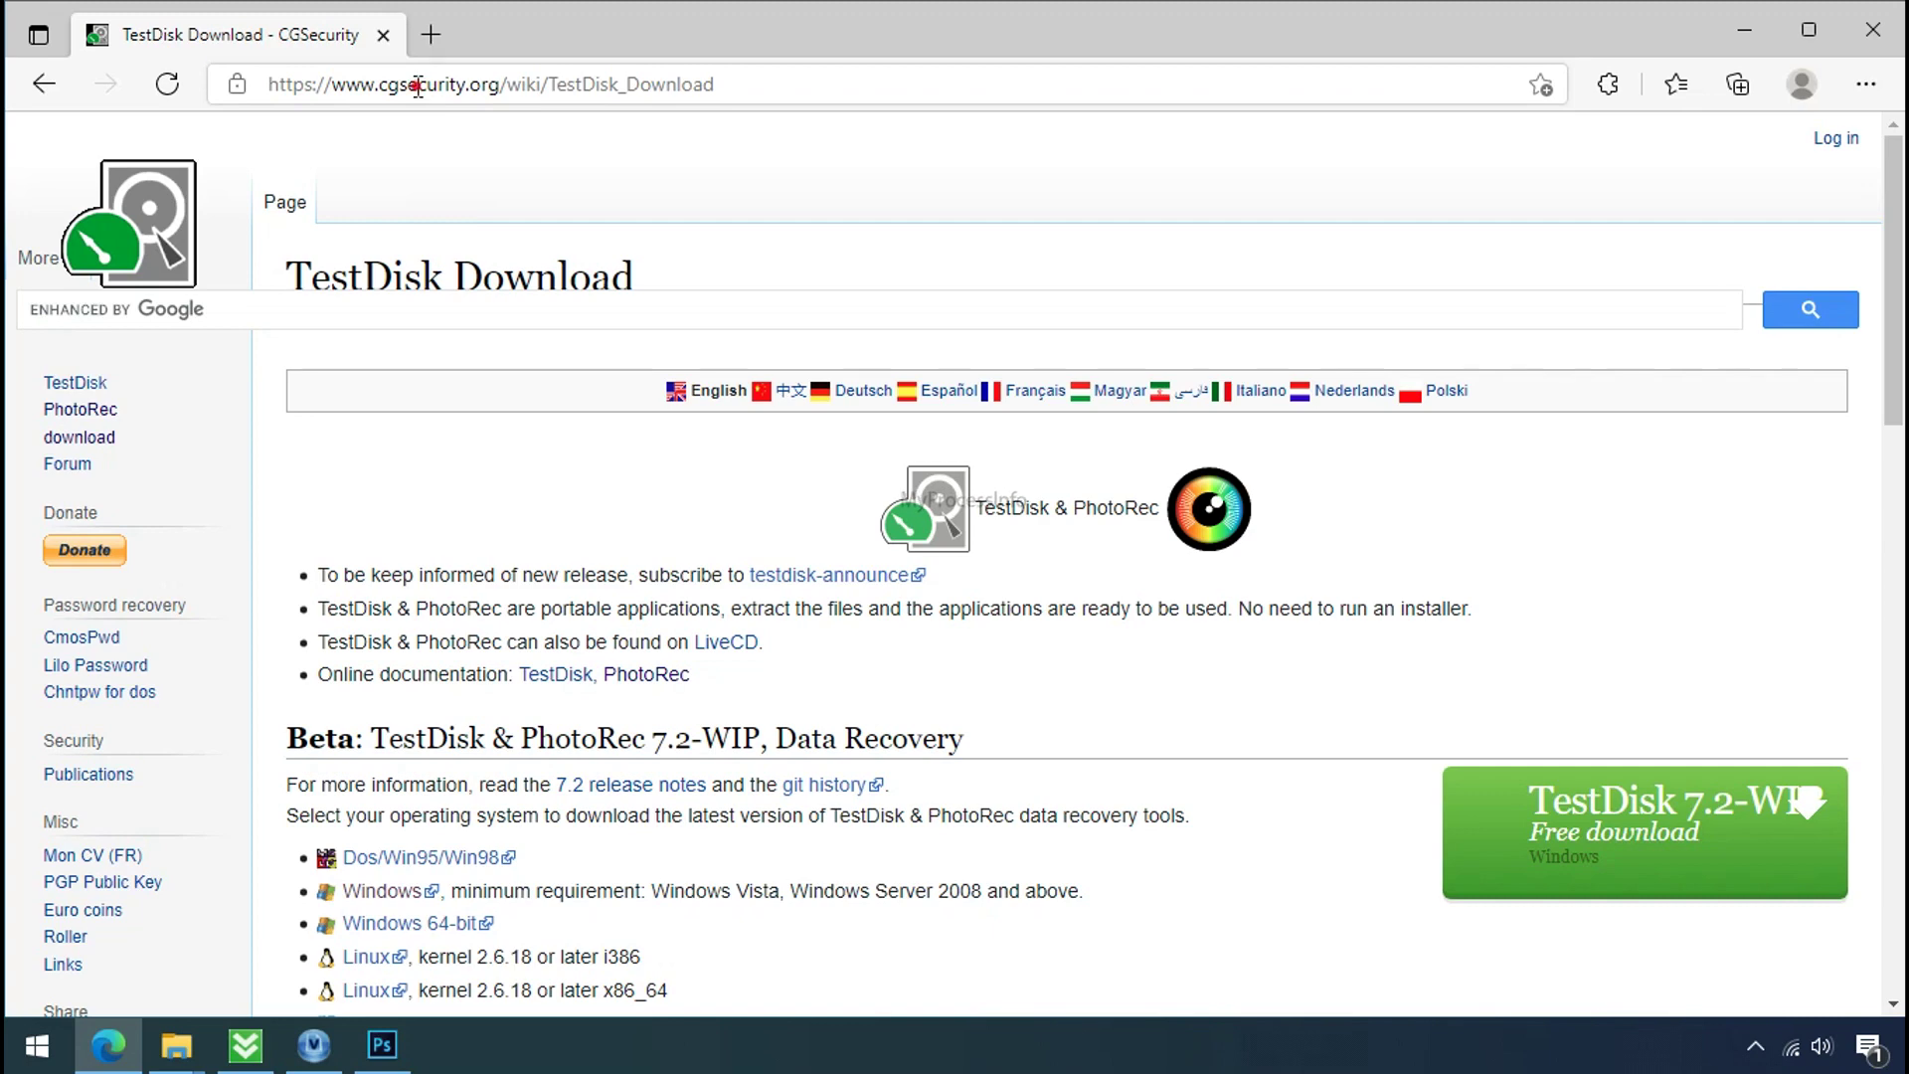
- Close the CGSecurity download page in Edge
{"action": "left_click", "coordinate": [417, 84]}
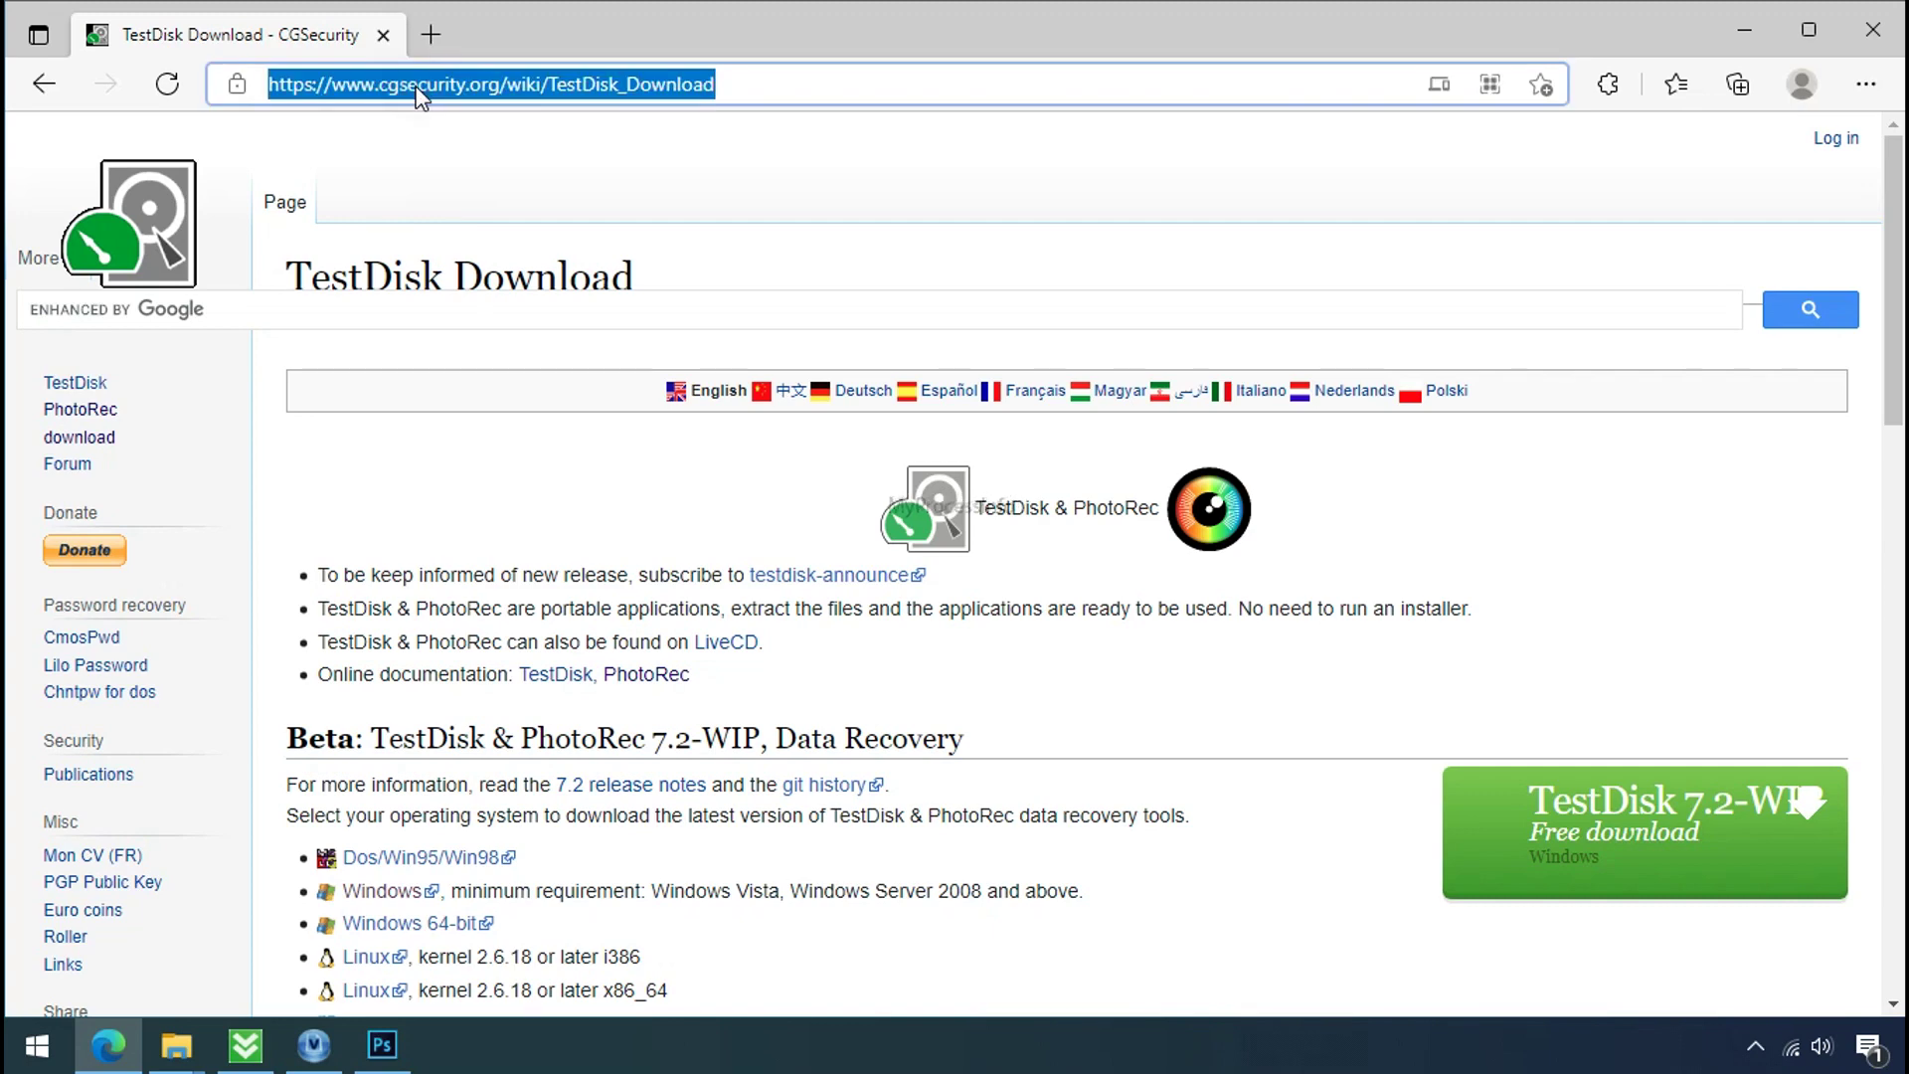
{"action": "left_click", "coordinate": [480, 182]}
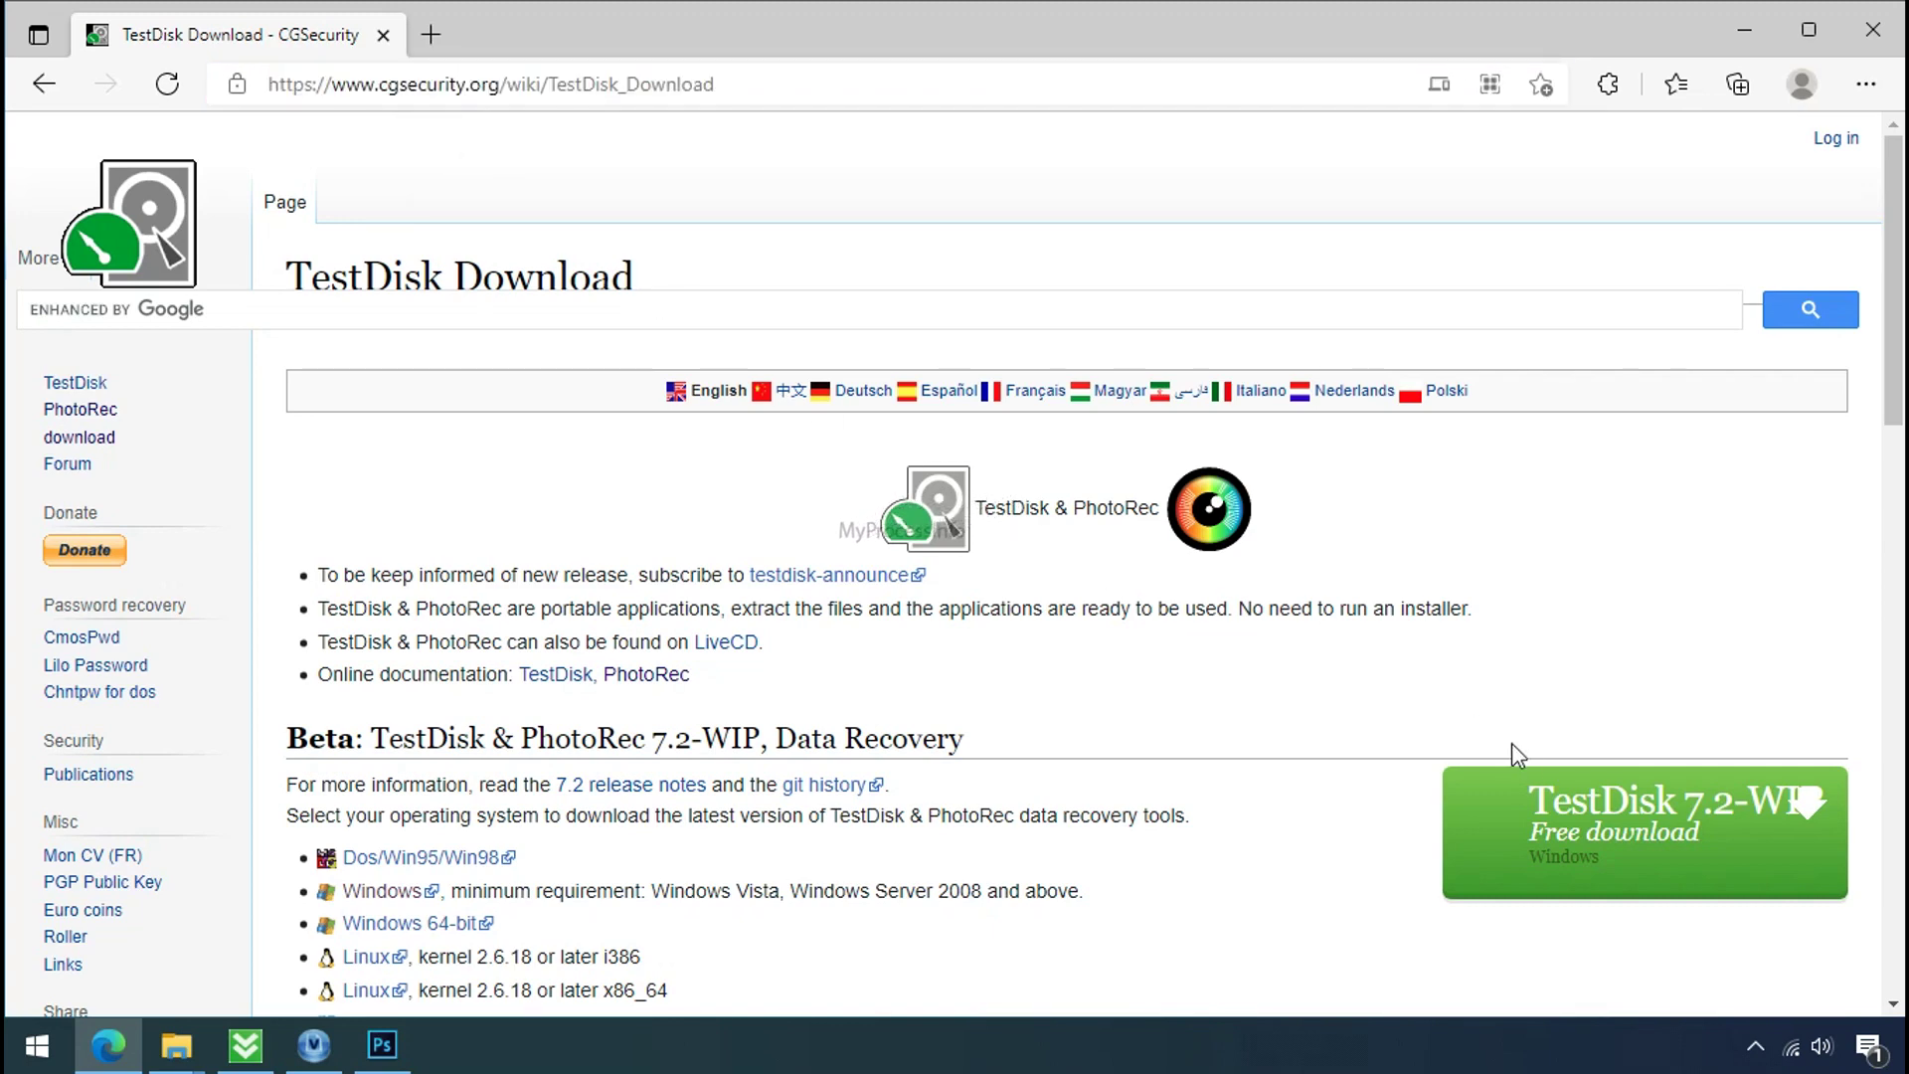
{"action": "left_click", "coordinate": [1898, 48]}
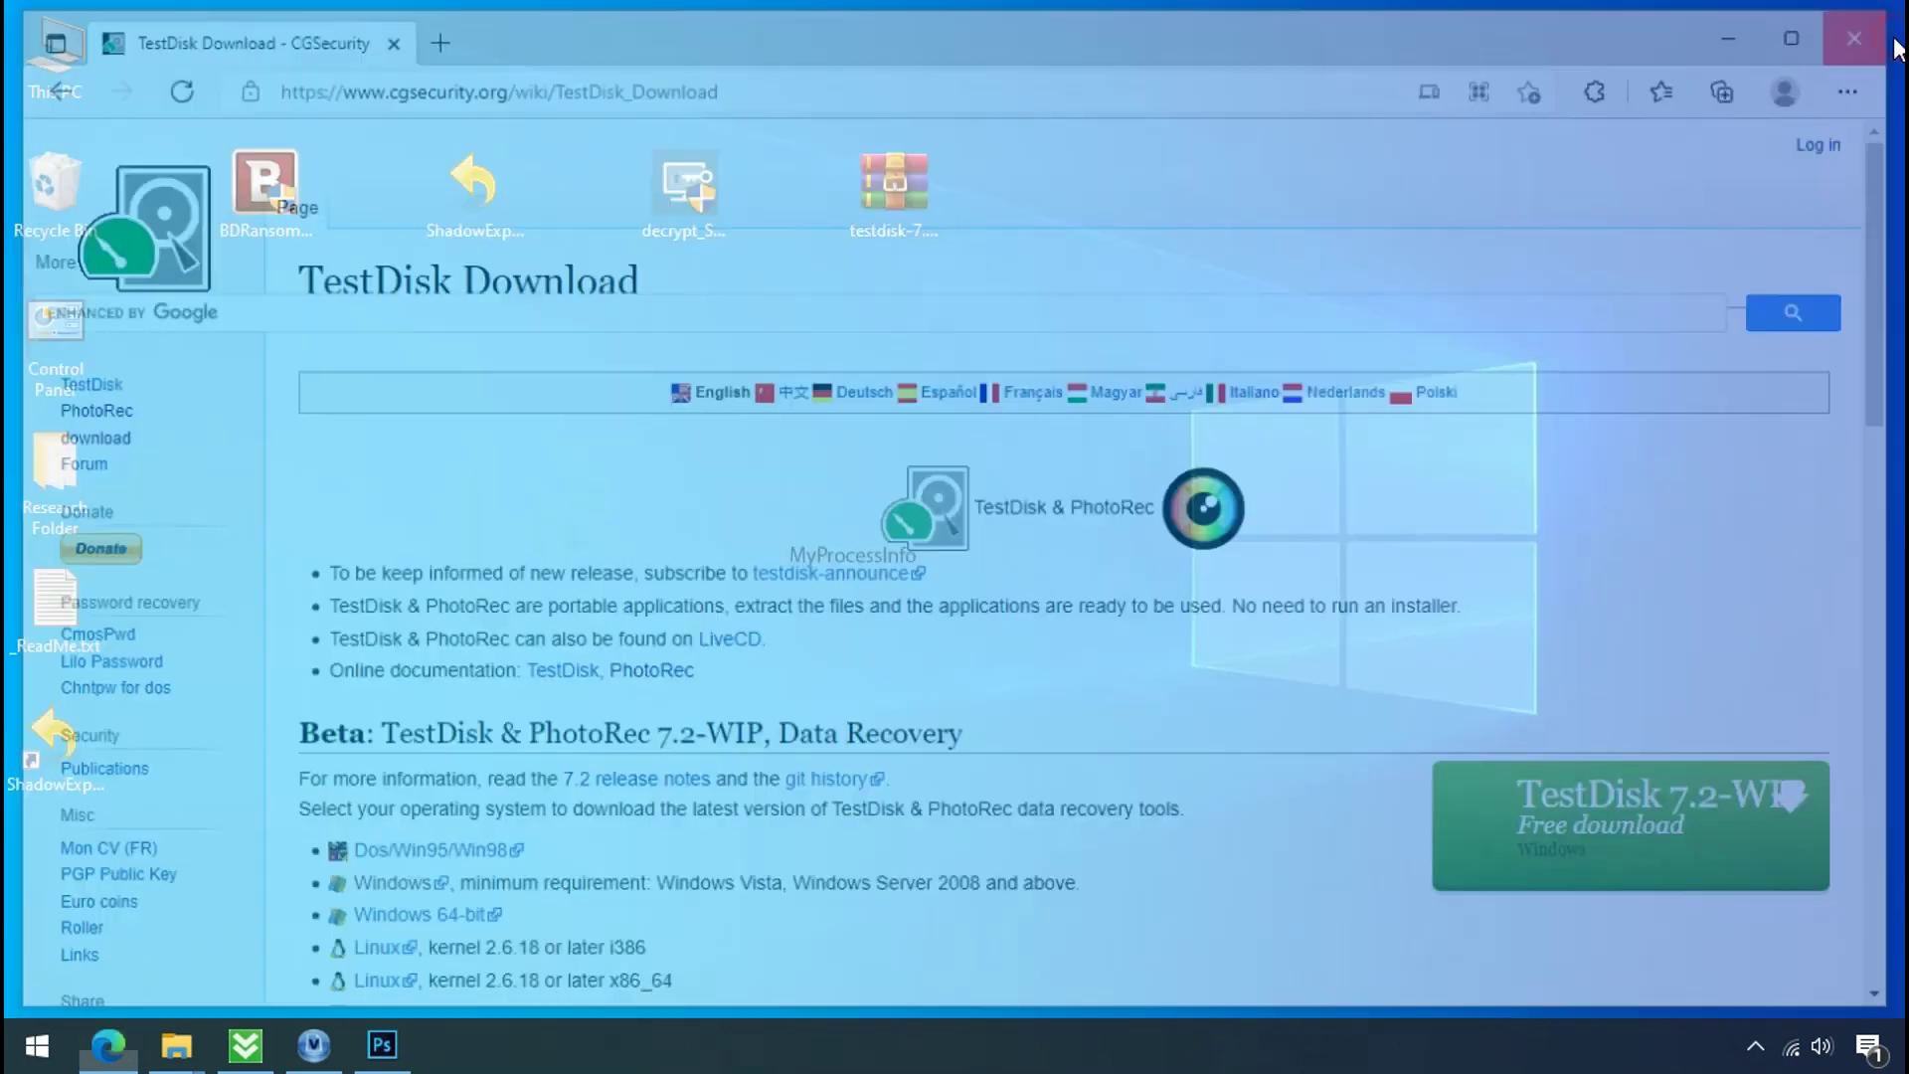
- Extract testdisk-7.0.win.zip into a testdisk-7.0.win folder and open it
{"action": "left_click", "coordinate": [924, 217]}
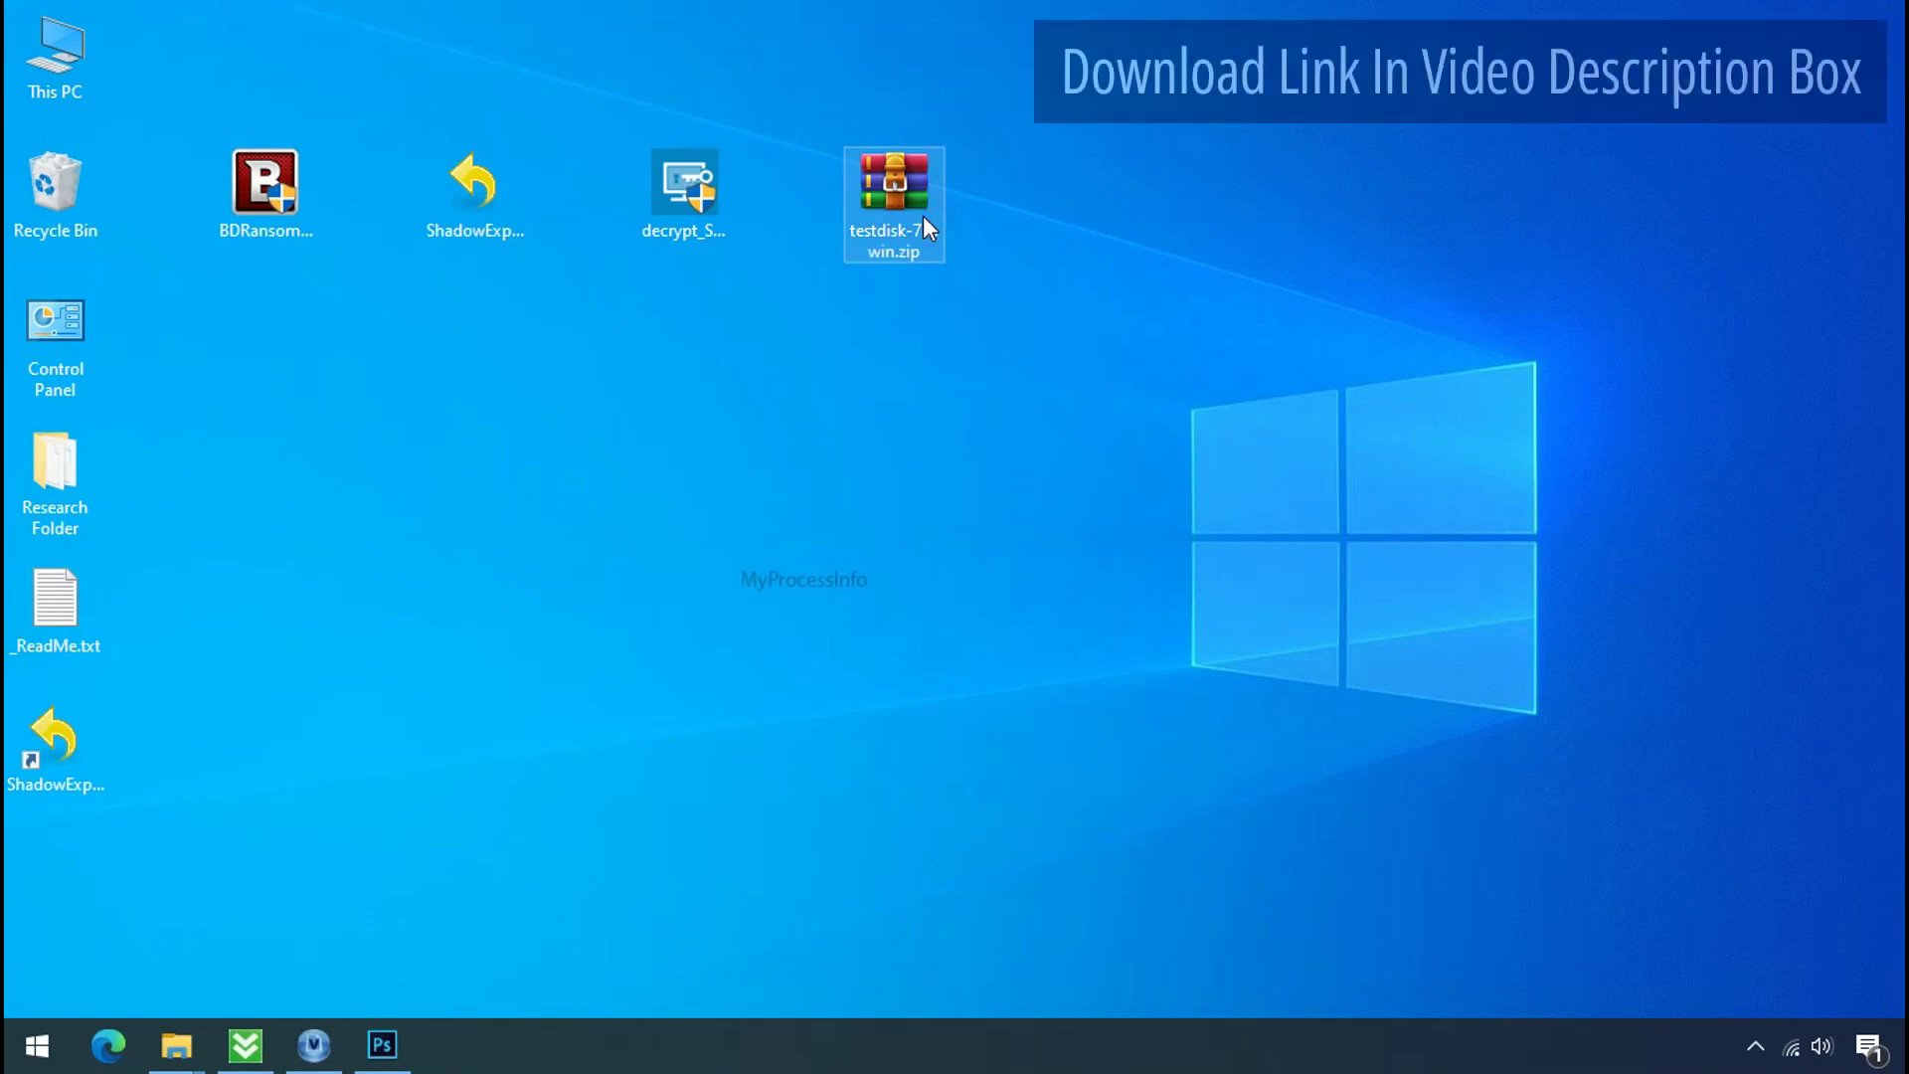
{"action": "right_click", "coordinate": [934, 225]}
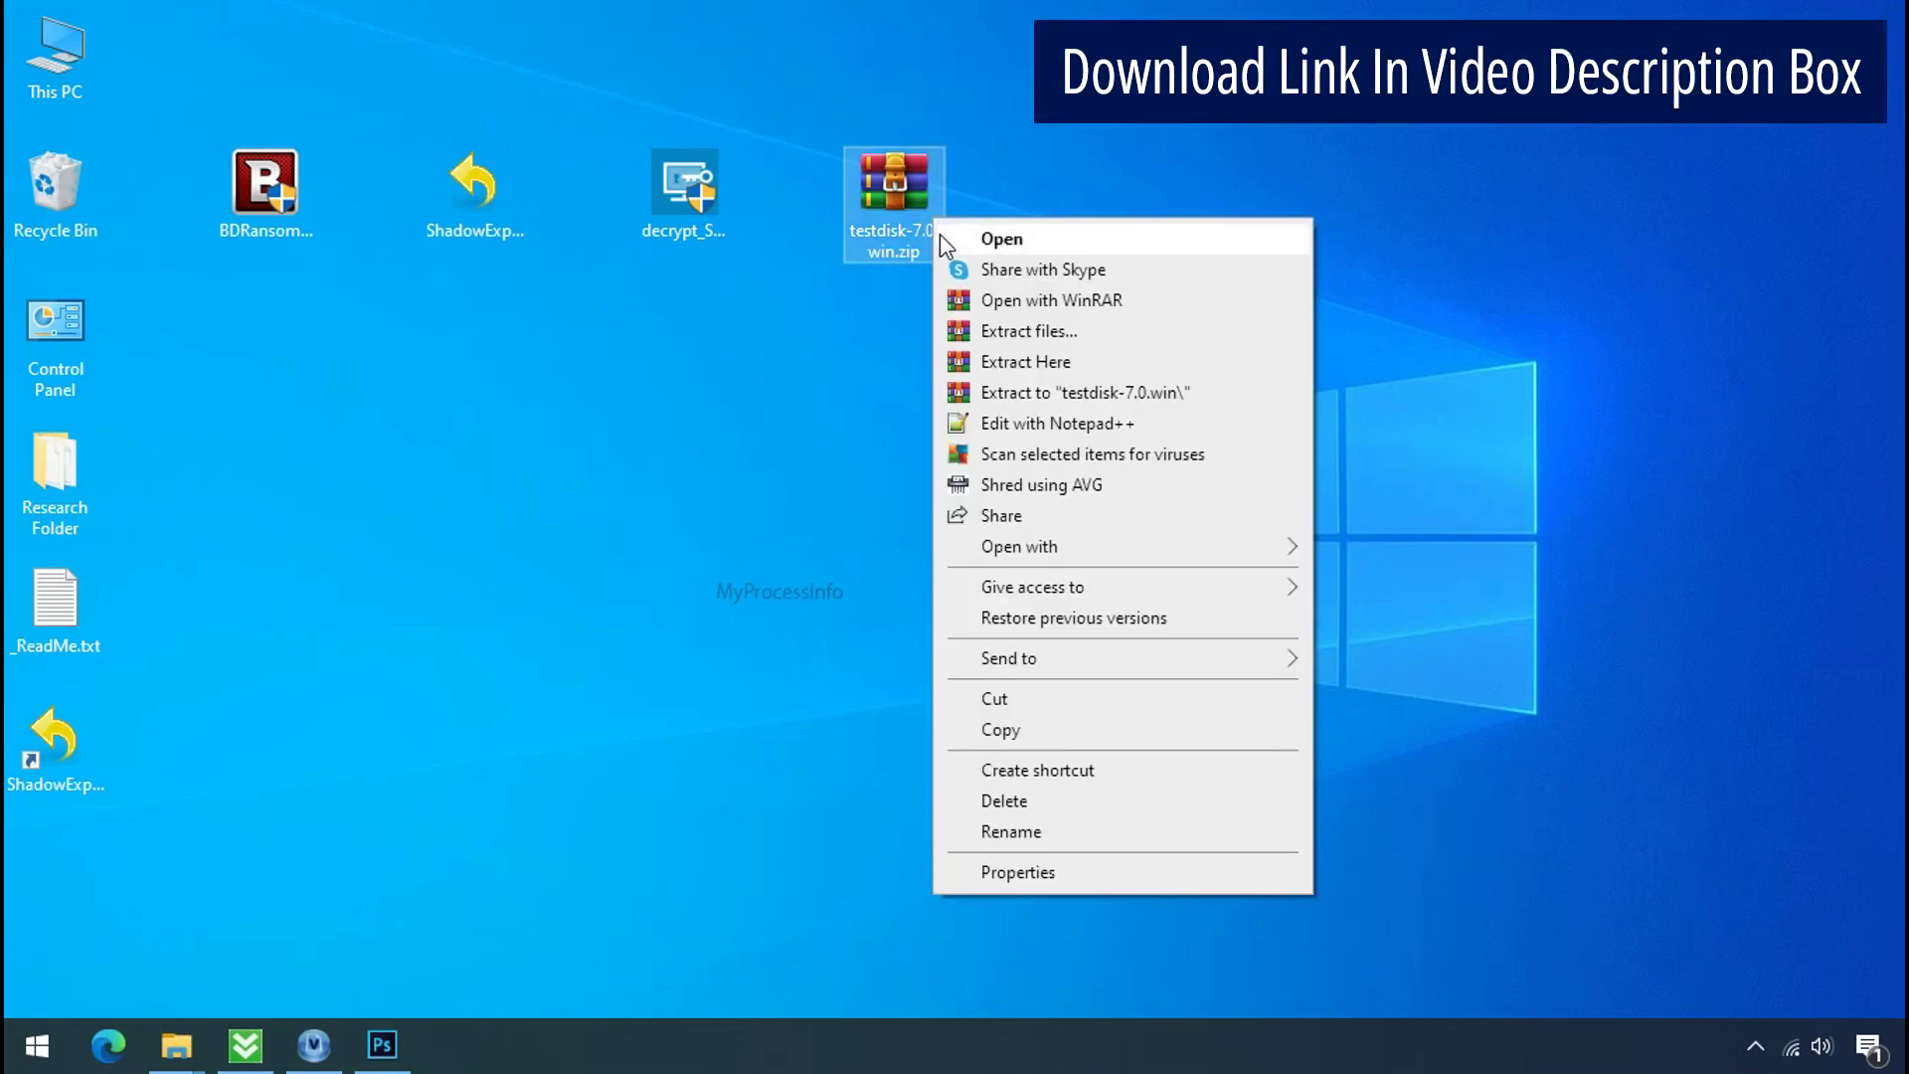
{"action": "left_click", "coordinate": [1052, 396]}
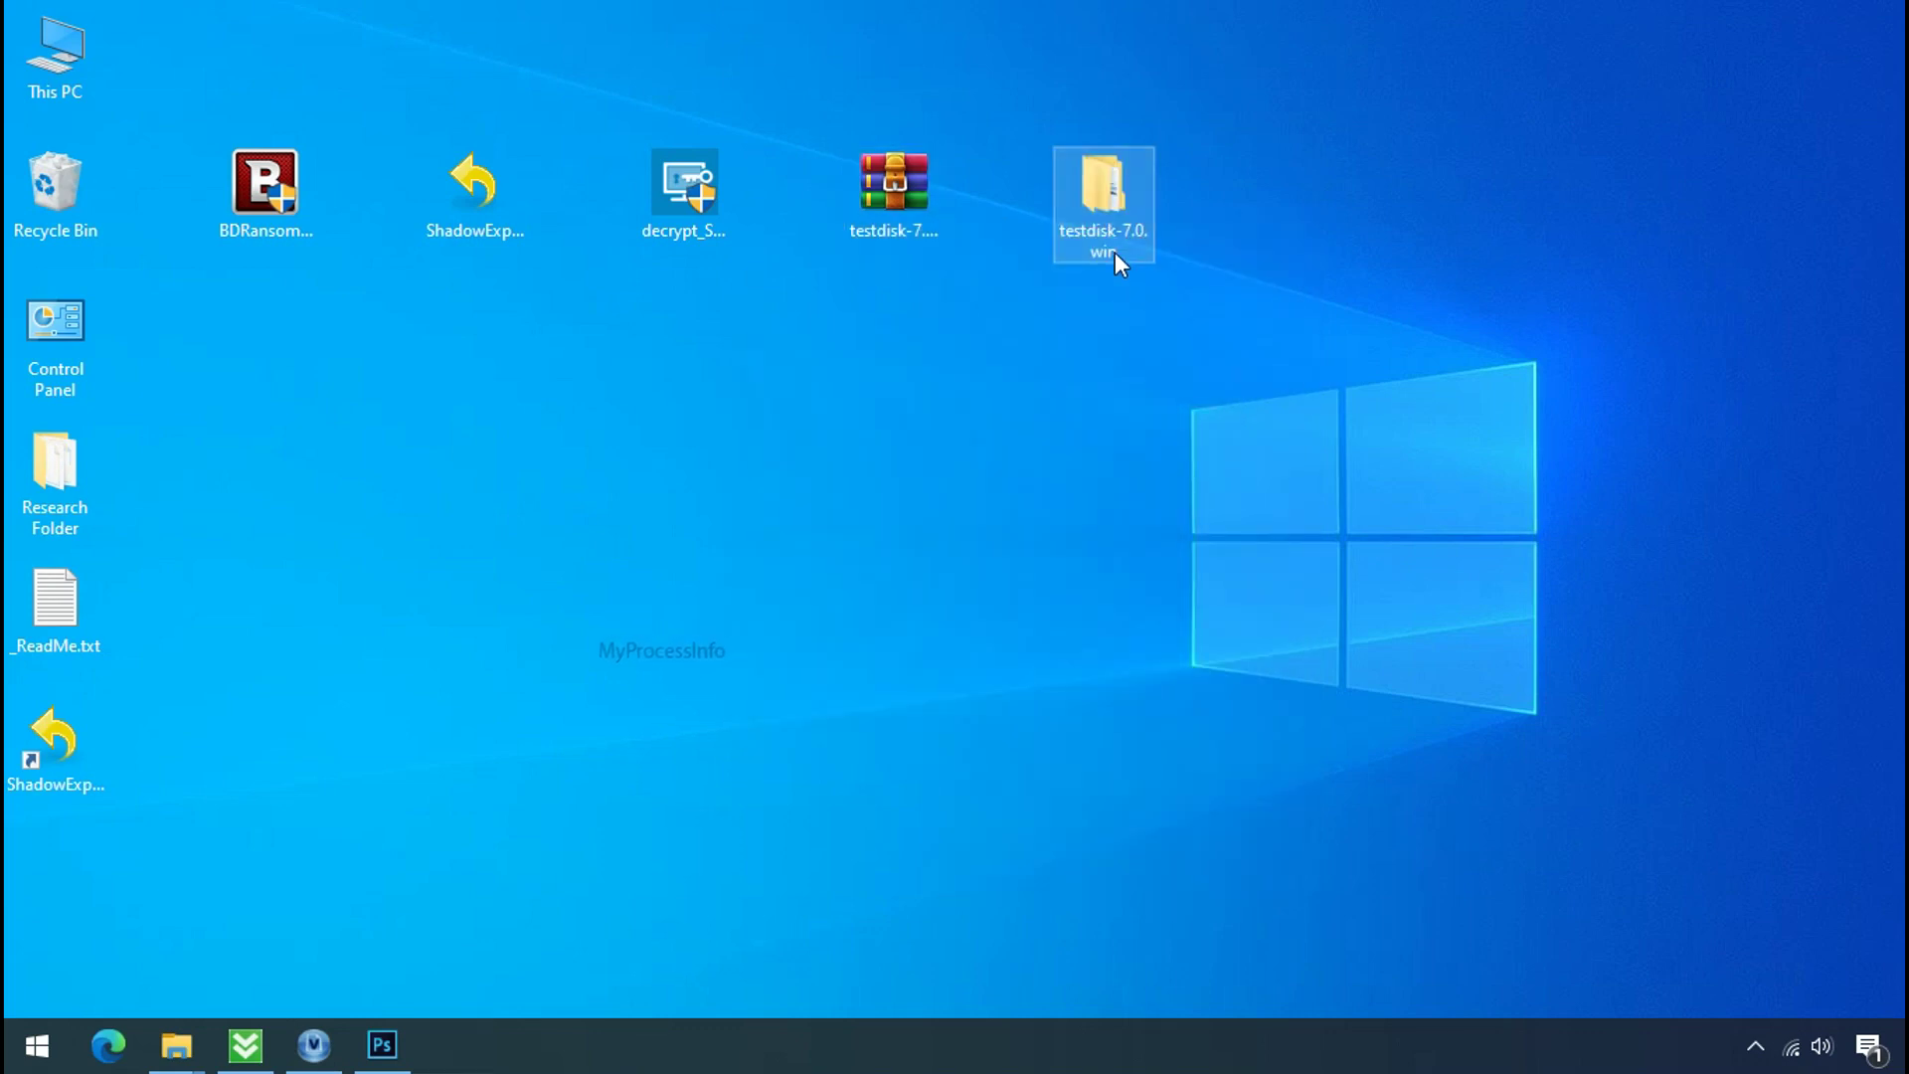
{"action": "double_click", "coordinate": [1112, 231]}
{"action": "scroll", "coordinate": [492, 641], "scroll_direction": "down", "scroll_amount": 5}
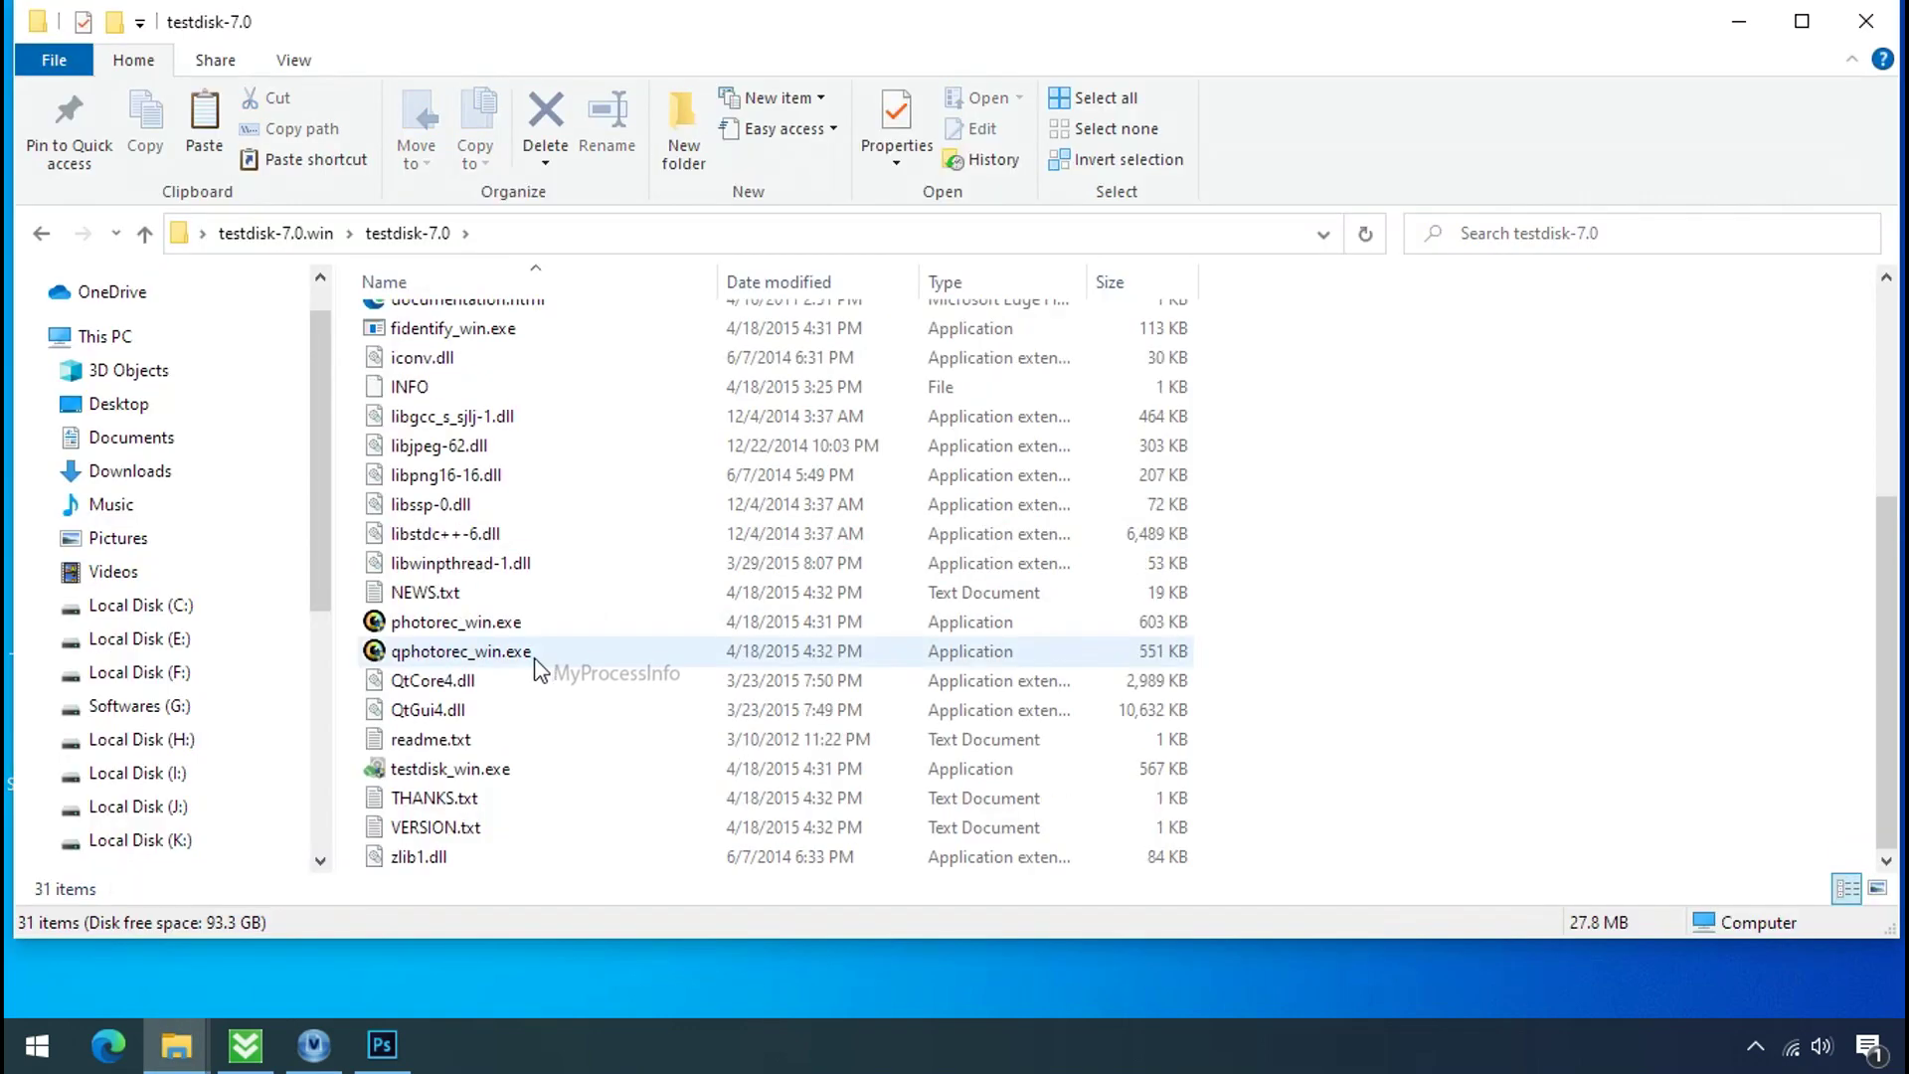
- Launch qphotorec_win.exe and choose Drive C: as the recovery media
{"action": "left_click", "coordinate": [534, 656]}
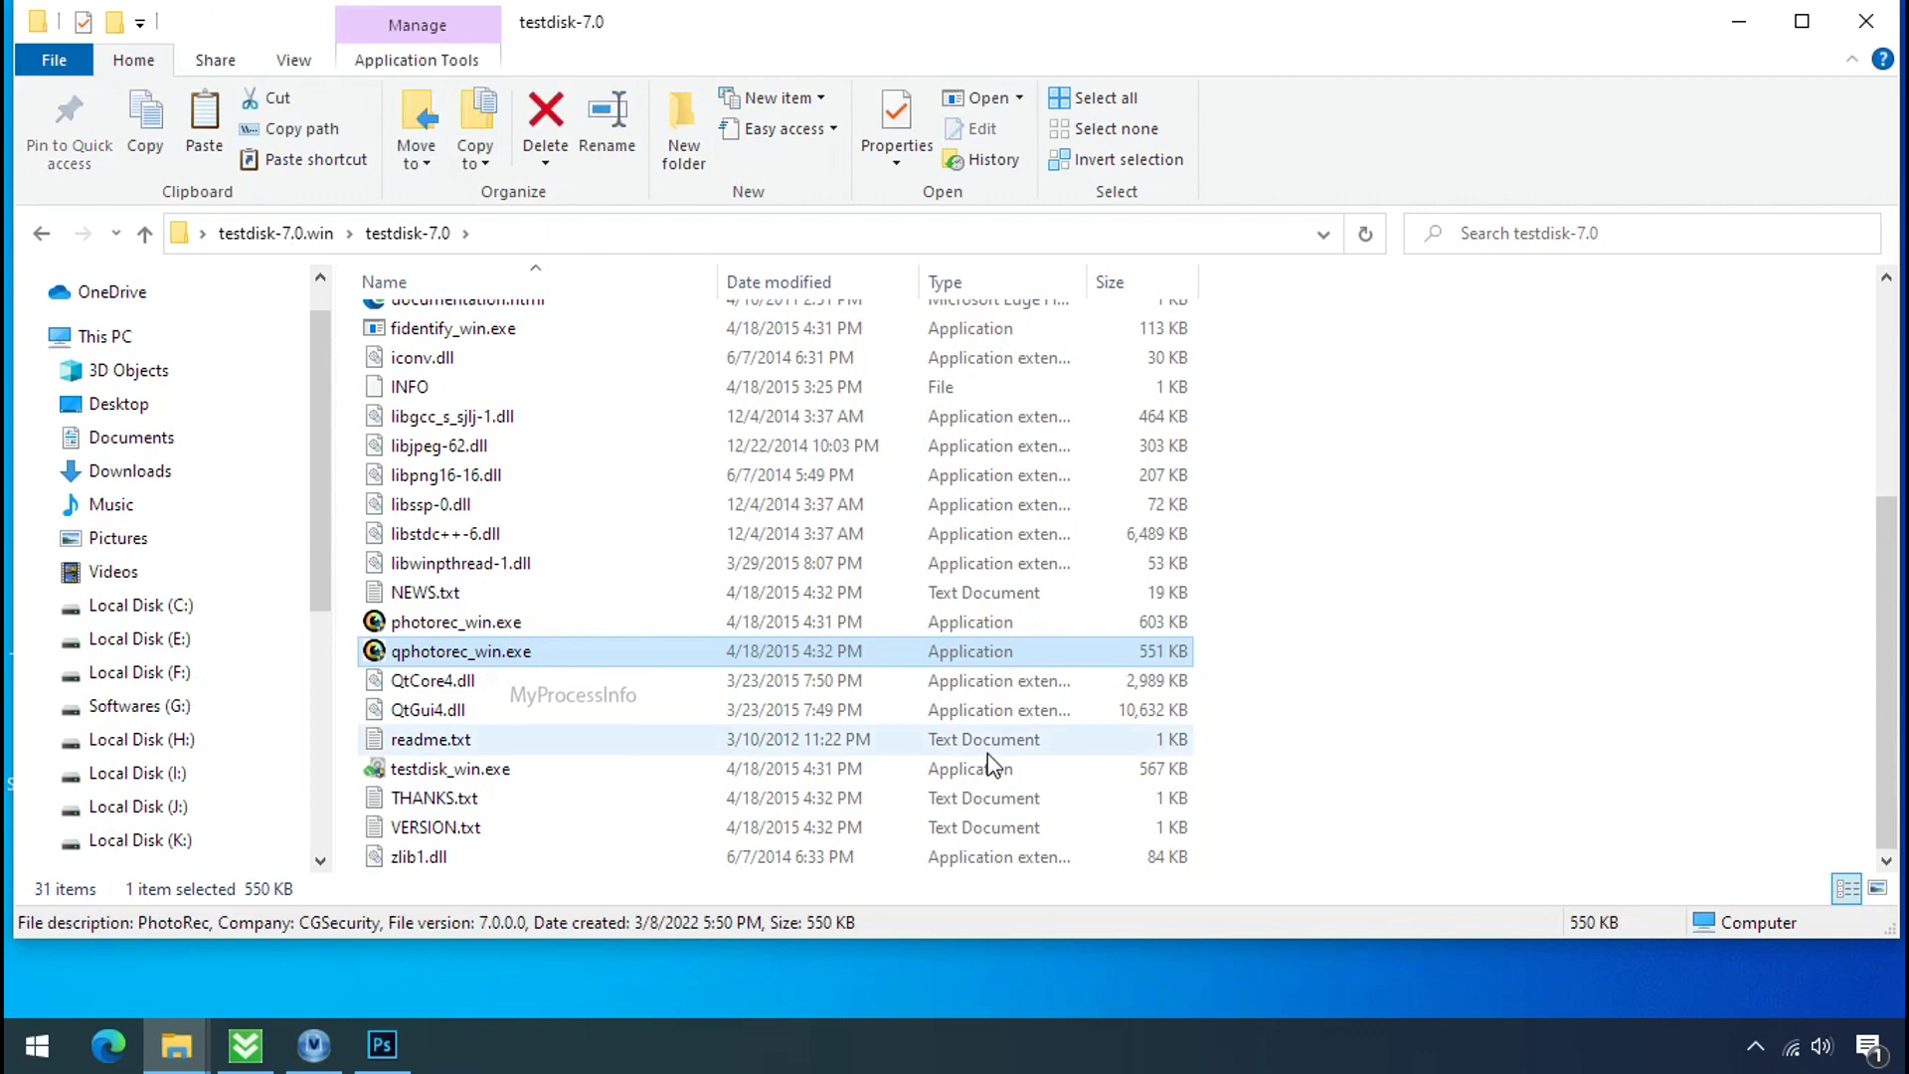
{"action": "left_click", "coordinate": [455, 652]}
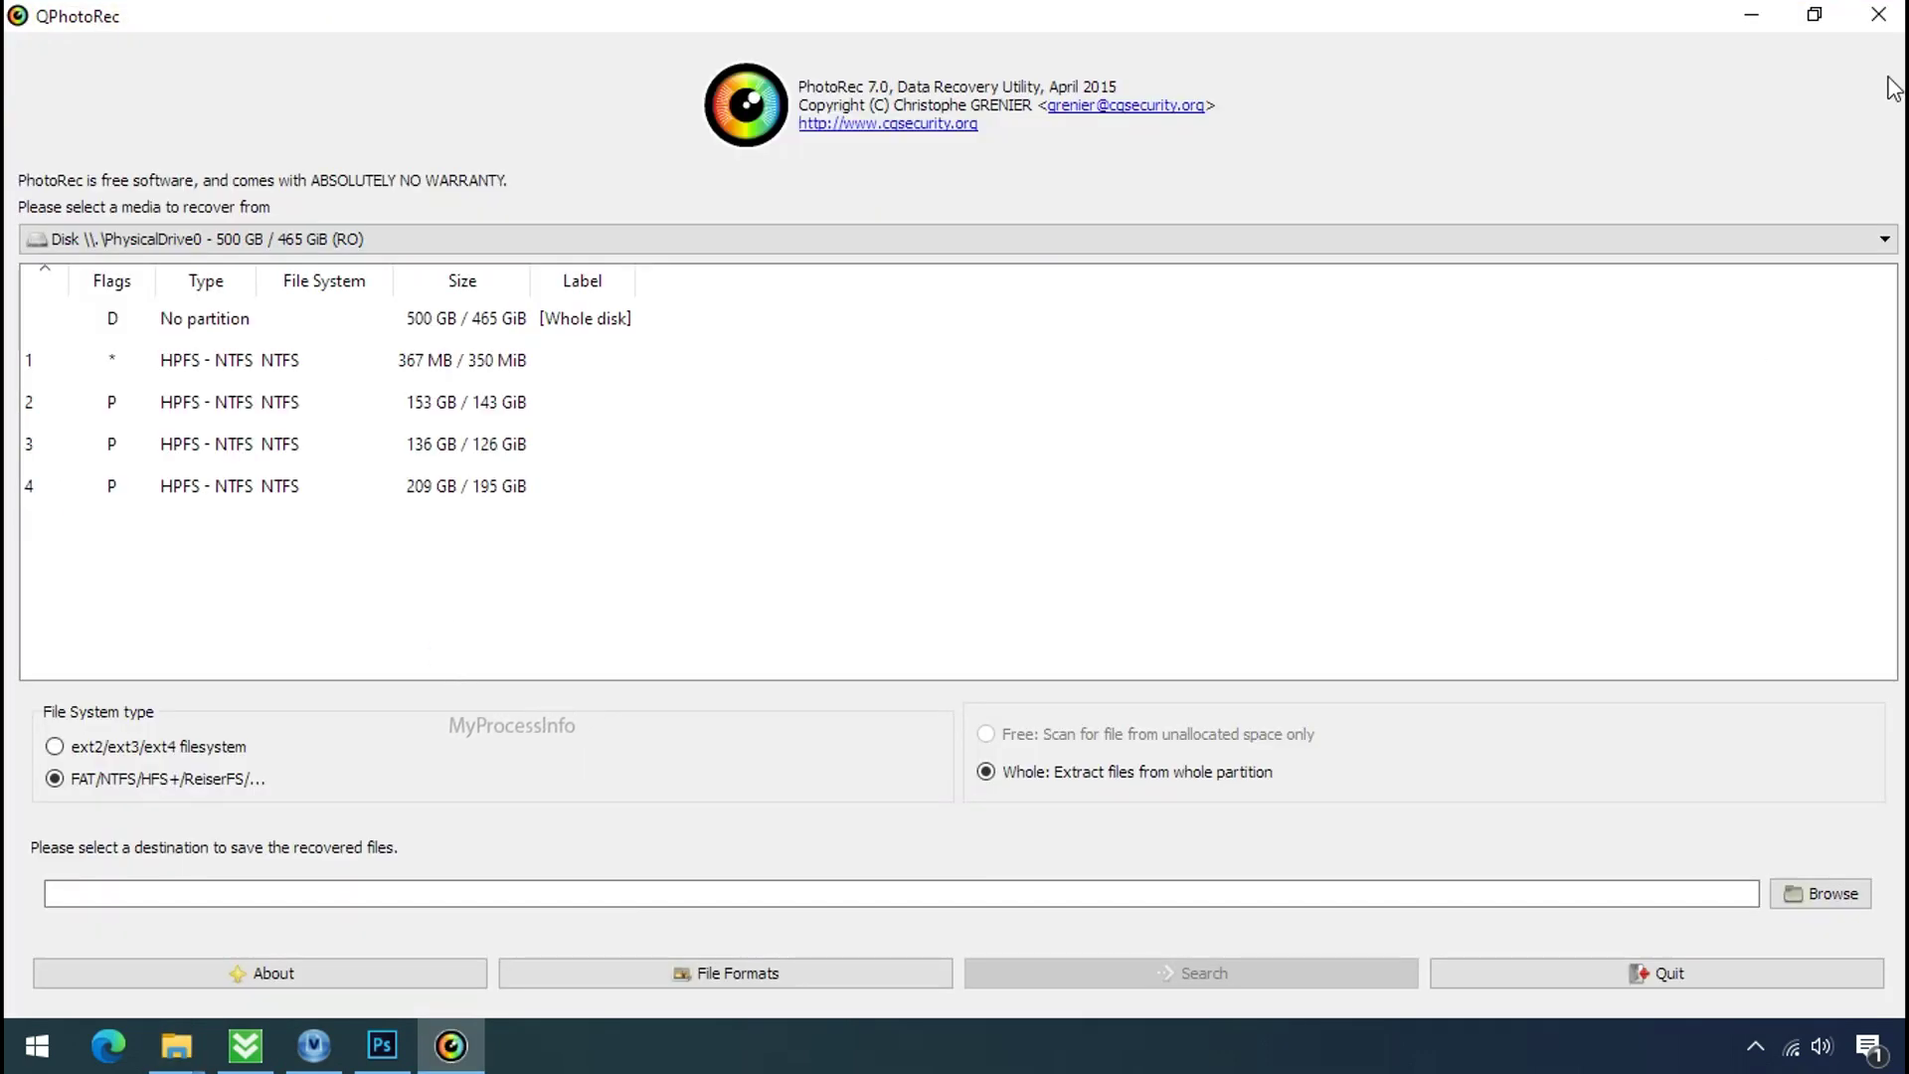
{"action": "left_click", "coordinate": [383, 240]}
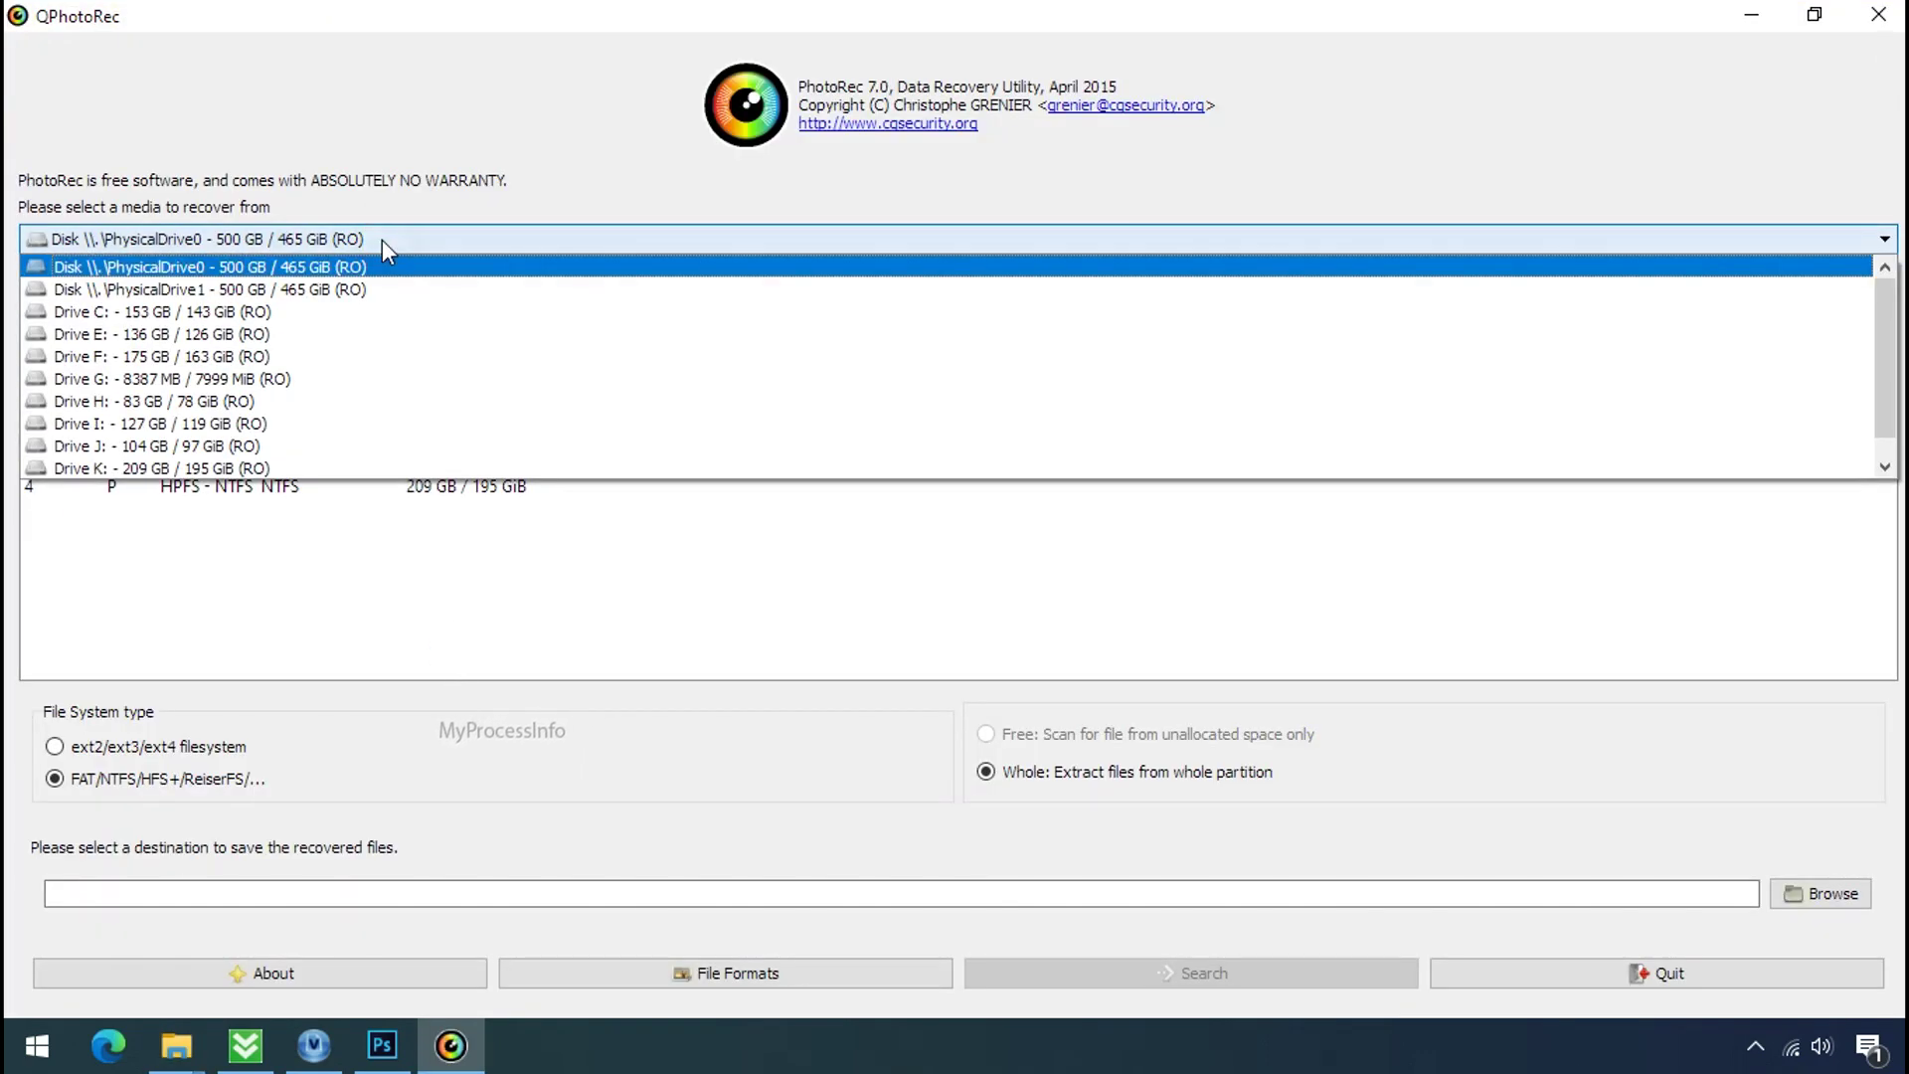
{"action": "left_click", "coordinate": [402, 310]}
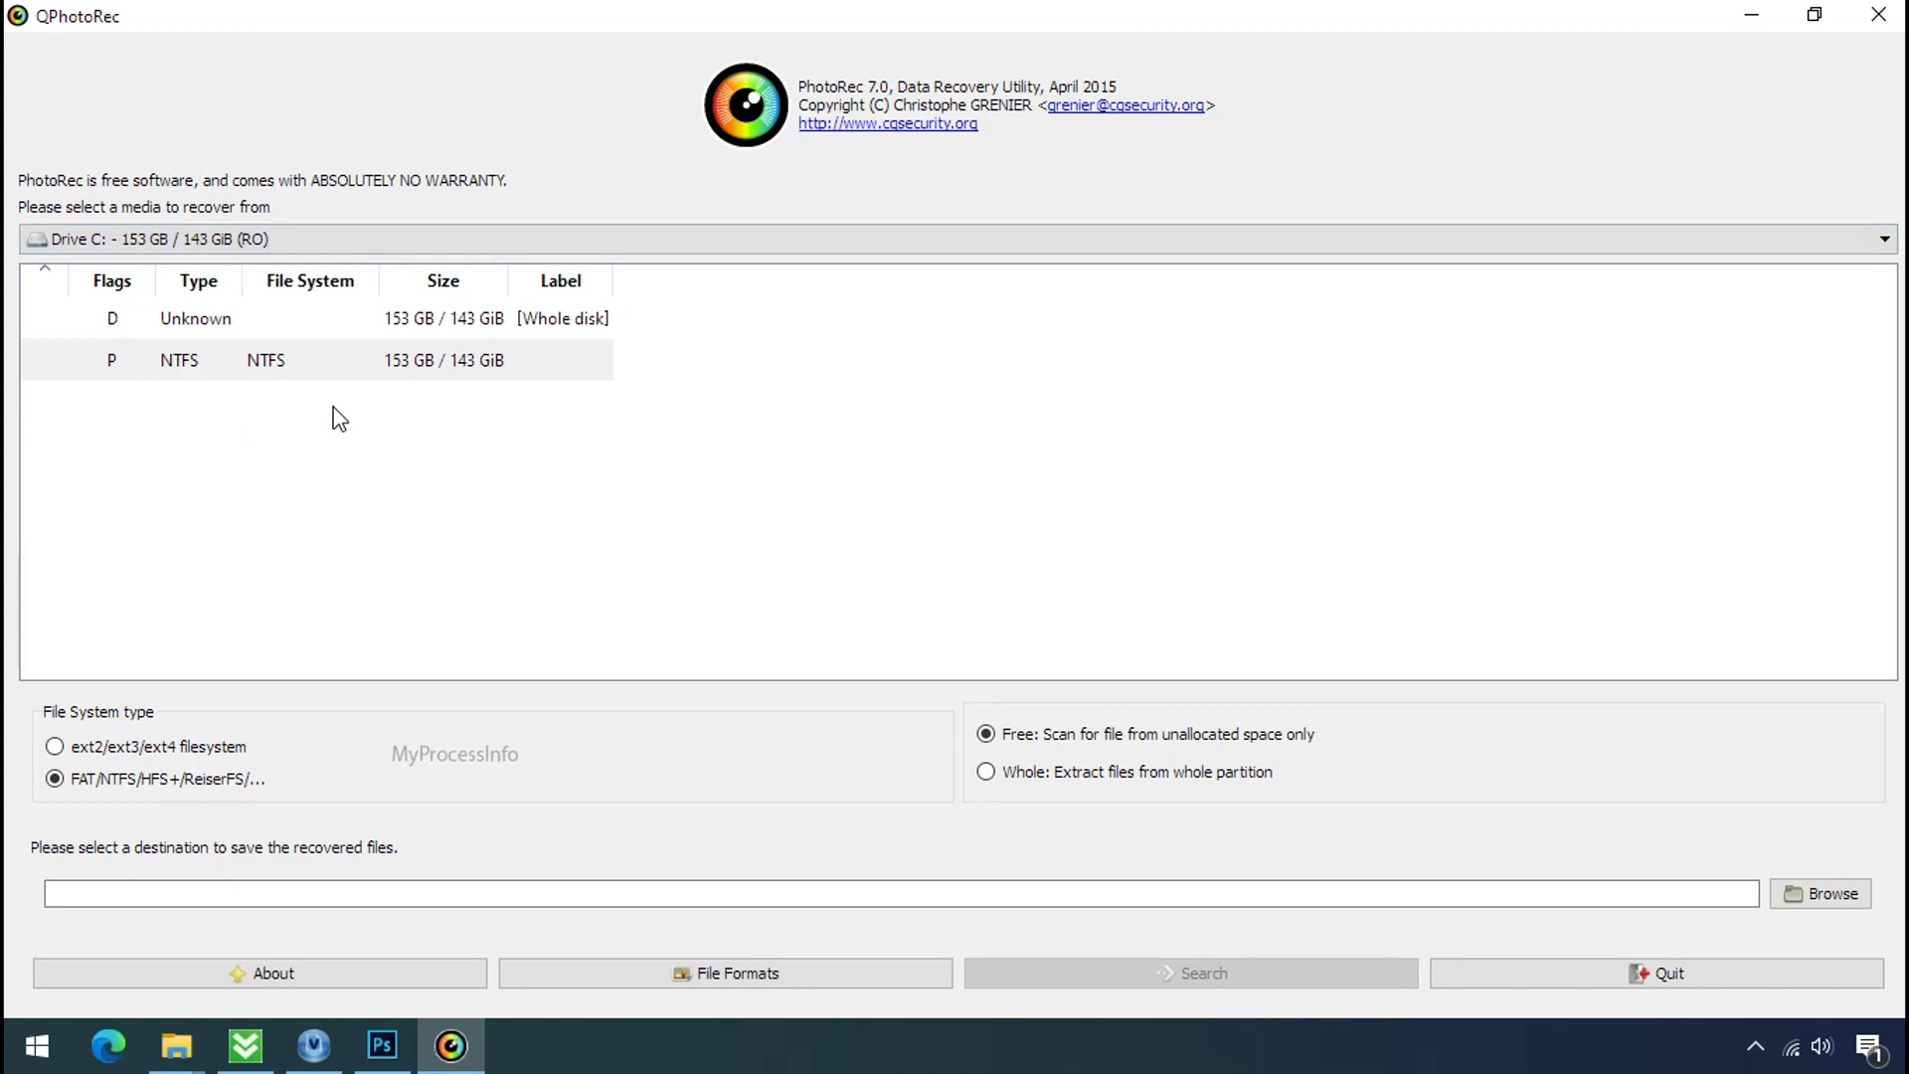
- Reset QPhotoRec's file formats and enable only jpg and png
{"action": "left_click", "coordinate": [701, 973]}
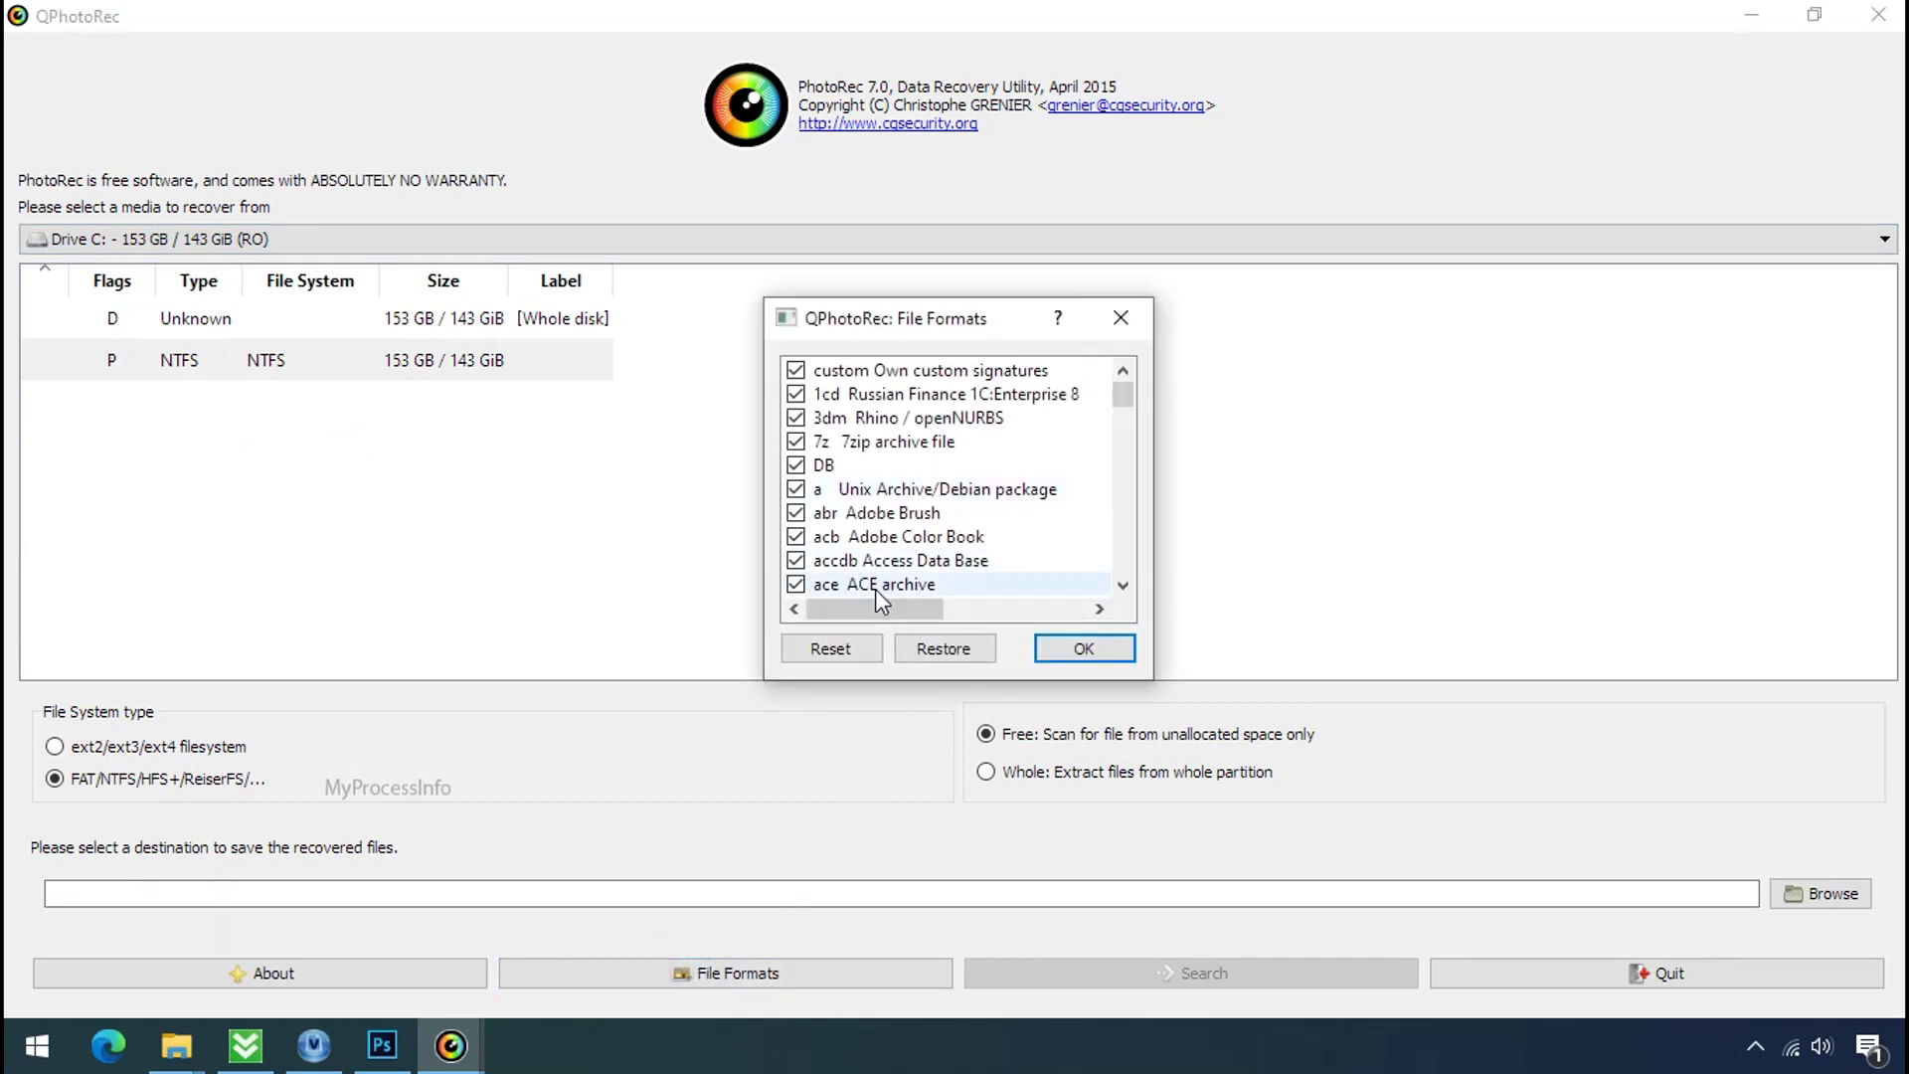
{"action": "left_click", "coordinate": [853, 650]}
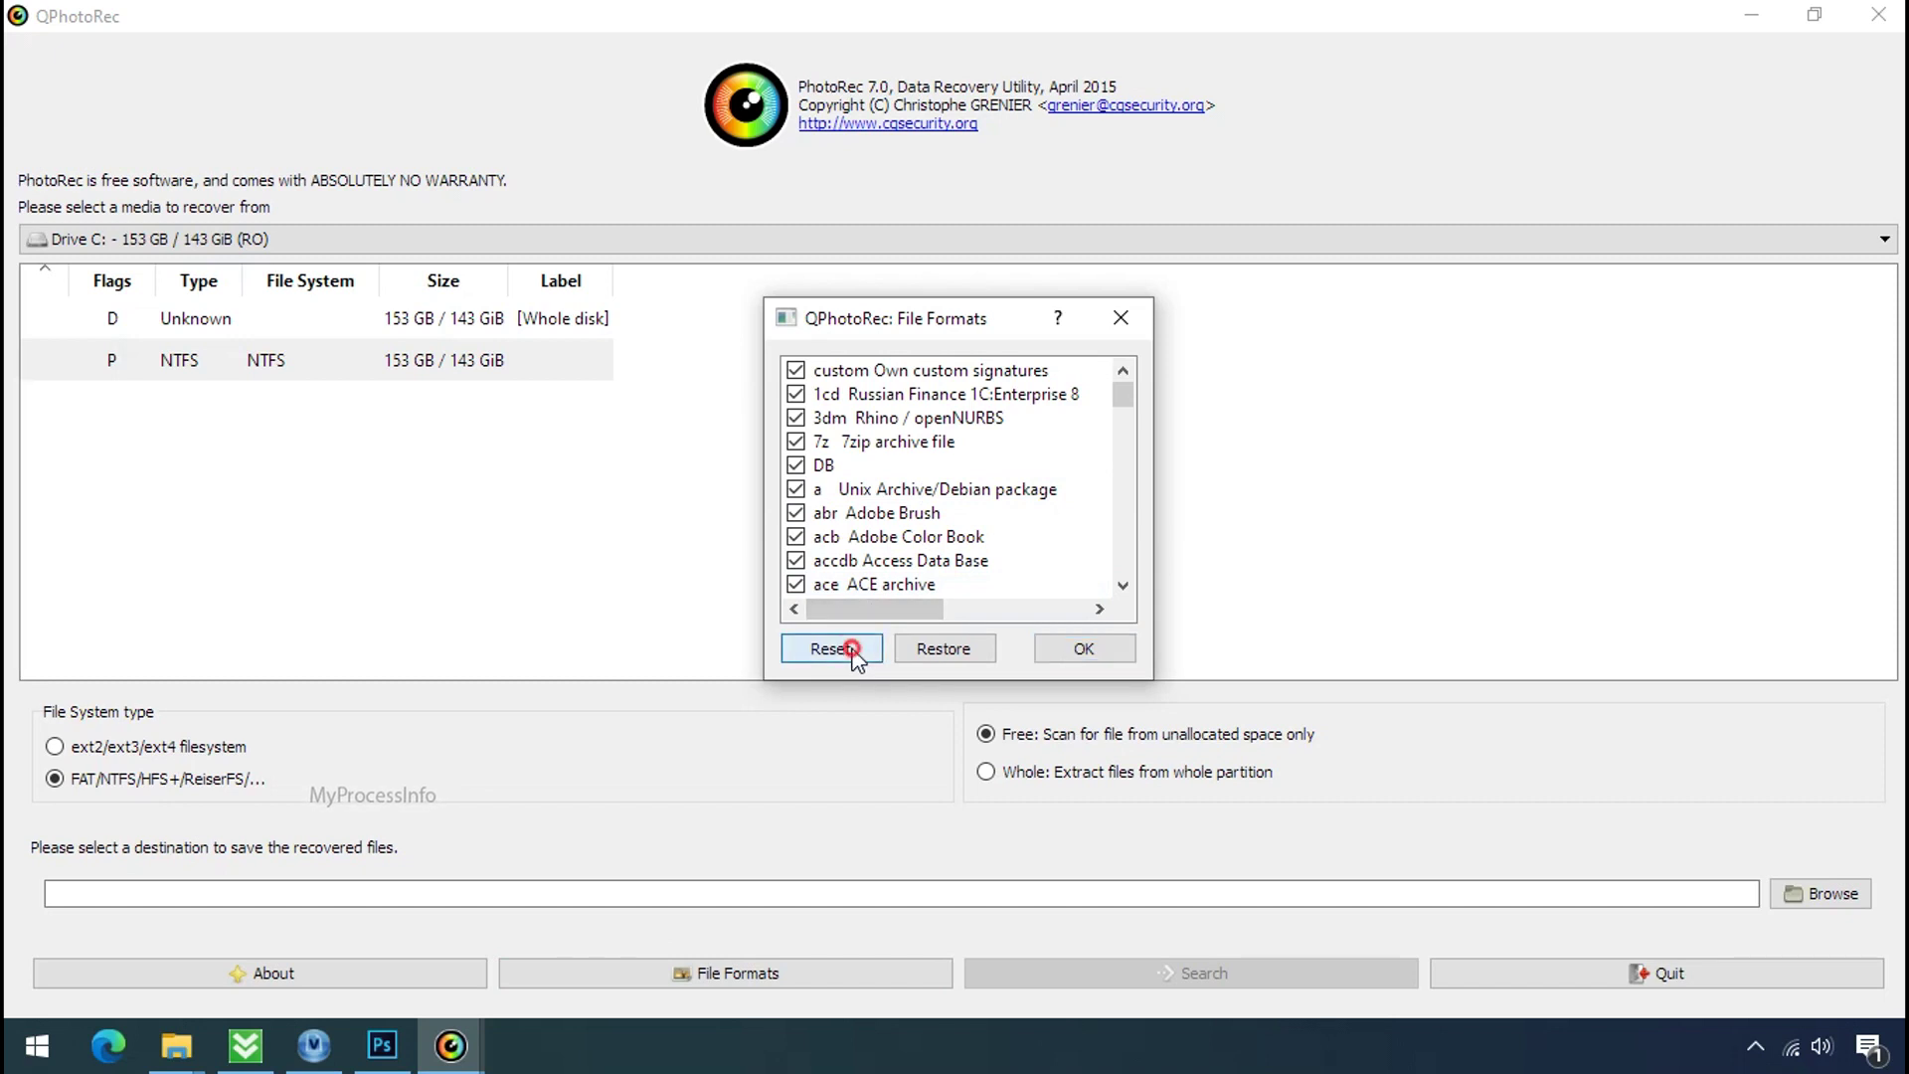
{"action": "left_click", "coordinate": [858, 536]}
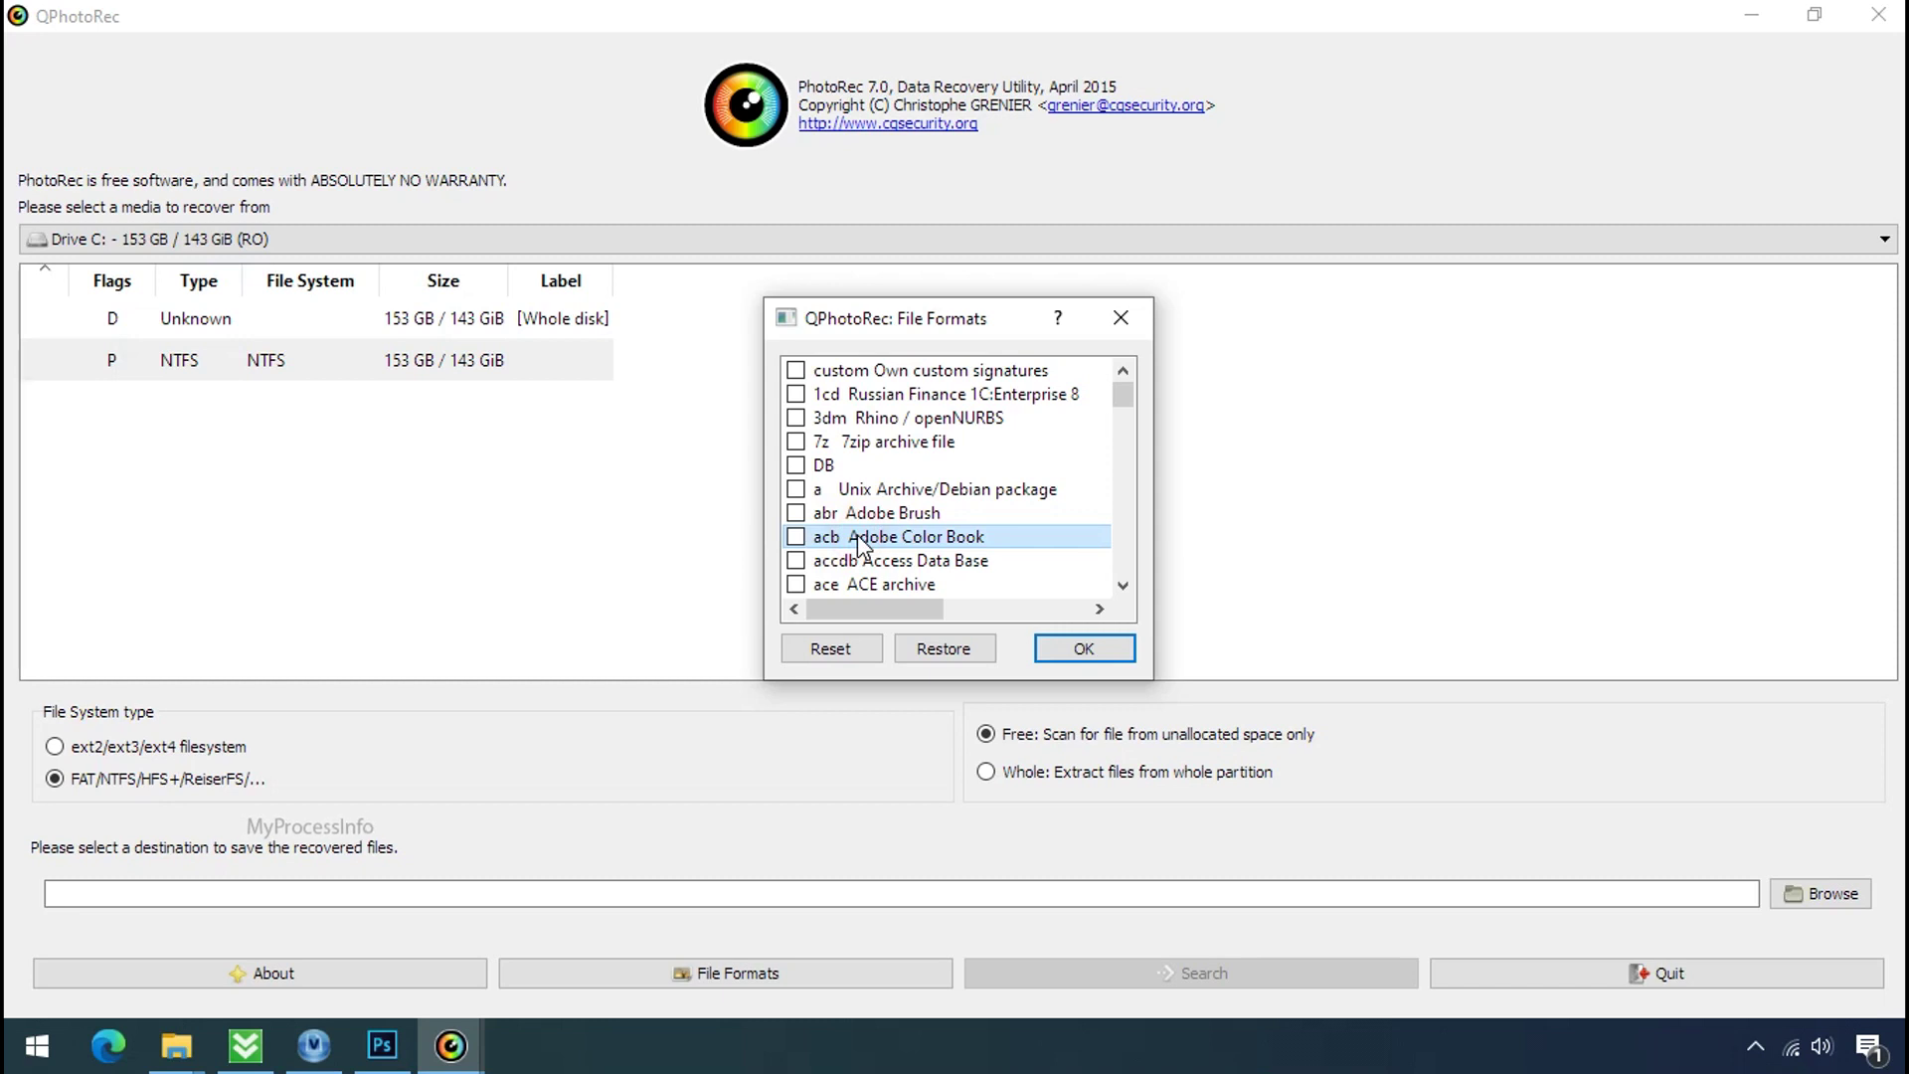
{"action": "key", "text": "j"}
{"action": "scroll", "coordinate": [858, 535], "scroll_direction": "down", "scroll_amount": 1}
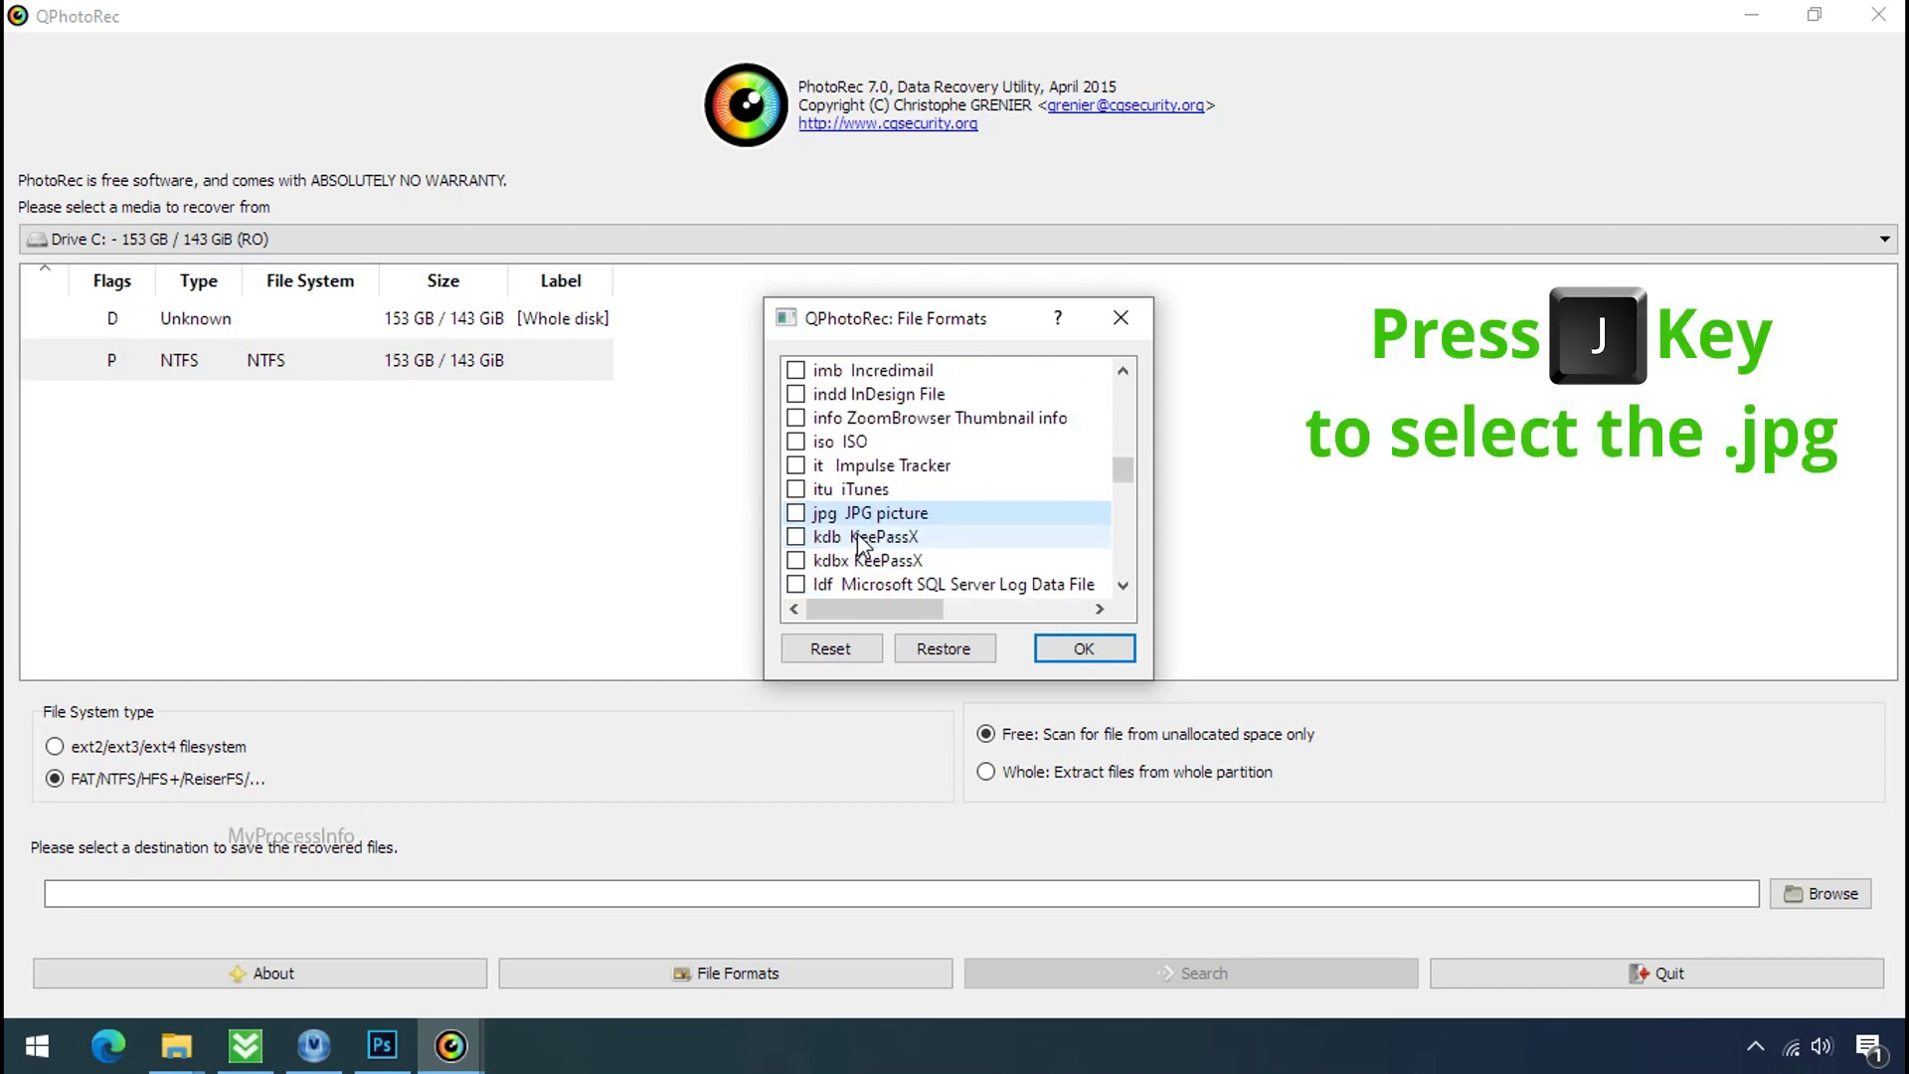
{"action": "left_click", "coordinate": [796, 513]}
{"action": "key", "text": "p"}
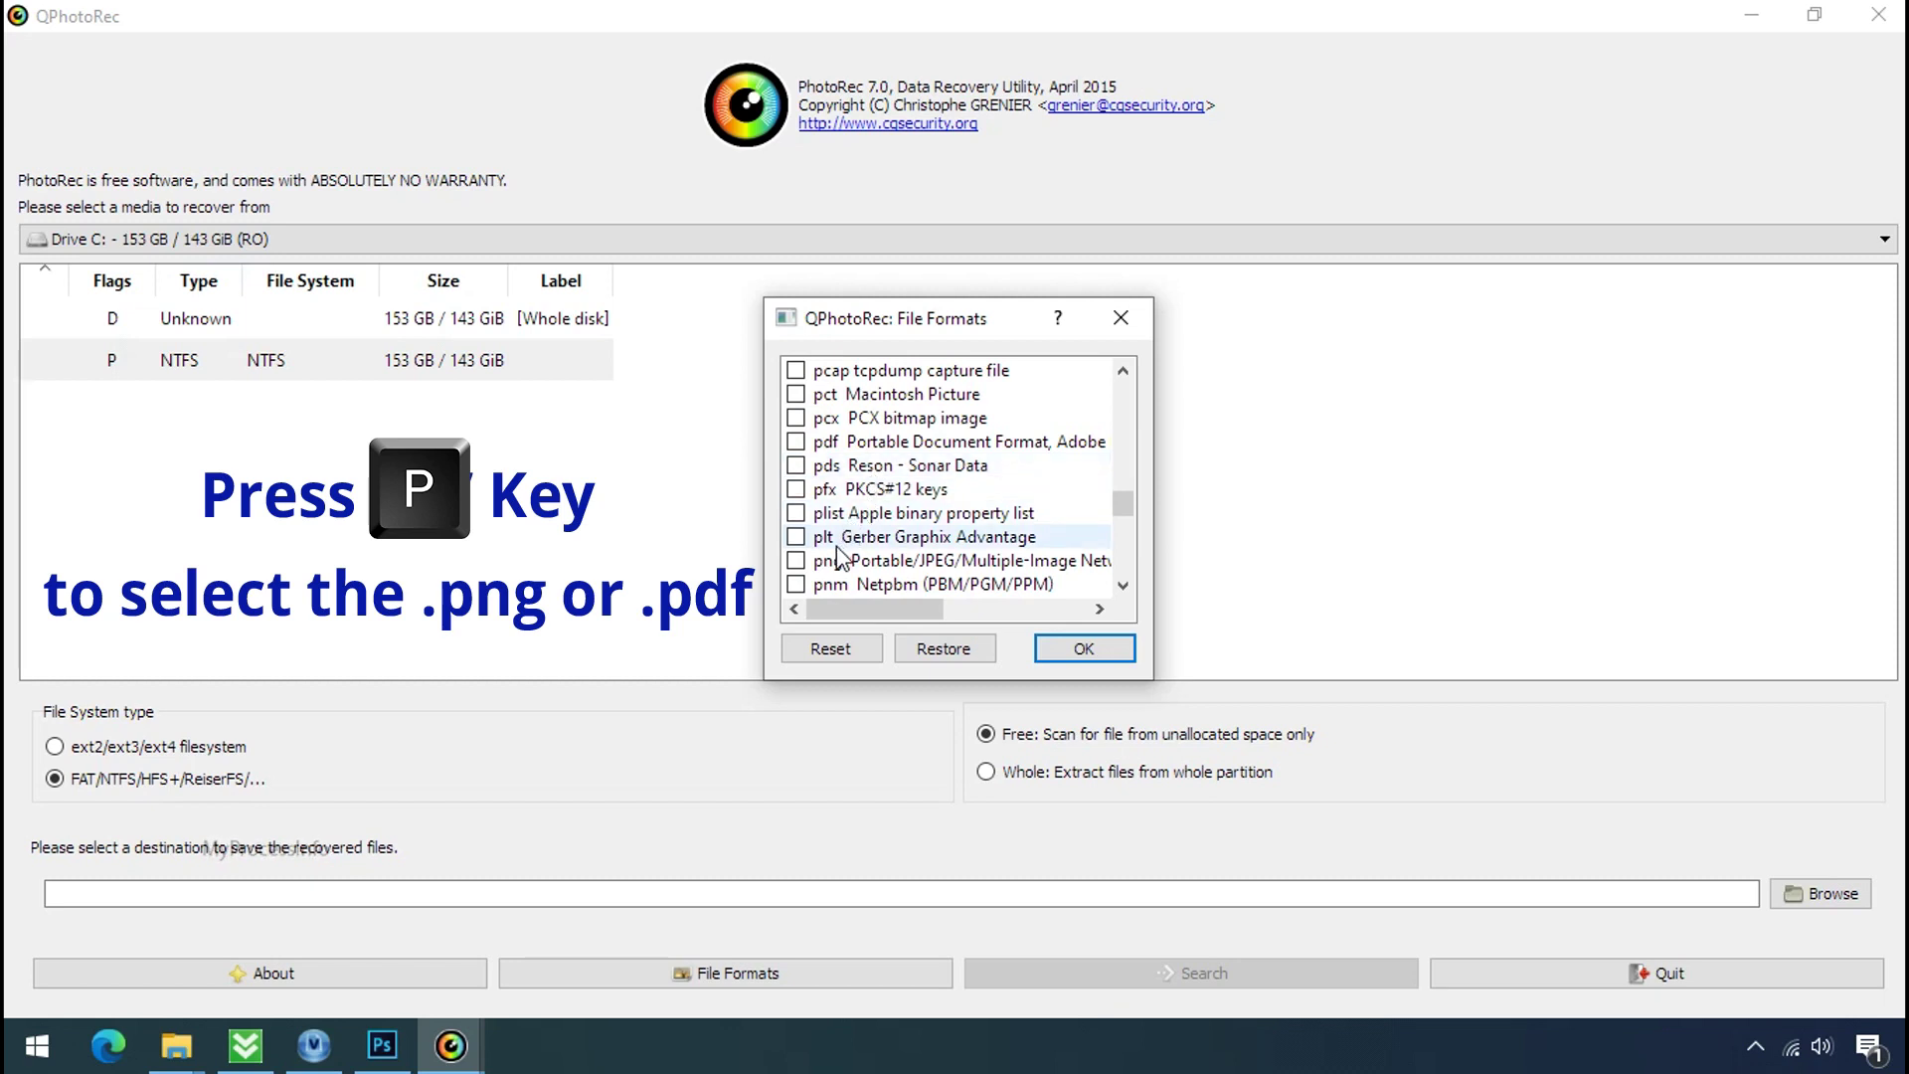
{"action": "left_click", "coordinate": [796, 562]}
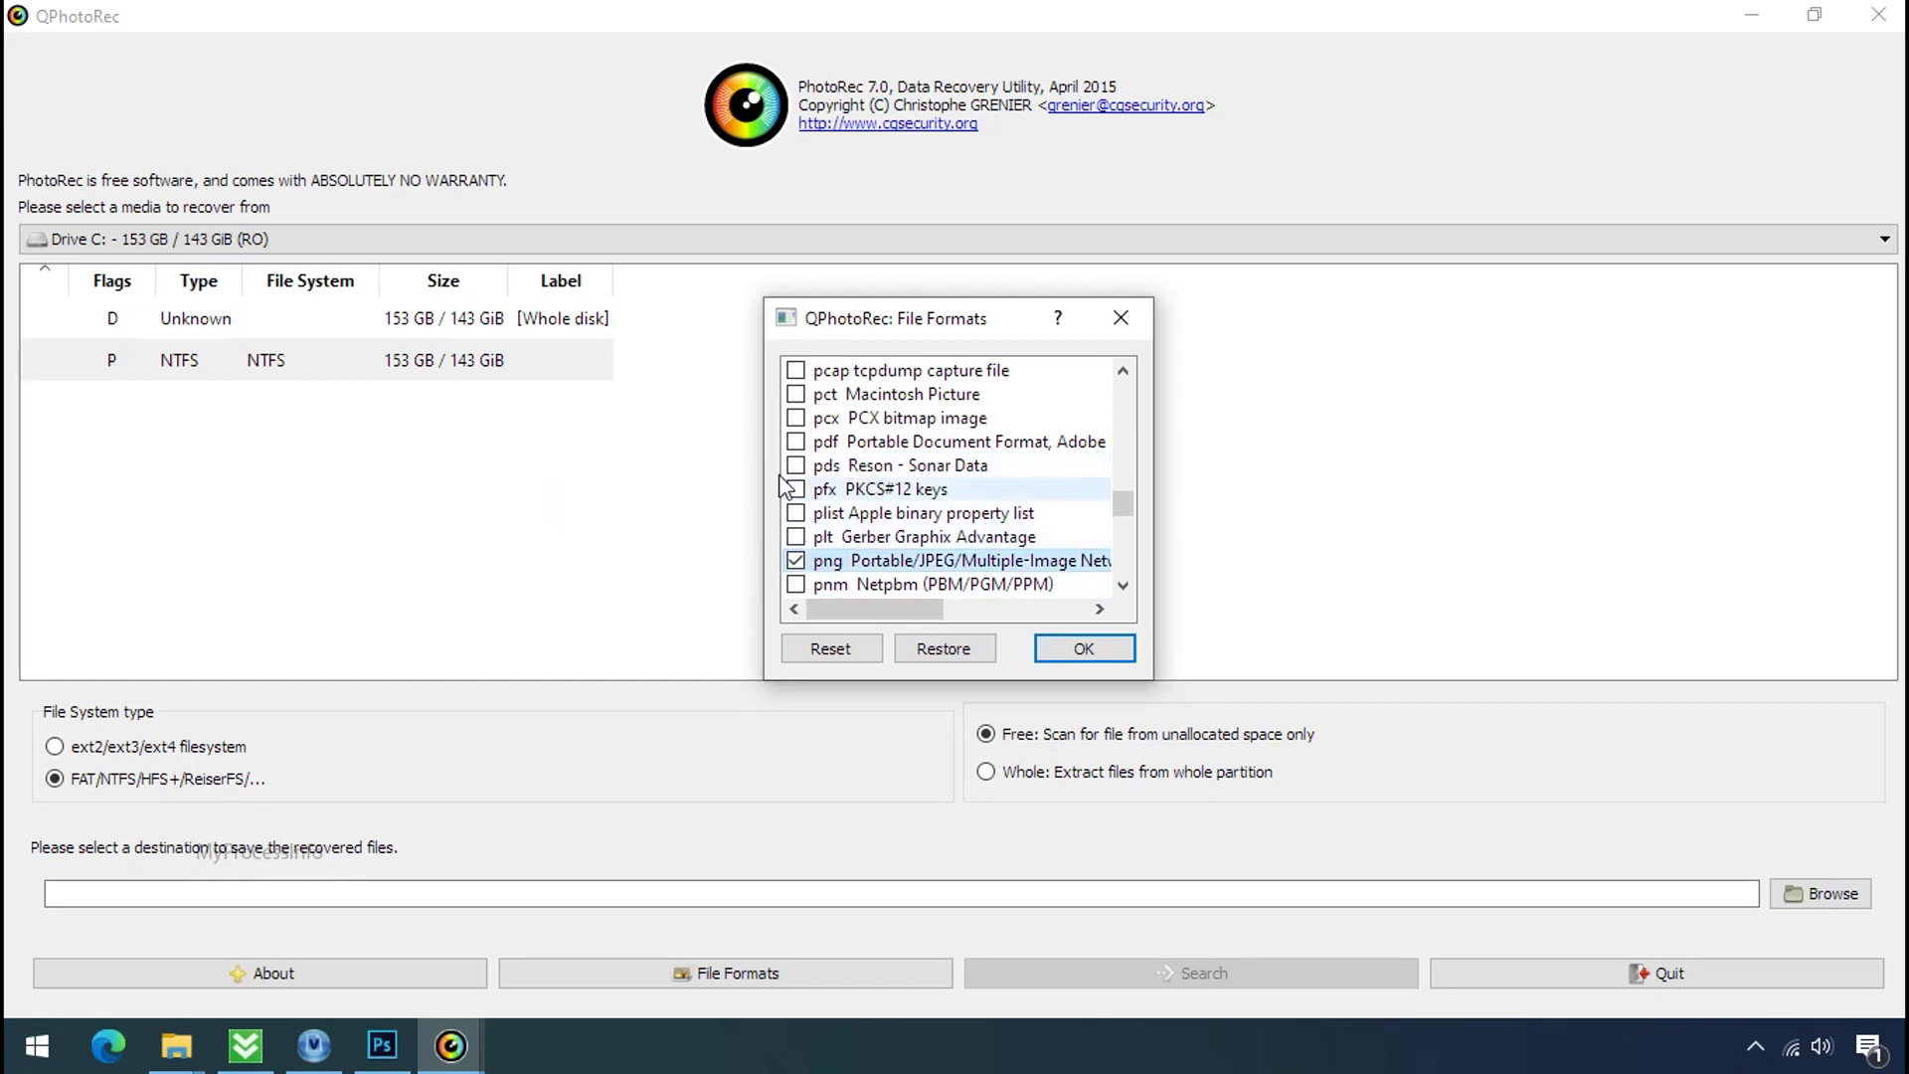
{"action": "left_click", "coordinate": [1076, 658]}
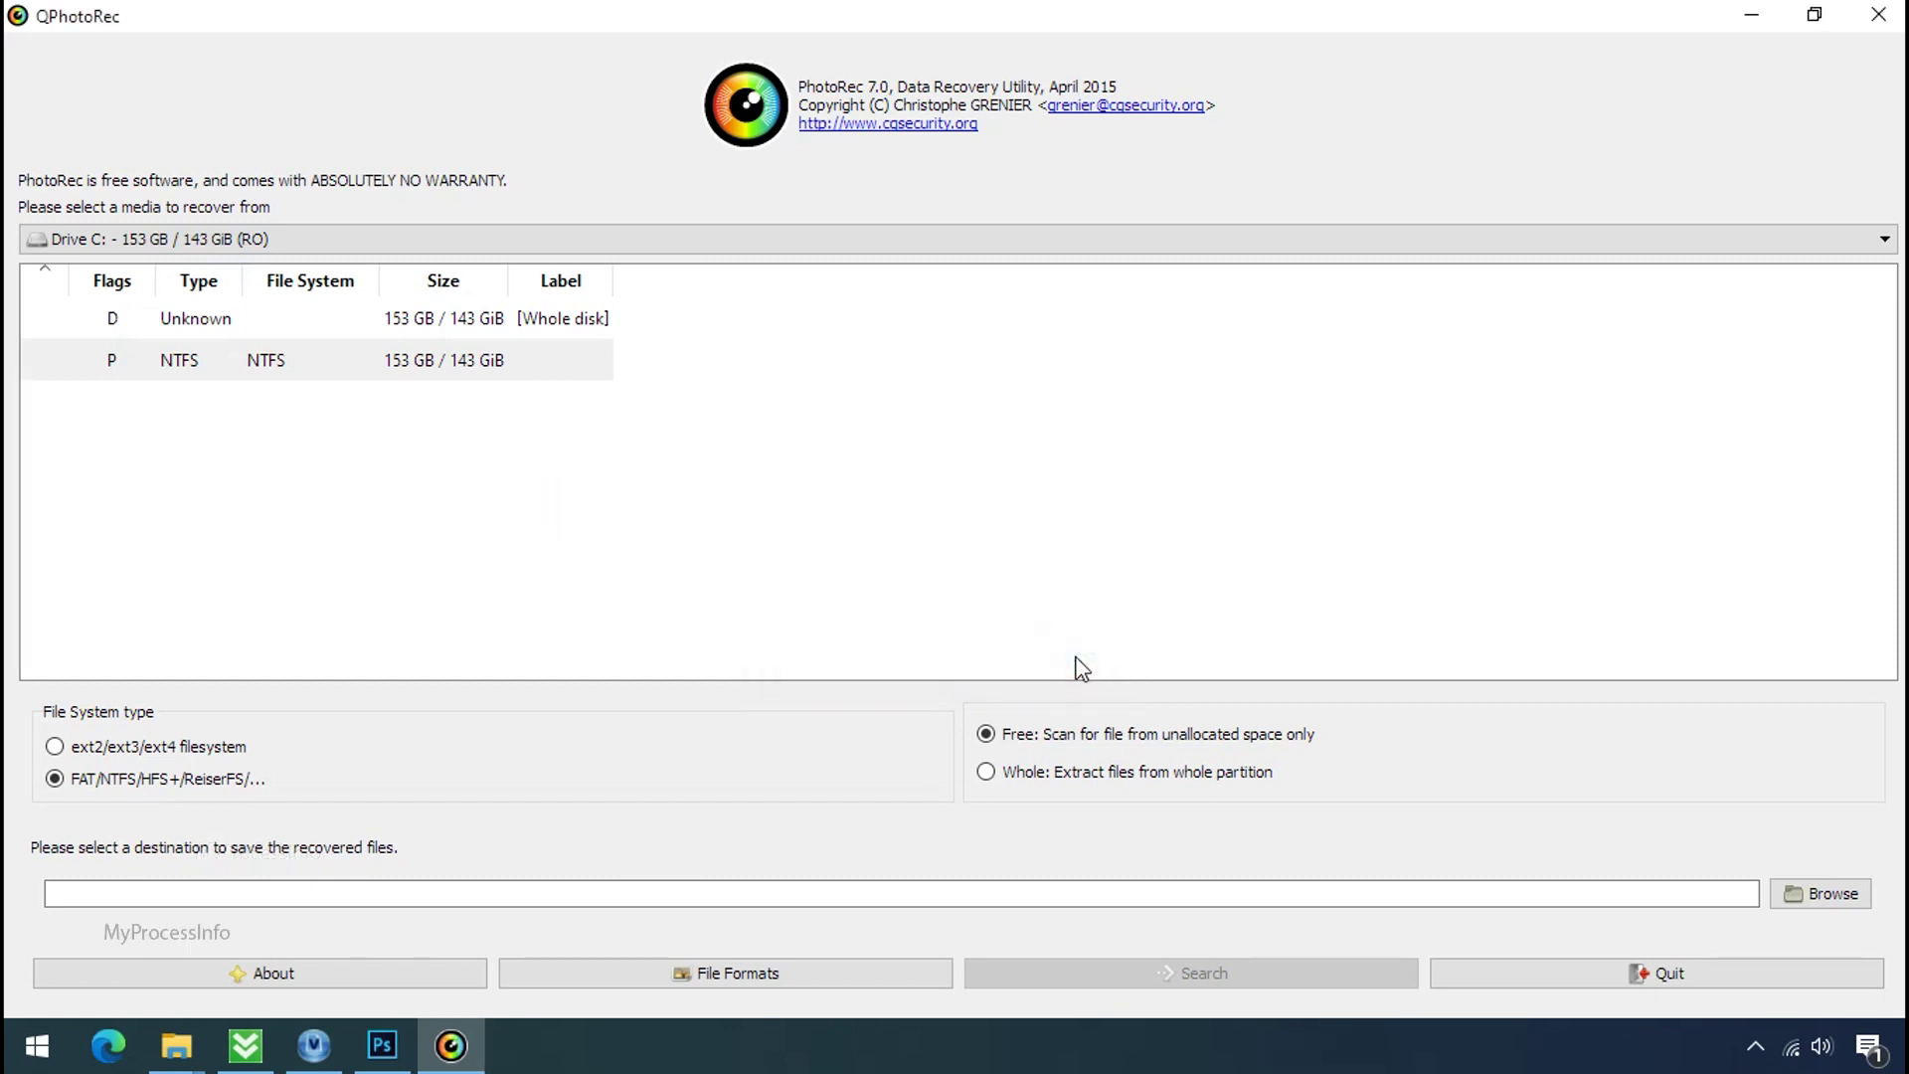
- Save recovered files to a new G:\Recovery folder and start scanning Drive C
{"action": "left_click", "coordinate": [1856, 894]}
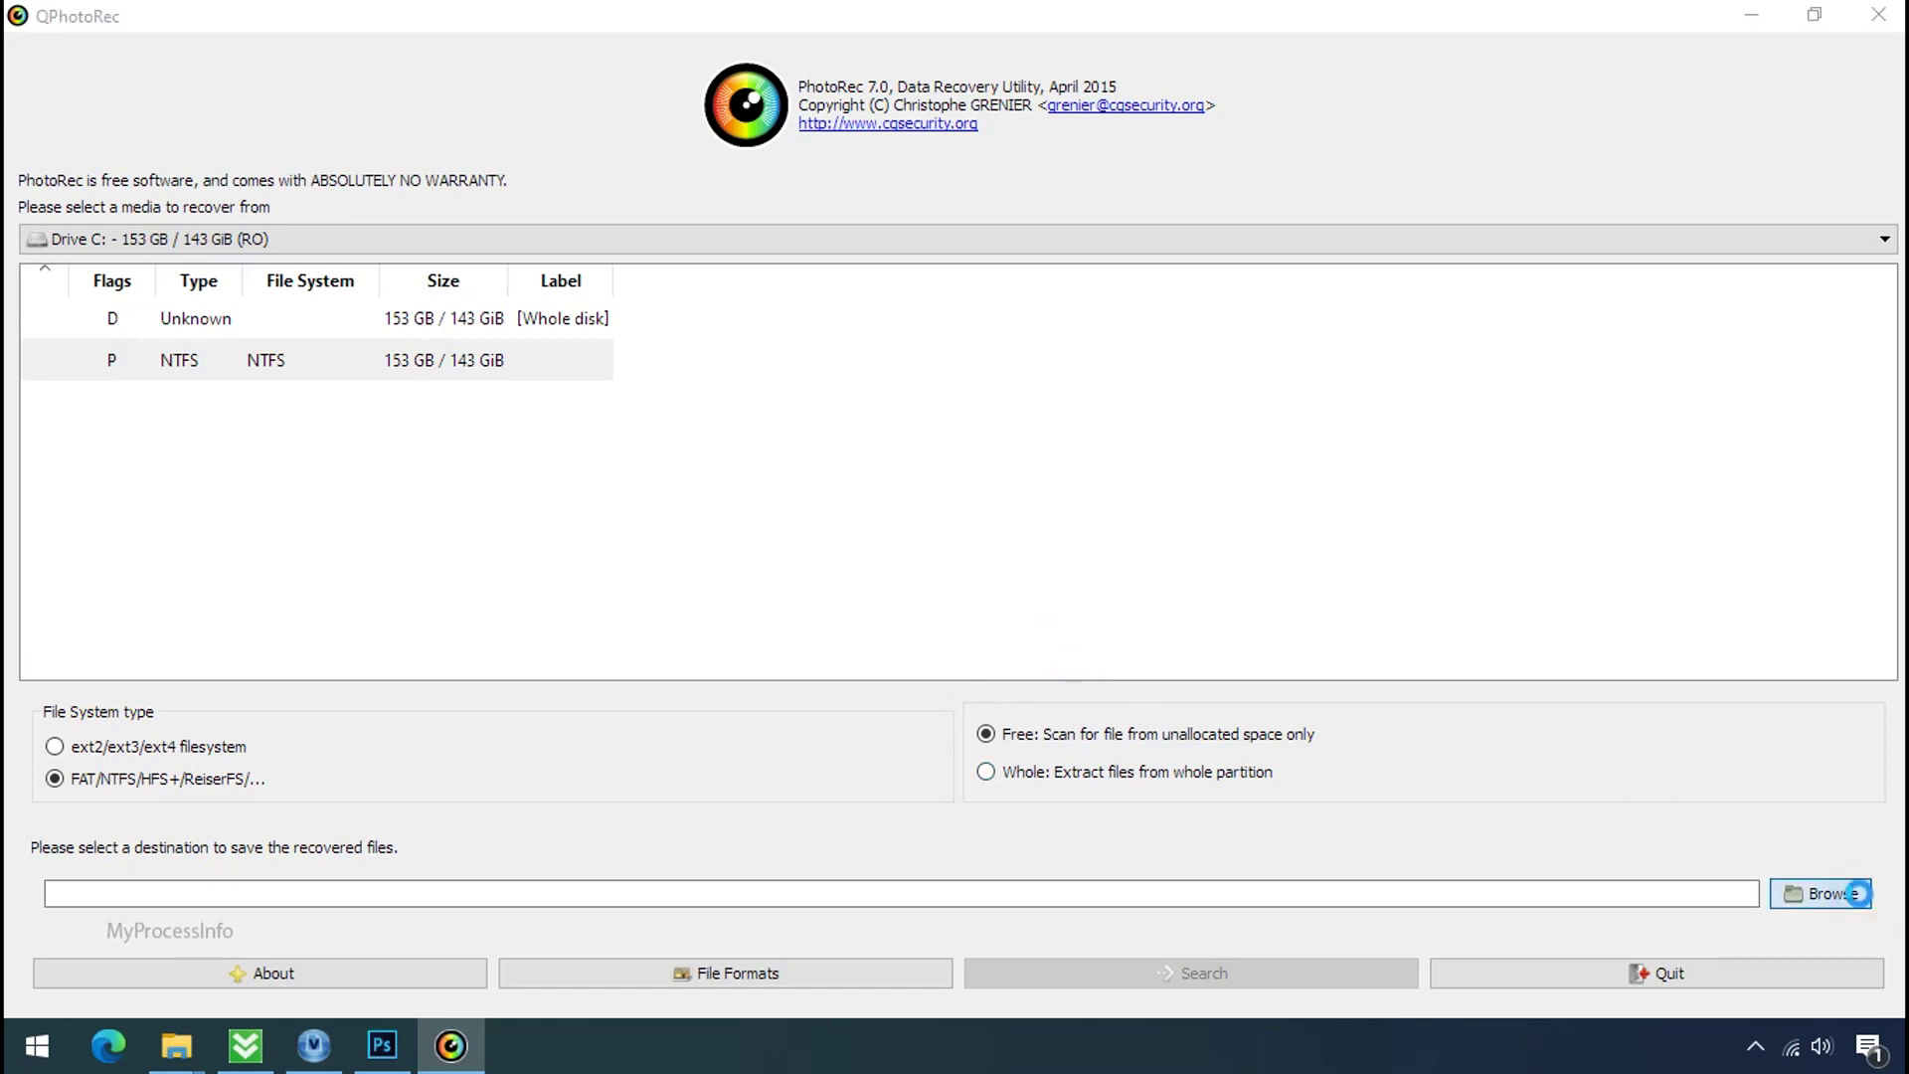
{"action": "right_click", "coordinate": [340, 355]}
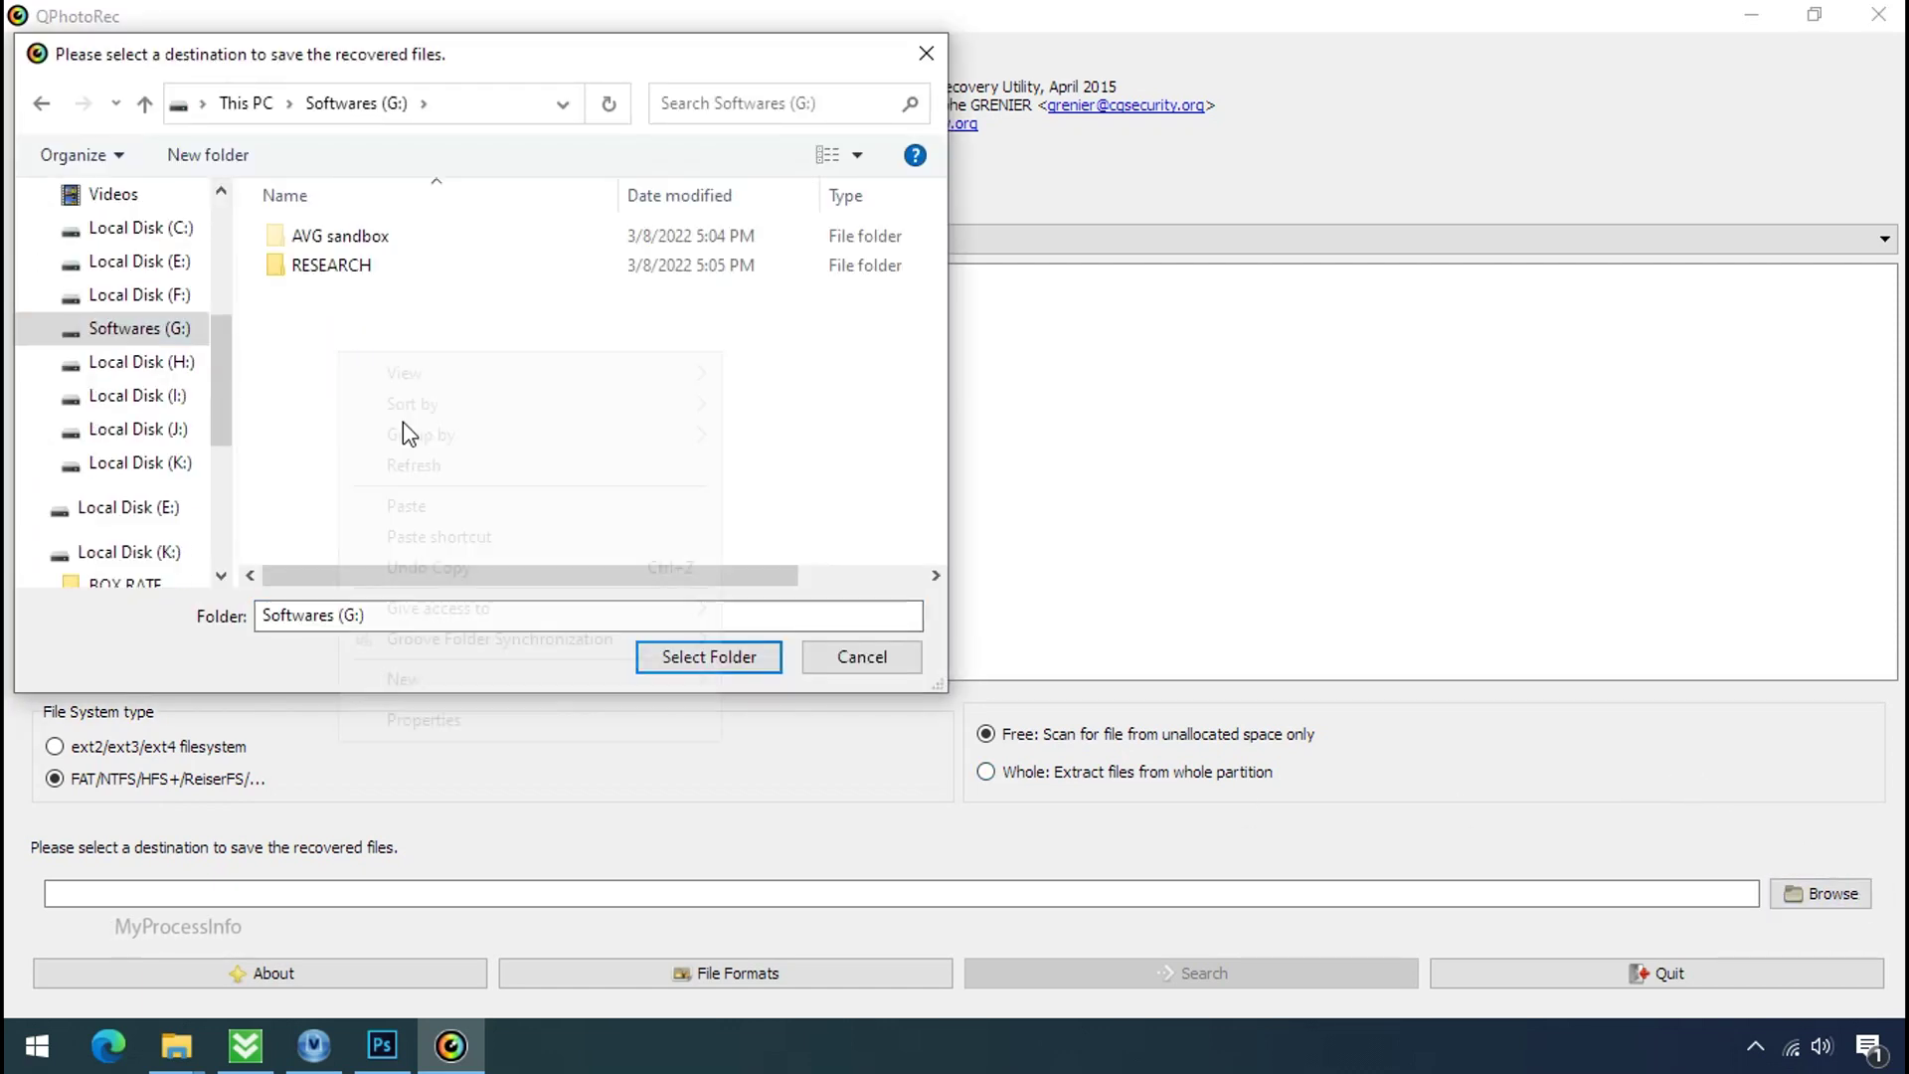
{"action": "left_click", "coordinate": [781, 682]}
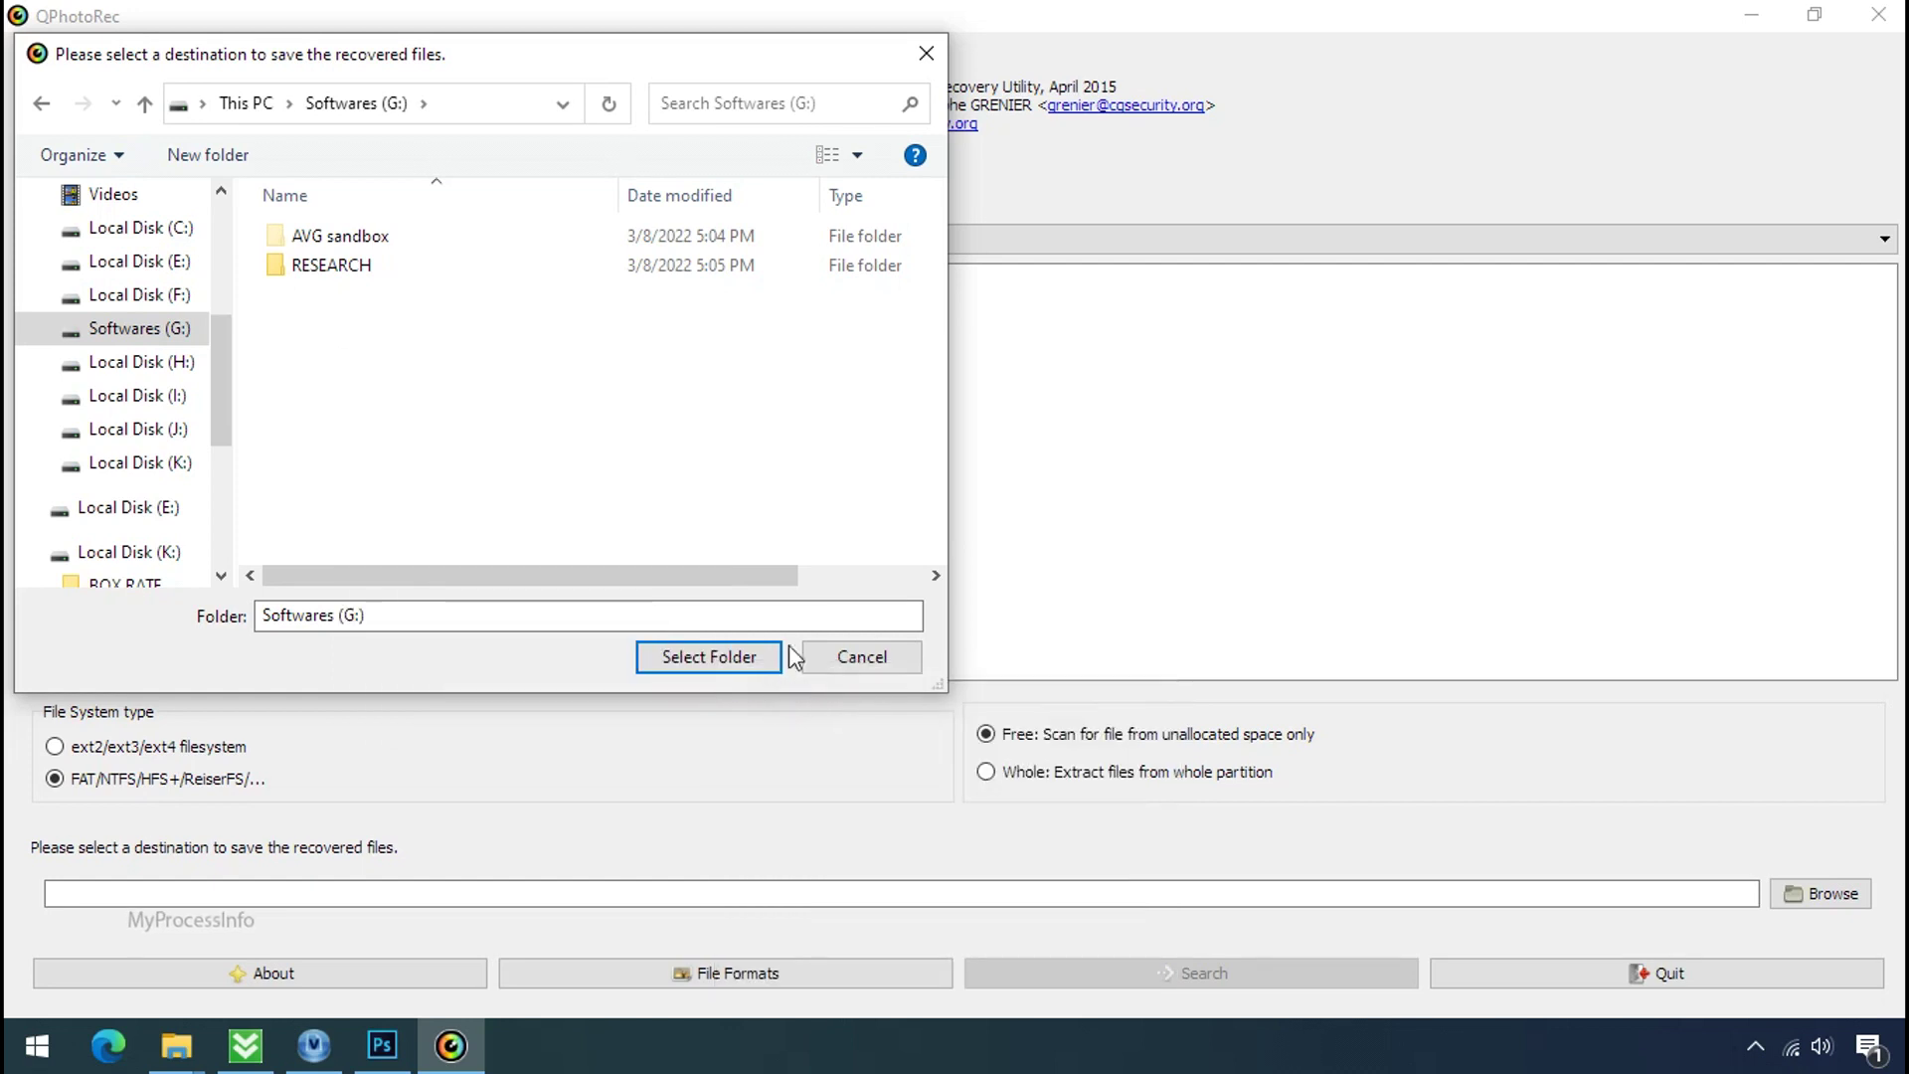
{"action": "type", "text": "Recovery"}
{"action": "key", "text": "Return"}
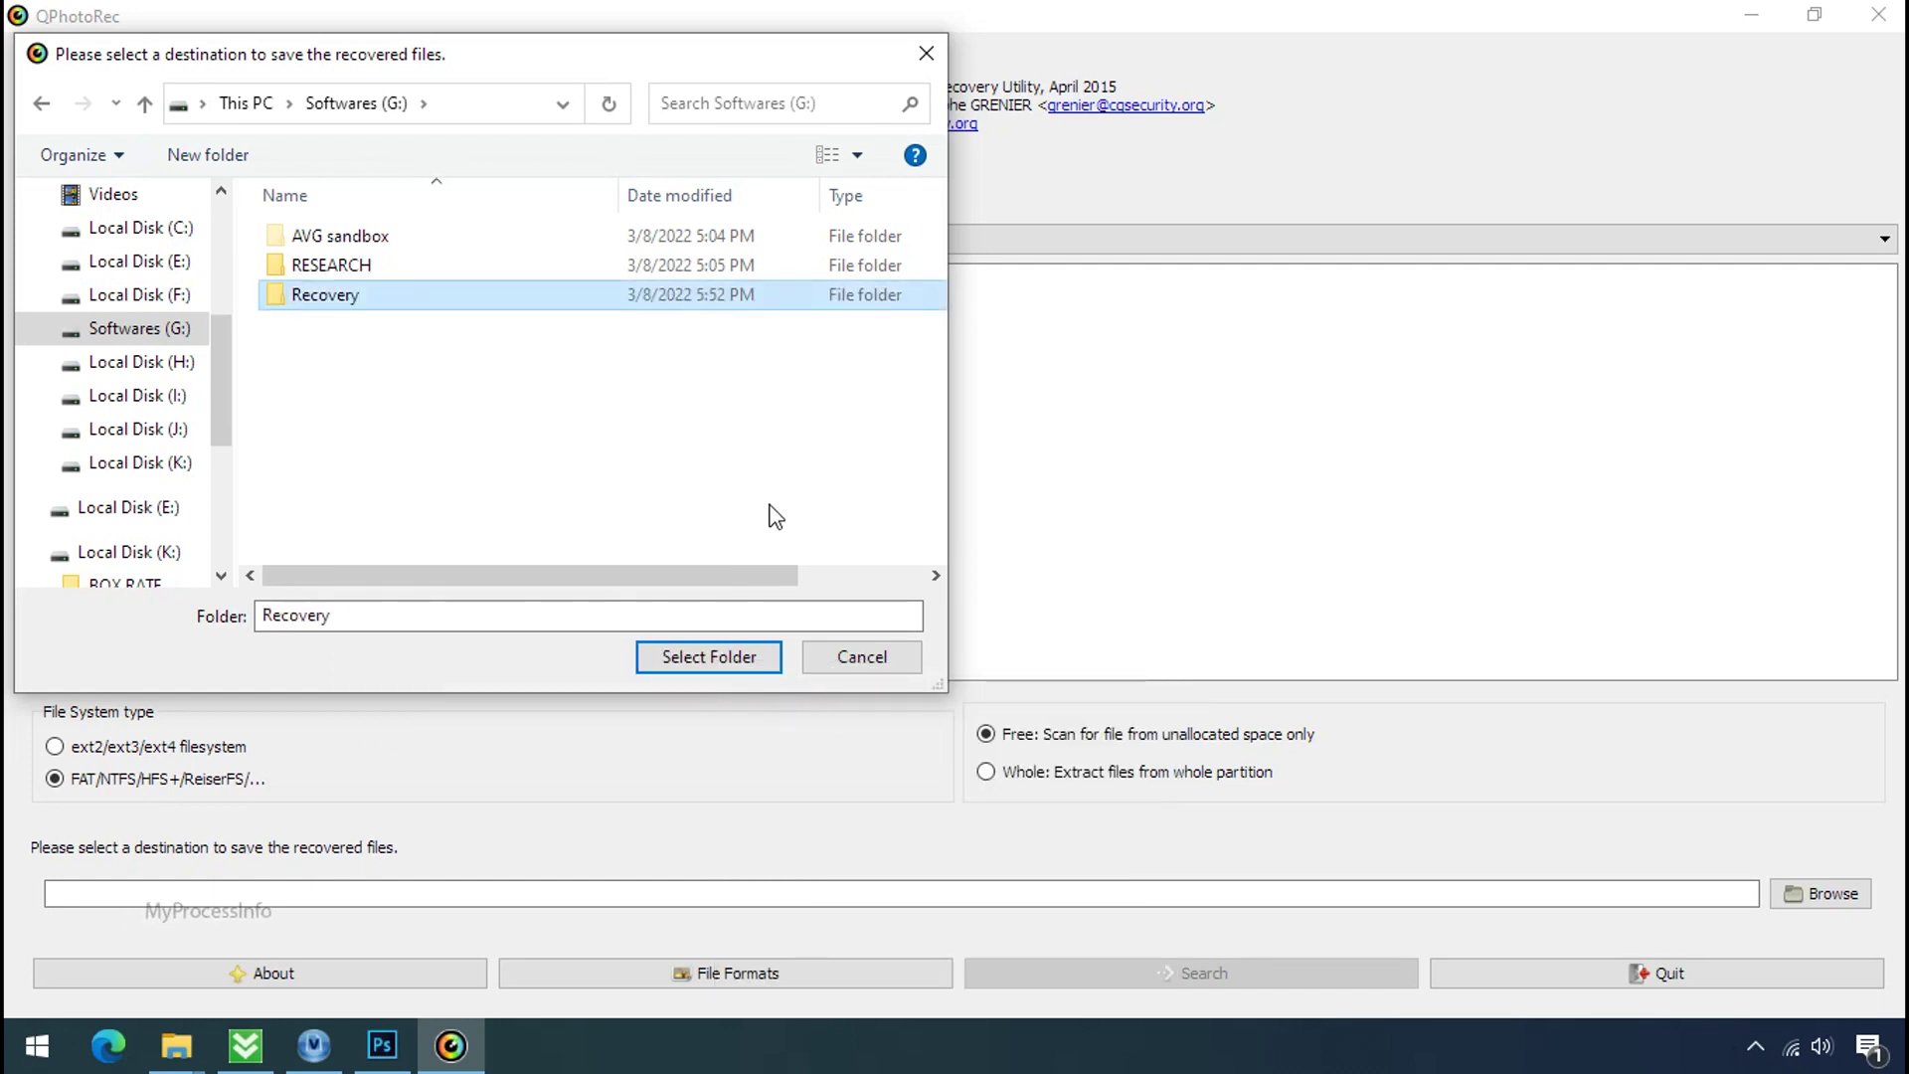
{"action": "left_click", "coordinate": [709, 666]}
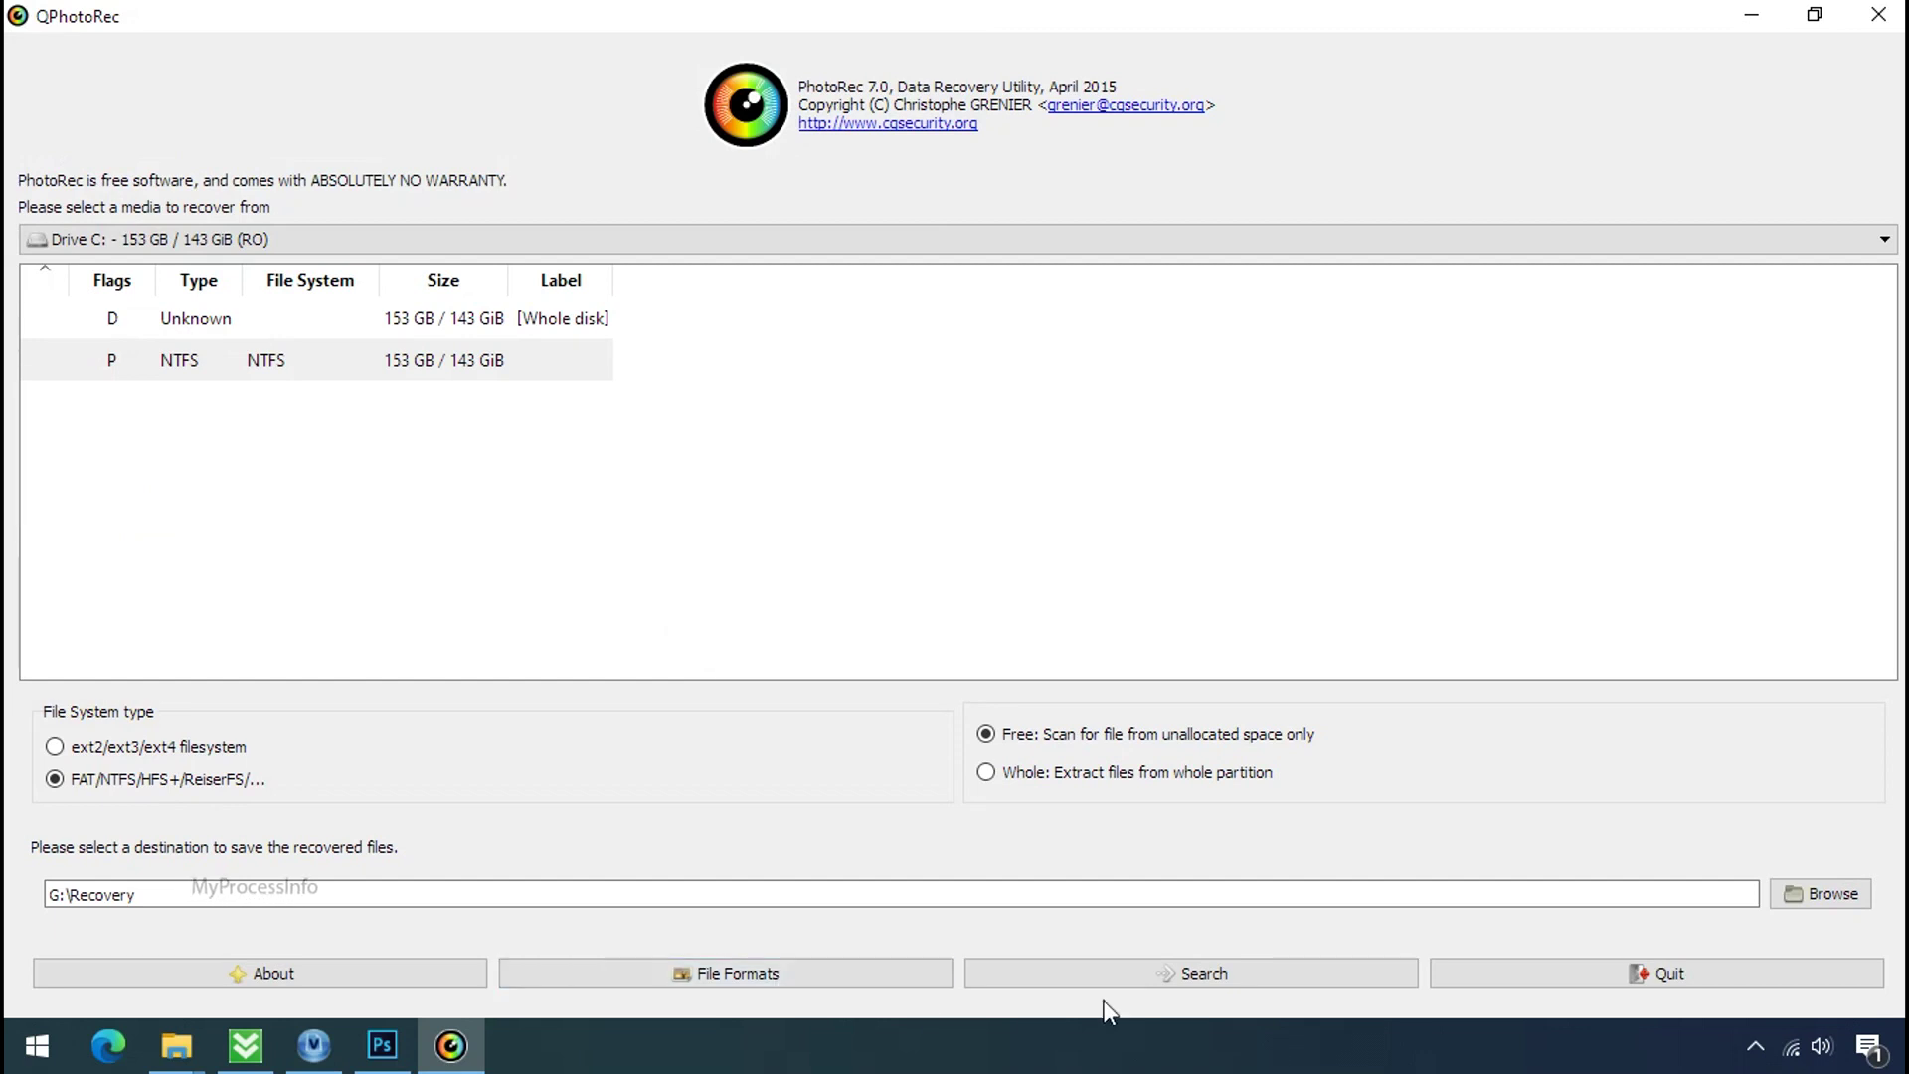
{"action": "left_click", "coordinate": [1203, 981]}
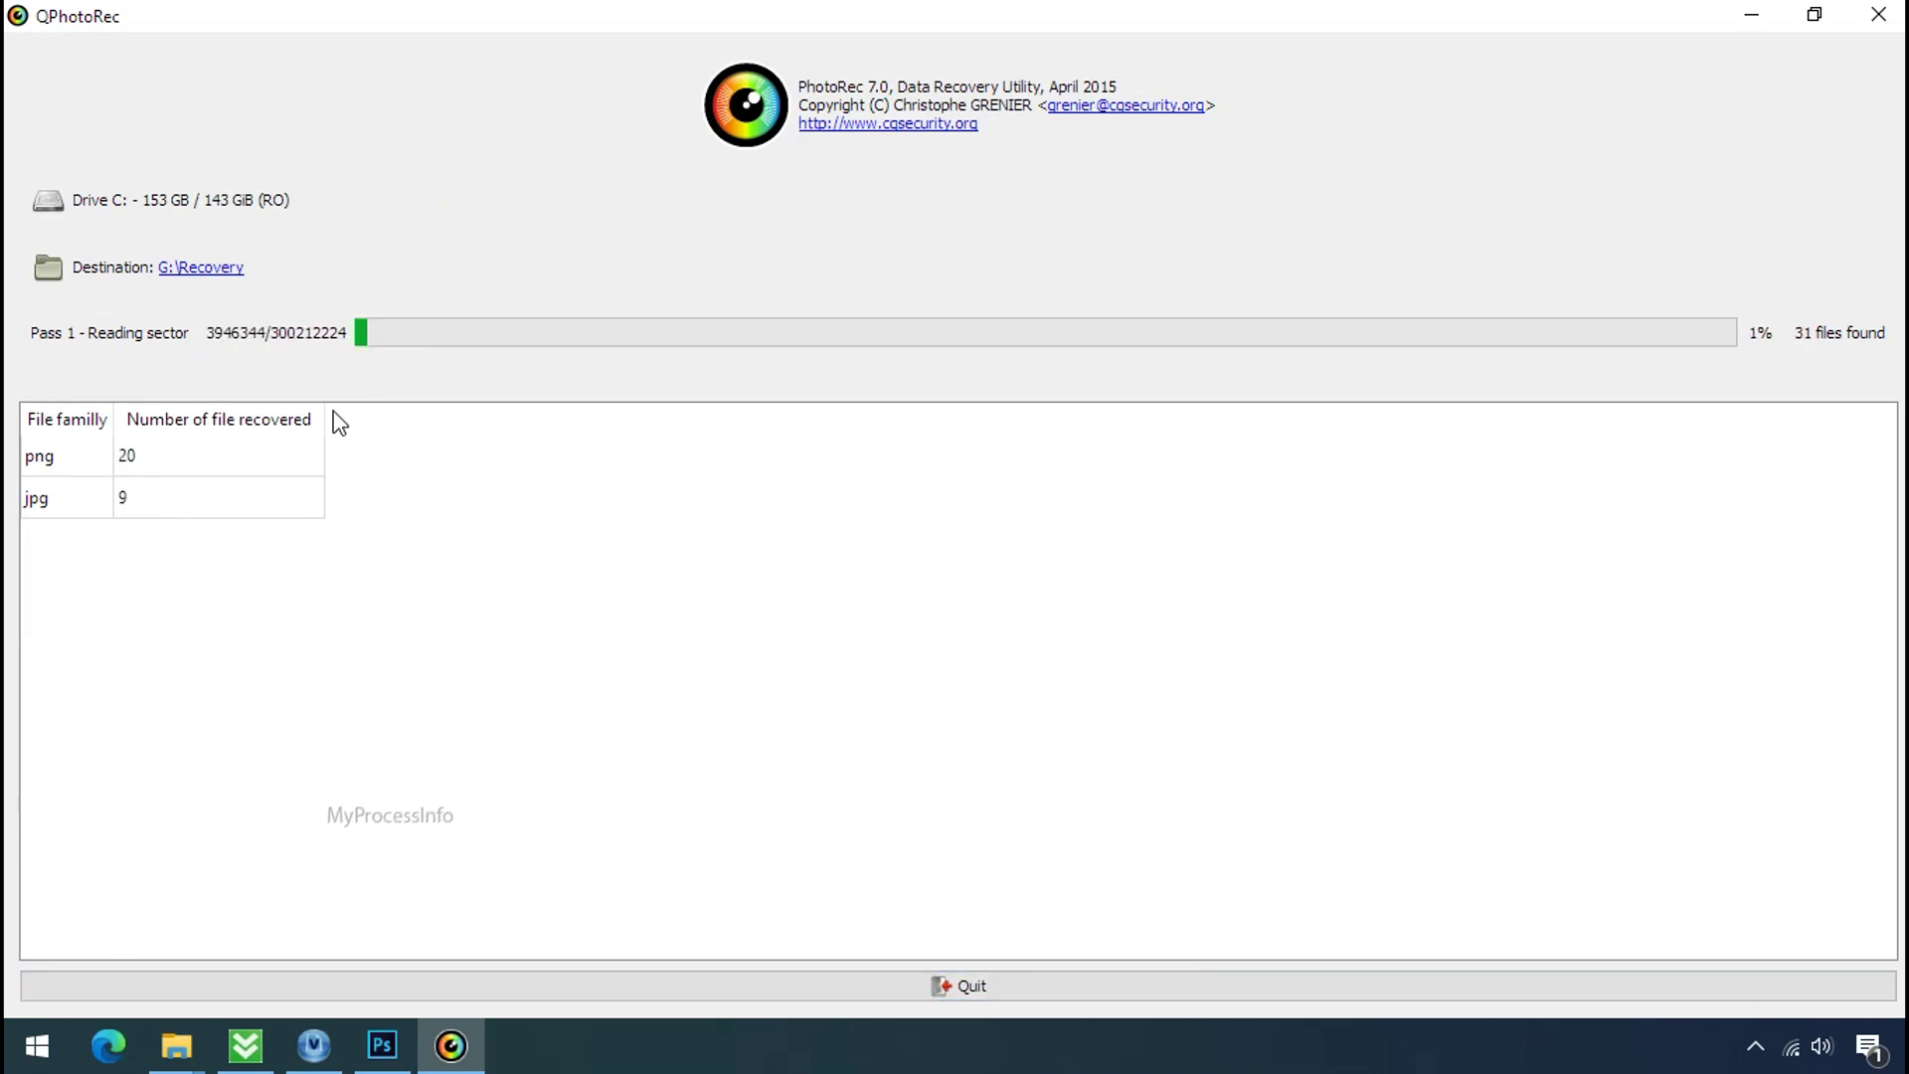
{"action": "left_click", "coordinate": [1813, 14]}
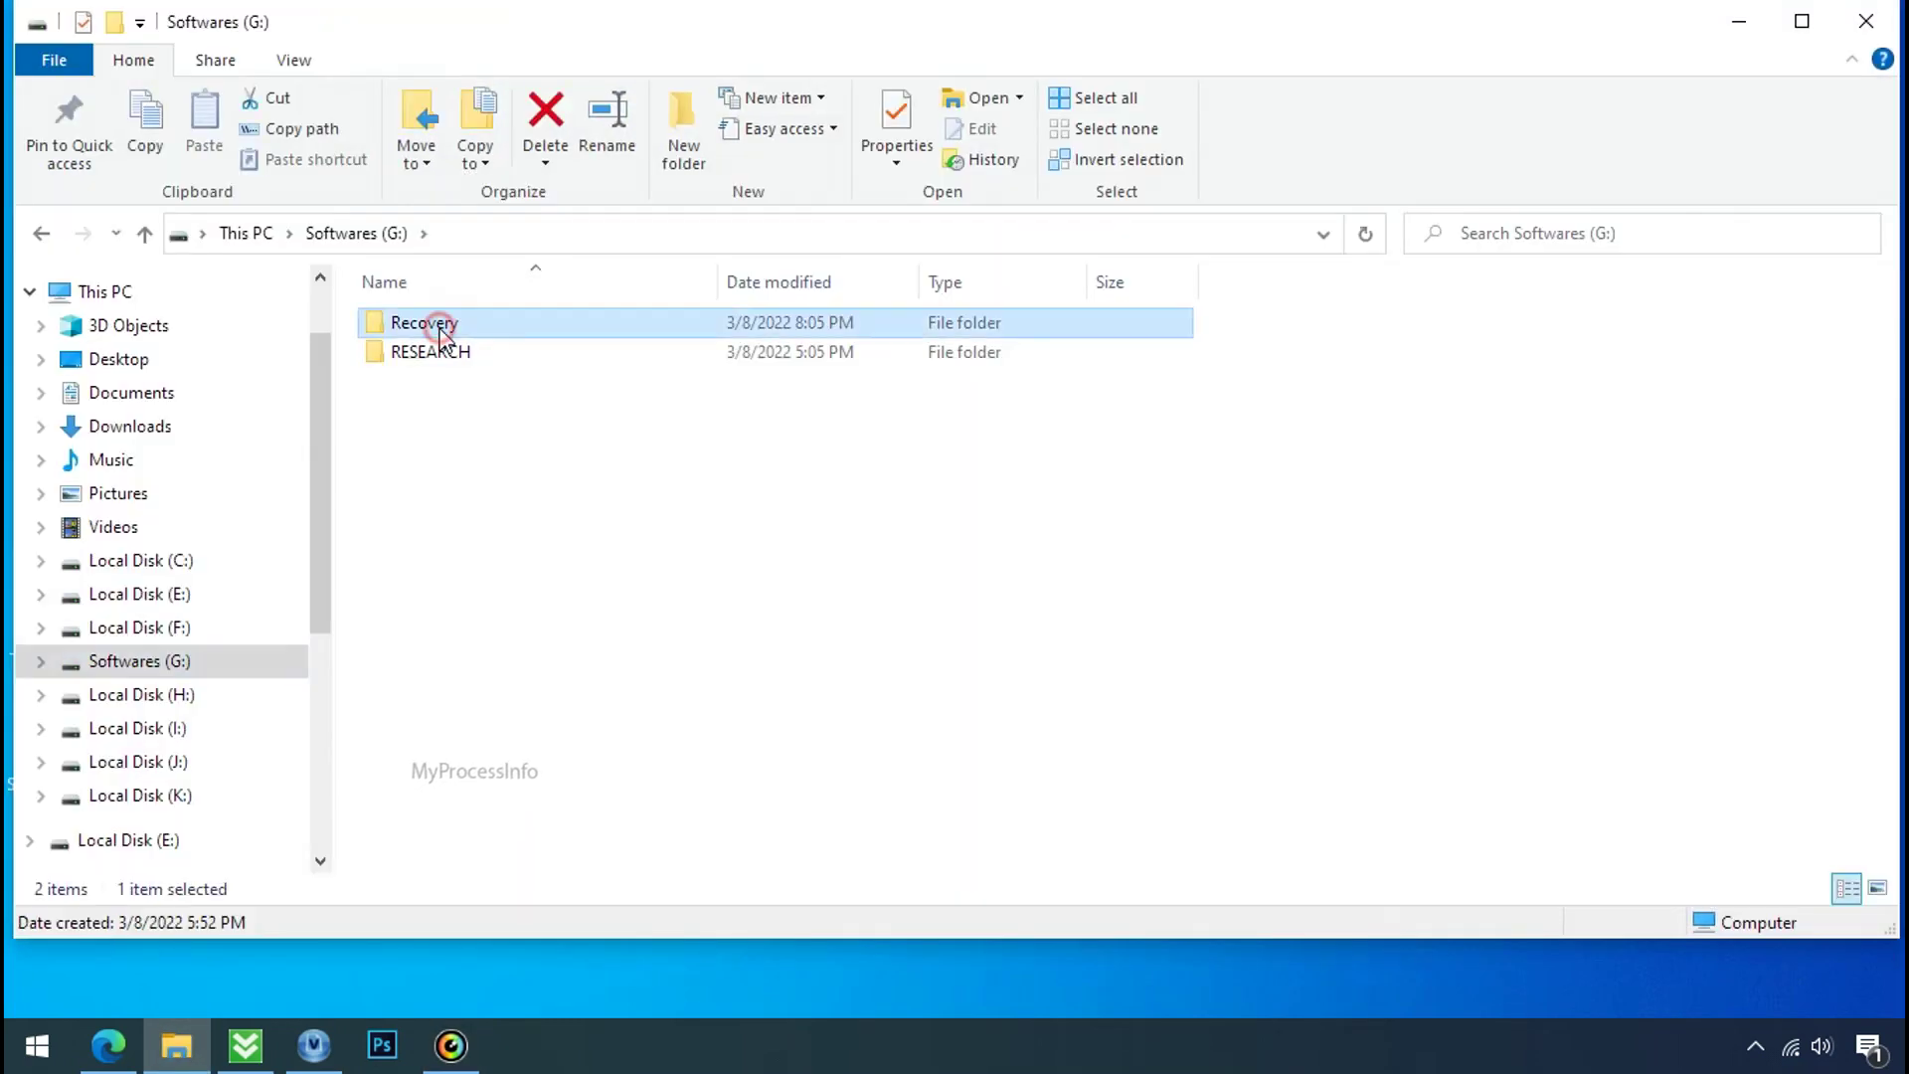
- Open the Recovery folder, then its recup_dir.3 subfolder of recovered images
{"action": "double_click", "coordinate": [440, 325]}
{"action": "double_click", "coordinate": [440, 351]}
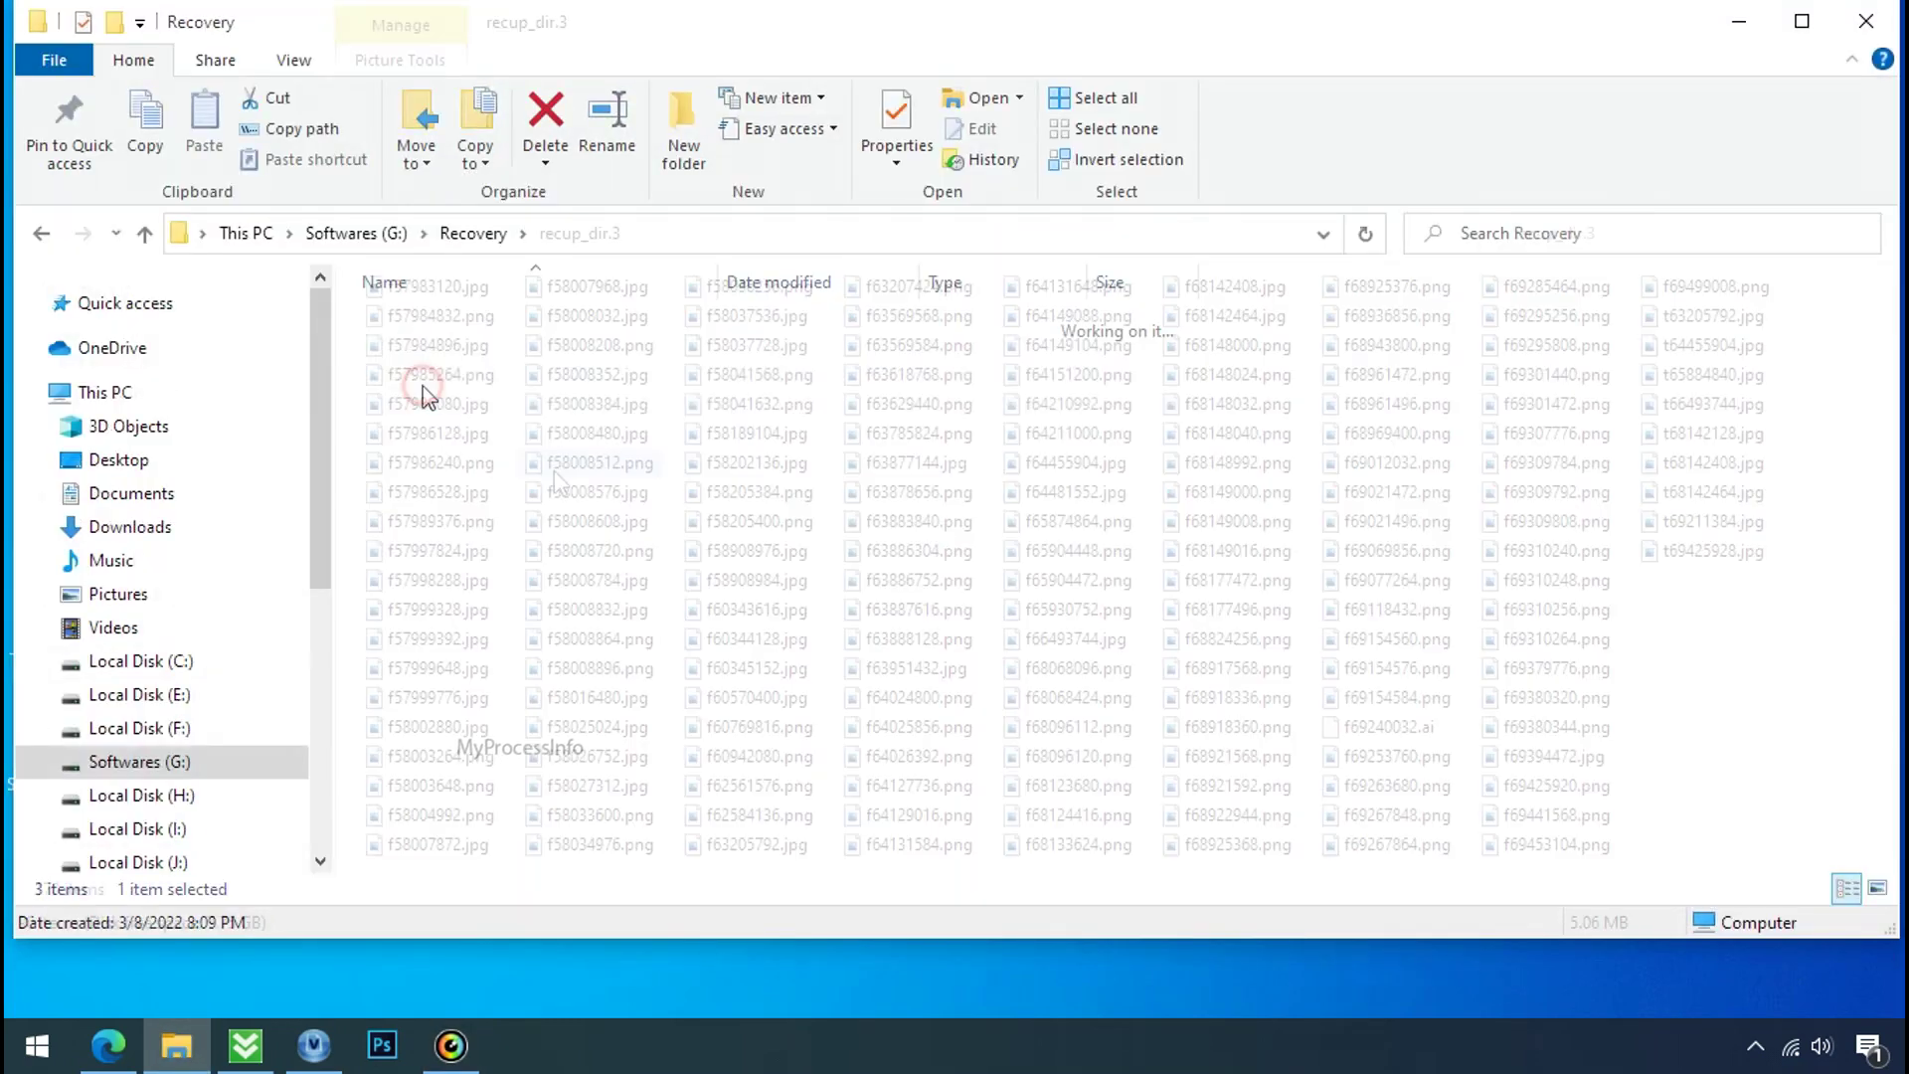
{"action": "scroll", "coordinate": [619, 468], "scroll_direction": "right", "scroll_amount": 3}
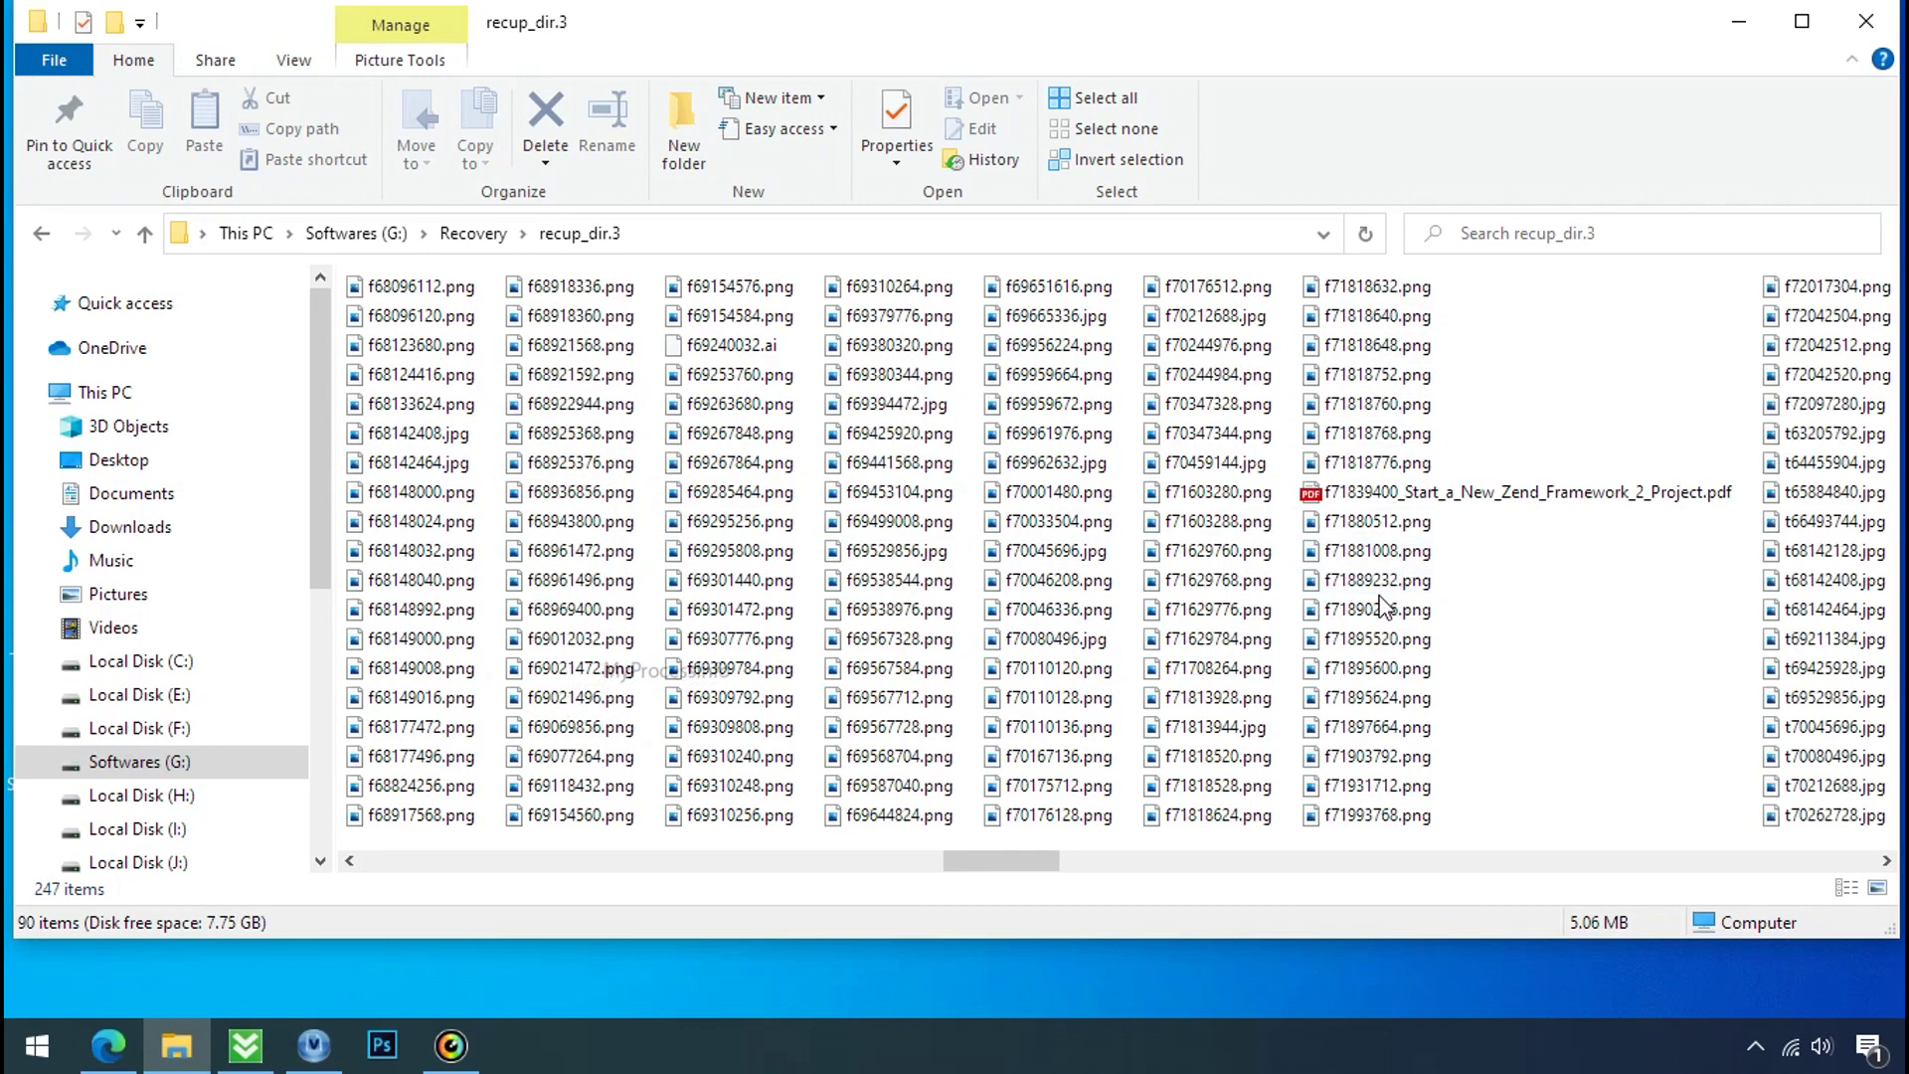
{"action": "scroll", "coordinate": [1377, 610], "scroll_direction": "right", "scroll_amount": 2}
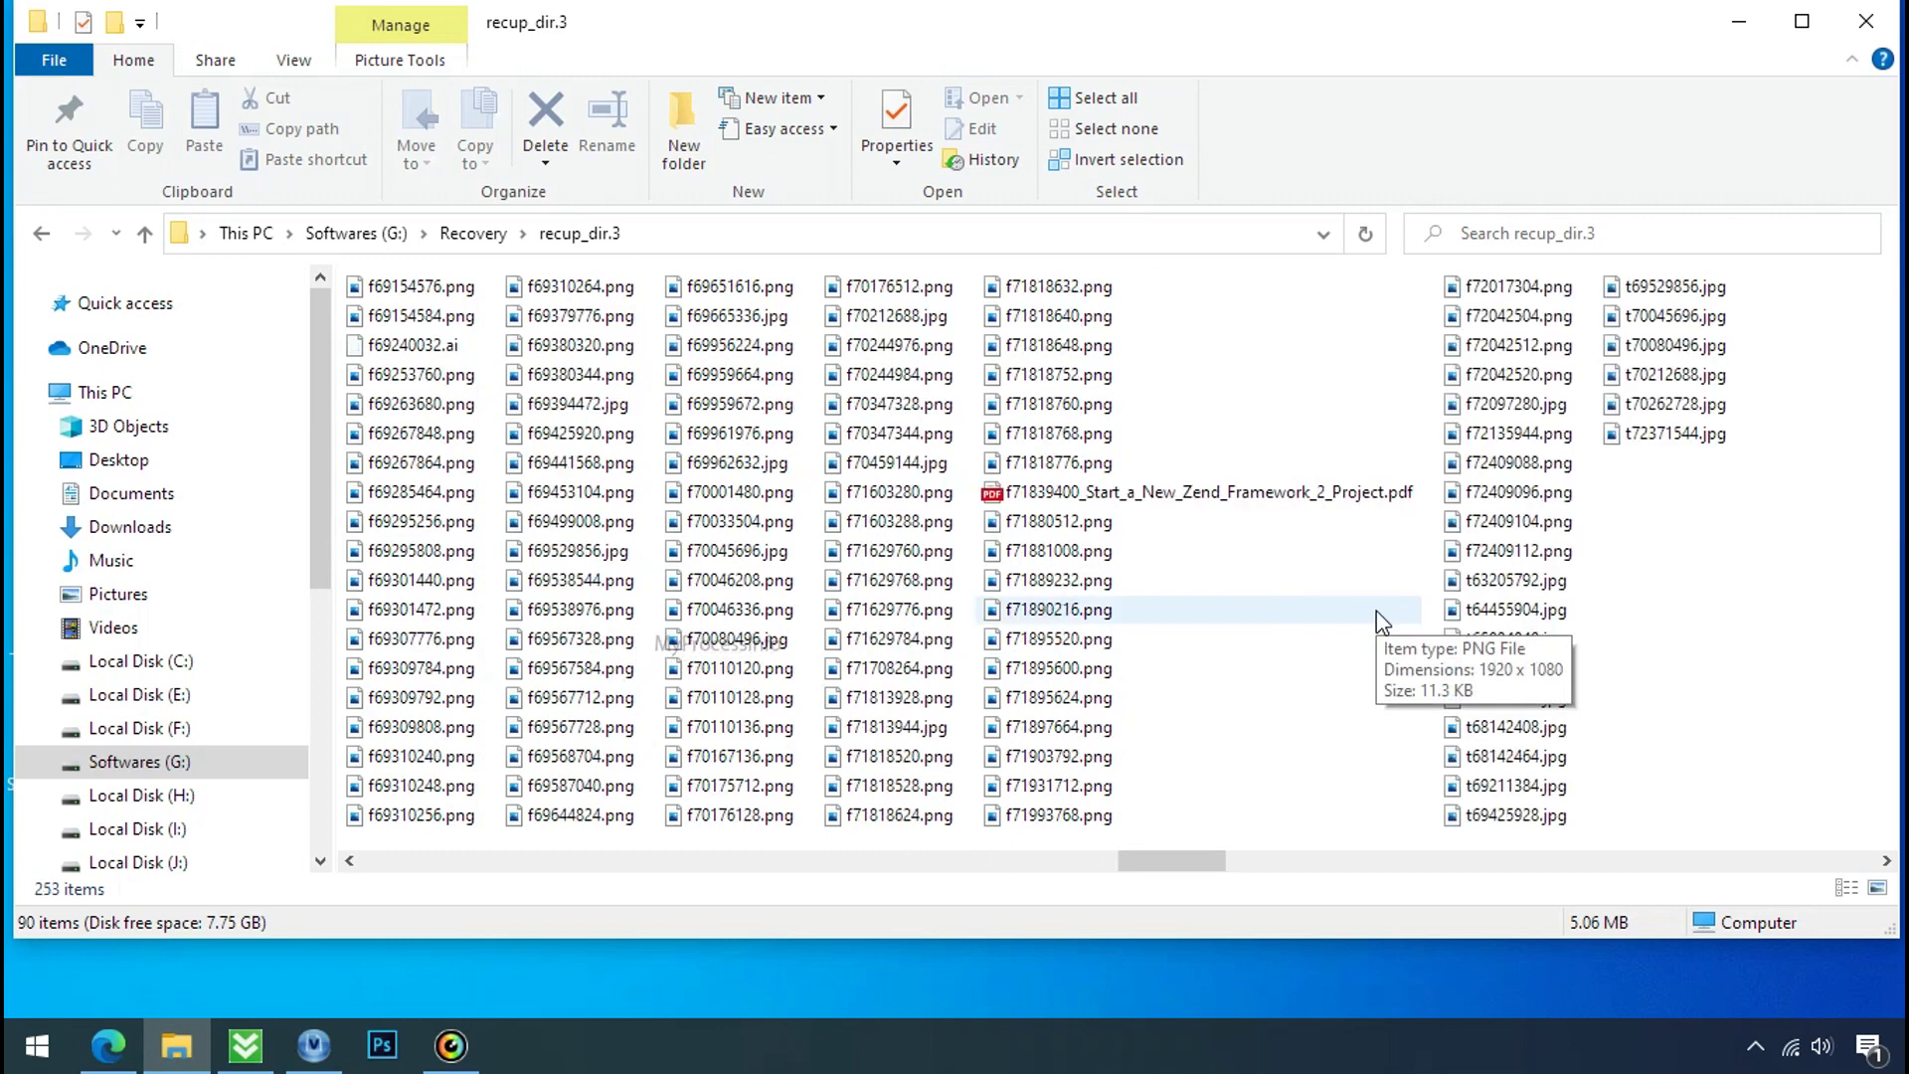
{"action": "scroll", "coordinate": [1376, 609], "scroll_direction": "right", "scroll_amount": 2}
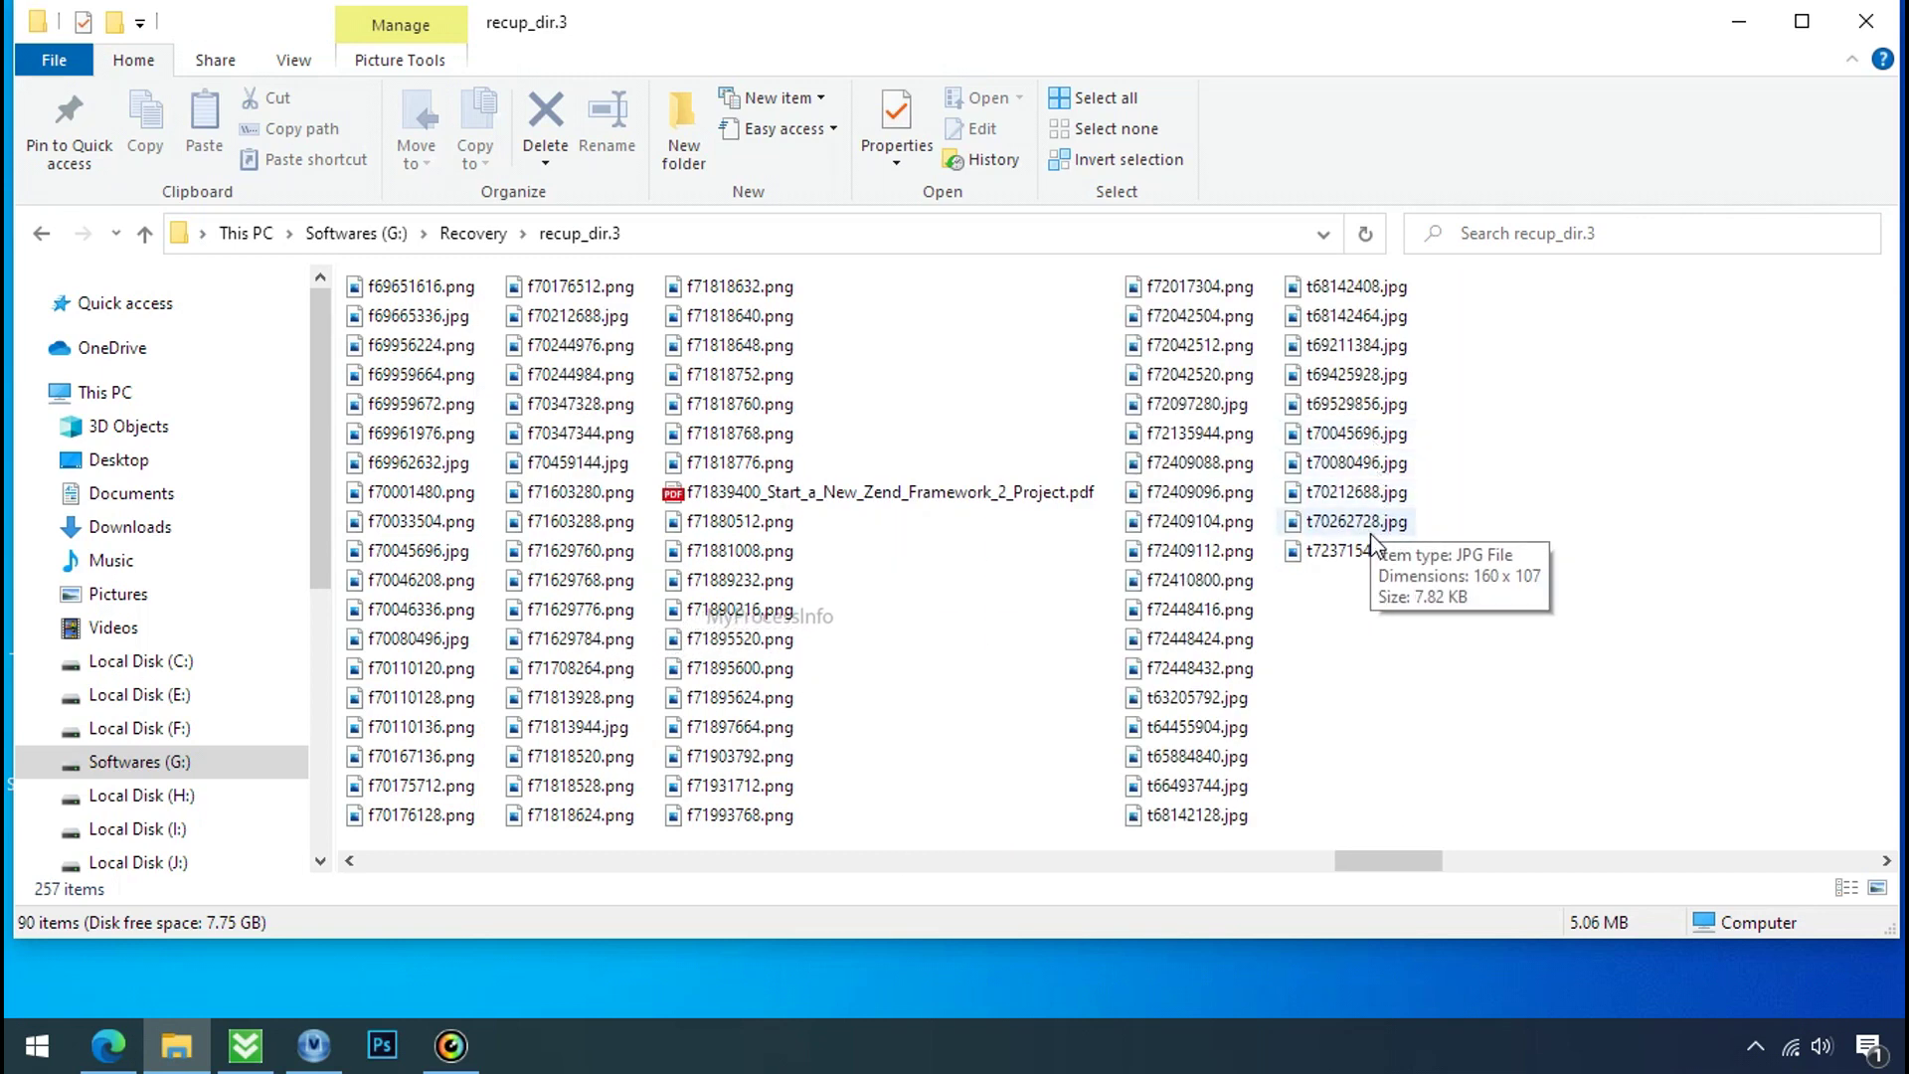
{"action": "scroll", "coordinate": [1360, 656], "scroll_direction": "right", "scroll_amount": 3}
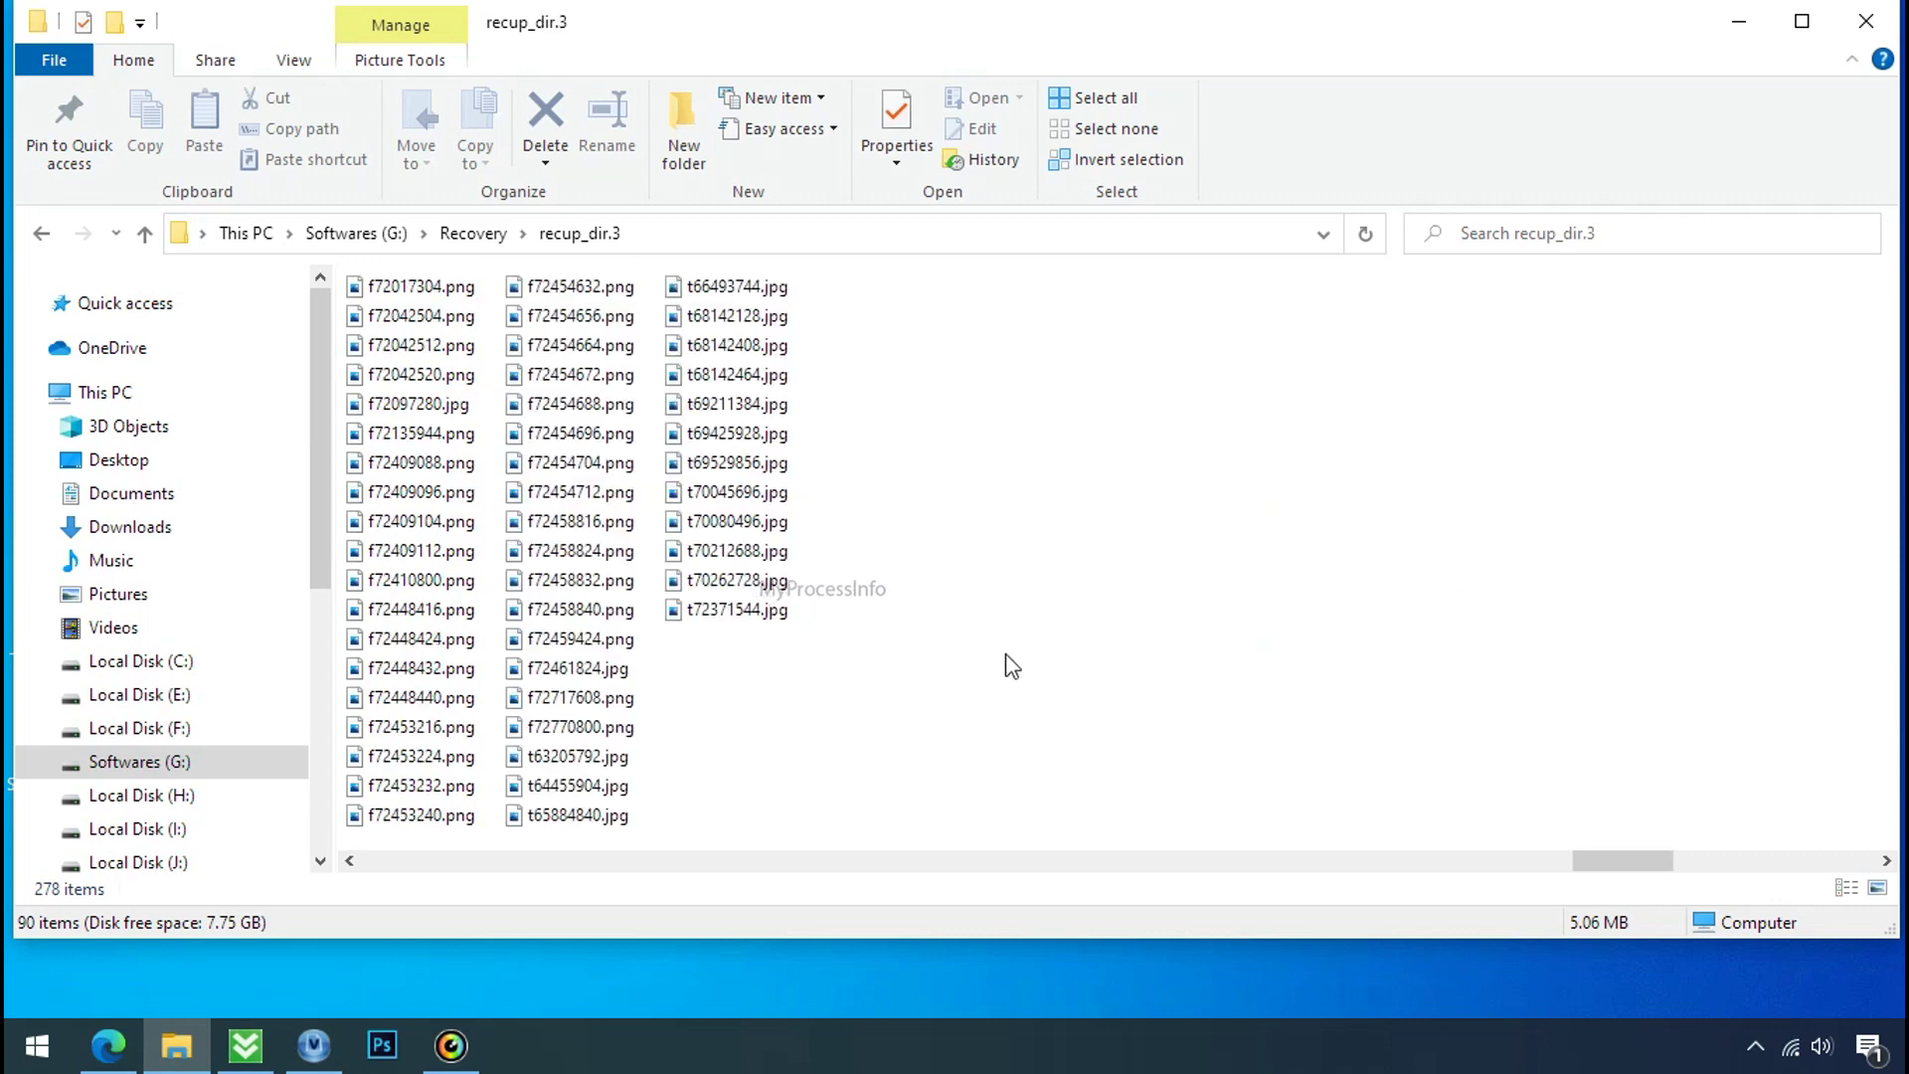